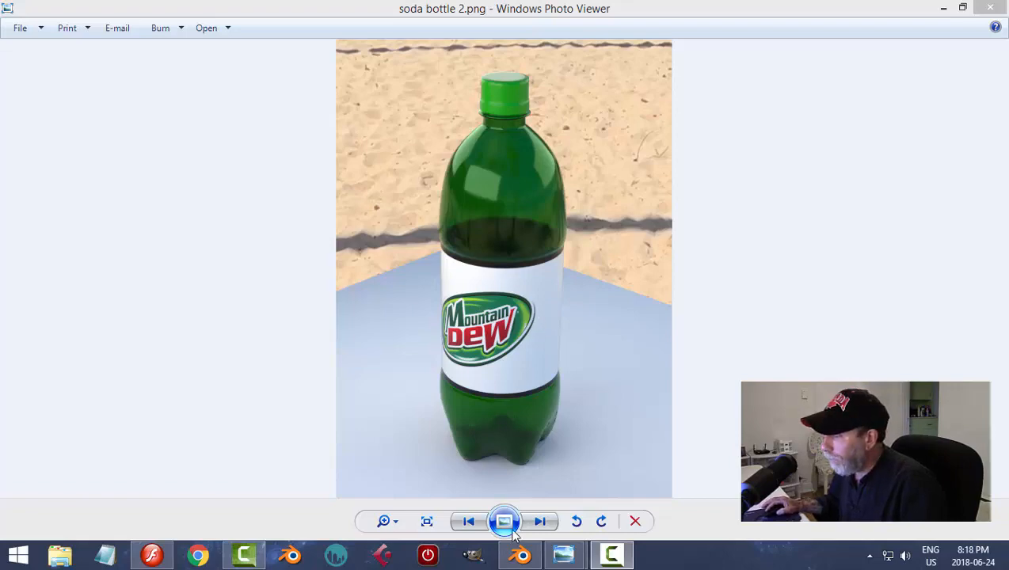
Switch to Blender, split the 3D viewport into two side-by-side areas and hide the tool shelf in both
{"action": "left_click", "coordinate": [520, 554]}
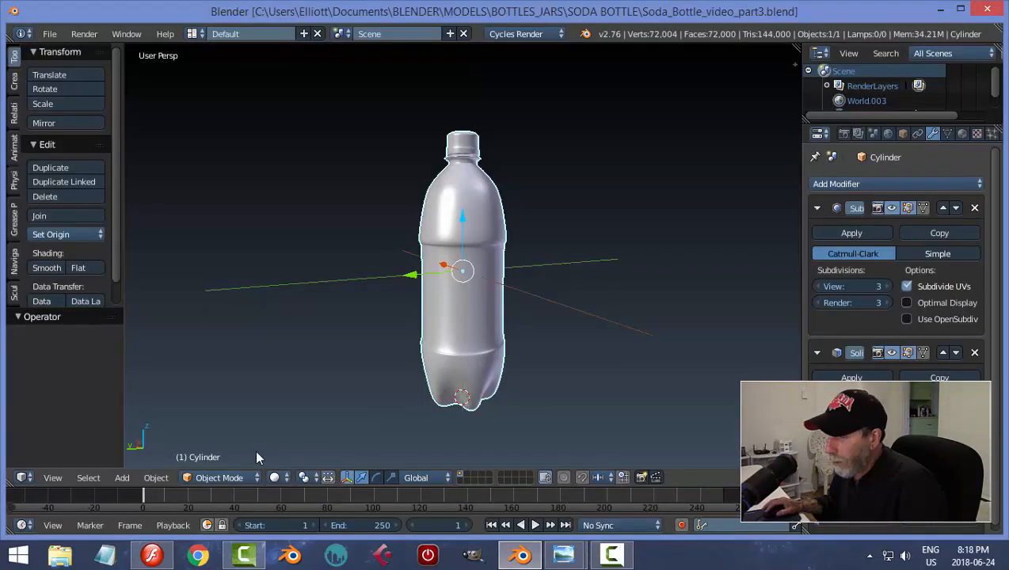
{"action": "left_click_drag", "start_coordinate": [12, 483], "coordinate": [422, 451]}
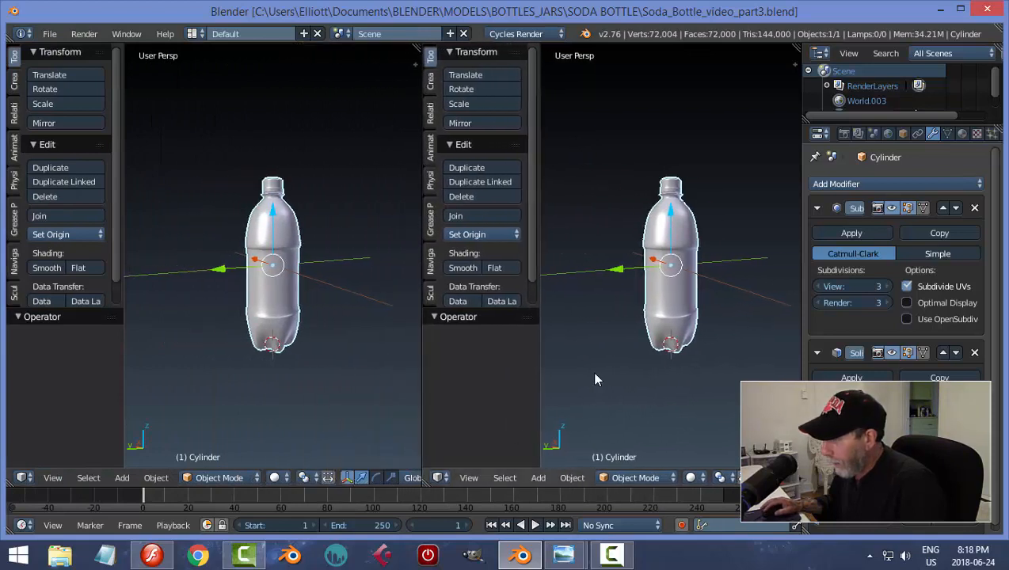
{"action": "key", "text": "t"}
{"action": "key", "text": "t"}
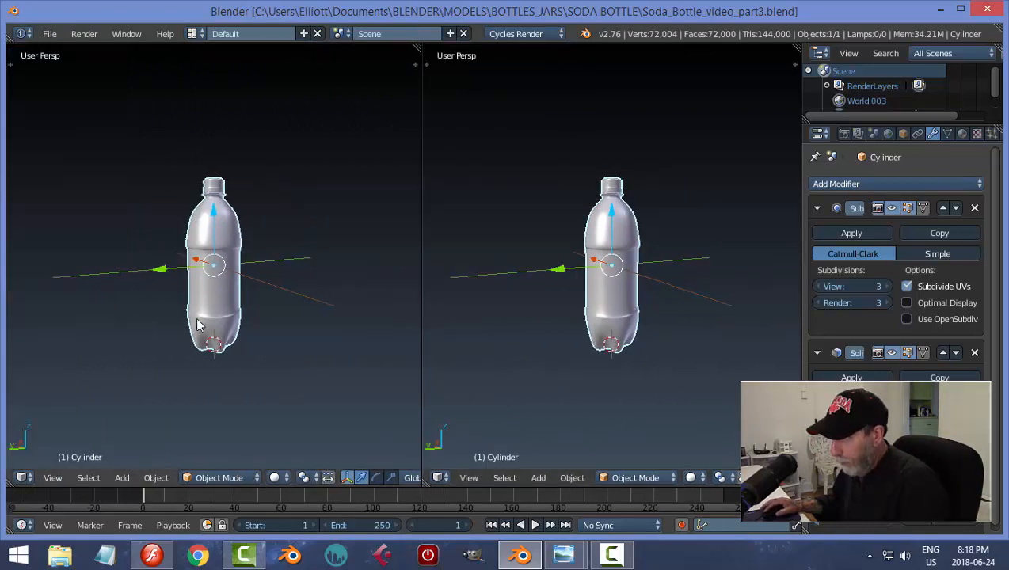
Turn the first of the two viewport areas into a UV/Image Editor, keeping the bottle in the other 3D view
{"action": "left_click", "coordinate": [24, 478]}
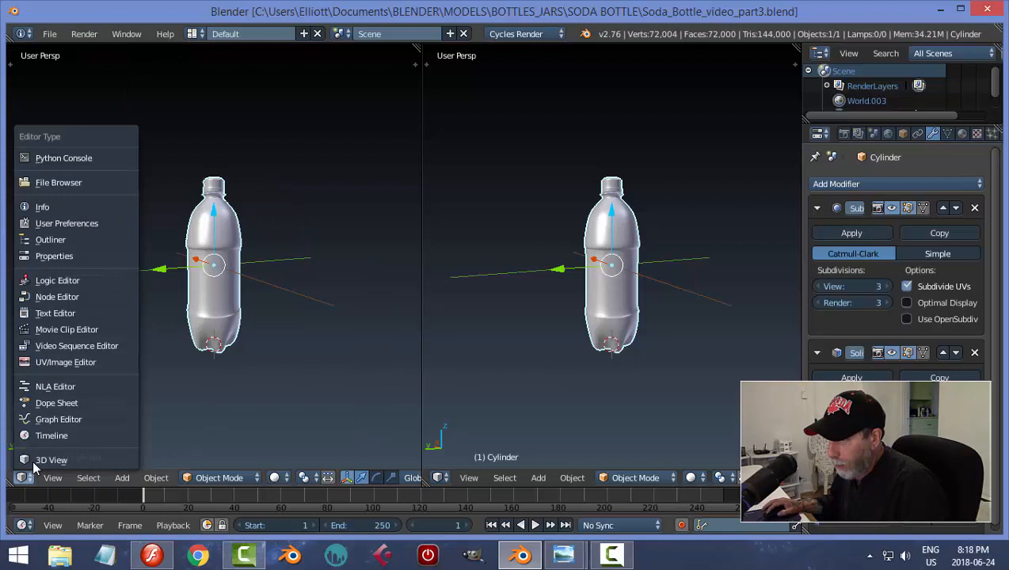
{"action": "left_click", "coordinate": [69, 363]}
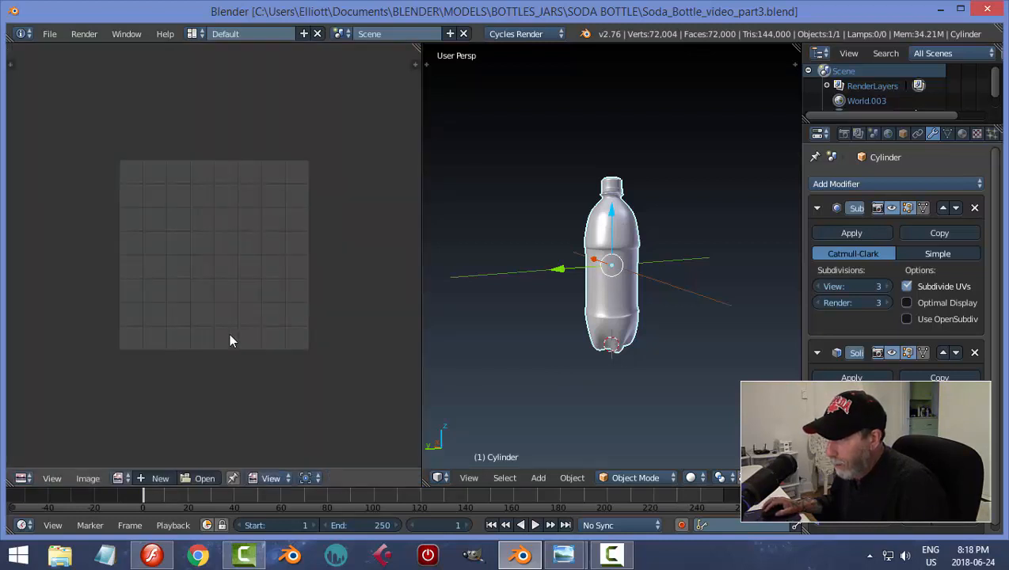
{"action": "scroll", "coordinate": [271, 342], "scroll_direction": "up", "scroll_amount": 1}
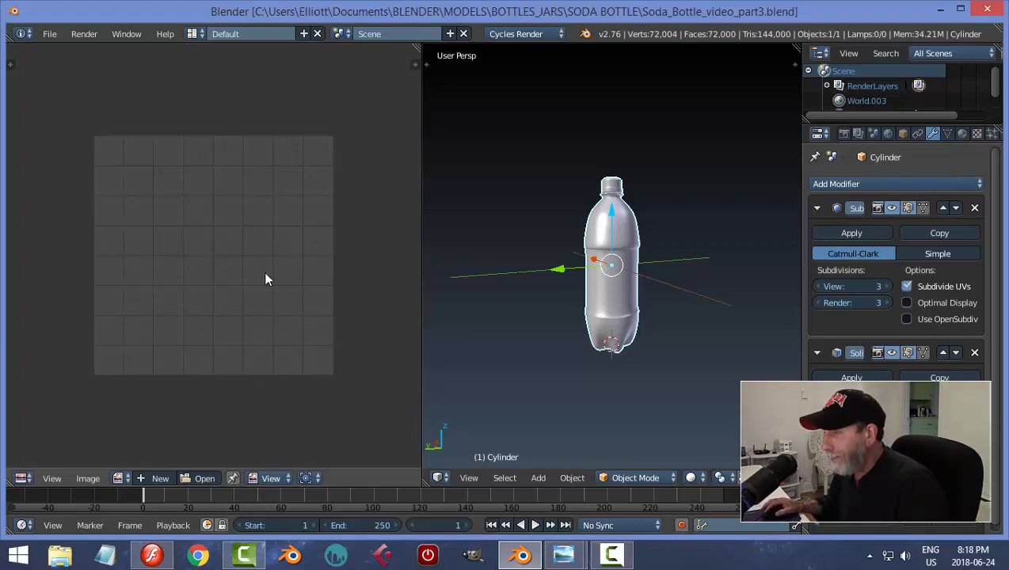
{"action": "scroll", "coordinate": [619, 297], "scroll_direction": "up", "scroll_amount": 3}
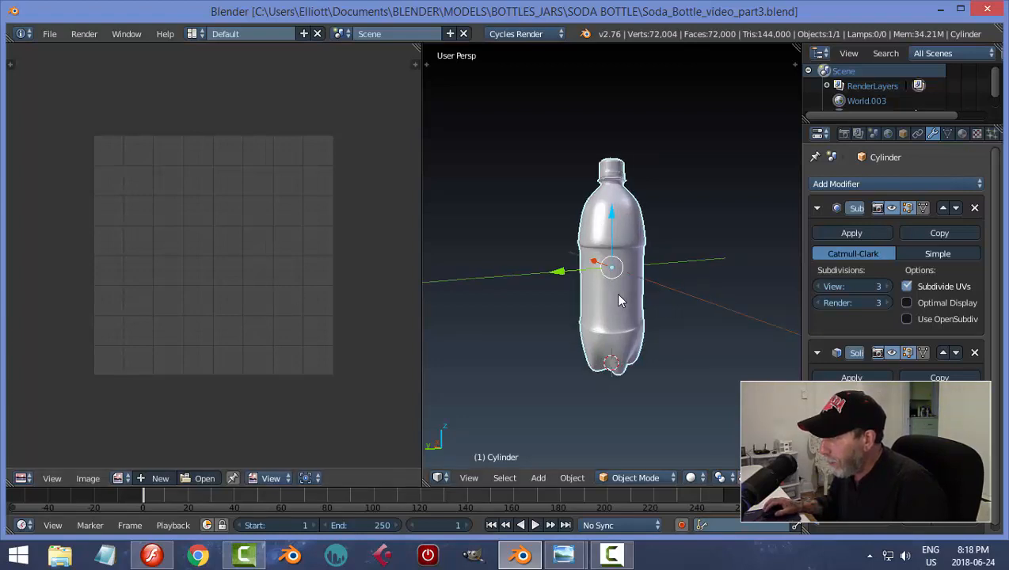
Create a new image named "Colour Grid" with the generated type Color Grid
{"action": "left_click", "coordinate": [146, 477]}
{"action": "left_click", "coordinate": [233, 398]}
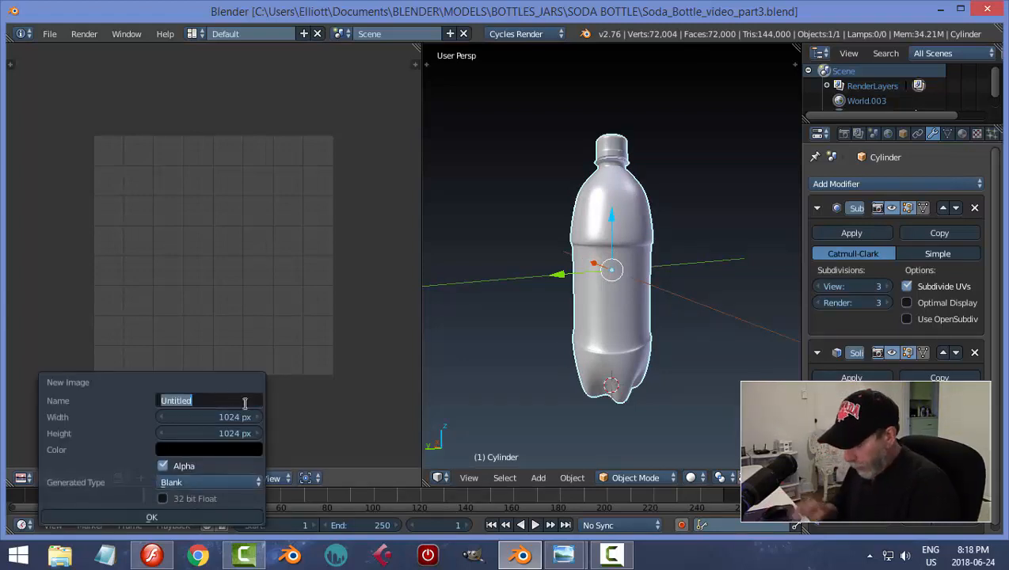
{"action": "type", "text": "Colour G"}
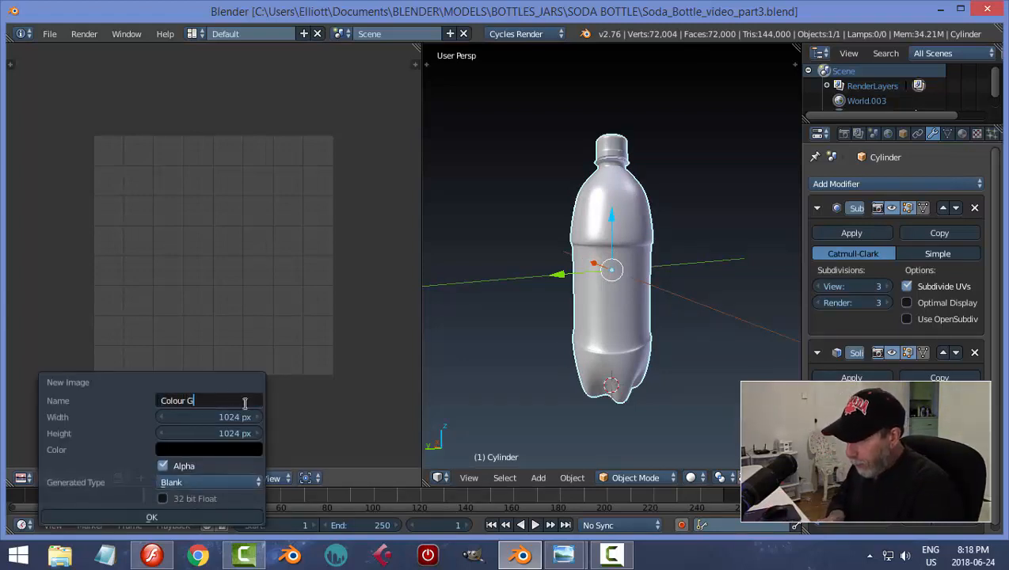
{"action": "type", "text": "rid"}
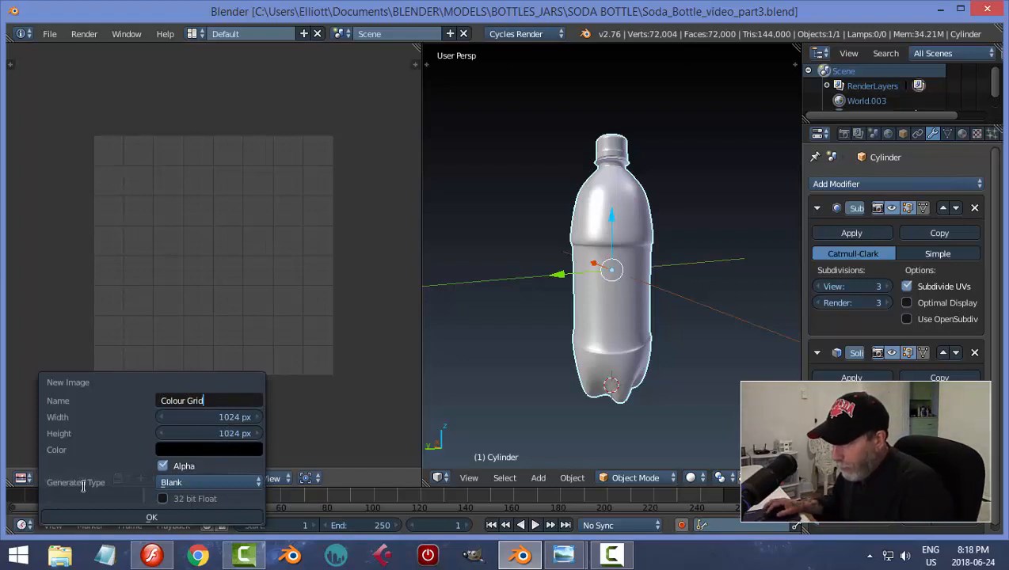
{"action": "left_click", "coordinate": [193, 479]}
{"action": "left_click", "coordinate": [193, 479]}
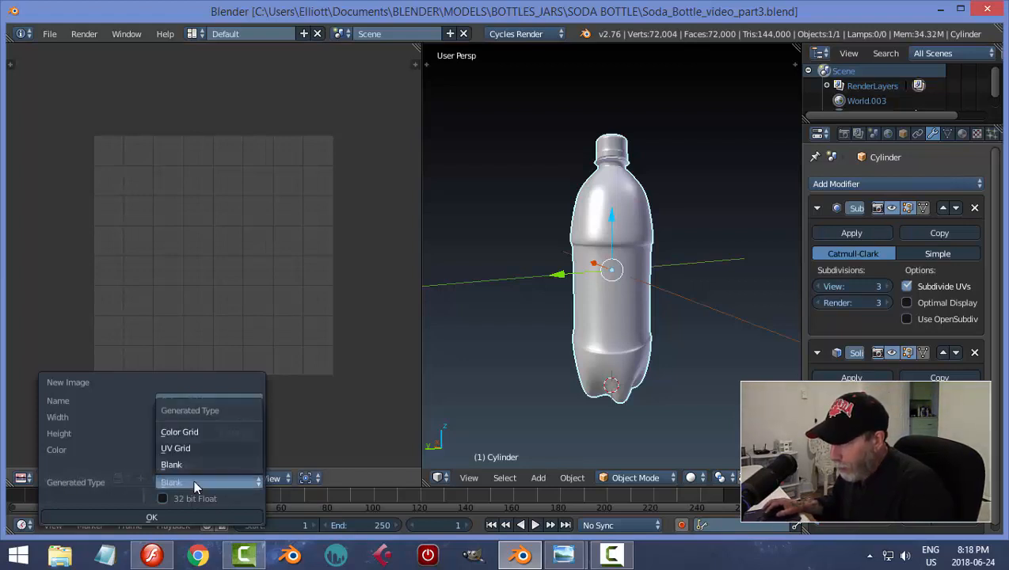
{"action": "left_click", "coordinate": [186, 431]}
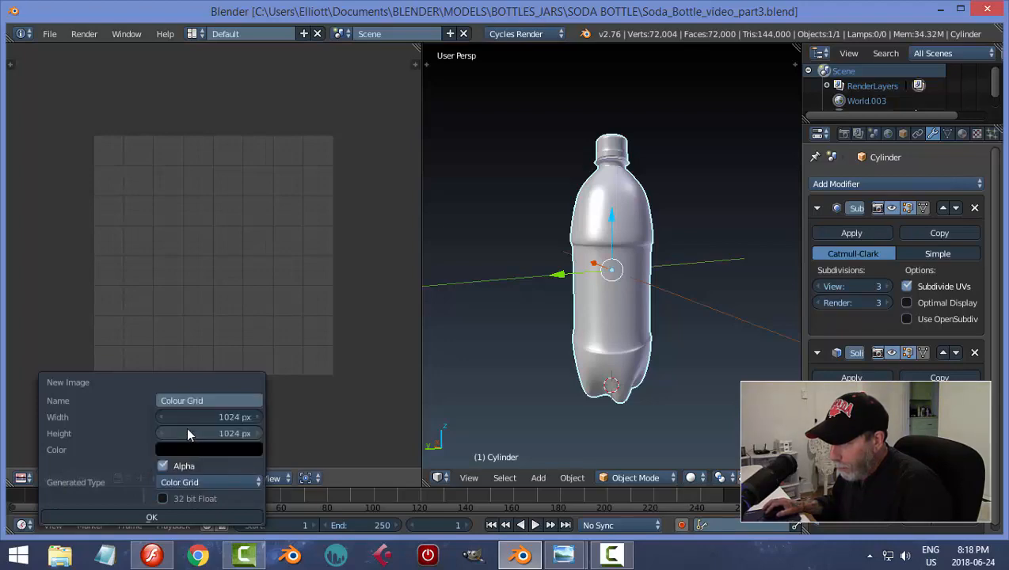
{"action": "left_click", "coordinate": [160, 517]}
{"action": "scroll", "coordinate": [292, 366], "scroll_direction": "down", "scroll_amount": 3}
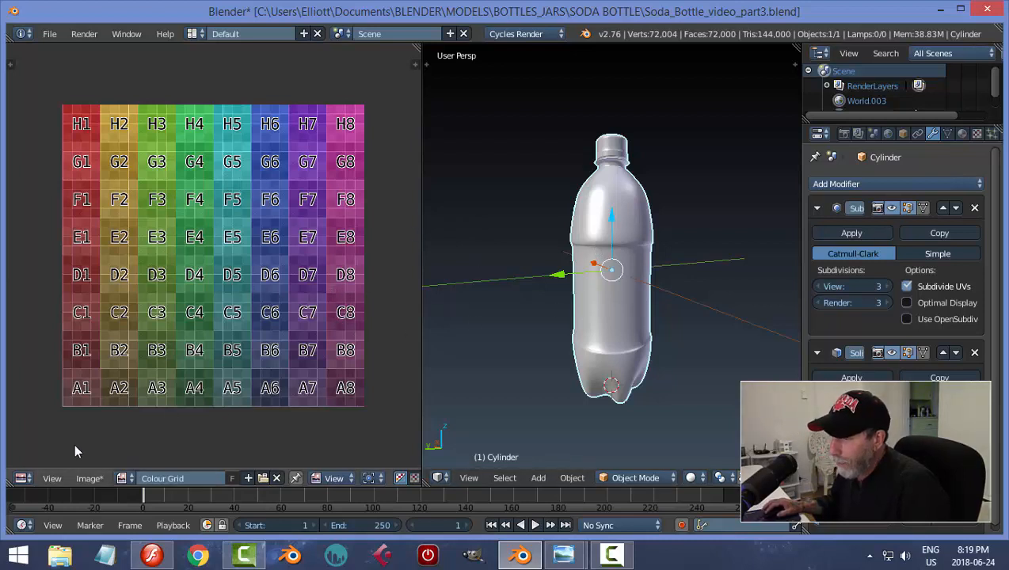
Change the image editor area to the Node Editor, hide its sidebar and frame the bottle material's nodes
{"action": "left_click", "coordinate": [25, 478]}
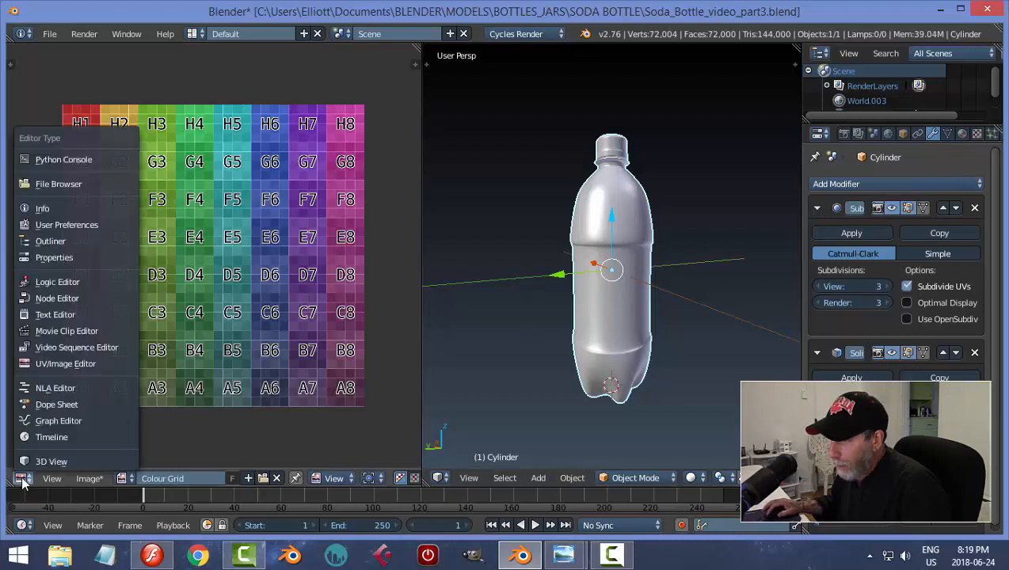
{"action": "left_click", "coordinate": [52, 300]}
{"action": "key", "text": "n"}
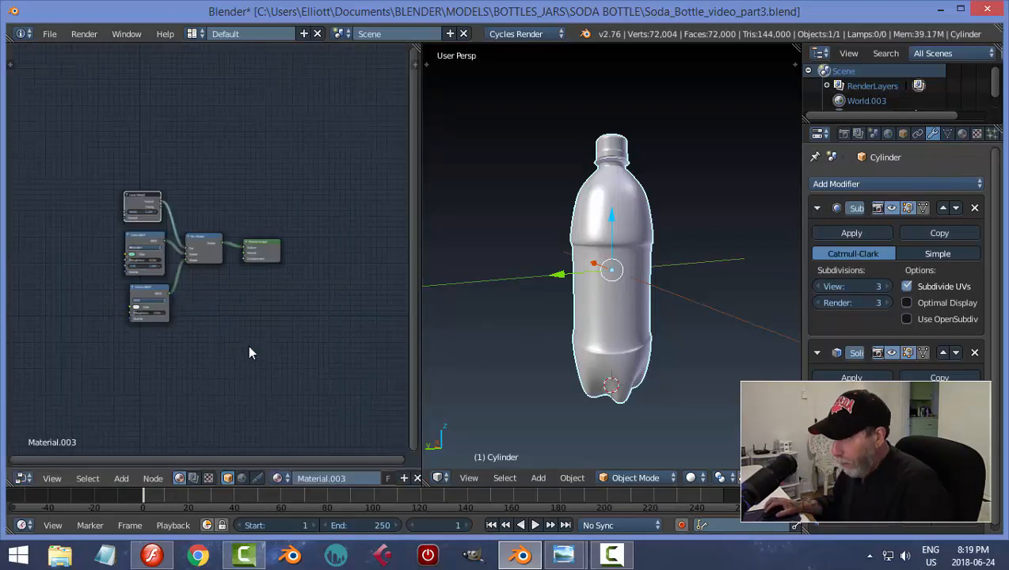
{"action": "scroll", "coordinate": [248, 348], "scroll_direction": "up", "scroll_amount": 3}
{"action": "scroll", "coordinate": [248, 352], "scroll_direction": "down", "scroll_amount": 1}
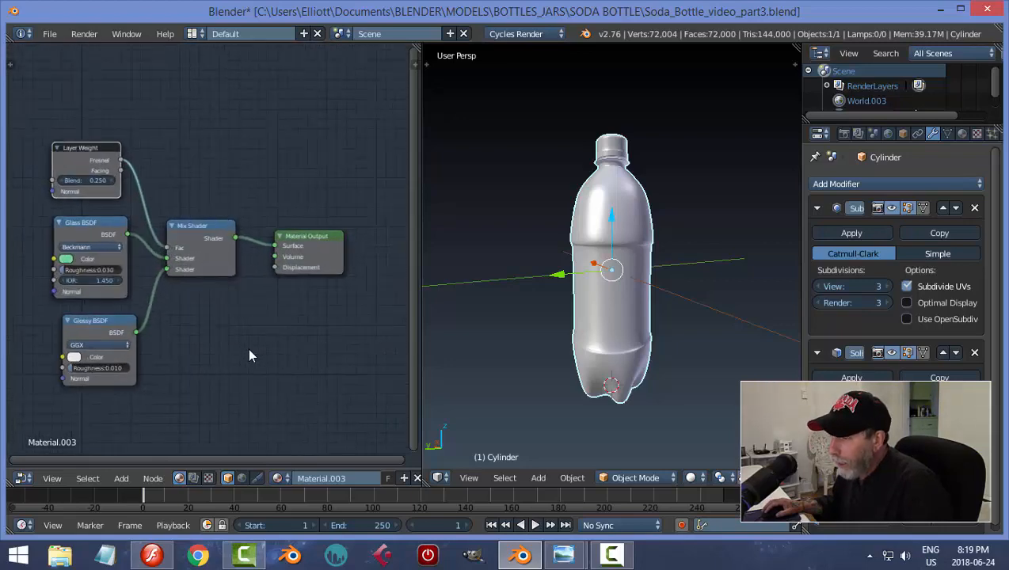
{"action": "middle_click_drag", "start_coordinate": [242, 377], "coordinate": [238, 337]}
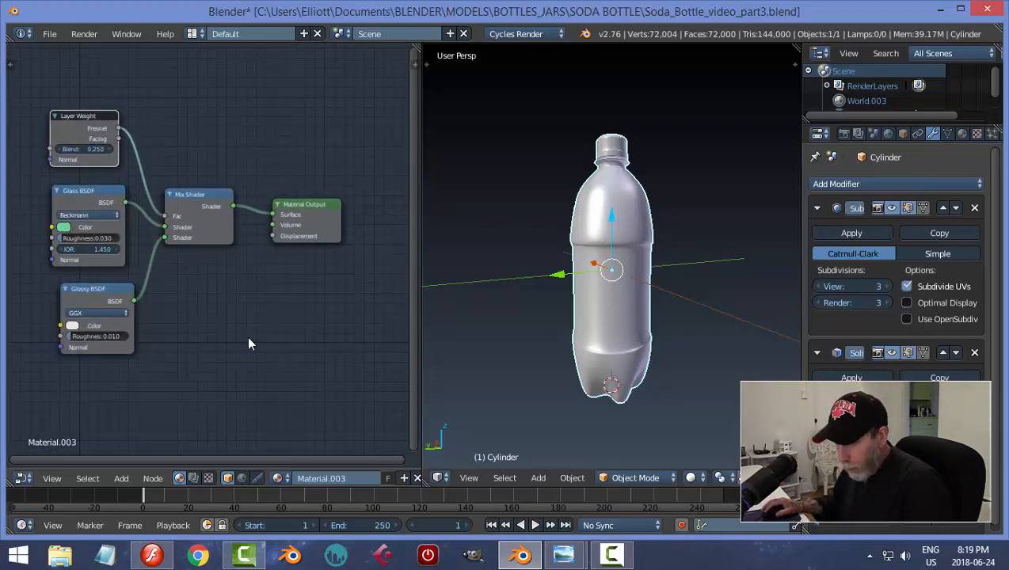
Add an Image Texture node below the Mix Shader and assign the Colour Grid image to it
{"action": "key", "text": "shift+a"}
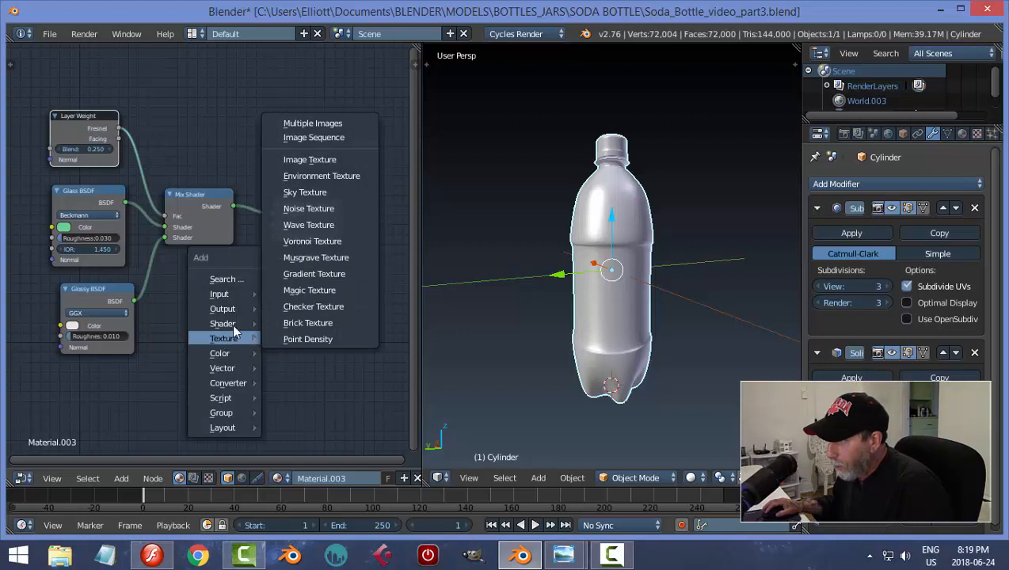
{"action": "left_click", "coordinate": [312, 162]}
{"action": "left_click", "coordinate": [184, 307]}
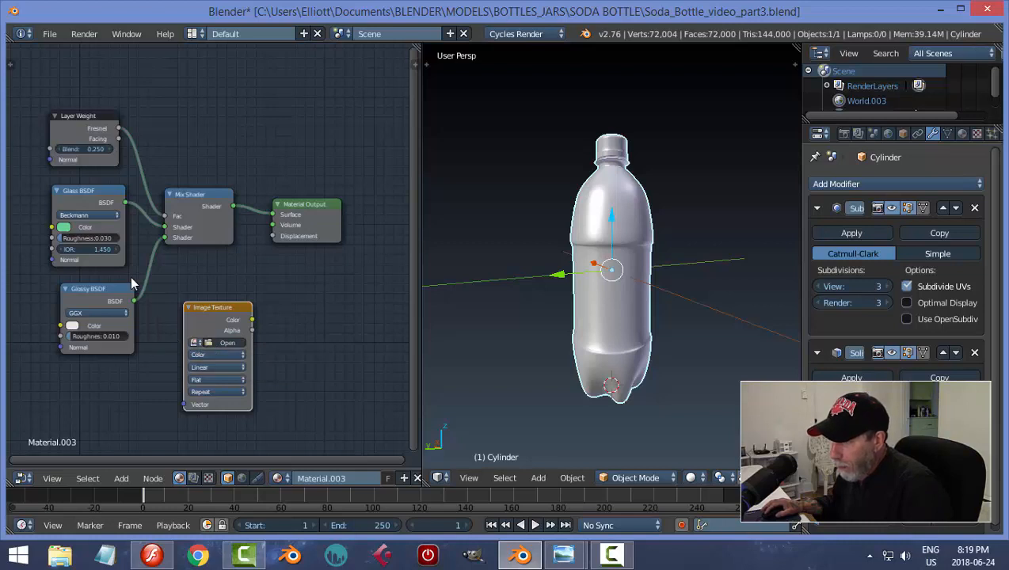
{"action": "left_click", "coordinate": [194, 342]}
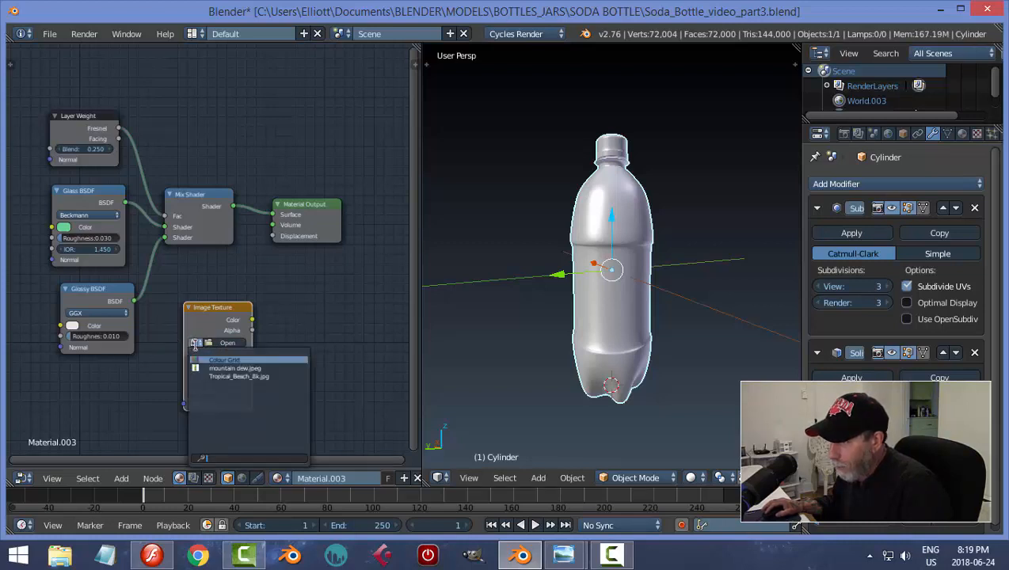
{"action": "left_click", "coordinate": [214, 359]}
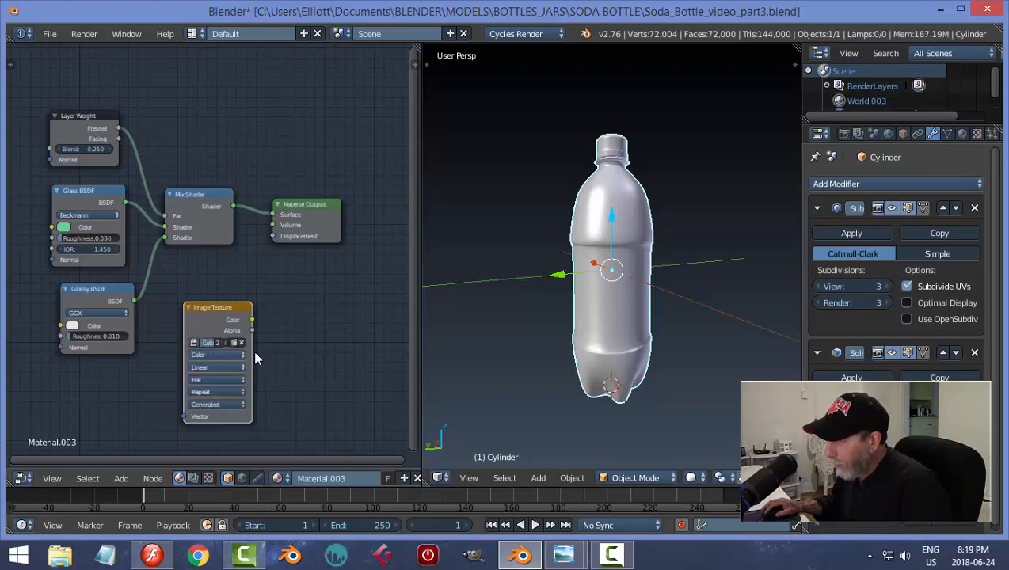
Set the 3D view's shading to Texture and change the node area back to the UV/Image Editor
{"action": "left_click", "coordinate": [692, 477]}
{"action": "left_click", "coordinate": [710, 411]}
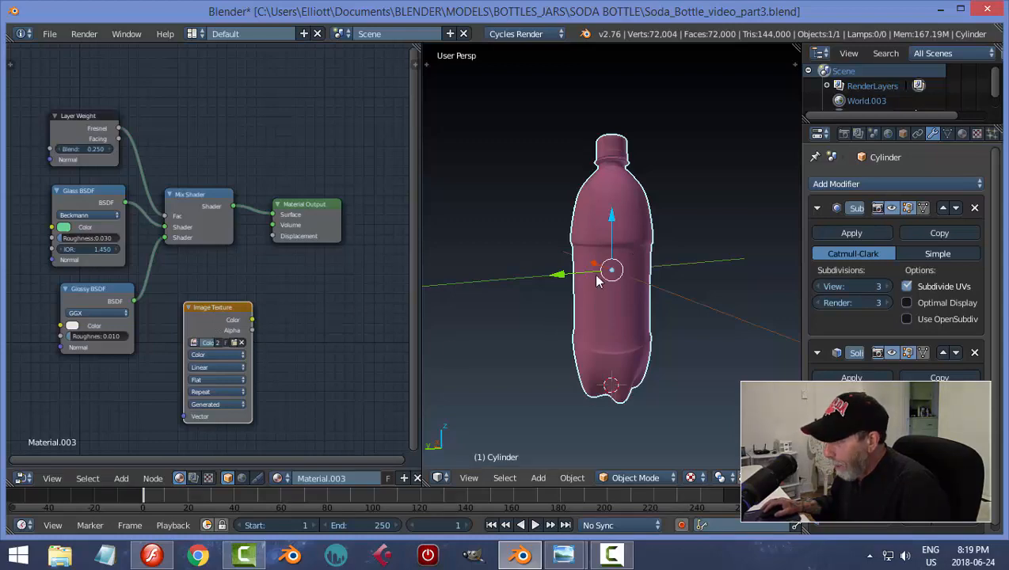
{"action": "left_click", "coordinate": [22, 478]}
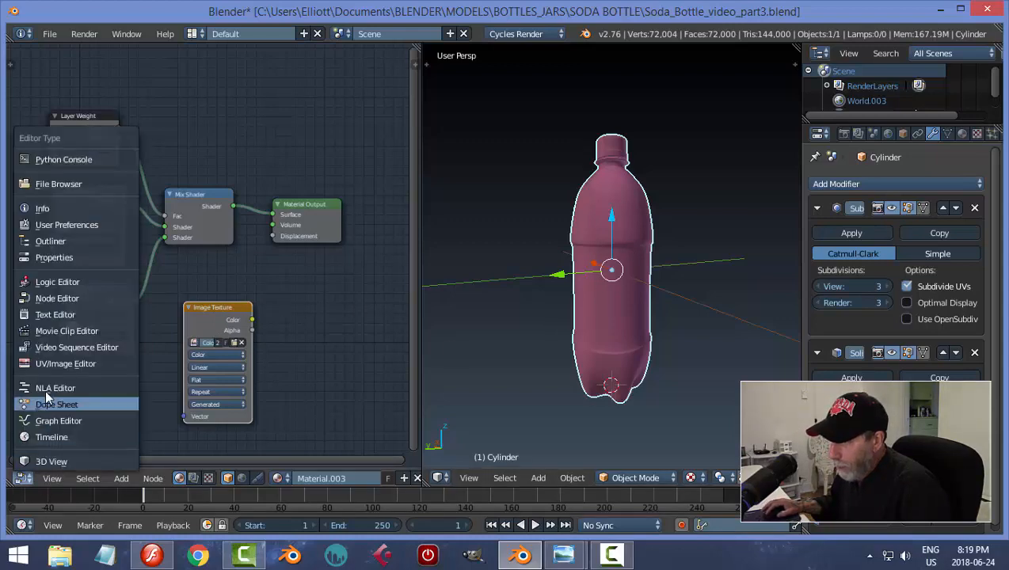
{"action": "left_click", "coordinate": [57, 363]}
{"action": "scroll", "coordinate": [583, 313], "scroll_direction": "up", "scroll_amount": 1}
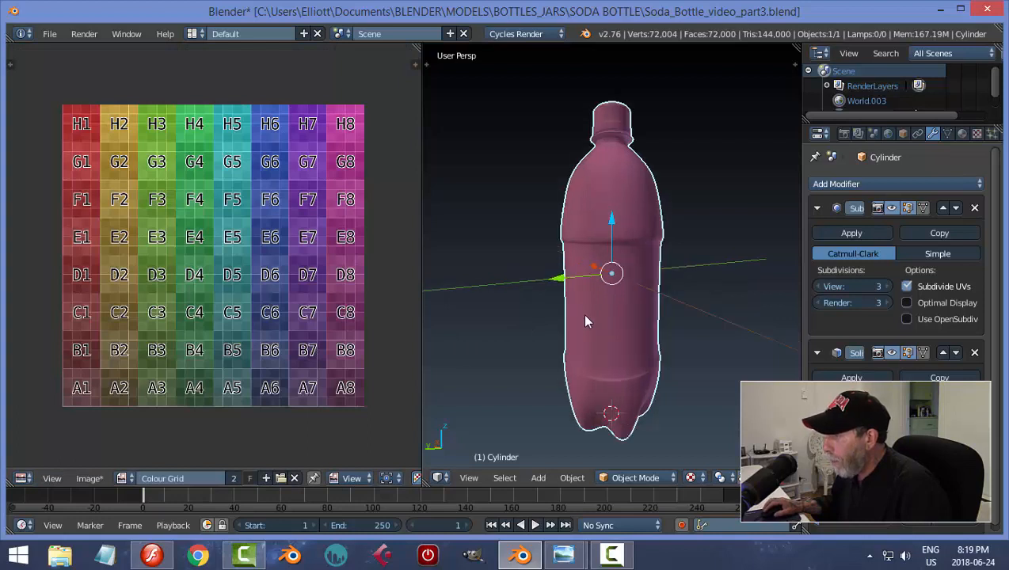
{"action": "scroll", "coordinate": [585, 321], "scroll_direction": "down", "scroll_amount": 1}
{"action": "middle_click_drag", "start_coordinate": [624, 302], "coordinate": [590, 297], "text": "shift"}
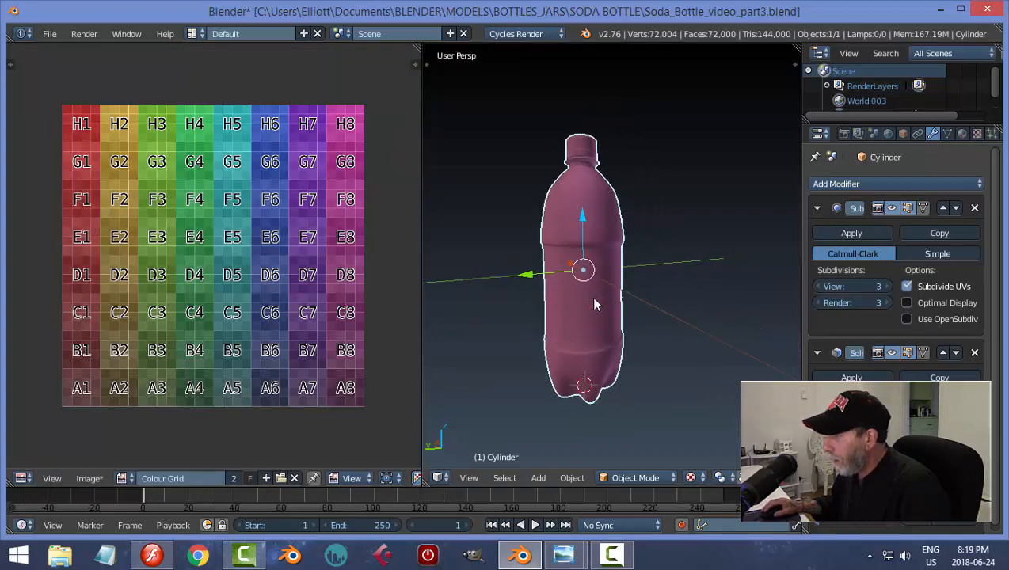
{"action": "scroll", "coordinate": [587, 304], "scroll_direction": "up", "scroll_amount": 2}
{"action": "scroll", "coordinate": [586, 321], "scroll_direction": "down", "scroll_amount": 2}
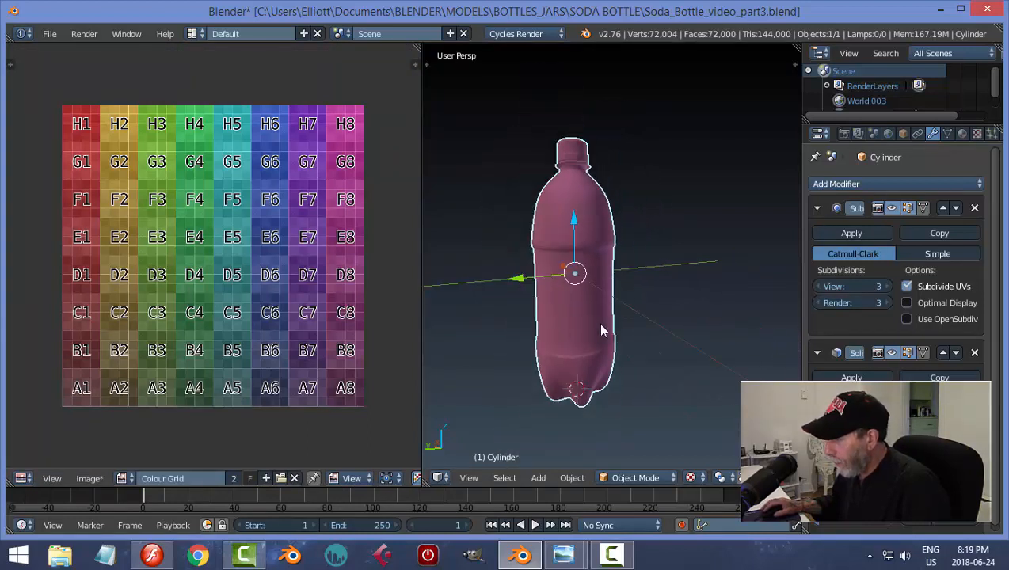
Enter Edit Mode on the bottle, deselect all its geometry and examine the mesh from the cap to the base
{"action": "key", "text": "Tab"}
{"action": "left_click", "coordinate": [649, 327]}
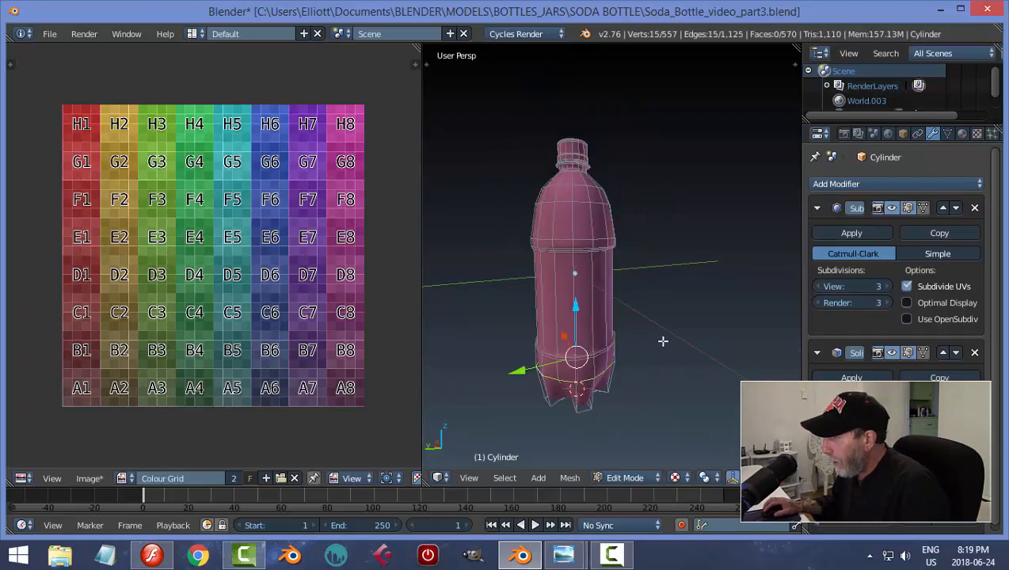
{"action": "middle_click_drag", "start_coordinate": [658, 320], "coordinate": [649, 352]}
{"action": "scroll", "coordinate": [649, 352], "scroll_direction": "up", "scroll_amount": 1}
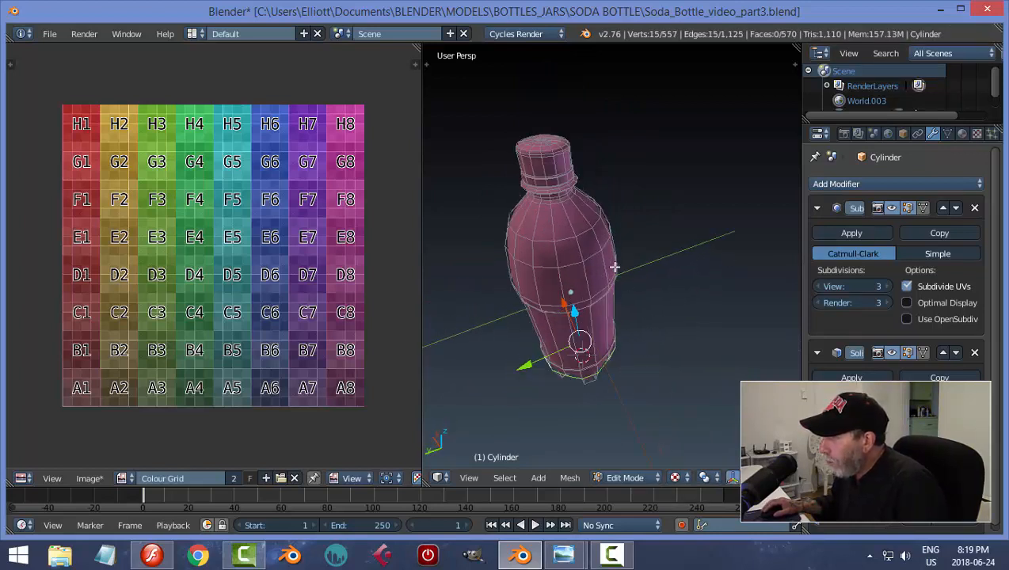
{"action": "middle_click_drag", "start_coordinate": [613, 266], "coordinate": [613, 287]}
{"action": "scroll", "coordinate": [616, 279], "scroll_direction": "up", "scroll_amount": 4}
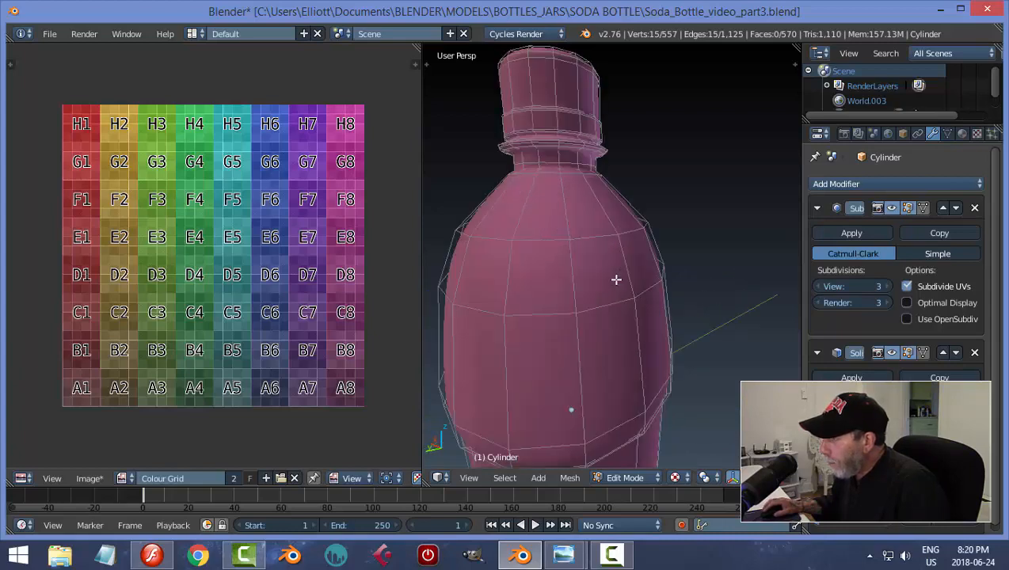
{"action": "scroll", "coordinate": [621, 253], "scroll_direction": "down", "scroll_amount": 3}
{"action": "middle_click_drag", "start_coordinate": [605, 252], "coordinate": [603, 270]}
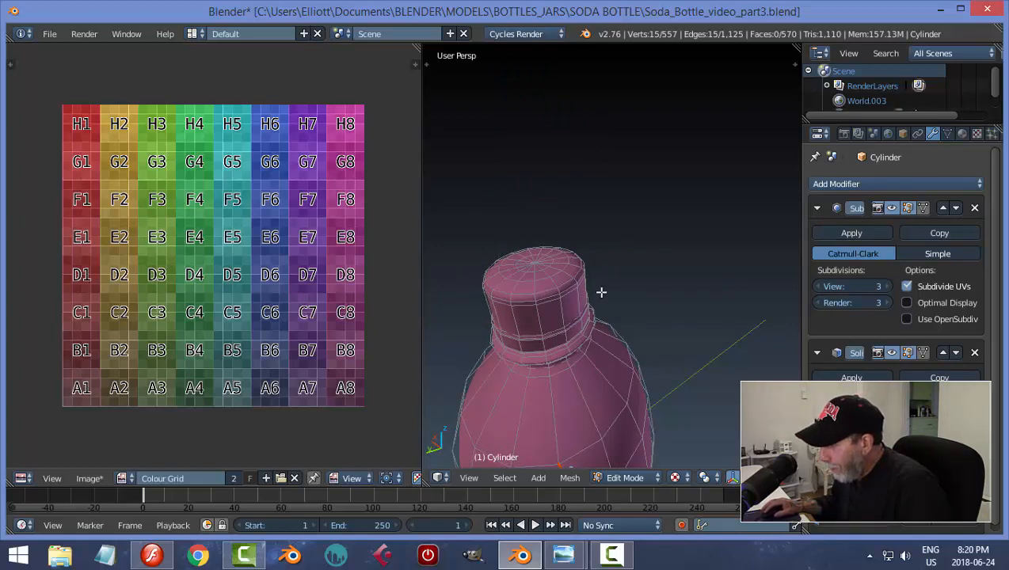
{"action": "scroll", "coordinate": [550, 323], "scroll_direction": "down", "scroll_amount": 4}
{"action": "middle_click_drag", "start_coordinate": [577, 282], "coordinate": [564, 413]}
{"action": "key", "text": "a"}
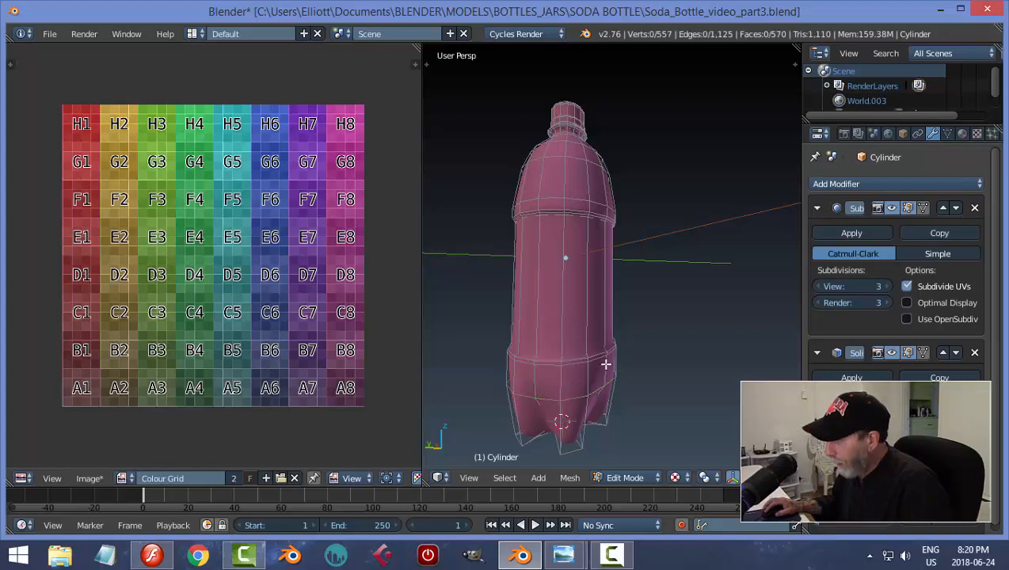
{"action": "scroll", "coordinate": [579, 234], "scroll_direction": "up", "scroll_amount": 3}
{"action": "scroll", "coordinate": [577, 369], "scroll_direction": "down", "scroll_amount": 5}
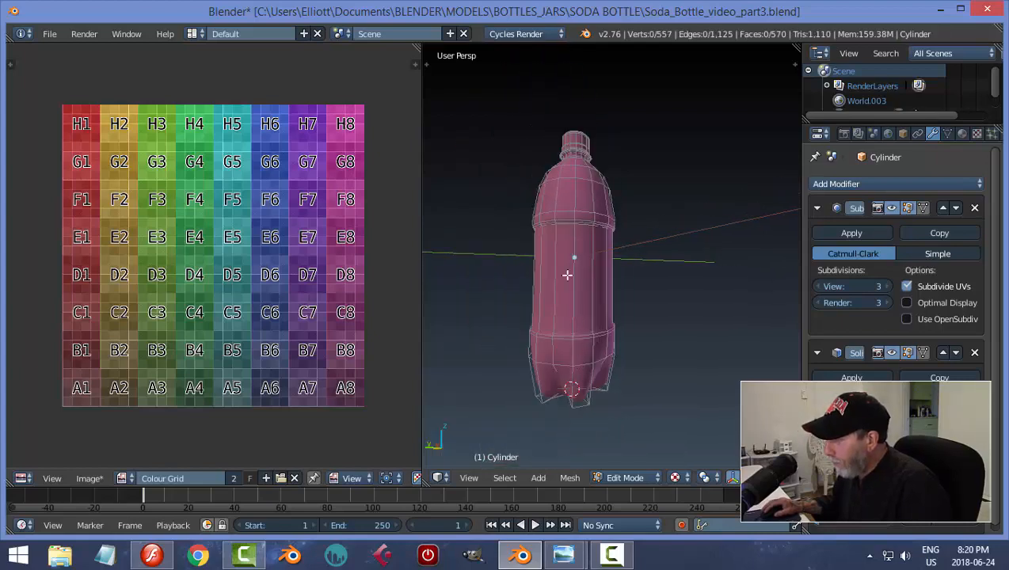
In edge select mode, select the edge loop around the cap's top rim, mark it as a seam and deselect it
{"action": "key", "text": "KP_5"}
{"action": "scroll", "coordinate": [622, 323], "scroll_direction": "up", "scroll_amount": 4}
{"action": "middle_click_drag", "start_coordinate": [532, 303], "coordinate": [681, 316], "text": "shift"}
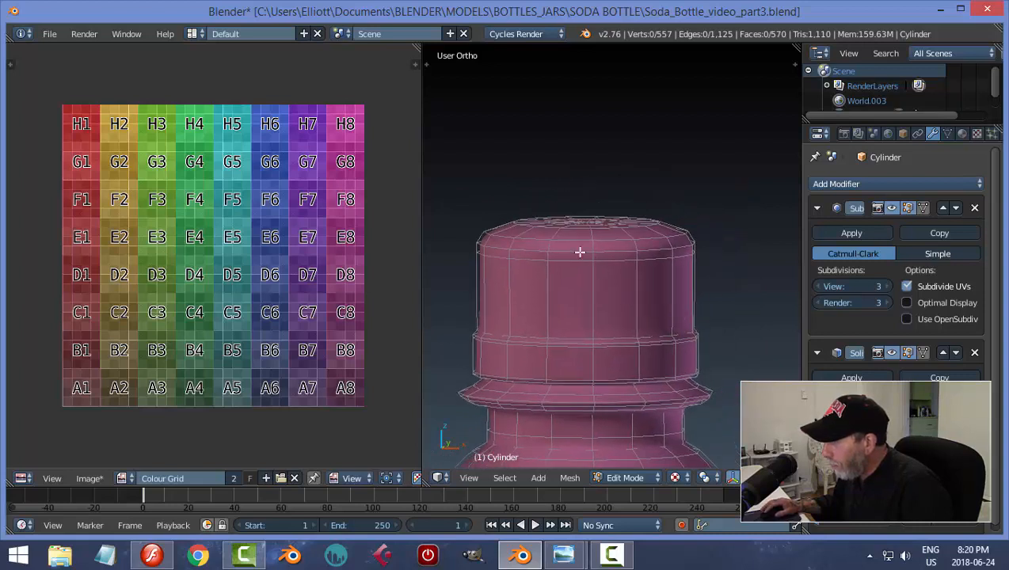
{"action": "key", "text": "ctrl+Tab"}
{"action": "left_click", "coordinate": [543, 236]}
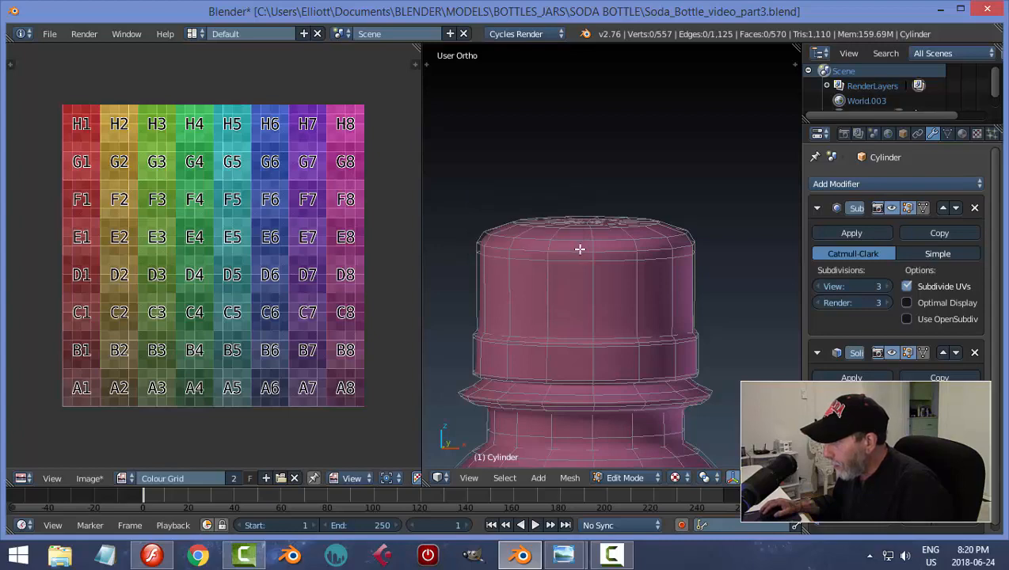
{"action": "left_click", "coordinate": [578, 250], "text": "alt"}
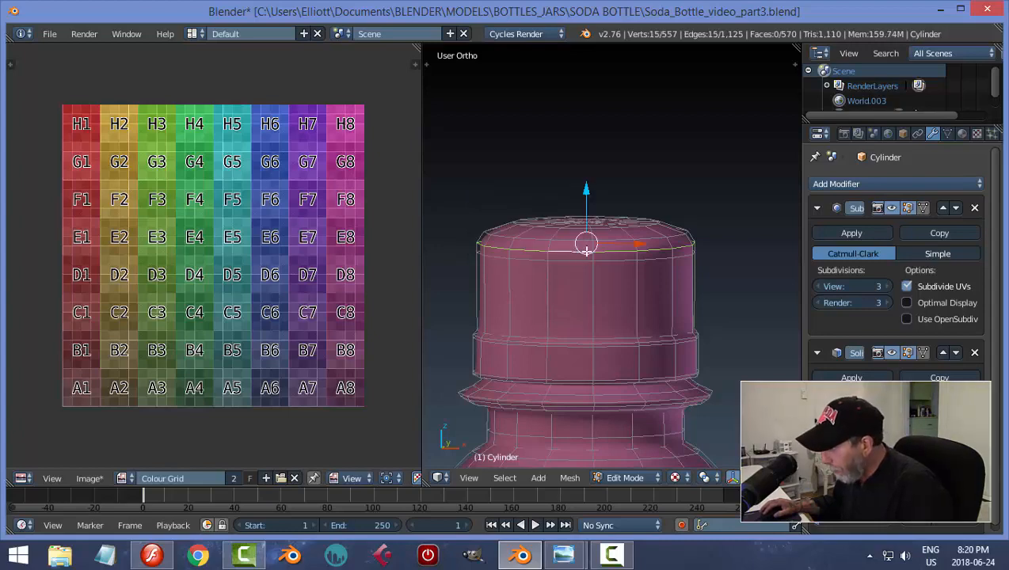
{"action": "middle_click_drag", "start_coordinate": [642, 245], "coordinate": [660, 277]}
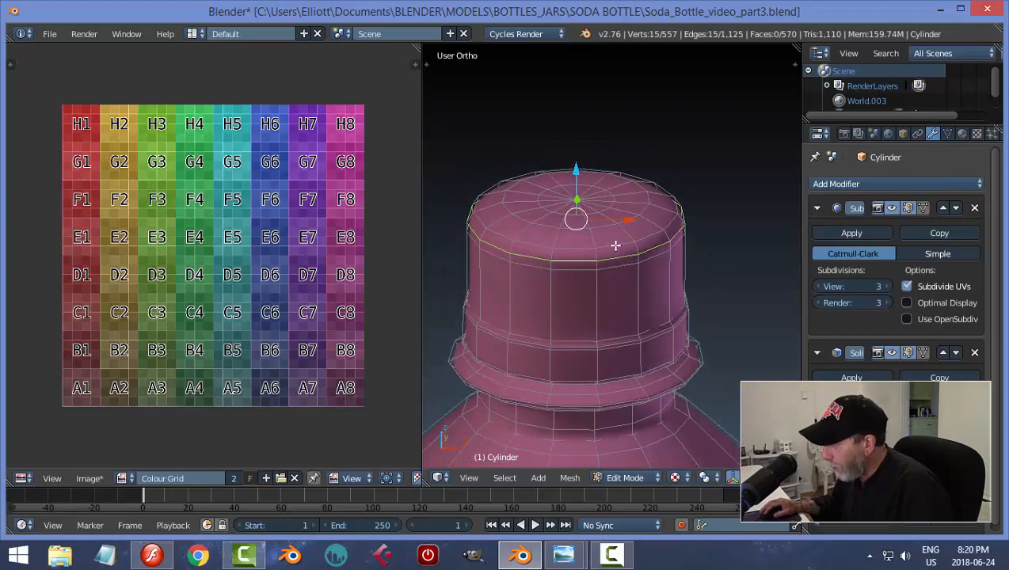
{"action": "middle_click_drag", "start_coordinate": [642, 294], "coordinate": [619, 275]}
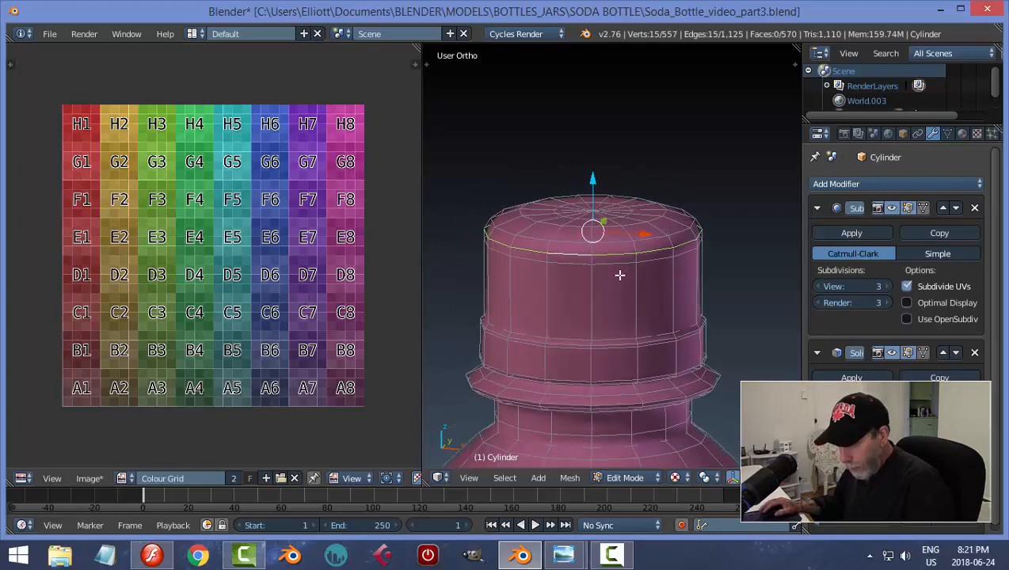
{"action": "key", "text": "ctrl+e"}
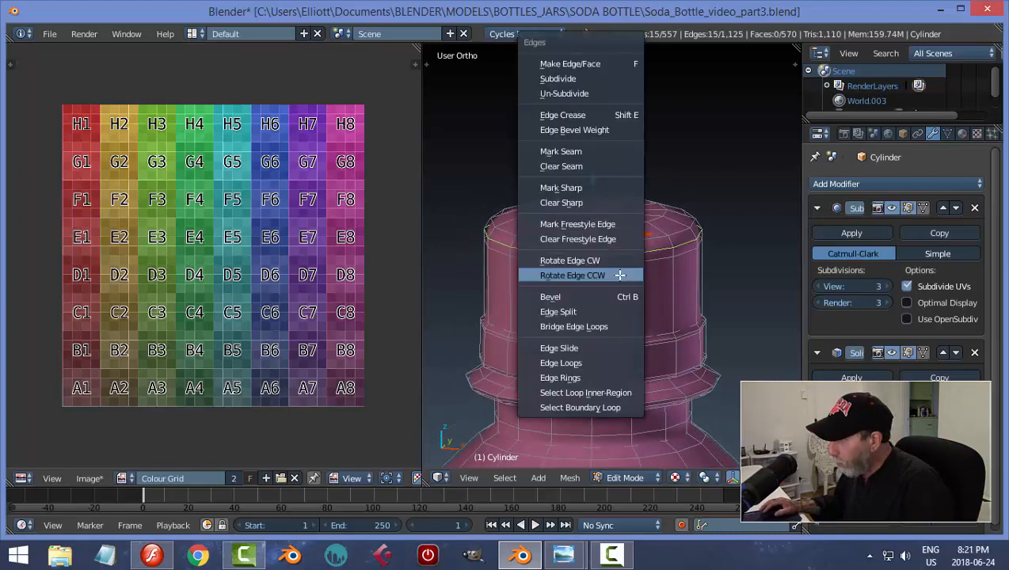
{"action": "left_click", "coordinate": [582, 187]}
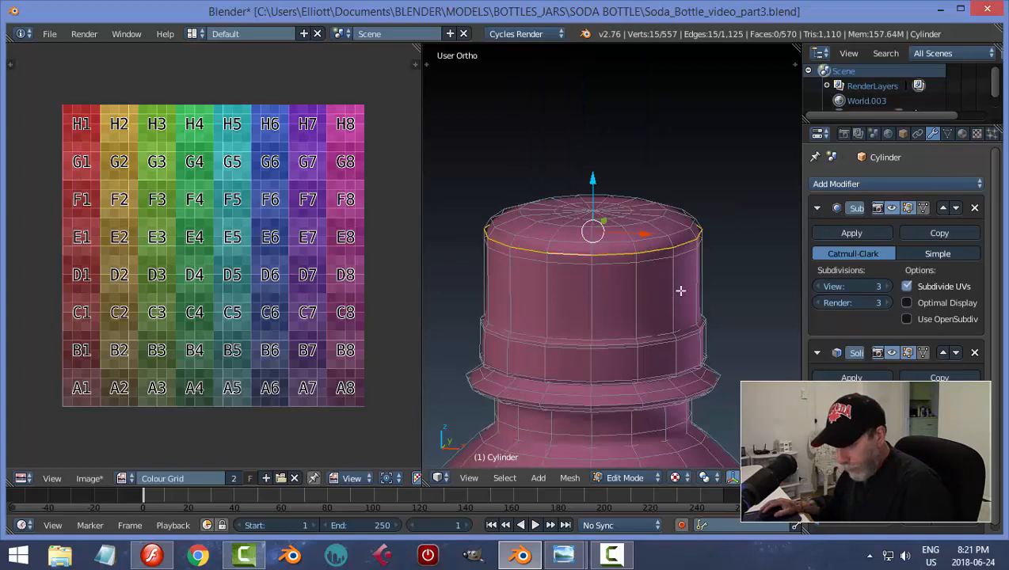
{"action": "key", "text": "a"}
Select the edge loop running around the feet of the bottle's base, mark it as a seam and deselect it
{"action": "scroll", "coordinate": [681, 285], "scroll_direction": "down", "scroll_amount": 2}
{"action": "middle_click_drag", "start_coordinate": [642, 334], "coordinate": [627, 221], "text": "shift"}
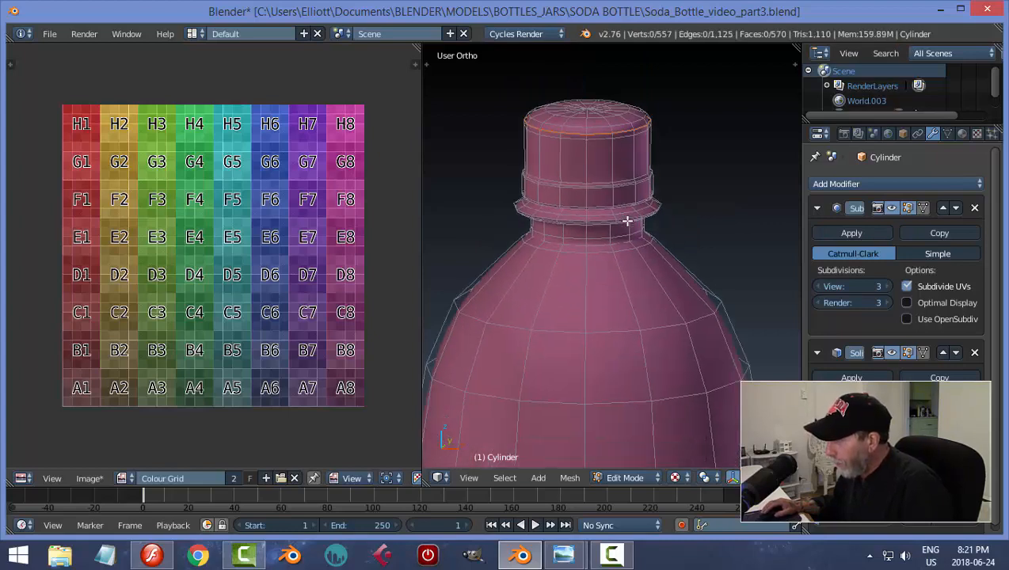
{"action": "scroll", "coordinate": [627, 221], "scroll_direction": "down", "scroll_amount": 5}
{"action": "middle_click_drag", "start_coordinate": [631, 297], "coordinate": [638, 245]}
{"action": "middle_click_drag", "start_coordinate": [638, 352], "coordinate": [587, 193], "text": "shift"}
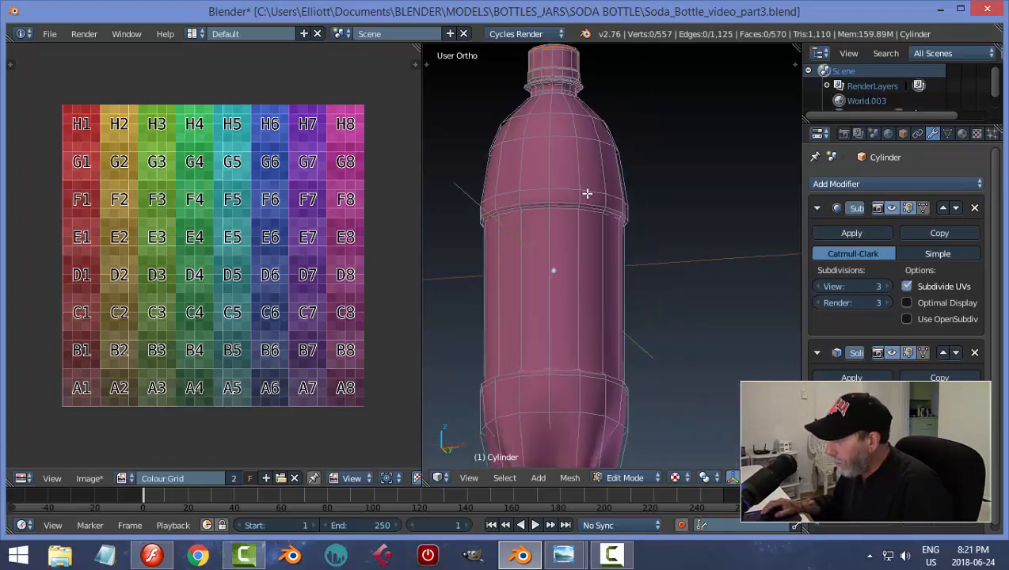
{"action": "middle_click_drag", "start_coordinate": [615, 275], "coordinate": [626, 152], "text": "shift"}
{"action": "scroll", "coordinate": [624, 299], "scroll_direction": "up", "scroll_amount": 2}
{"action": "middle_click_drag", "start_coordinate": [634, 379], "coordinate": [638, 264], "text": "shift"}
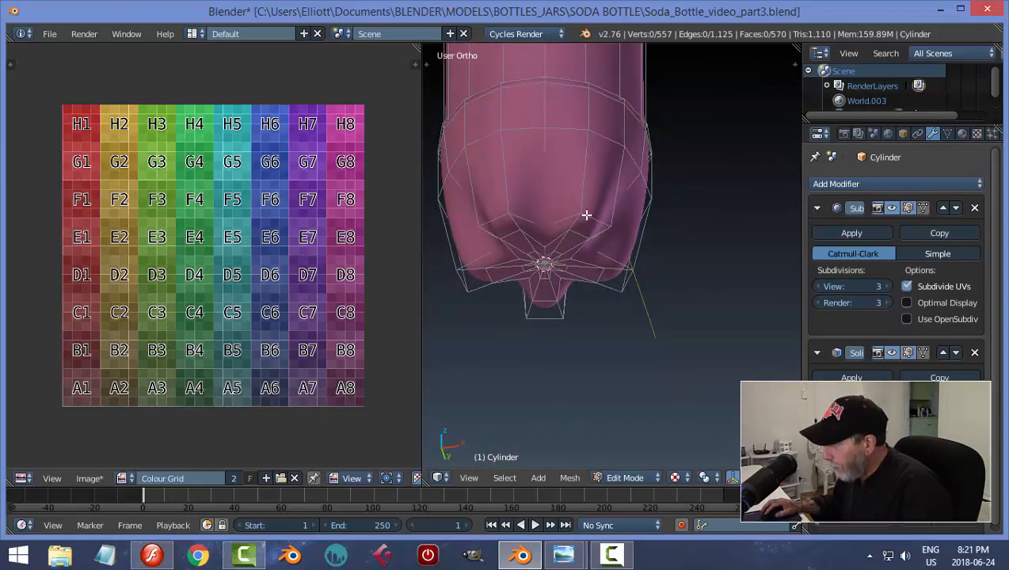
{"action": "right_click", "coordinate": [610, 221], "text": "alt"}
{"action": "middle_click_drag", "start_coordinate": [612, 221], "coordinate": [636, 235]}
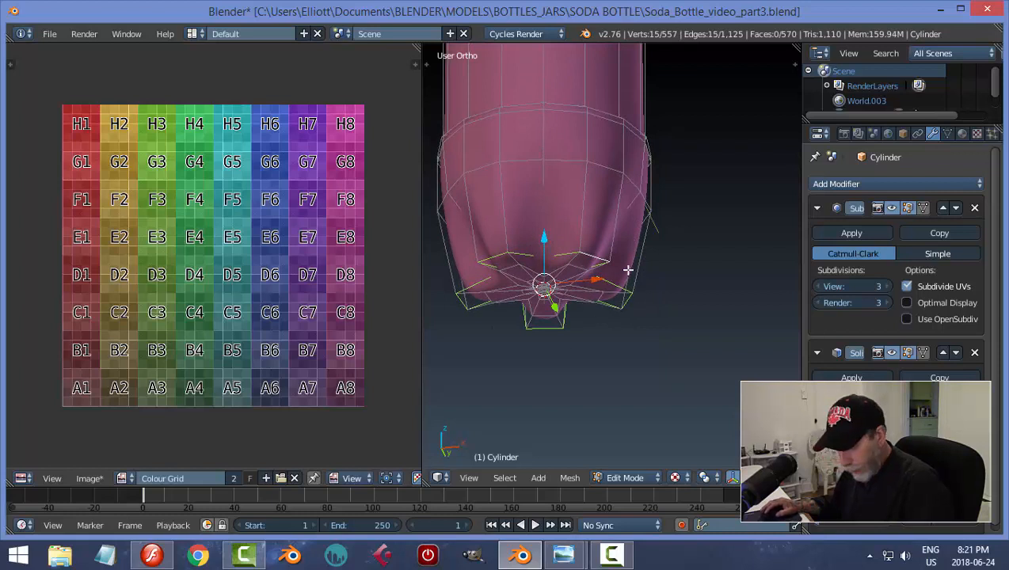
{"action": "key", "text": "ctrl+e"}
{"action": "left_click", "coordinate": [610, 256]}
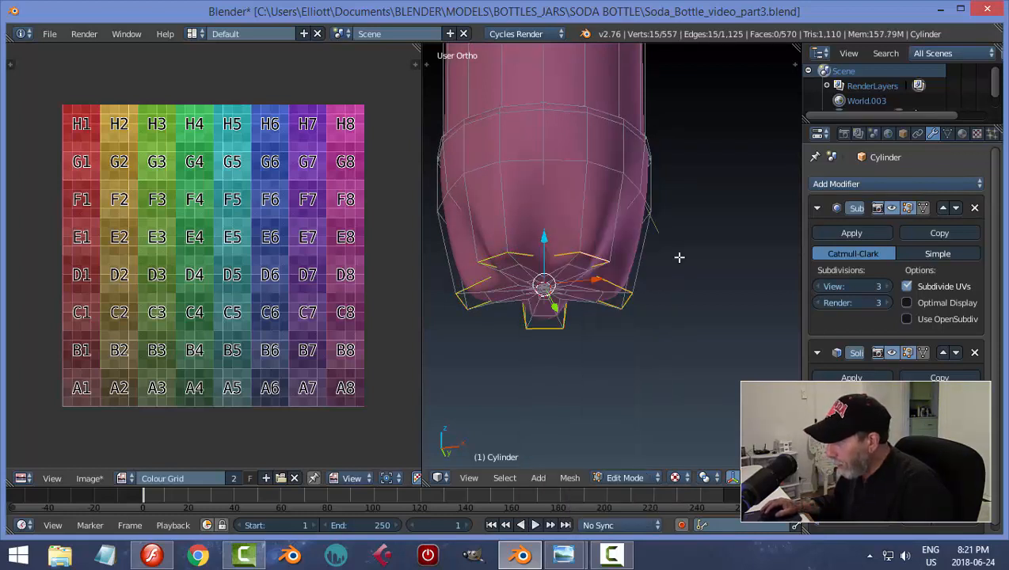
{"action": "key", "text": "a"}
From the top view, switch to vertex select mode and select the cap's centre with its innermost ring of faces
{"action": "scroll", "coordinate": [654, 240], "scroll_direction": "down", "scroll_amount": 5}
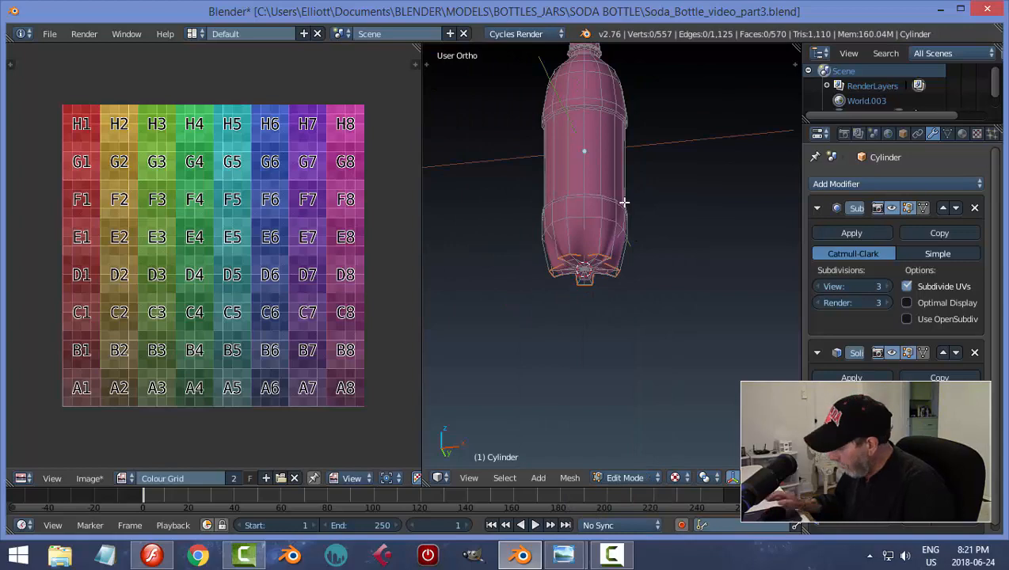
{"action": "key", "text": "KP_7"}
{"action": "scroll", "coordinate": [665, 313], "scroll_direction": "up", "scroll_amount": 6}
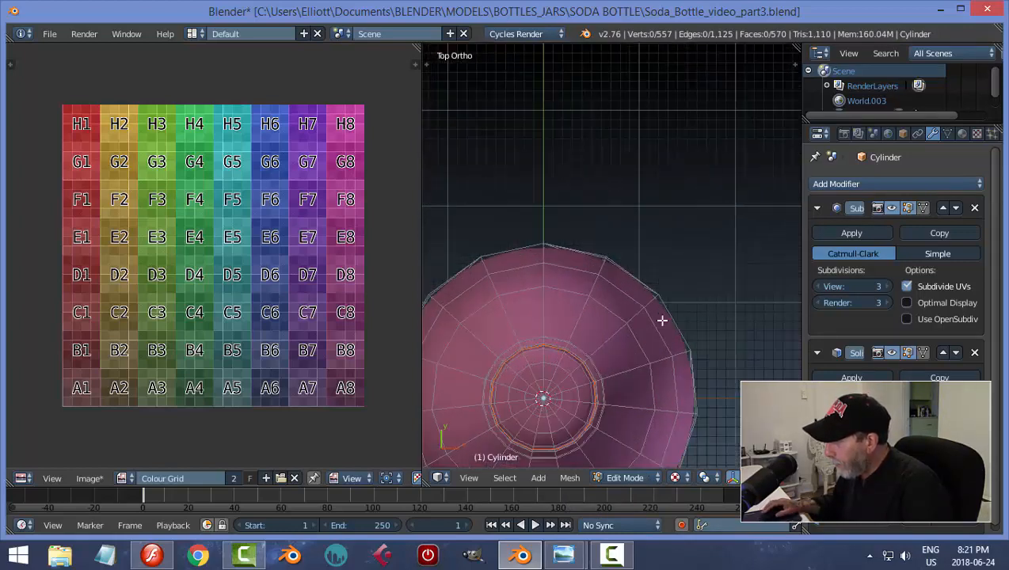
{"action": "scroll", "coordinate": [669, 200], "scroll_direction": "up", "scroll_amount": 4}
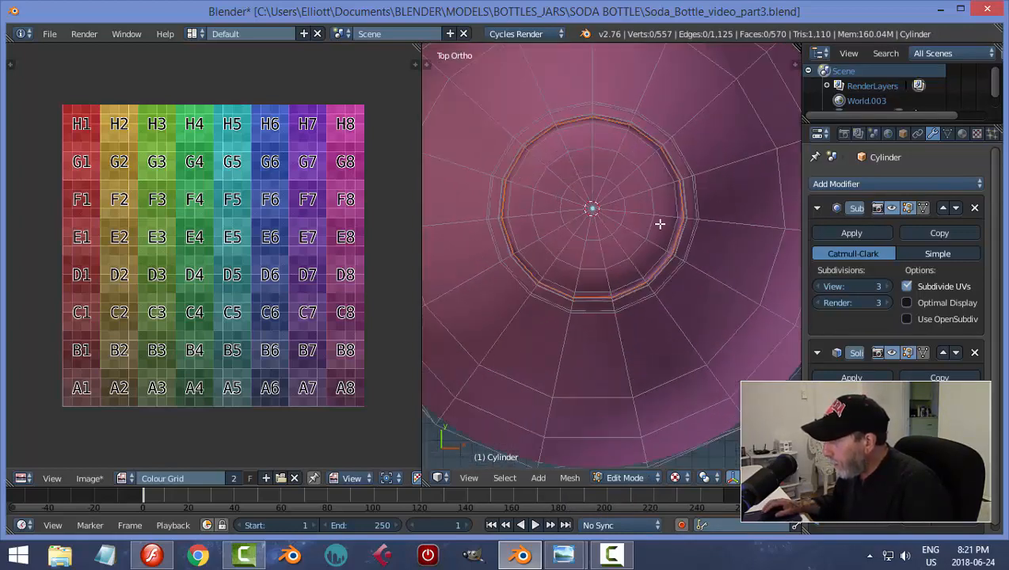
{"action": "key", "text": "ctrl+Tab"}
{"action": "left_click", "coordinate": [634, 236]}
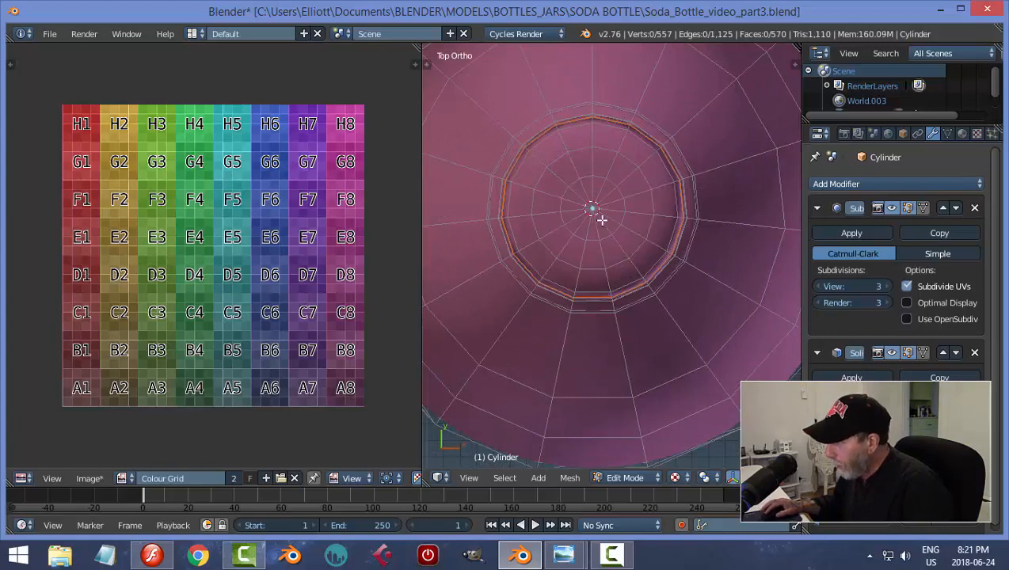
{"action": "right_click", "coordinate": [590, 208]}
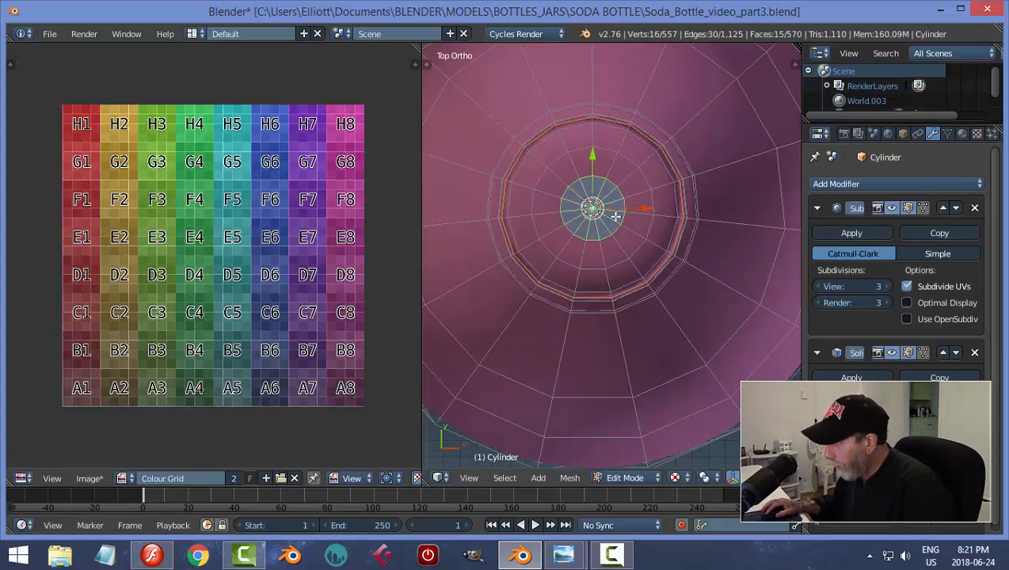
Grow the selection outward until it covers the cap's whole top surface up to the rim seam
{"action": "scroll", "coordinate": [639, 261], "scroll_direction": "down", "scroll_amount": 4}
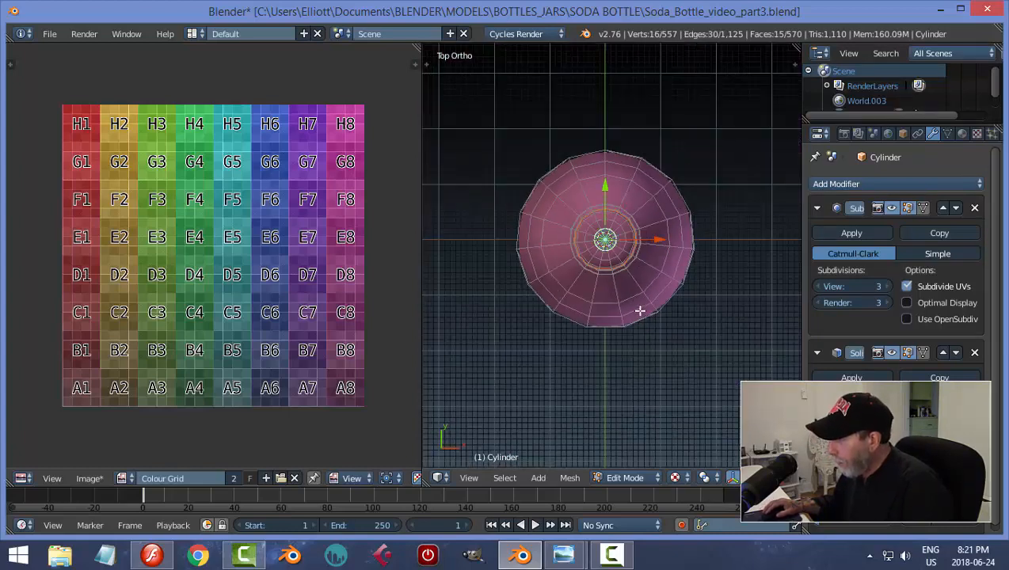
{"action": "middle_click_drag", "start_coordinate": [637, 308], "coordinate": [631, 288]}
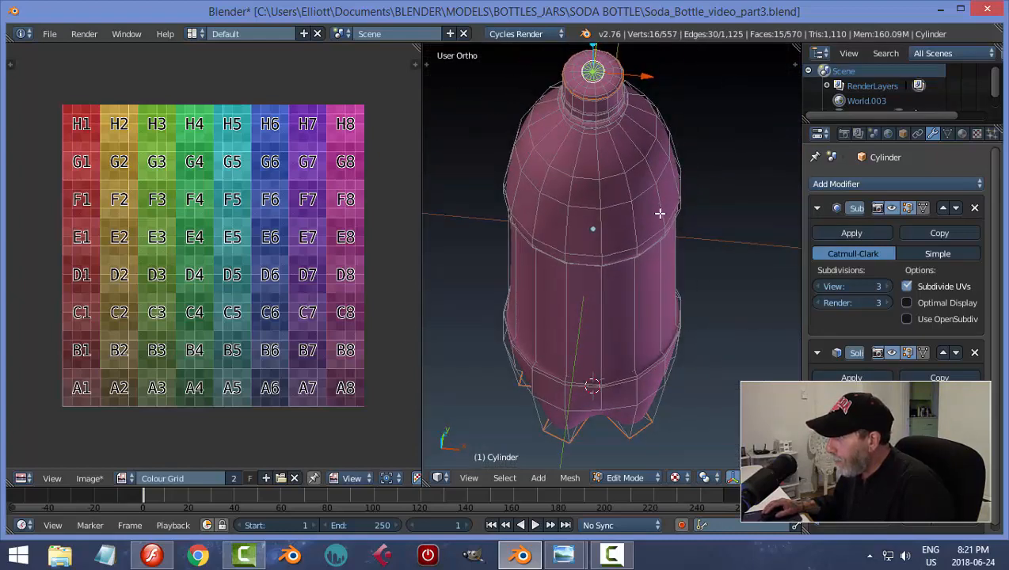
{"action": "scroll", "coordinate": [638, 295], "scroll_direction": "up", "scroll_amount": 4}
{"action": "scroll", "coordinate": [608, 208], "scroll_direction": "up", "scroll_amount": 2}
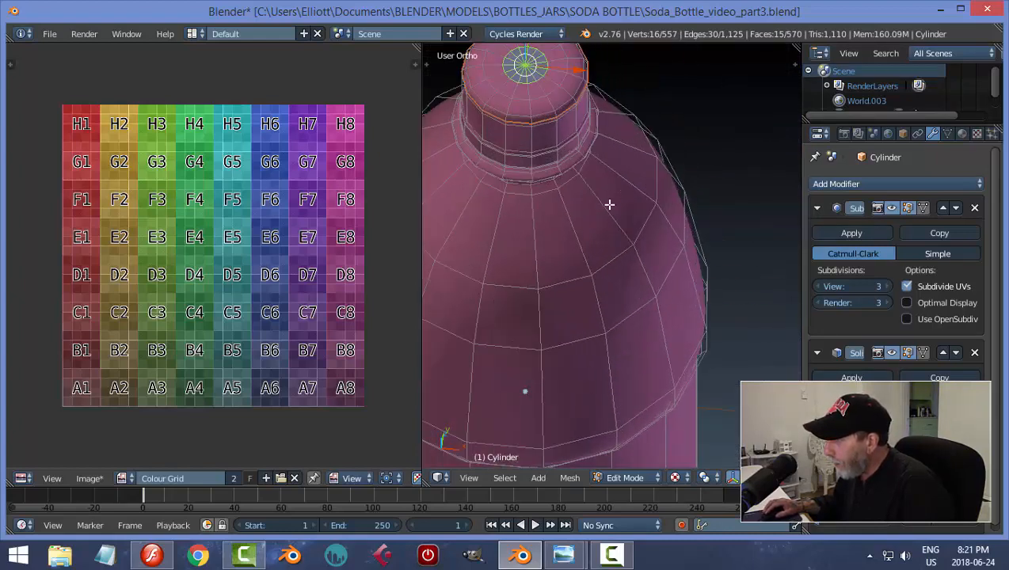
{"action": "middle_click_drag", "start_coordinate": [608, 207], "coordinate": [656, 275]}
{"action": "key", "text": "ctrl+KP_Add"}
{"action": "key", "text": "ctrl+KP_Add"}
{"action": "key", "text": "ctrl+KP_Add"}
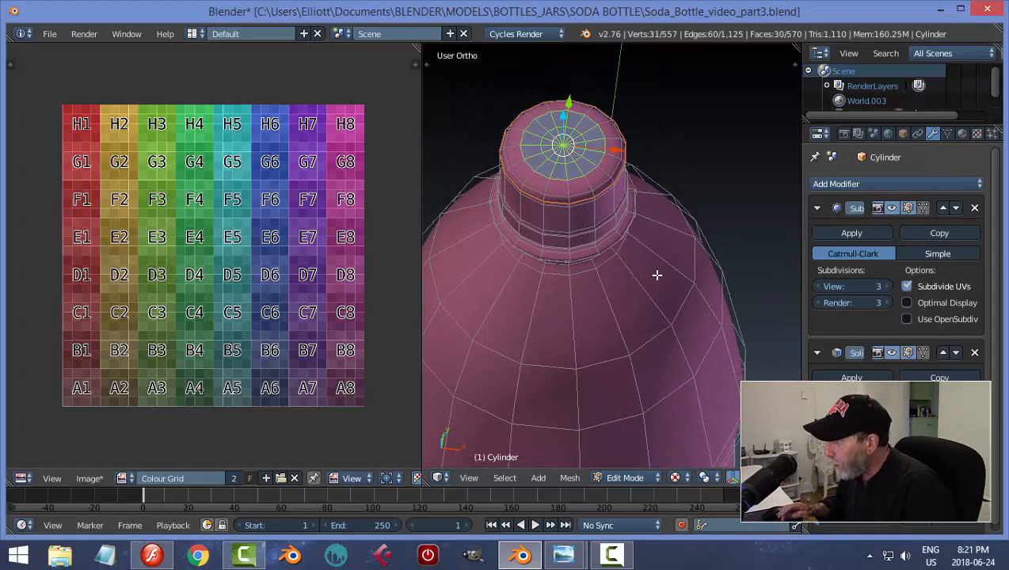
{"action": "scroll", "coordinate": [647, 295], "scroll_direction": "down", "scroll_amount": 1}
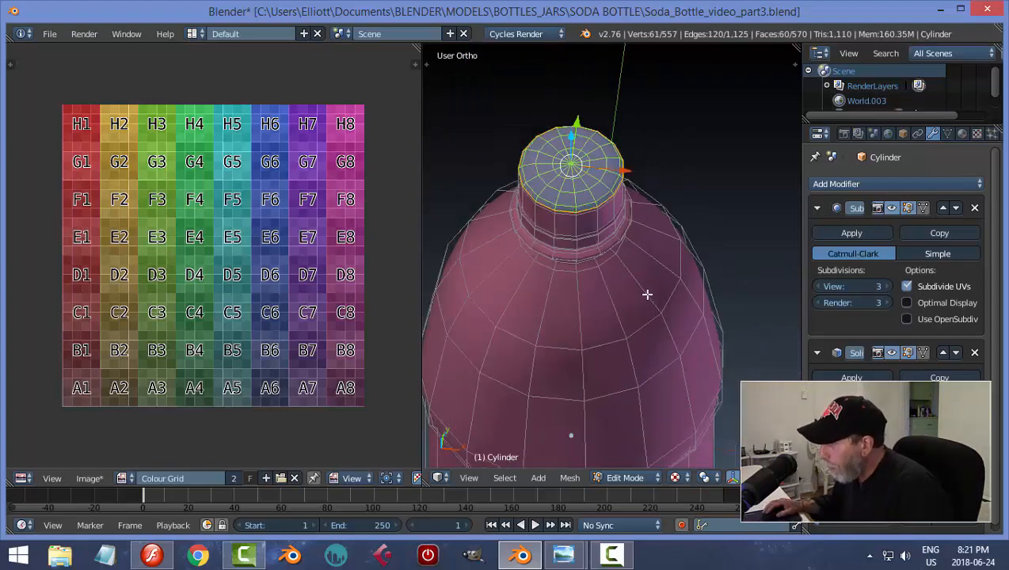
{"action": "middle_click_drag", "start_coordinate": [631, 304], "coordinate": [628, 272]}
{"action": "scroll", "coordinate": [626, 238], "scroll_direction": "down", "scroll_amount": 3}
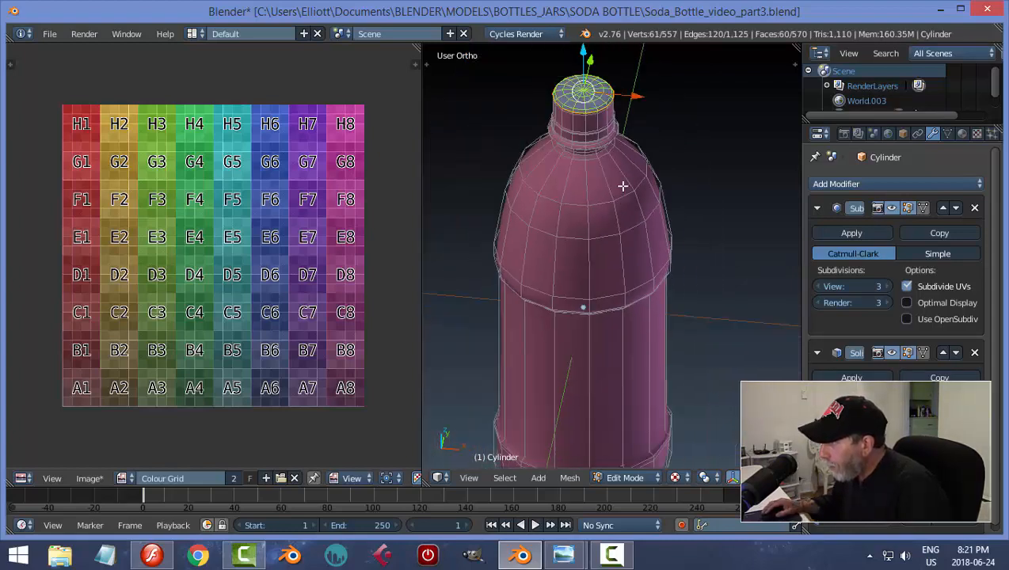
Unwrap the selected cap-top faces with Project From View, using the top orthographic view
{"action": "scroll", "coordinate": [624, 184], "scroll_direction": "up", "scroll_amount": 1}
{"action": "middle_click_drag", "start_coordinate": [624, 185], "coordinate": [646, 266]}
{"action": "key", "text": "KP_7"}
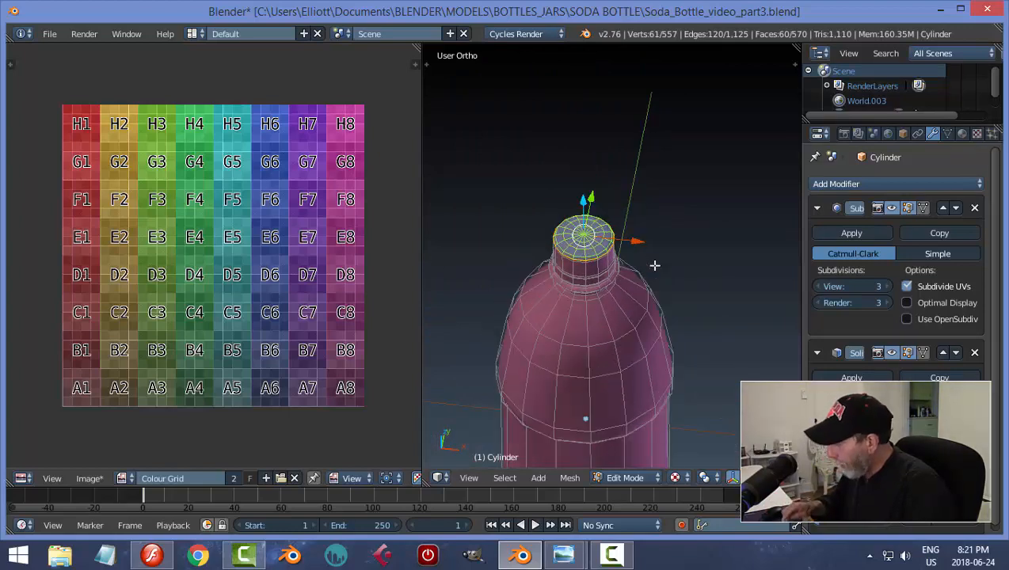
{"action": "middle_click_drag", "start_coordinate": [664, 344], "coordinate": [641, 122], "text": "shift"}
{"action": "scroll", "coordinate": [657, 244], "scroll_direction": "up", "scroll_amount": 4}
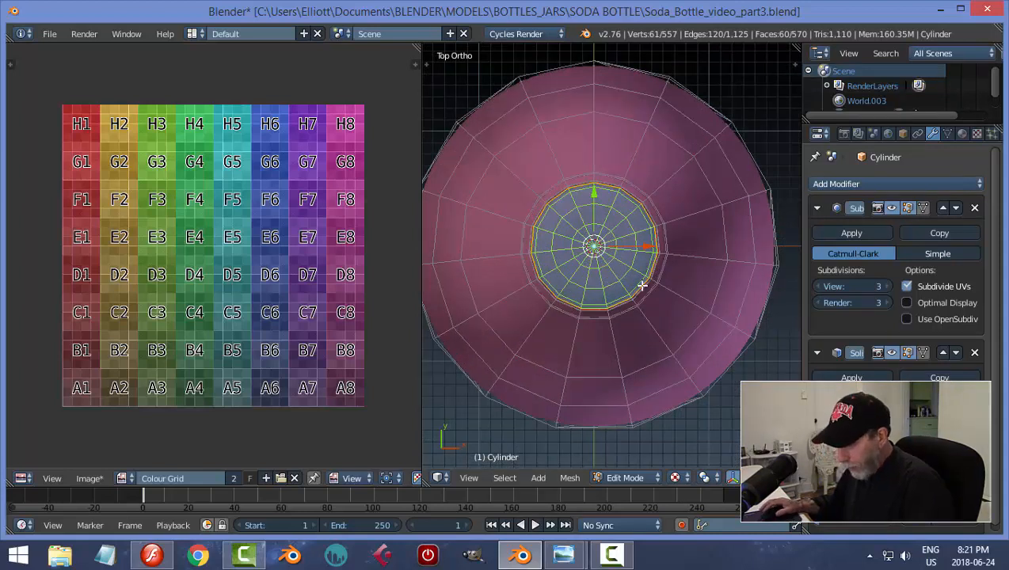
{"action": "key", "text": "u"}
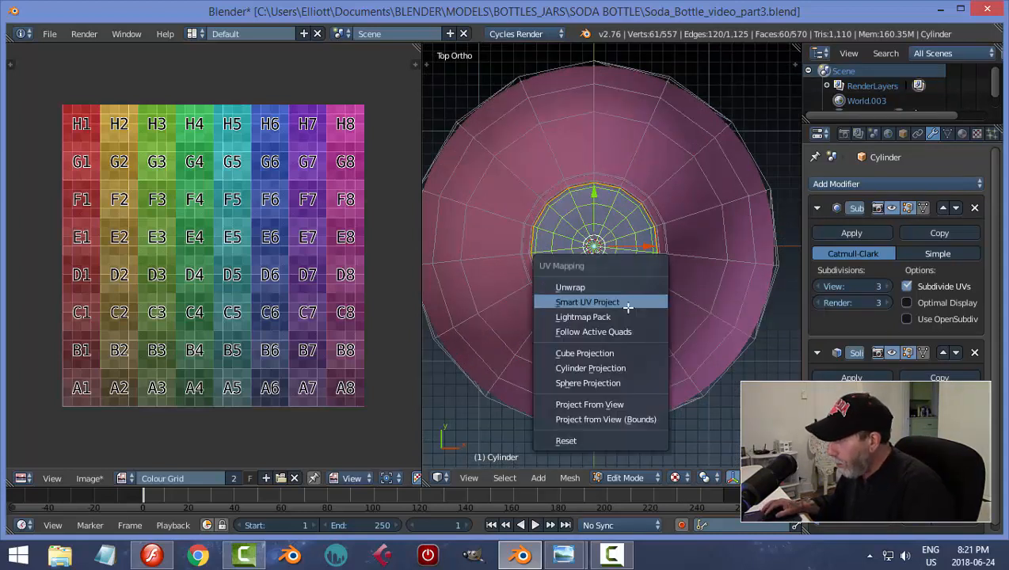
{"action": "left_click", "coordinate": [595, 405]}
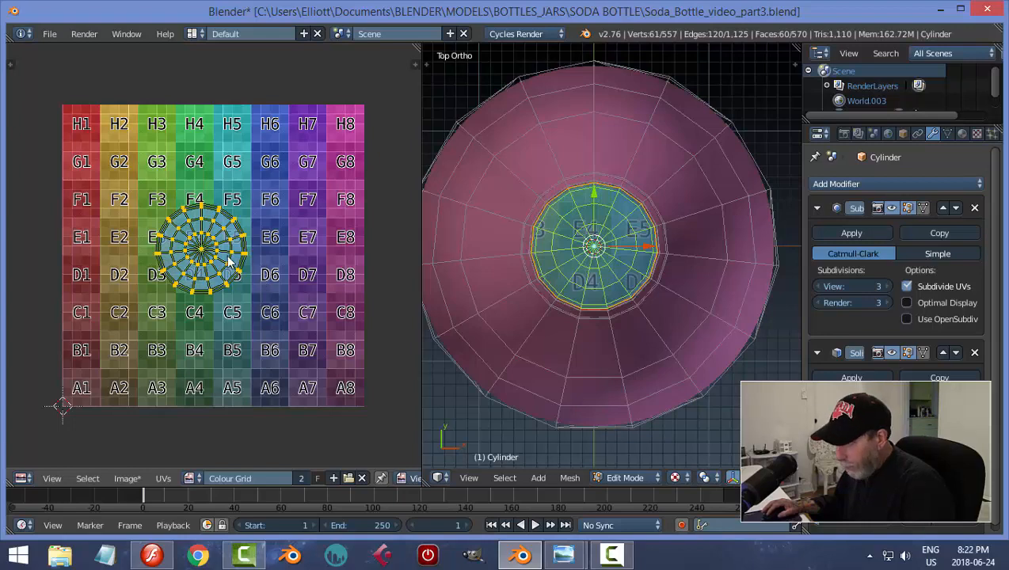
Scale down the cap-top UV island, move it between squares H7 and H8 of the colour grid, and deselect the mesh
{"action": "key", "text": "g"}
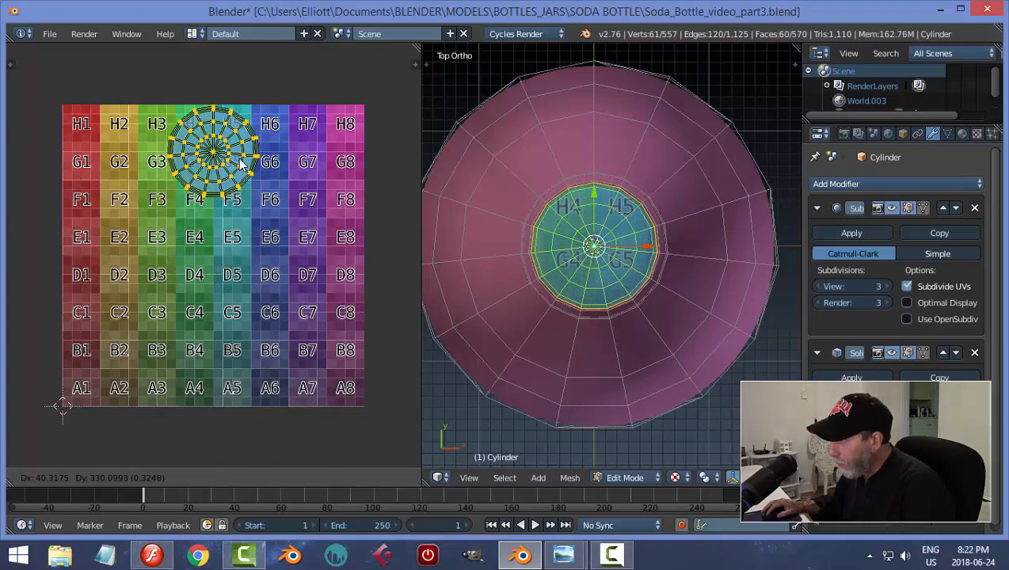
{"action": "left_click", "coordinate": [240, 161]}
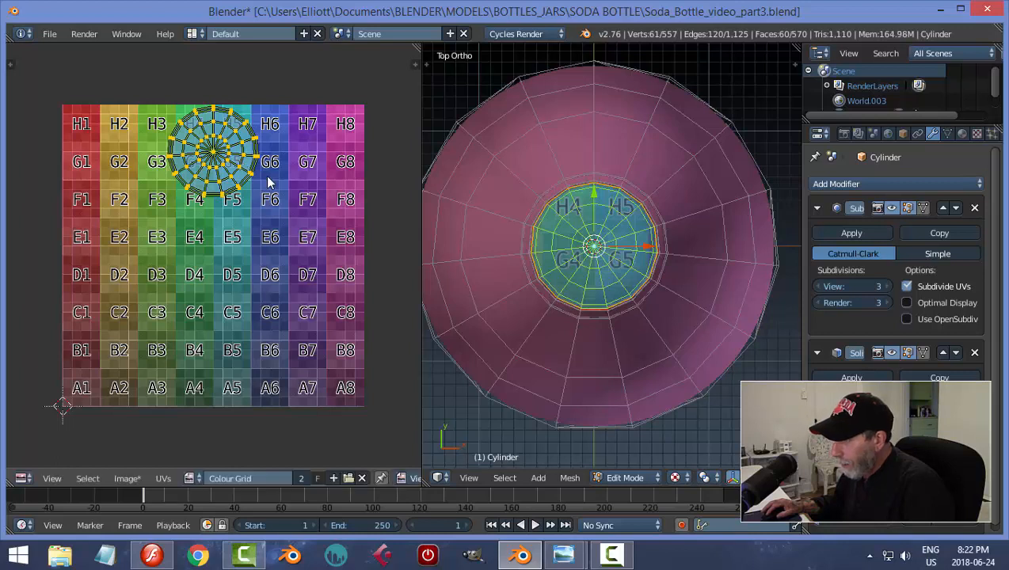
{"action": "key", "text": "s"}
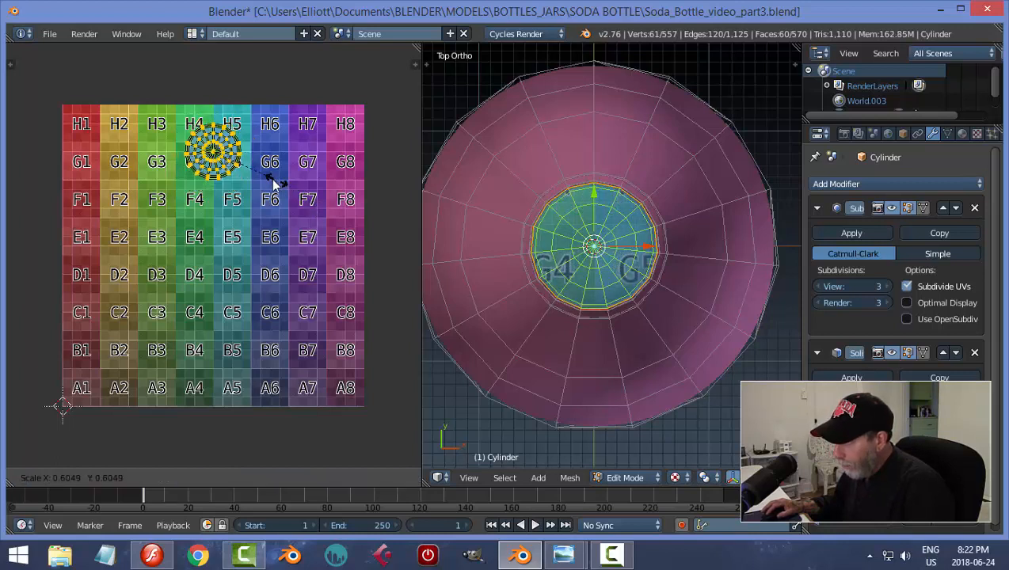
{"action": "left_click", "coordinate": [255, 174]}
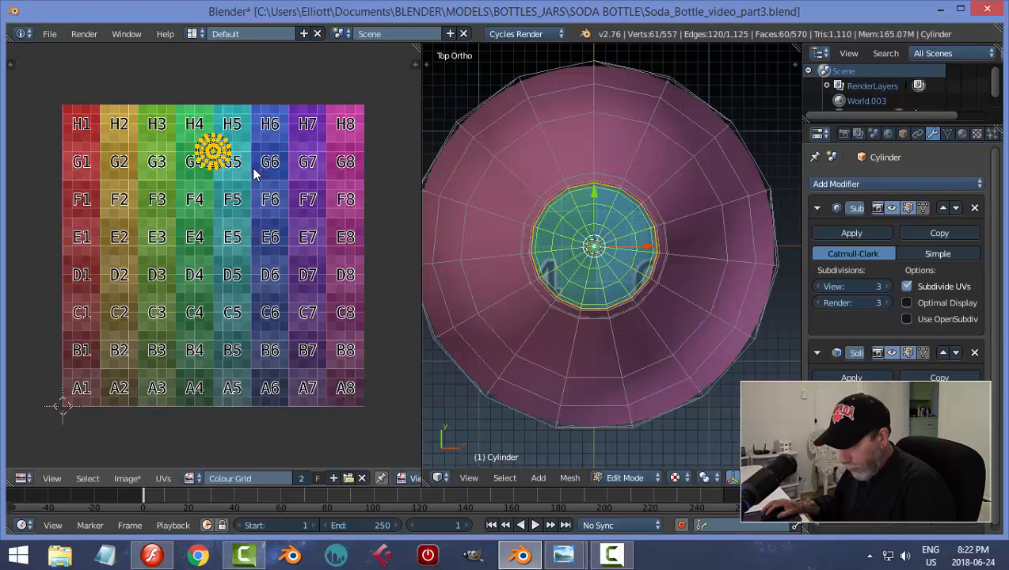
{"action": "key", "text": "g"}
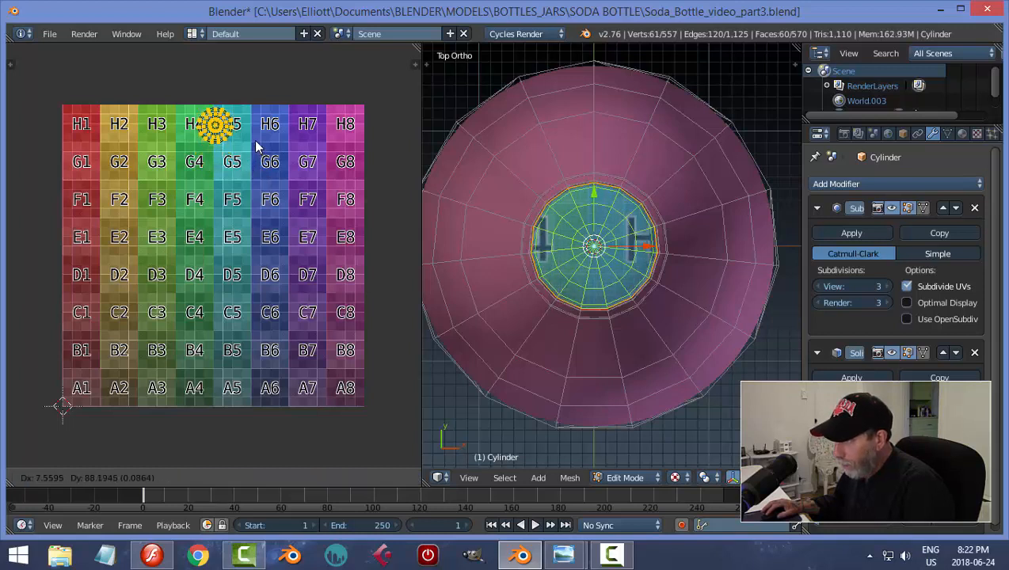
{"action": "left_click", "coordinate": [368, 149]}
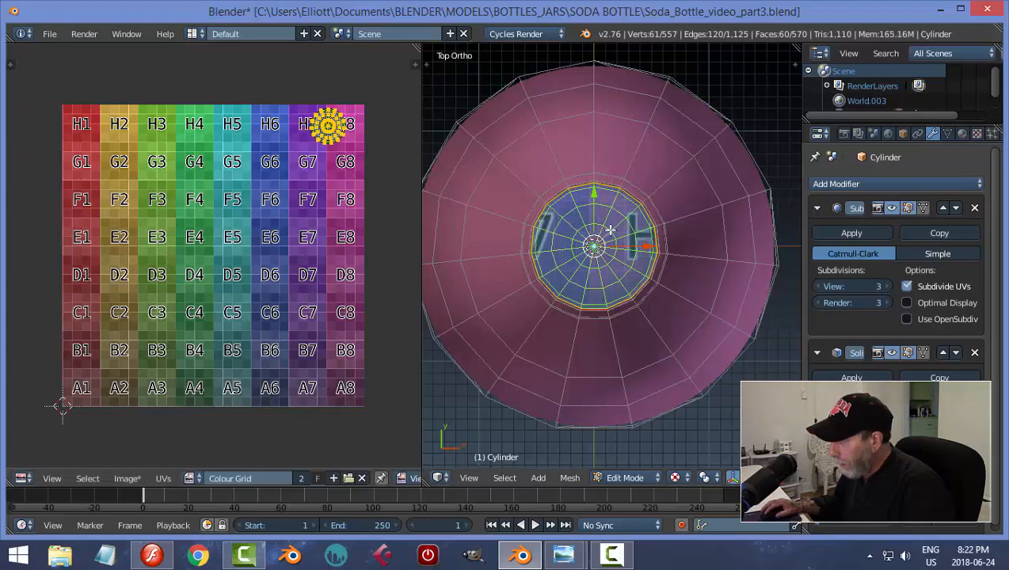
{"action": "key", "text": "a"}
{"action": "scroll", "coordinate": [580, 280], "scroll_direction": "down", "scroll_amount": 3}
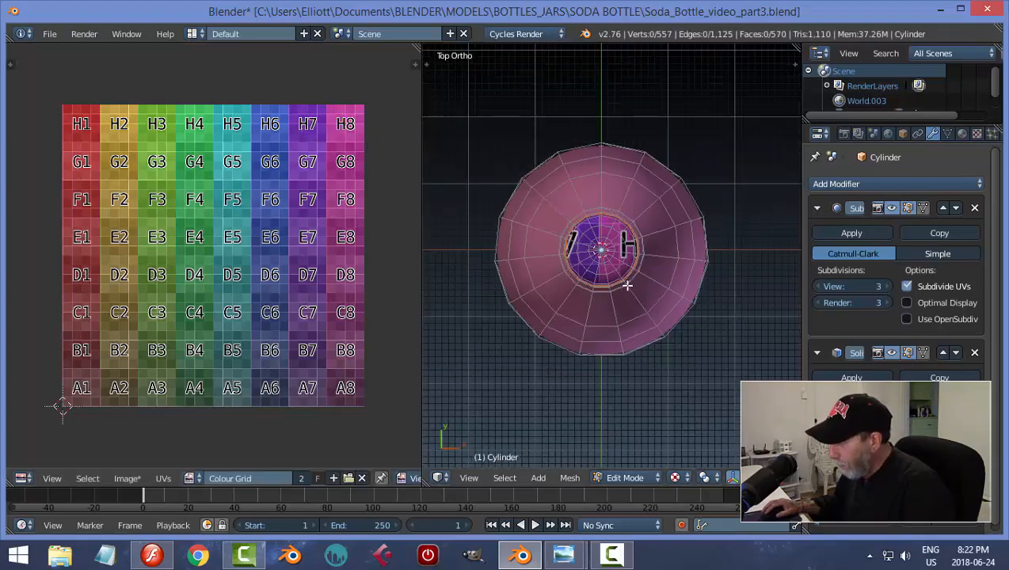
{"action": "scroll", "coordinate": [610, 284], "scroll_direction": "up", "scroll_amount": 4}
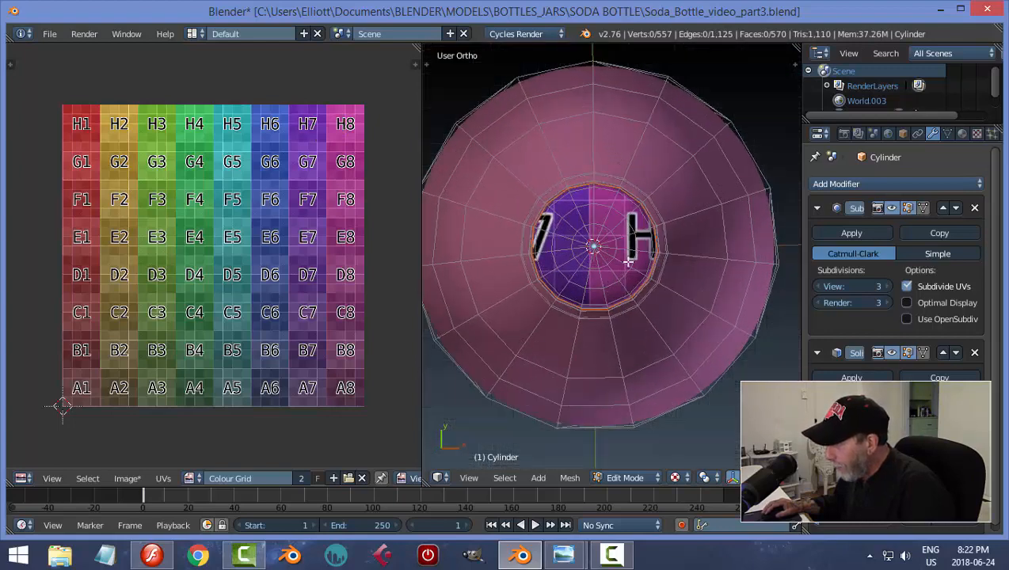
Switch to face select mode and circle-select the ring of faces at the centre of the bottle's underside
{"action": "middle_click_drag", "start_coordinate": [617, 286], "coordinate": [611, 326]}
{"action": "scroll", "coordinate": [634, 280], "scroll_direction": "down", "scroll_amount": 5}
{"action": "scroll", "coordinate": [612, 337], "scroll_direction": "up", "scroll_amount": 3}
{"action": "scroll", "coordinate": [611, 327], "scroll_direction": "up", "scroll_amount": 2}
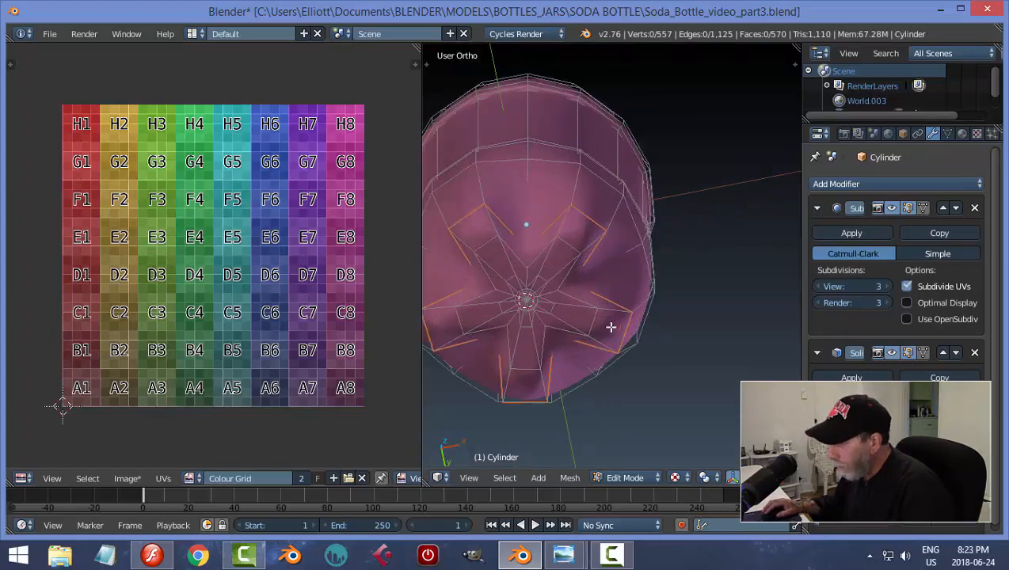
{"action": "key", "text": "ctrl+Tab"}
{"action": "left_click", "coordinate": [582, 328]}
{"action": "scroll", "coordinate": [558, 331], "scroll_direction": "up", "scroll_amount": 3}
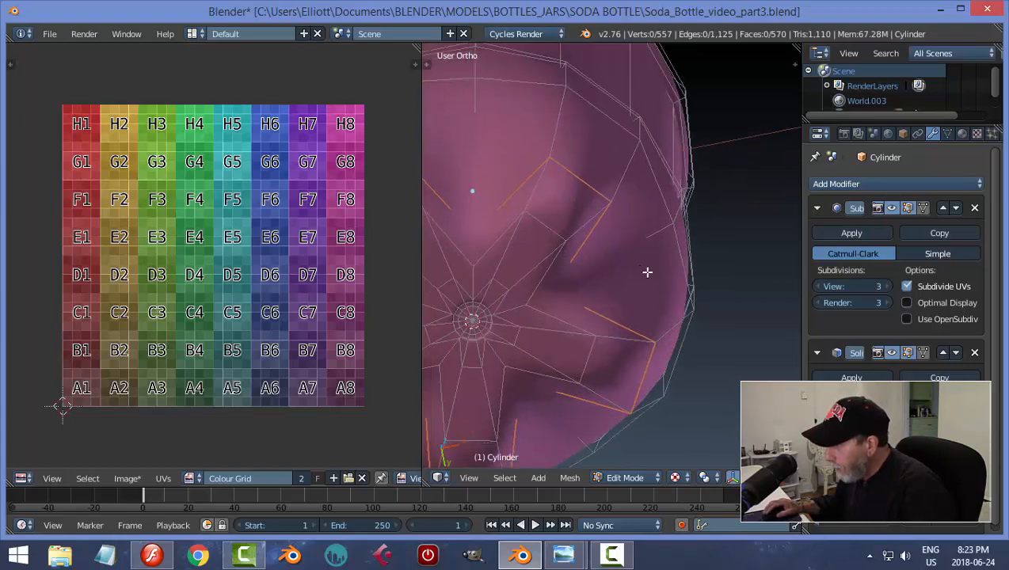
{"action": "mouse_move", "coordinate": [647, 271]}
{"action": "middle_mouse_down"}
{"action": "mouse_move", "coordinate": [660, 295]}
{"action": "mouse_move", "coordinate": [641, 281]}
{"action": "middle_mouse_up"}
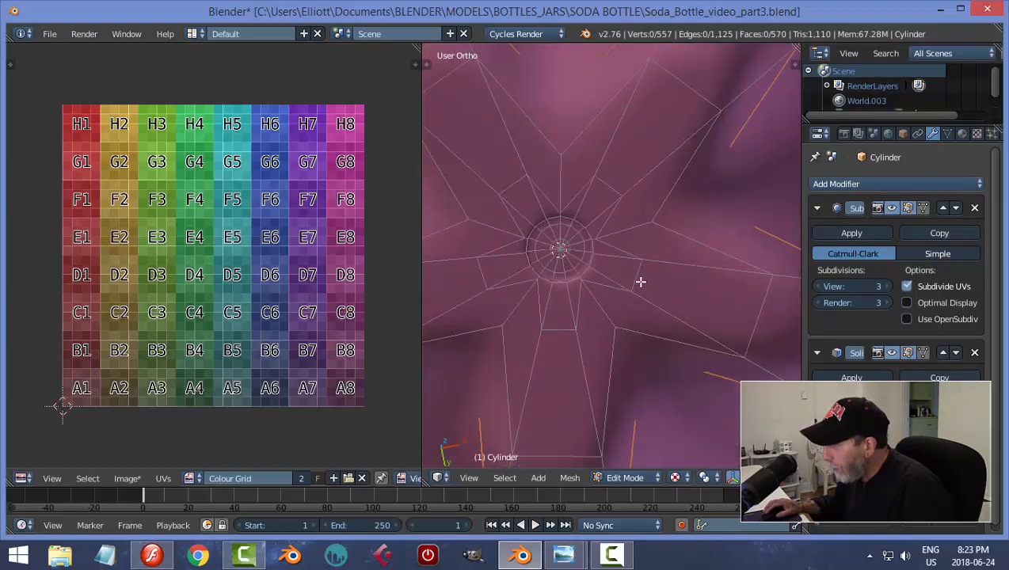
{"action": "key", "text": "c"}
{"action": "left_click", "coordinate": [560, 250]}
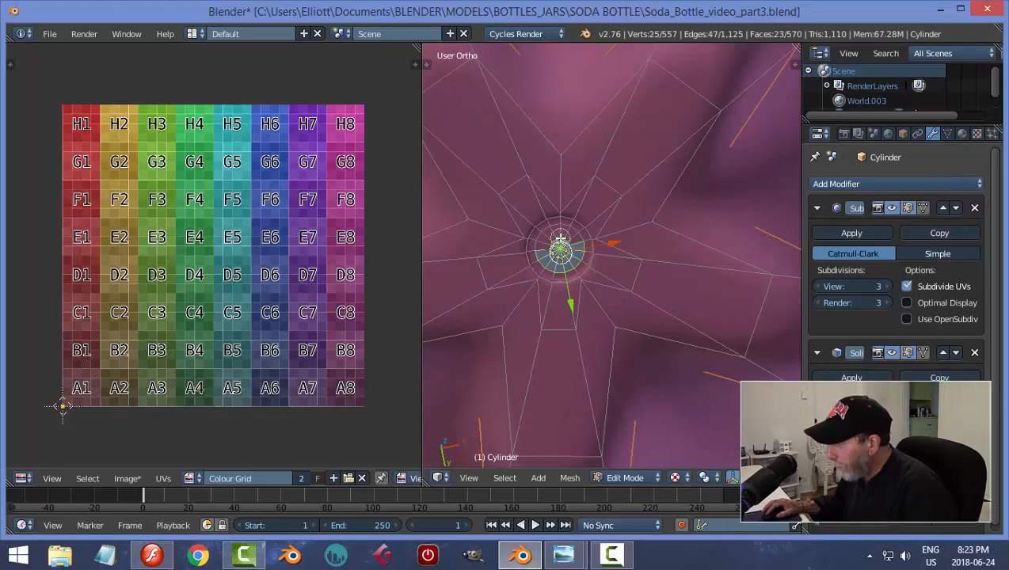
{"action": "middle_click", "coordinate": [550, 244]}
{"action": "middle_click", "coordinate": [551, 242]}
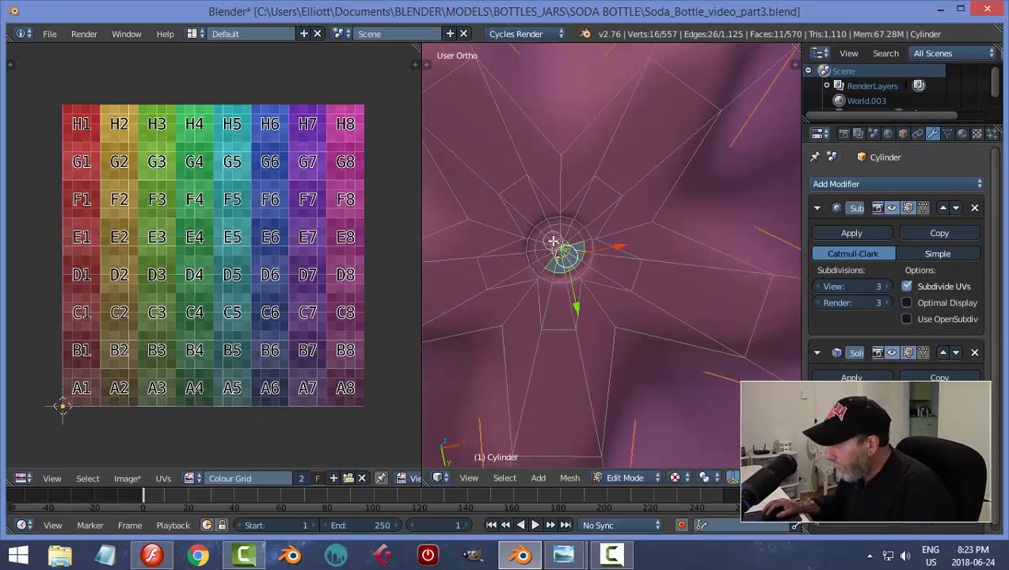
{"action": "left_click_drag", "start_coordinate": [553, 256], "coordinate": [567, 238]}
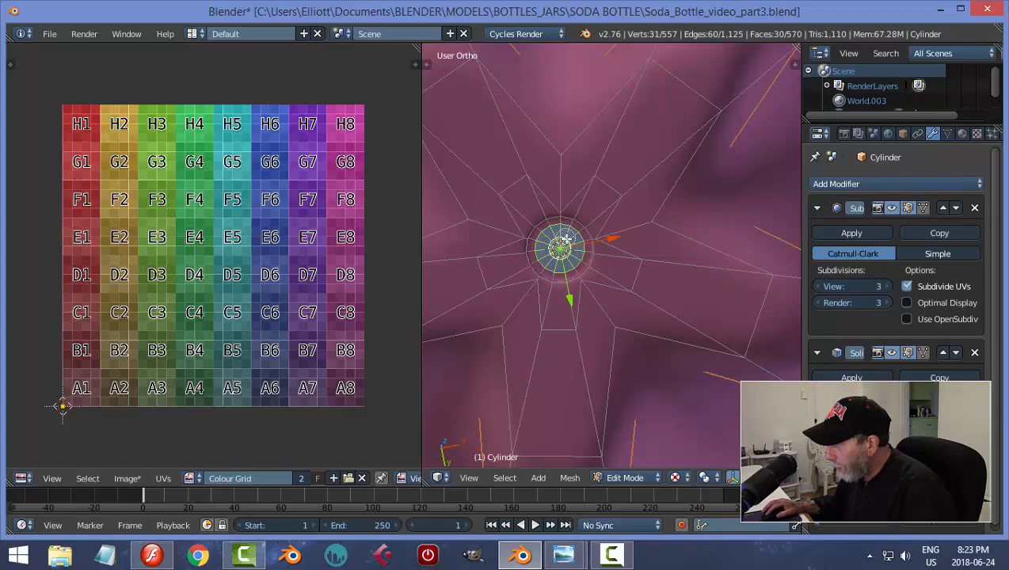
{"action": "right_click", "coordinate": [565, 239]}
Grow the selection outward until it covers the five-armed base area up to the marked seams
{"action": "scroll", "coordinate": [567, 241], "scroll_direction": "down", "scroll_amount": 5}
{"action": "key", "text": "ctrl+KP_Add"}
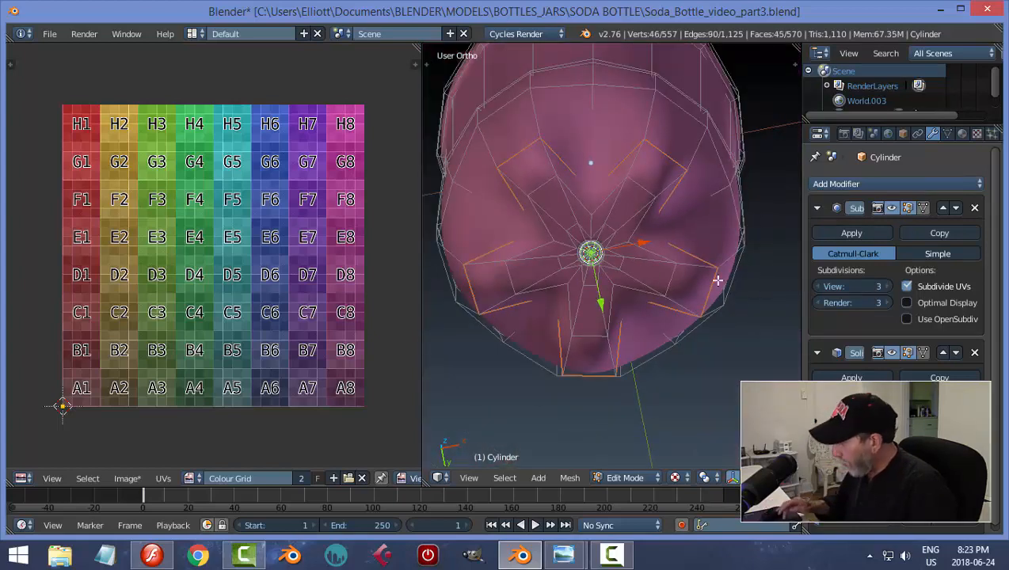
{"action": "key", "text": "ctrl+KP_Add"}
{"action": "key", "text": "ctrl+KP_Add"}
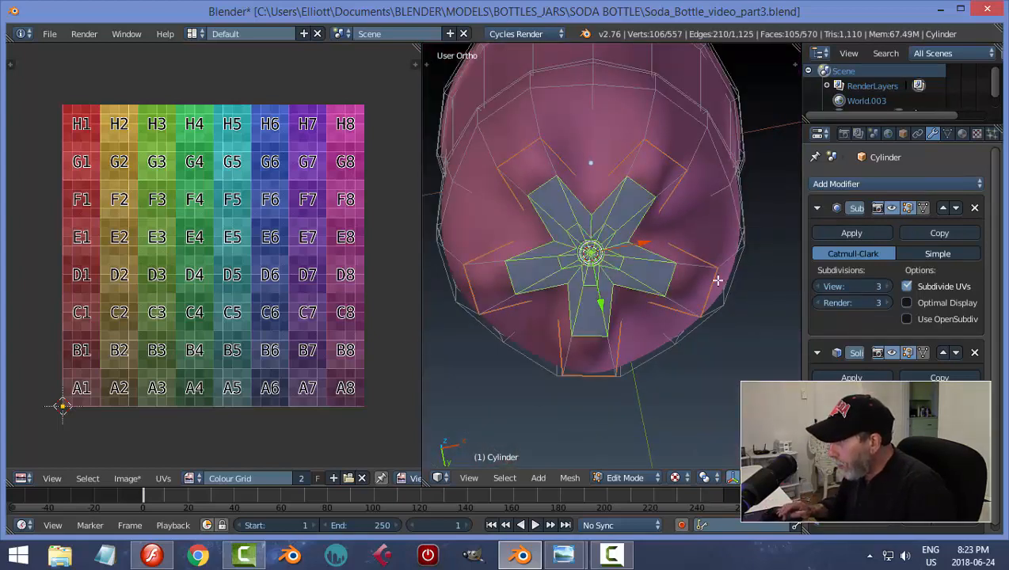
{"action": "key", "text": "ctrl+KP_Add"}
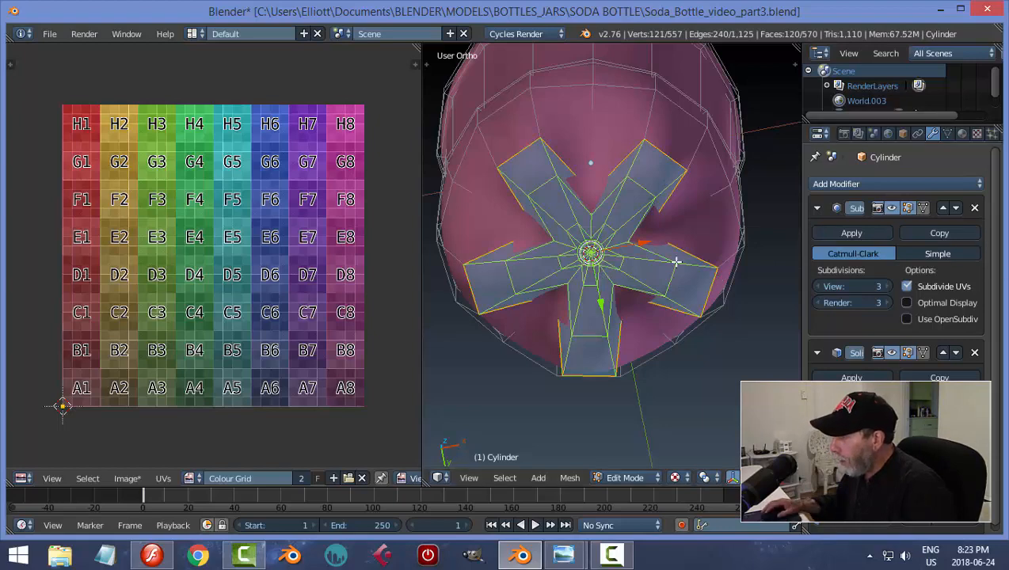
Unwrap the selected base faces with Project From View, using the bottom orthographic view
{"action": "key", "text": "ctrl+KP_1"}
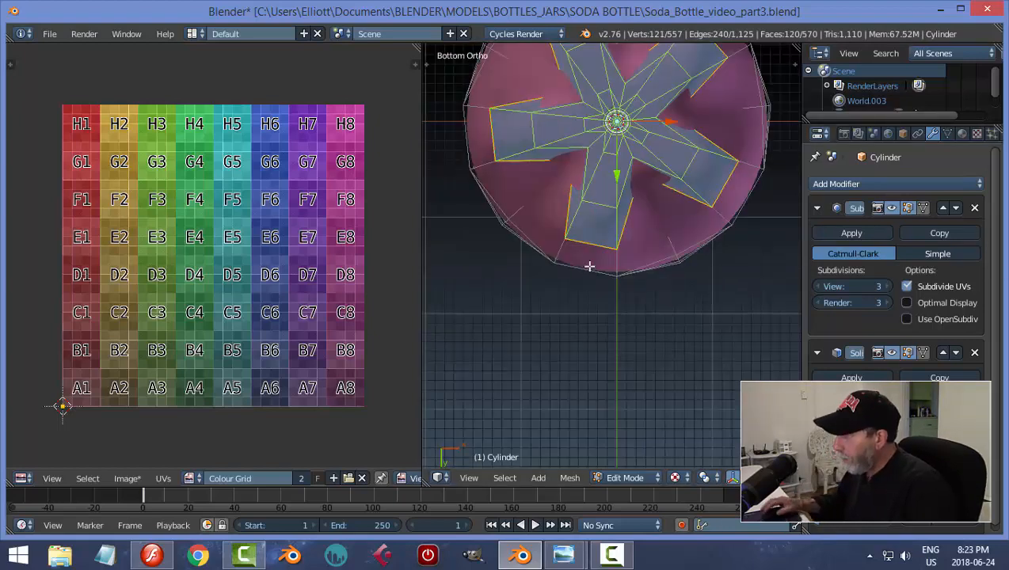
{"action": "middle_click_drag", "start_coordinate": [656, 228], "coordinate": [651, 324], "text": "shift"}
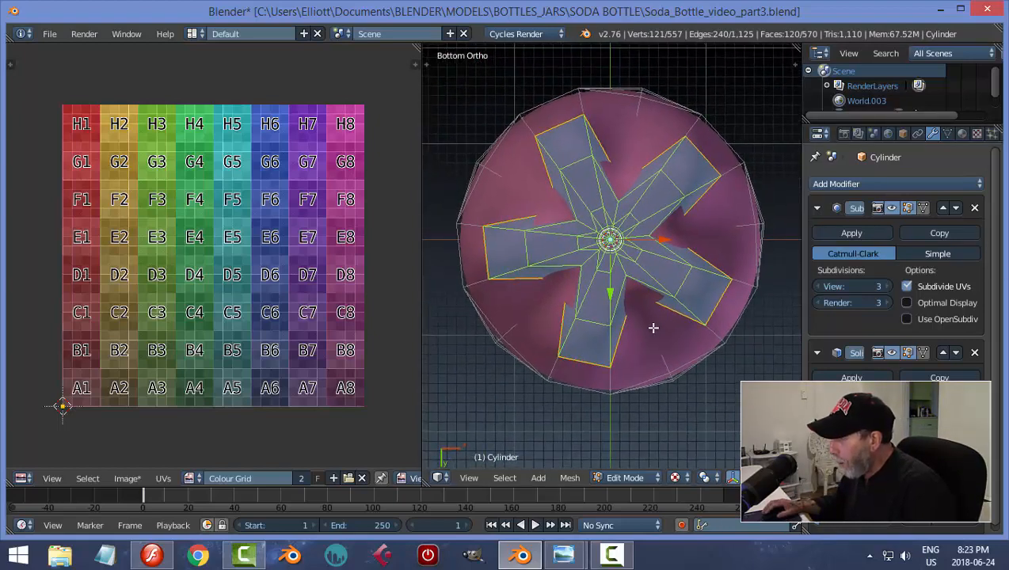
{"action": "key", "text": "u"}
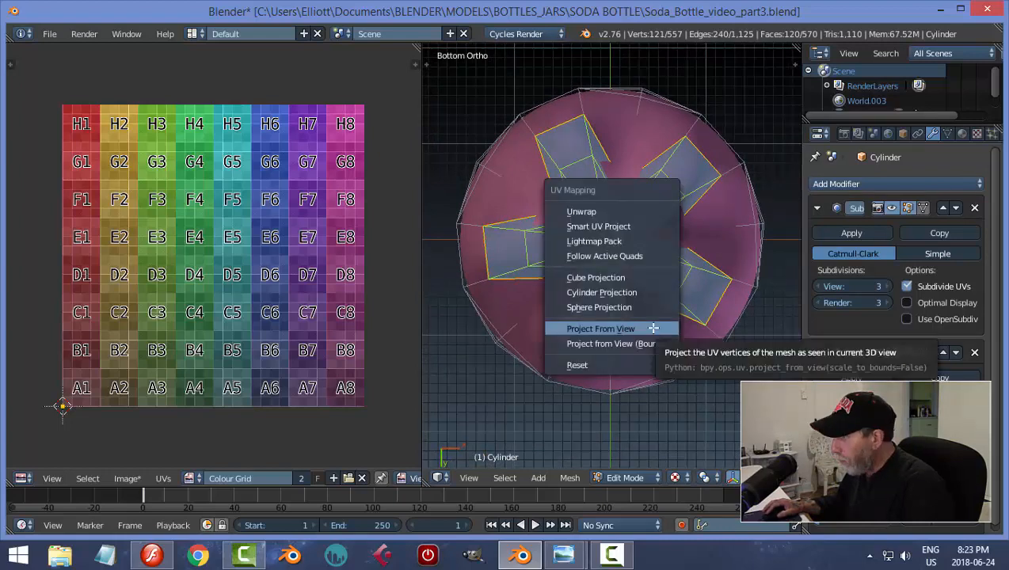
{"action": "left_click", "coordinate": [652, 328]}
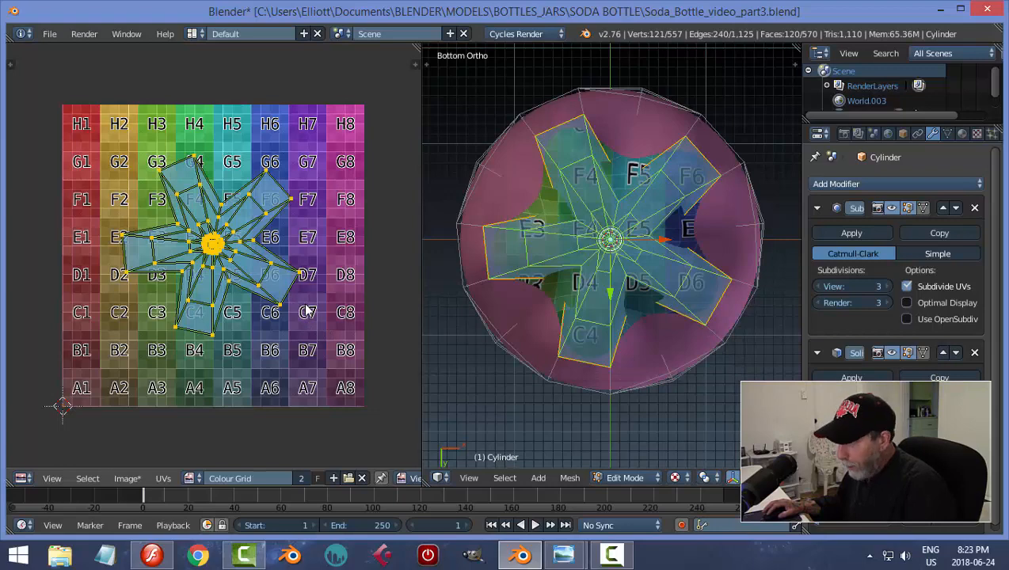
Scale down the star-shaped base UV island and move it to where squares G7, G8, F7 and F8 meet
{"action": "key", "text": "s"}
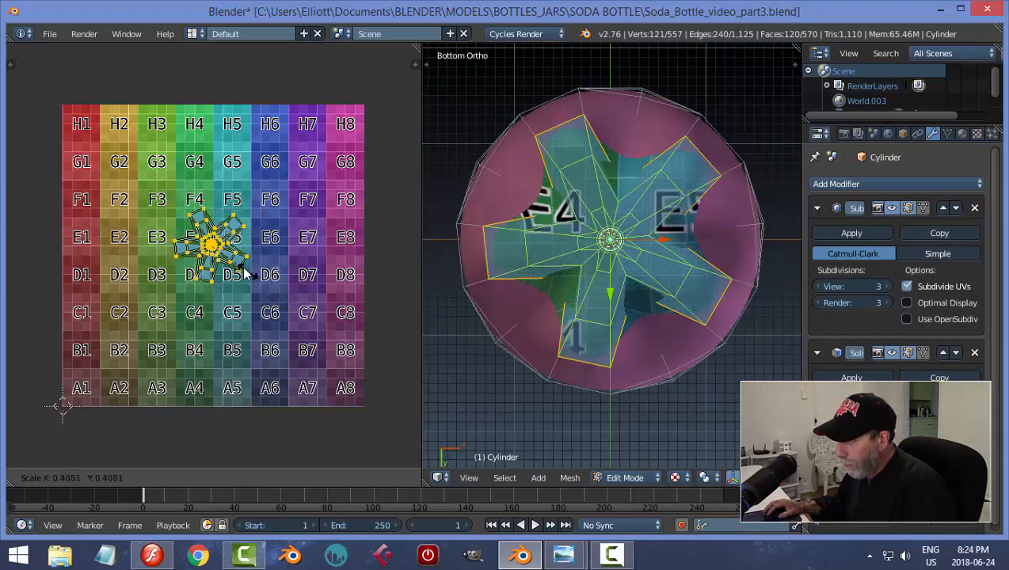
{"action": "left_click", "coordinate": [239, 271]}
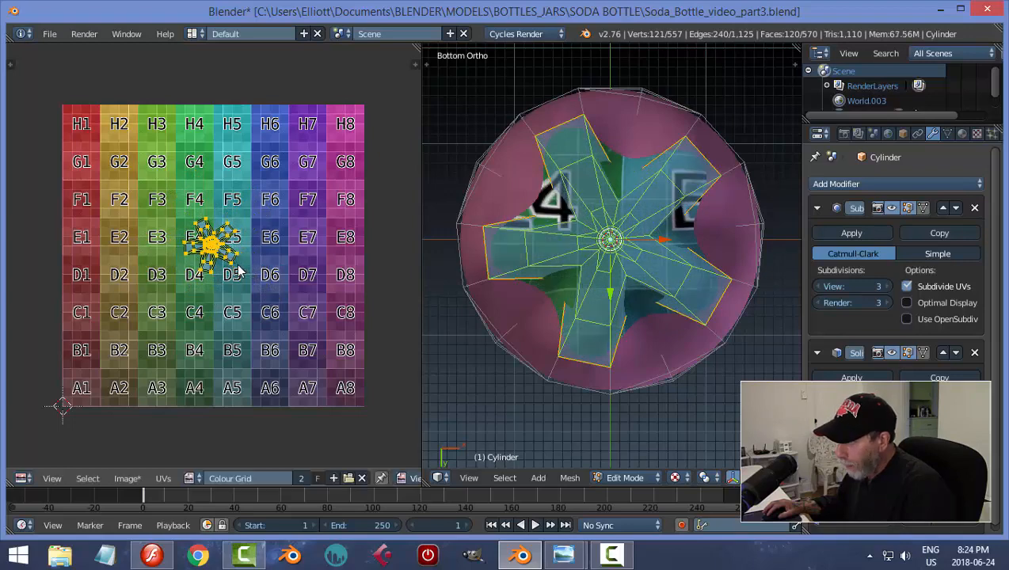
{"action": "key", "text": "g"}
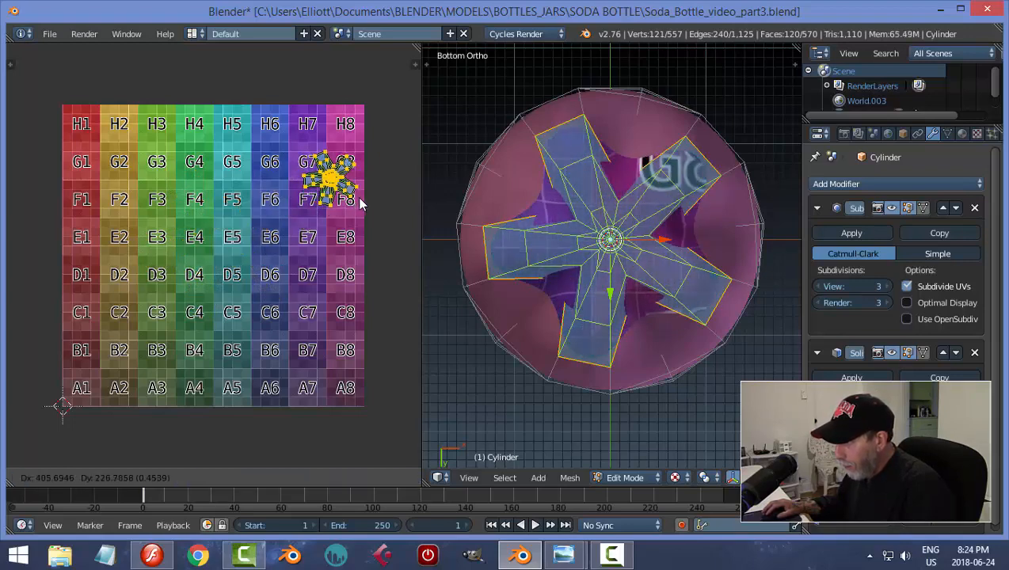
{"action": "left_click", "coordinate": [360, 207]}
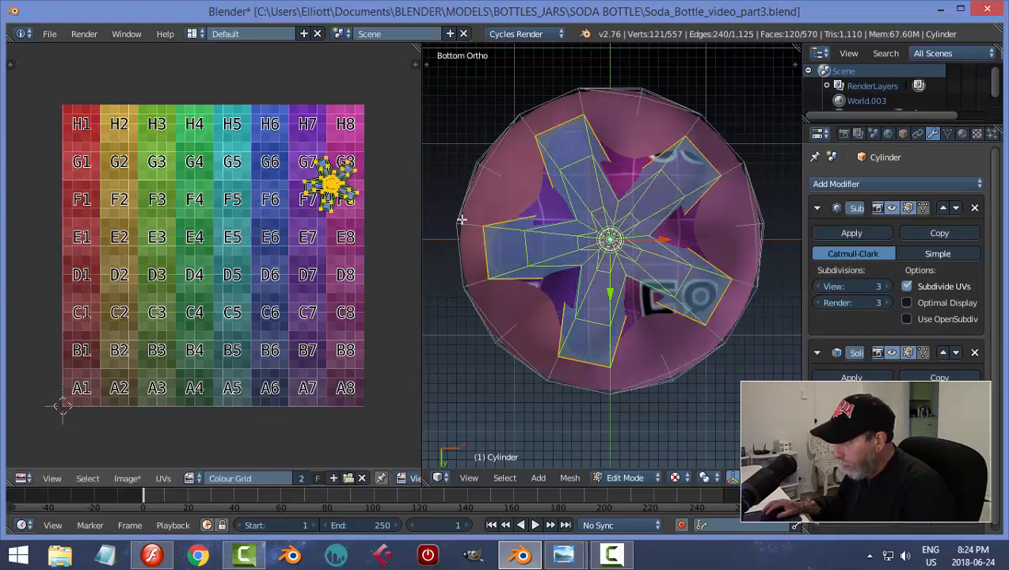
Select the whole mesh to check the cap and base UV islands together, and deselect it
{"action": "key", "text": "a"}
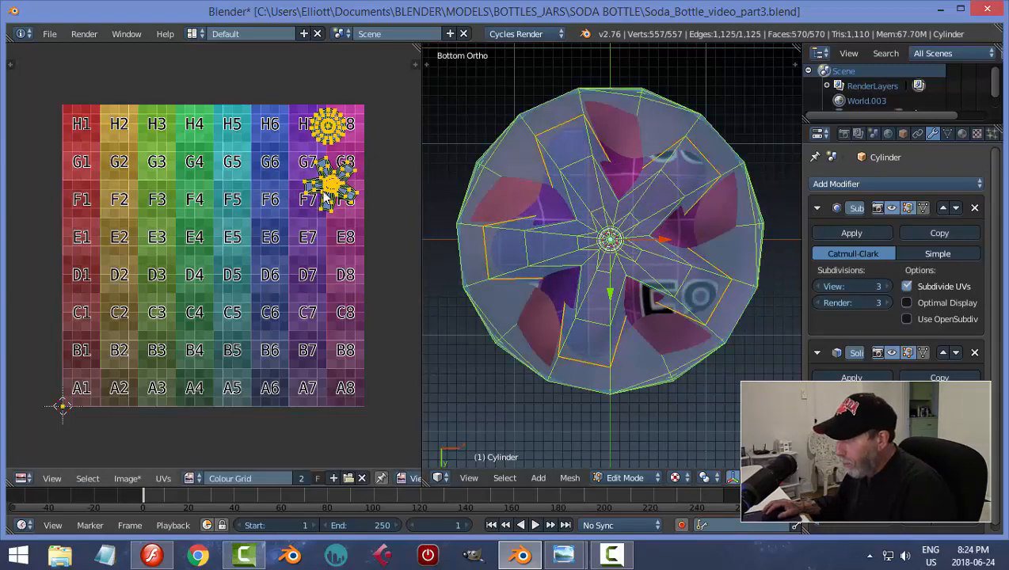
{"action": "middle_click_drag", "start_coordinate": [665, 232], "coordinate": [646, 339]}
{"action": "scroll", "coordinate": [425, 237], "scroll_direction": "down", "scroll_amount": 2}
{"action": "middle_click_drag", "start_coordinate": [651, 222], "coordinate": [652, 276]}
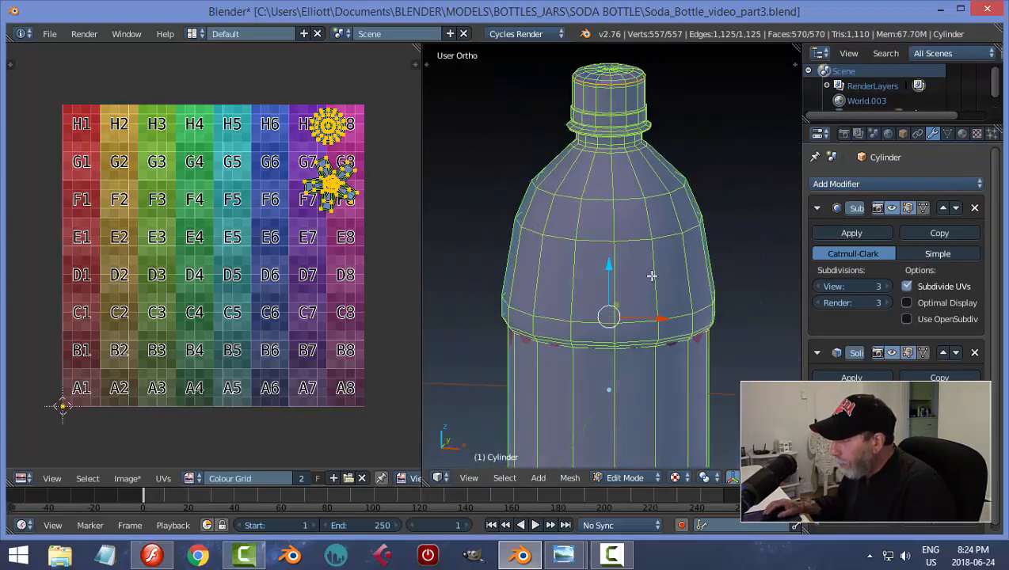
{"action": "key", "text": "a"}
From the back orthographic view, switch to edge select mode and select the vertical edge loop down the middle of the bottle's back
{"action": "scroll", "coordinate": [648, 277], "scroll_direction": "down", "scroll_amount": 1}
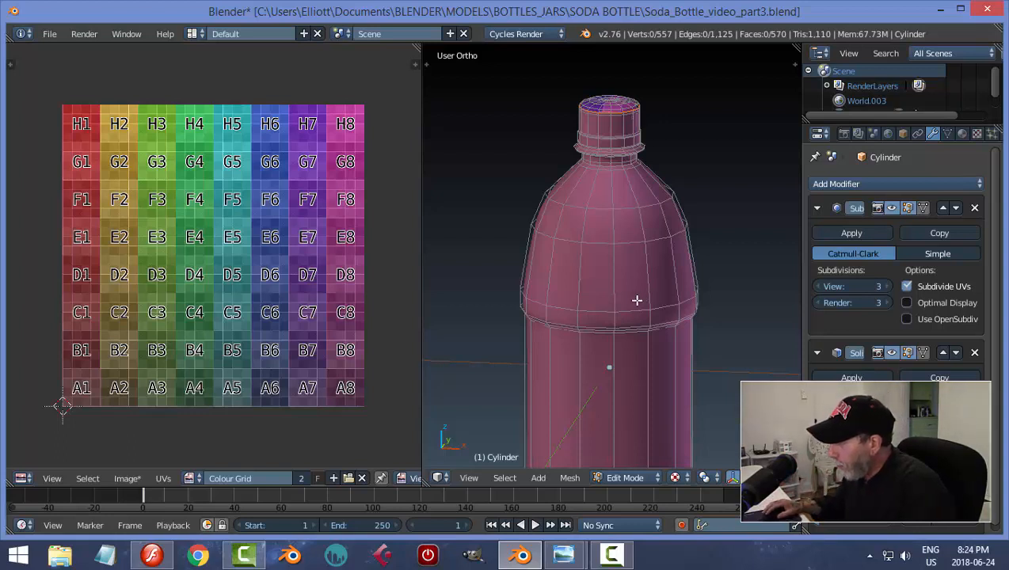
{"action": "scroll", "coordinate": [637, 300], "scroll_direction": "down", "scroll_amount": 1}
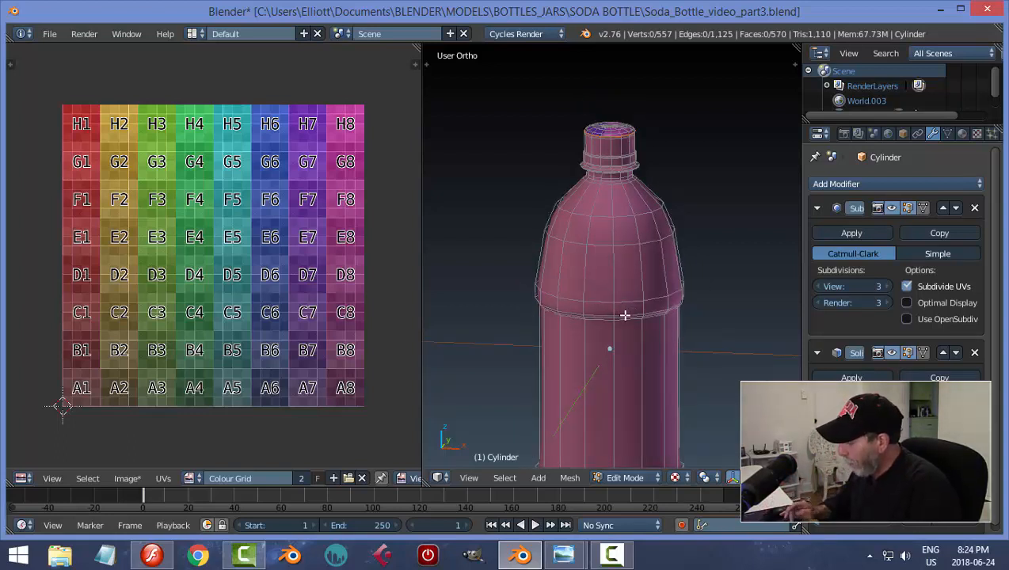
{"action": "key", "text": "KP_1"}
{"action": "scroll", "coordinate": [637, 322], "scroll_direction": "down", "scroll_amount": 2}
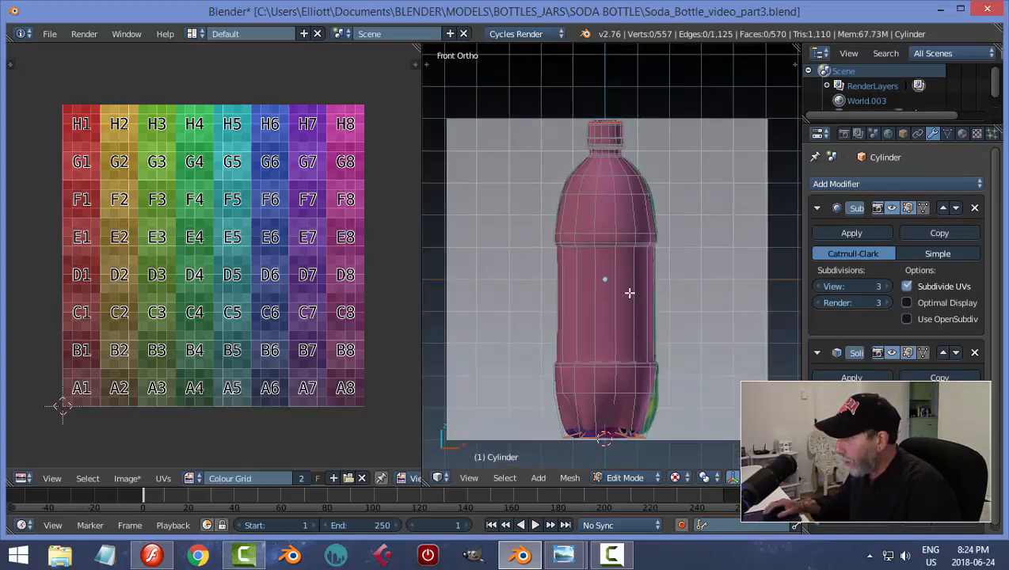
{"action": "middle_click_drag", "start_coordinate": [630, 289], "coordinate": [614, 268], "text": "shift"}
{"action": "scroll", "coordinate": [613, 269], "scroll_direction": "up", "scroll_amount": 2}
{"action": "scroll", "coordinate": [615, 272], "scroll_direction": "down", "scroll_amount": 1}
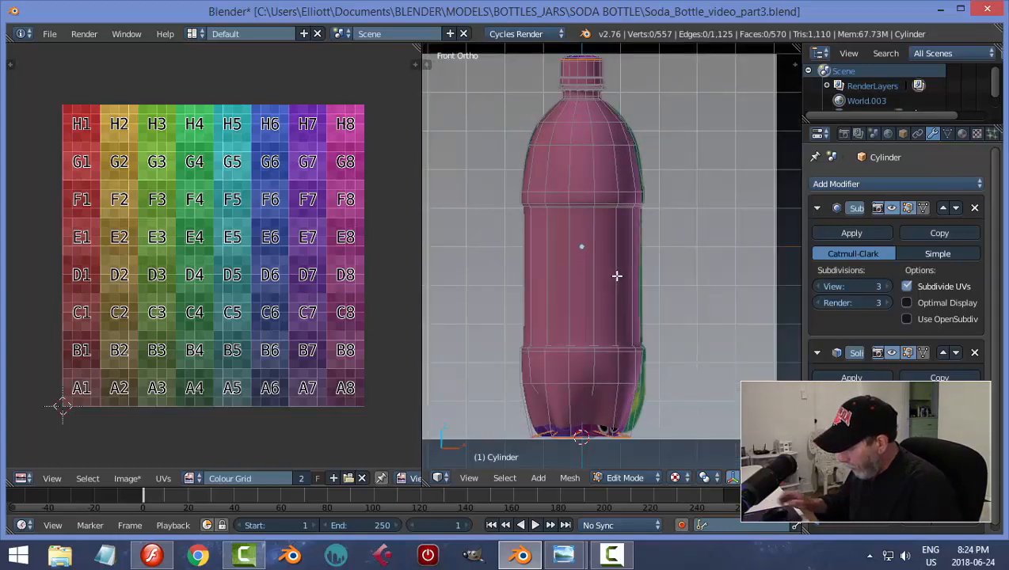
{"action": "key", "text": "ctrl+KP_1"}
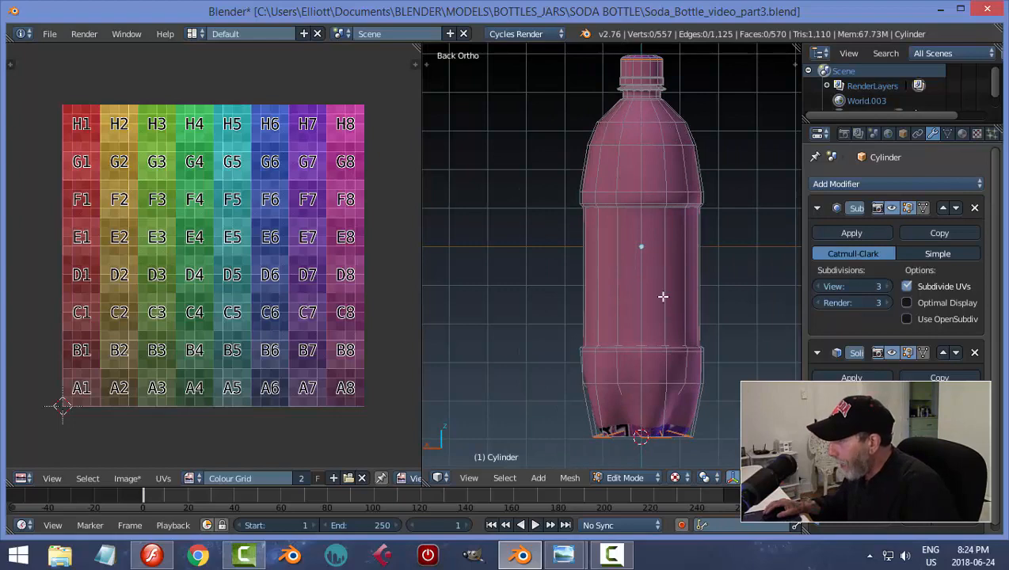
{"action": "middle_click_drag", "start_coordinate": [691, 298], "coordinate": [581, 295], "text": "shift"}
{"action": "scroll", "coordinate": [554, 284], "scroll_direction": "up", "scroll_amount": 2}
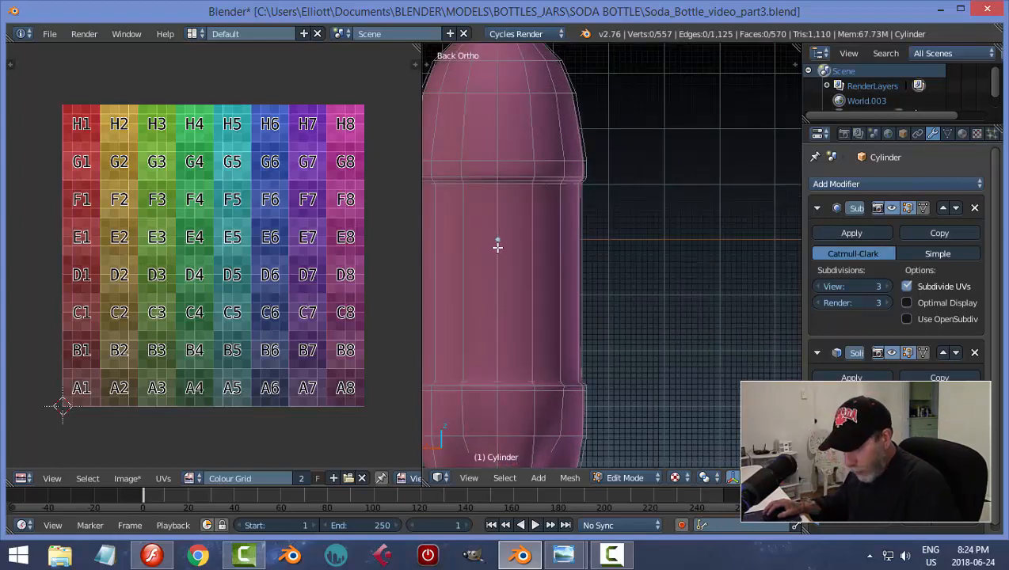
{"action": "right_click", "coordinate": [497, 247], "text": "alt"}
{"action": "key", "text": "a"}
{"action": "key", "text": "ctrl+Tab"}
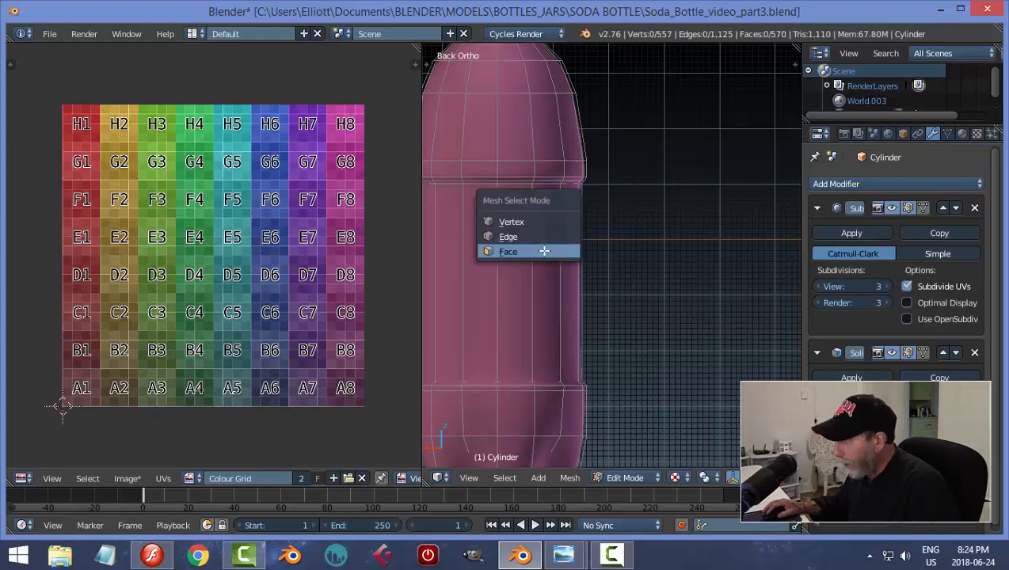
{"action": "left_click", "coordinate": [515, 236]}
{"action": "right_click", "coordinate": [497, 230], "text": "alt"}
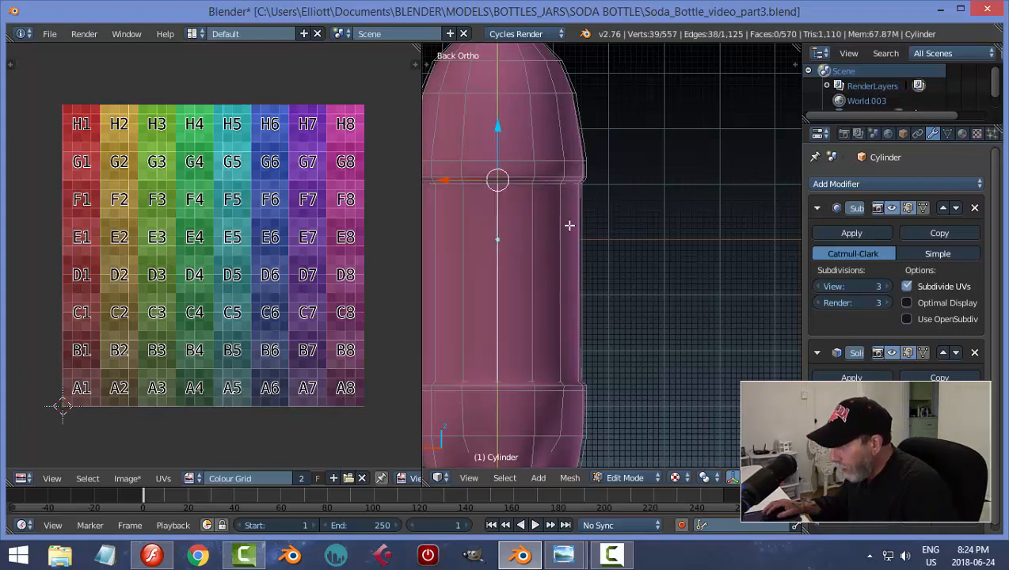
Remove the edges crossing the cap's top from the selected loop, from the centre out to the rim seam
{"action": "scroll", "coordinate": [596, 184], "scroll_direction": "down", "scroll_amount": 4}
{"action": "middle_click_drag", "start_coordinate": [597, 185], "coordinate": [596, 285]}
{"action": "scroll", "coordinate": [596, 286], "scroll_direction": "up", "scroll_amount": 4}
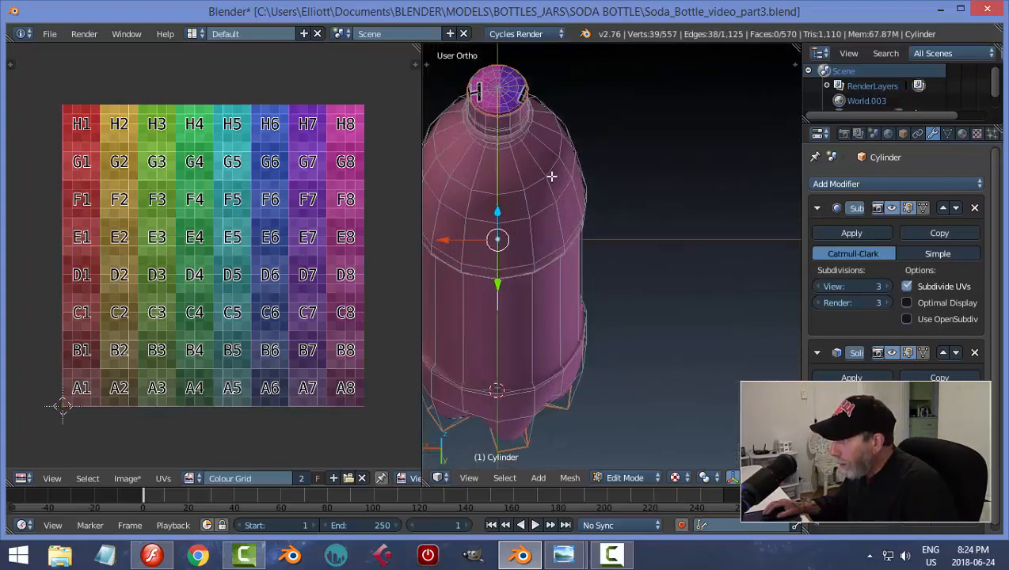
{"action": "middle_click_drag", "start_coordinate": [552, 176], "coordinate": [590, 284], "text": "shift"}
{"action": "scroll", "coordinate": [589, 282], "scroll_direction": "up", "scroll_amount": 4}
{"action": "middle_click_drag", "start_coordinate": [558, 245], "coordinate": [667, 266], "text": "shift"}
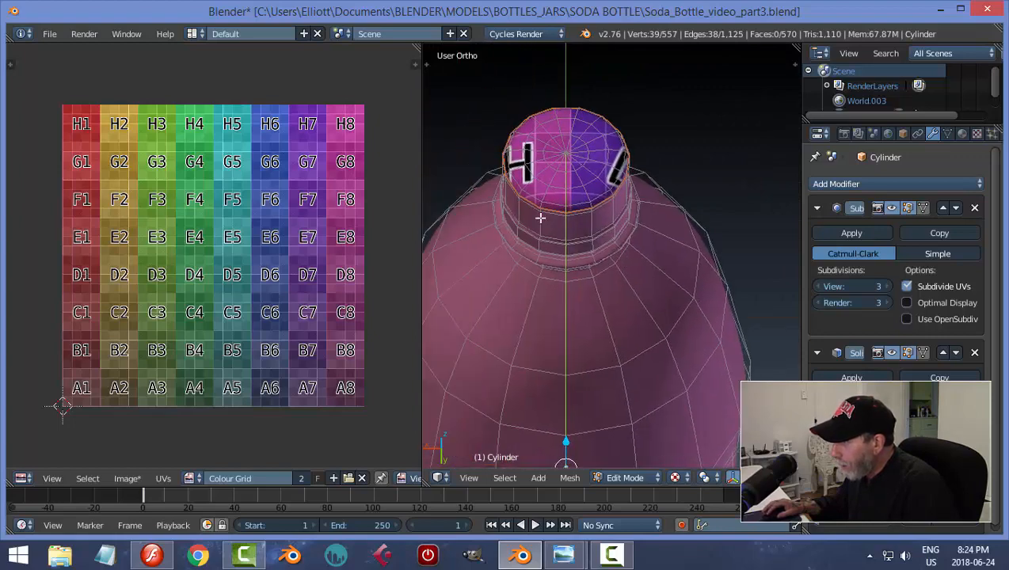
{"action": "scroll", "coordinate": [586, 217], "scroll_direction": "up", "scroll_amount": 2}
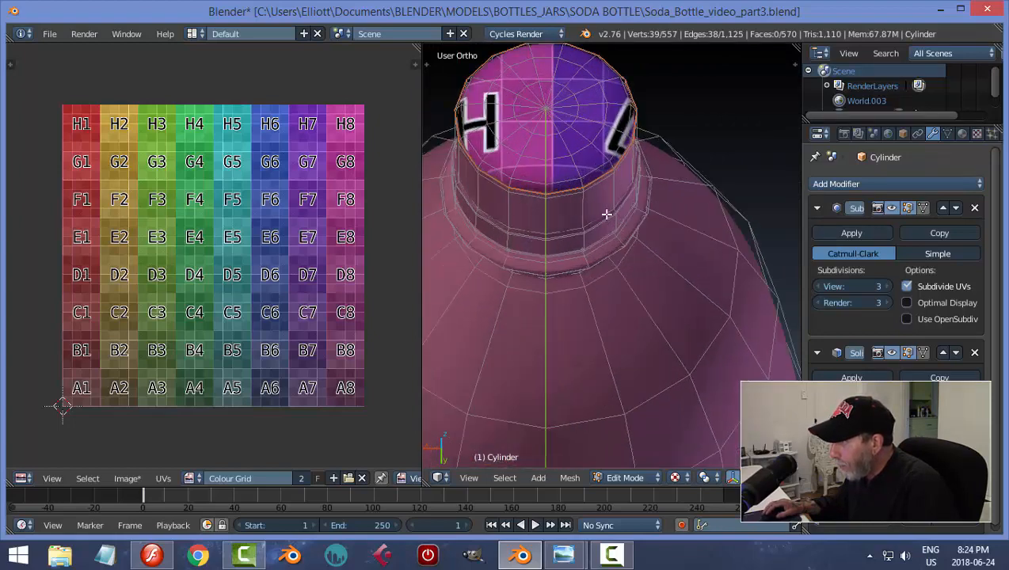
{"action": "scroll", "coordinate": [605, 214], "scroll_direction": "up", "scroll_amount": 3}
{"action": "right_click", "coordinate": [519, 161], "text": "shift"}
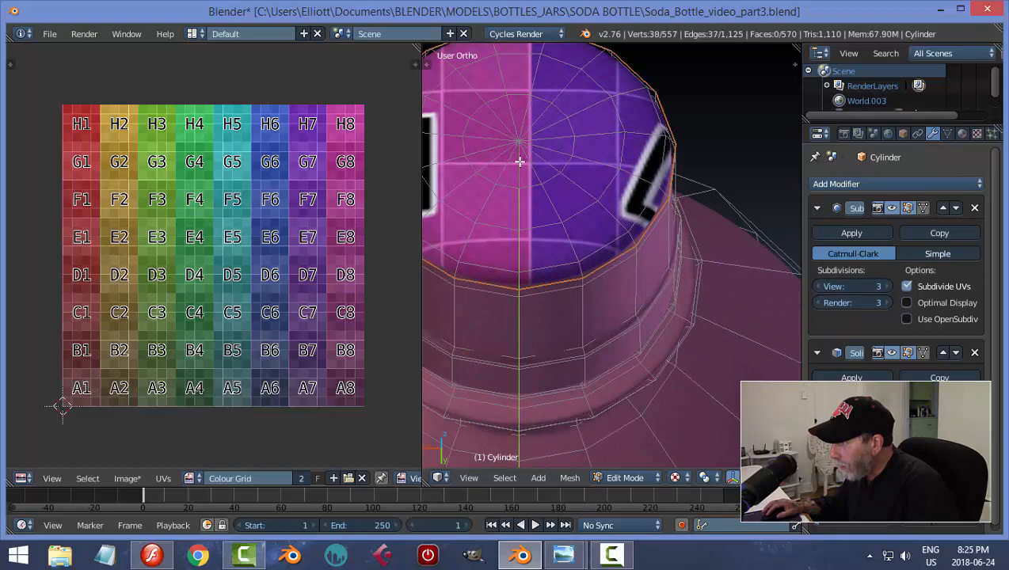
{"action": "right_click", "coordinate": [518, 203], "text": "shift"}
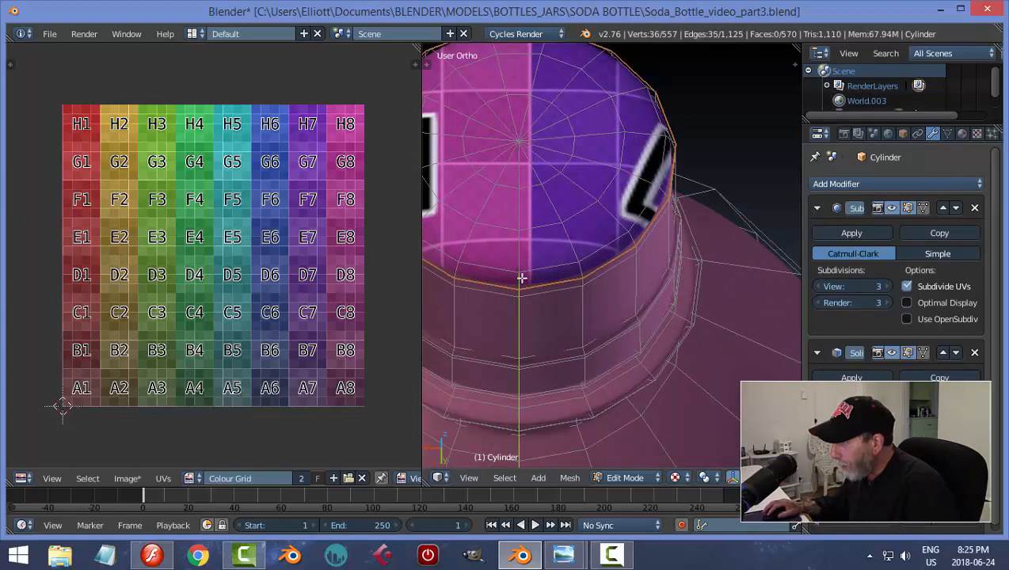
{"action": "middle_click_drag", "start_coordinate": [576, 315], "coordinate": [583, 296]}
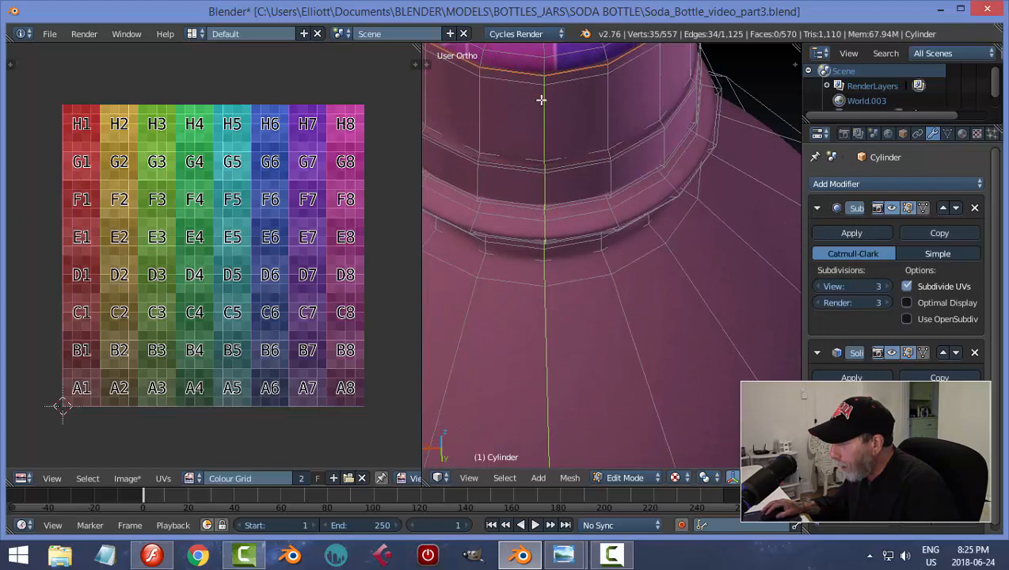
Remove the edges crossing the bottle's base from the selected loop, from the centre out to the base seam
{"action": "middle_click_drag", "start_coordinate": [540, 100], "coordinate": [552, 263]}
{"action": "scroll", "coordinate": [615, 331], "scroll_direction": "up", "scroll_amount": 5}
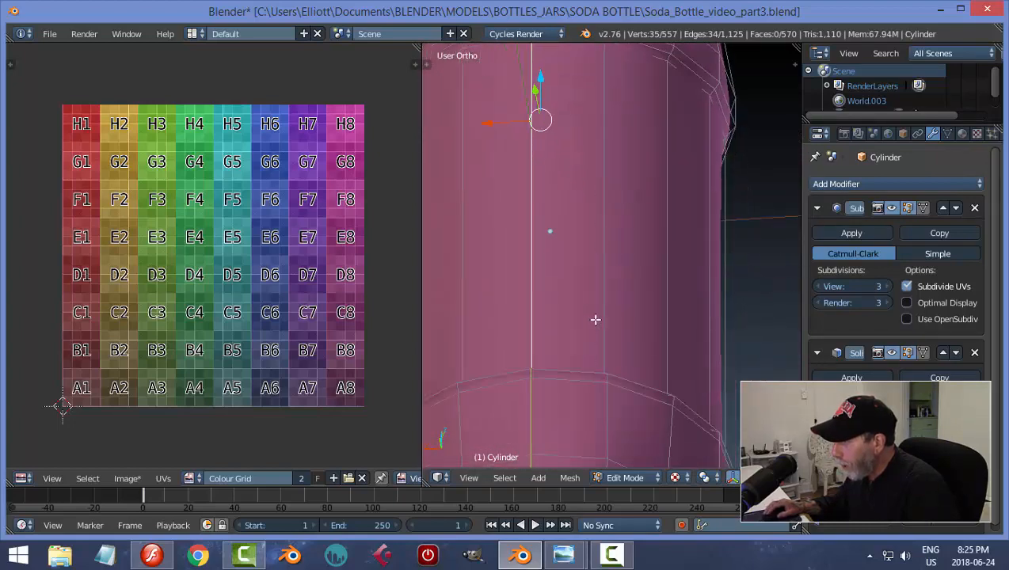
{"action": "middle_click_drag", "start_coordinate": [596, 319], "coordinate": [611, 240]}
{"action": "scroll", "coordinate": [611, 298], "scroll_direction": "up", "scroll_amount": 2}
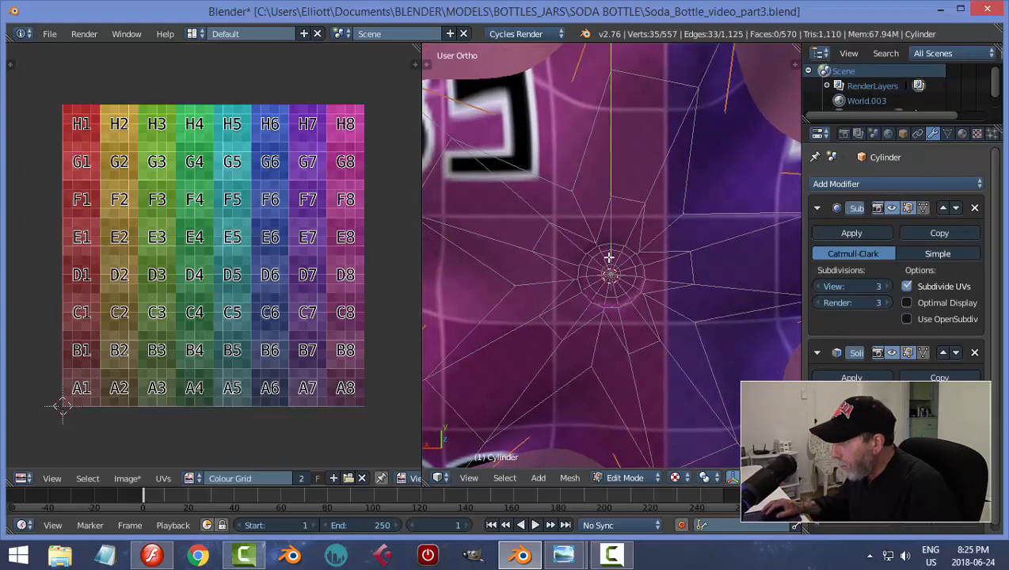
{"action": "middle_click_drag", "start_coordinate": [616, 267], "coordinate": [648, 277]}
{"action": "scroll", "coordinate": [641, 239], "scroll_direction": "down", "scroll_amount": 7}
{"action": "middle_click_drag", "start_coordinate": [667, 204], "coordinate": [666, 282]}
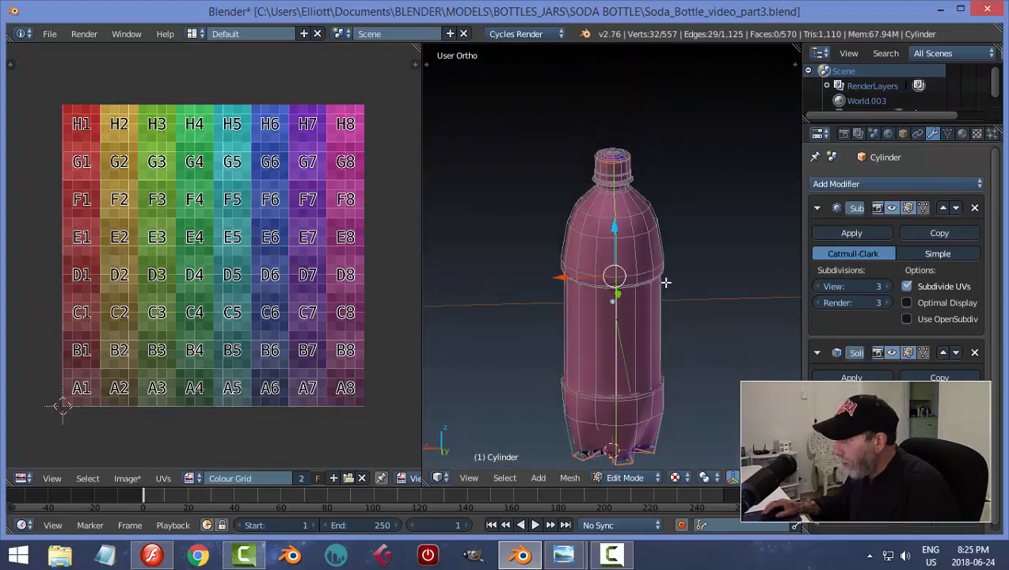
Mark the selected vertical edges down the bottle's back as a seam and deselect everything
{"action": "key", "text": "ctrl+e"}
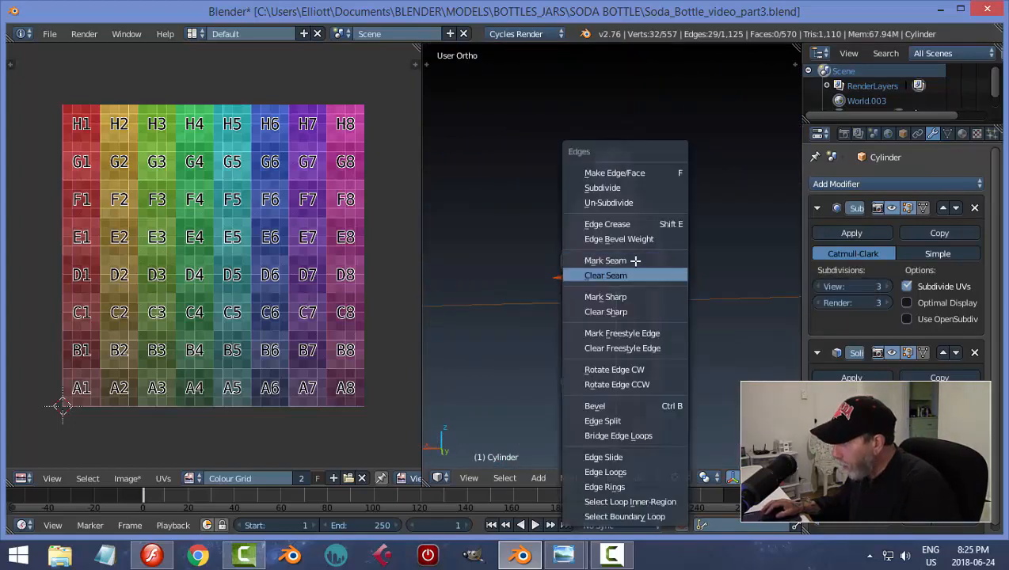
{"action": "left_click", "coordinate": [636, 261]}
{"action": "key", "text": "a"}
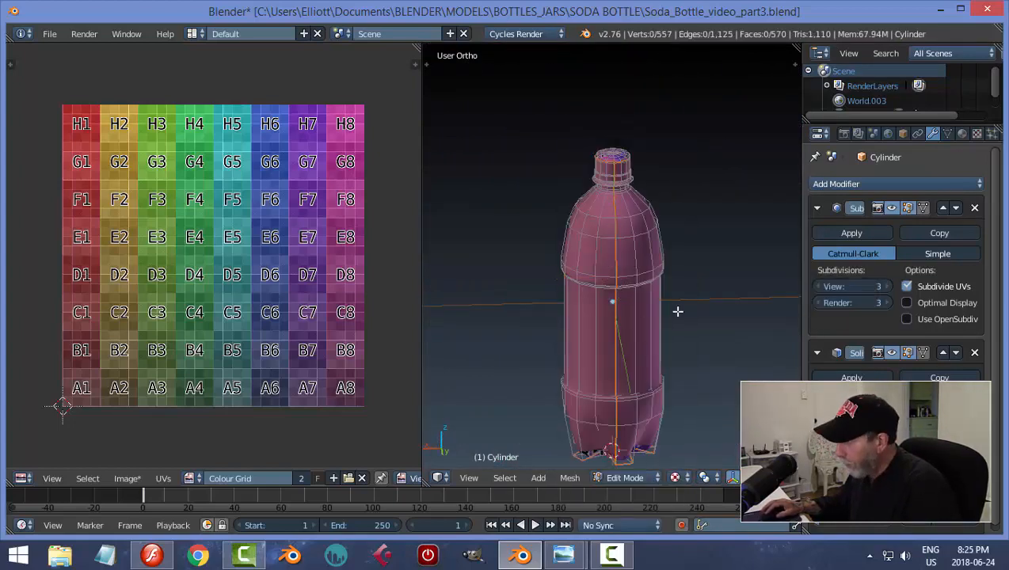
{"action": "scroll", "coordinate": [700, 292], "scroll_direction": "up", "scroll_amount": 2}
{"action": "middle_click_drag", "start_coordinate": [700, 239], "coordinate": [641, 270], "text": "shift"}
{"action": "scroll", "coordinate": [626, 253], "scroll_direction": "up", "scroll_amount": 2}
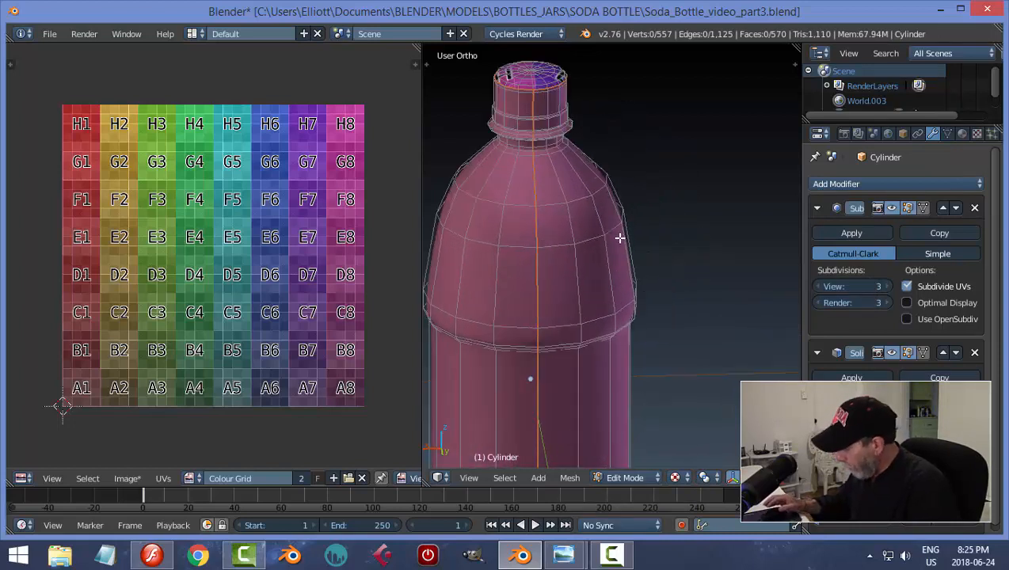
From the front orthographic view, switch to face select mode and select the upper face loops around the cap's side
{"action": "key", "text": "KP_1"}
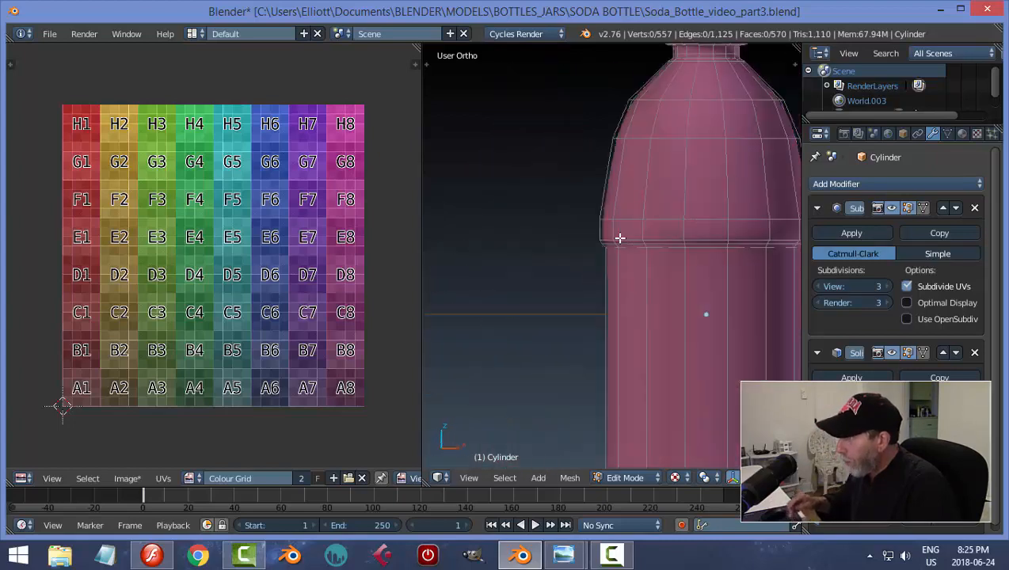
{"action": "scroll", "coordinate": [648, 242], "scroll_direction": "down", "scroll_amount": 3}
{"action": "middle_click_drag", "start_coordinate": [690, 227], "coordinate": [579, 270], "text": "shift"}
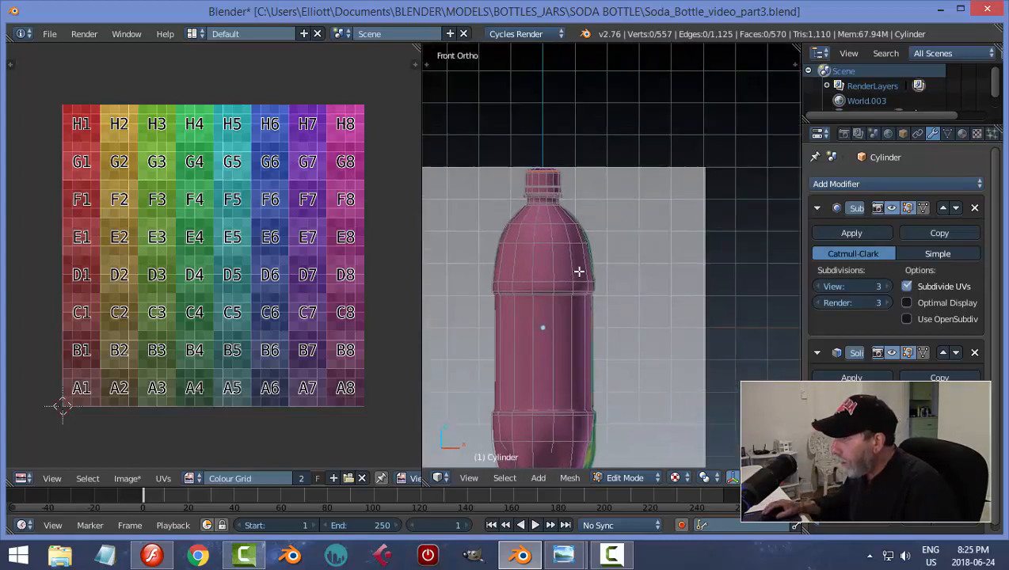
{"action": "scroll", "coordinate": [579, 273], "scroll_direction": "up", "scroll_amount": 2}
{"action": "scroll", "coordinate": [571, 278], "scroll_direction": "down", "scroll_amount": 2}
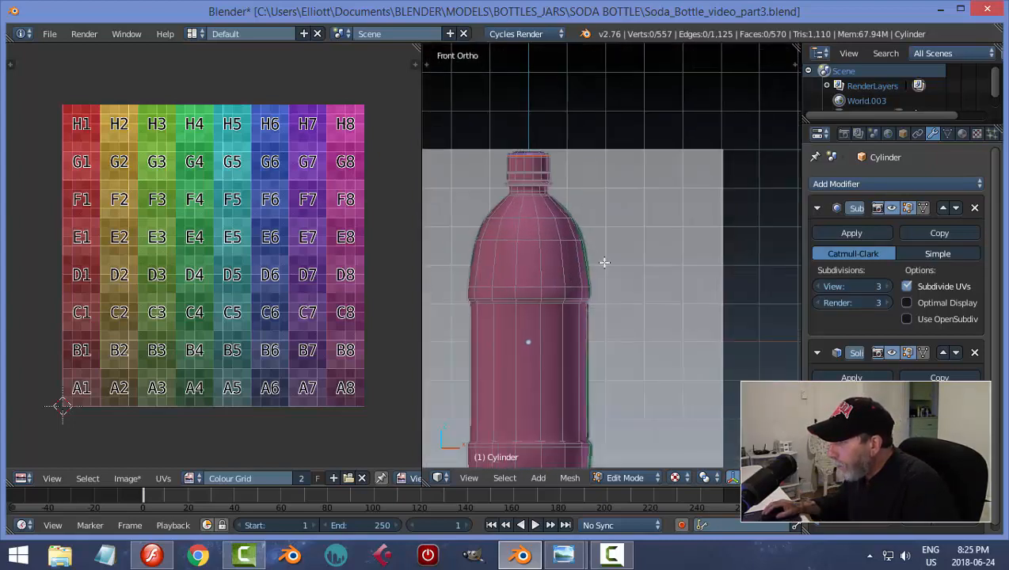
{"action": "scroll", "coordinate": [599, 275], "scroll_direction": "up", "scroll_amount": 2}
{"action": "scroll", "coordinate": [596, 284], "scroll_direction": "up", "scroll_amount": 6}
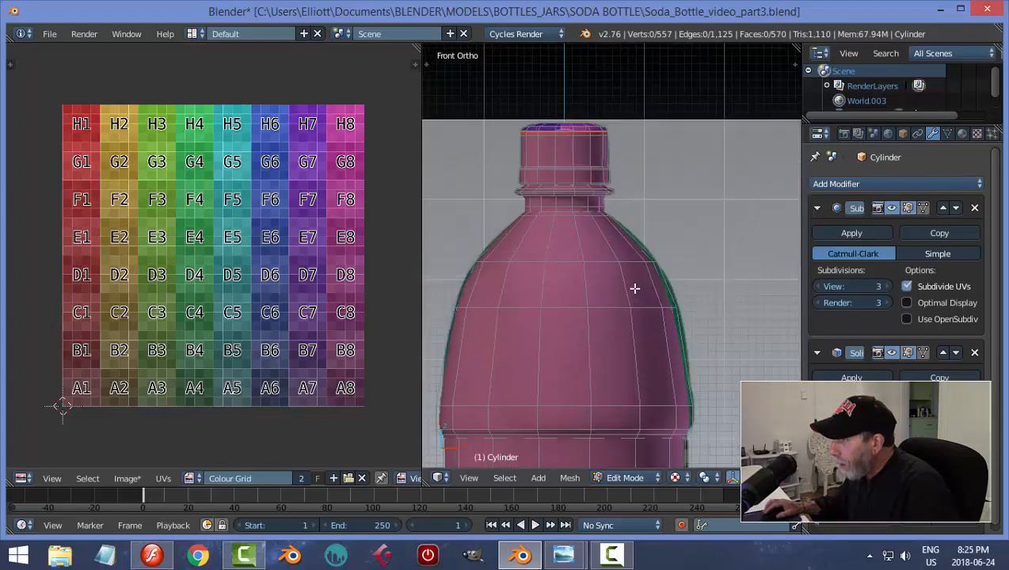
{"action": "middle_click_drag", "start_coordinate": [614, 252], "coordinate": [673, 342], "text": "shift"}
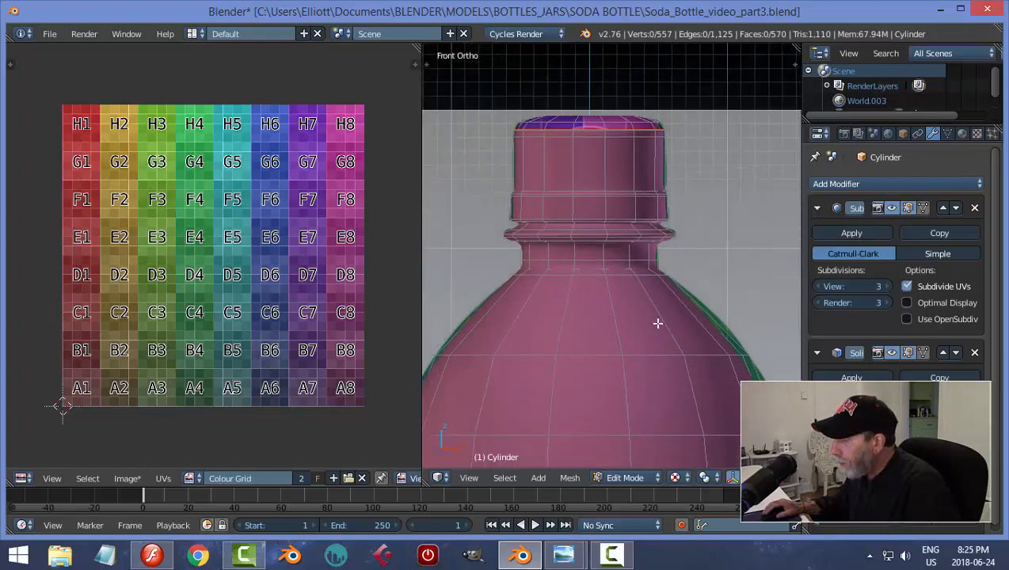
{"action": "key", "text": "ctrl+Tab"}
{"action": "left_click", "coordinate": [602, 310]}
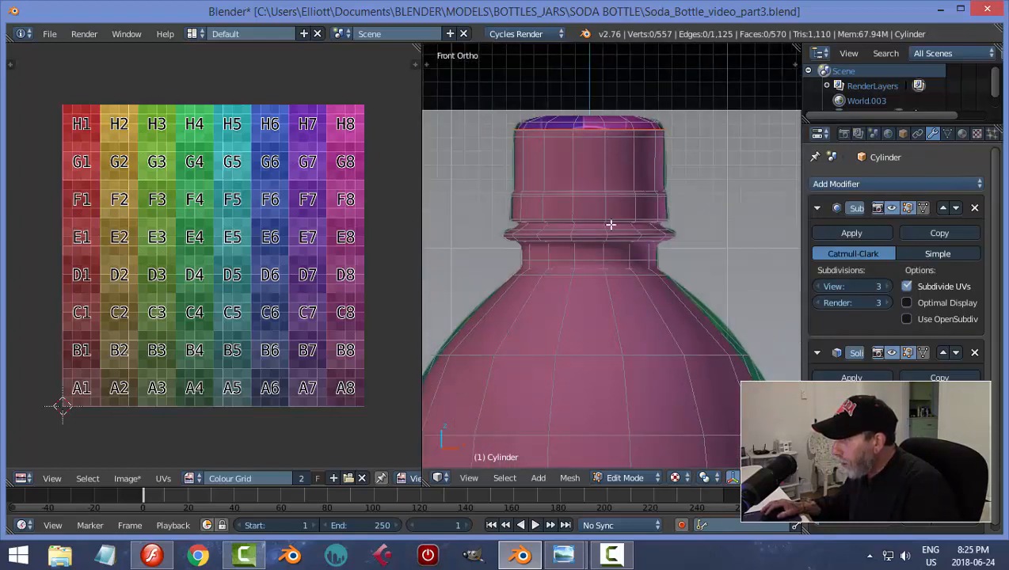
{"action": "right_click", "coordinate": [605, 133], "text": "alt"}
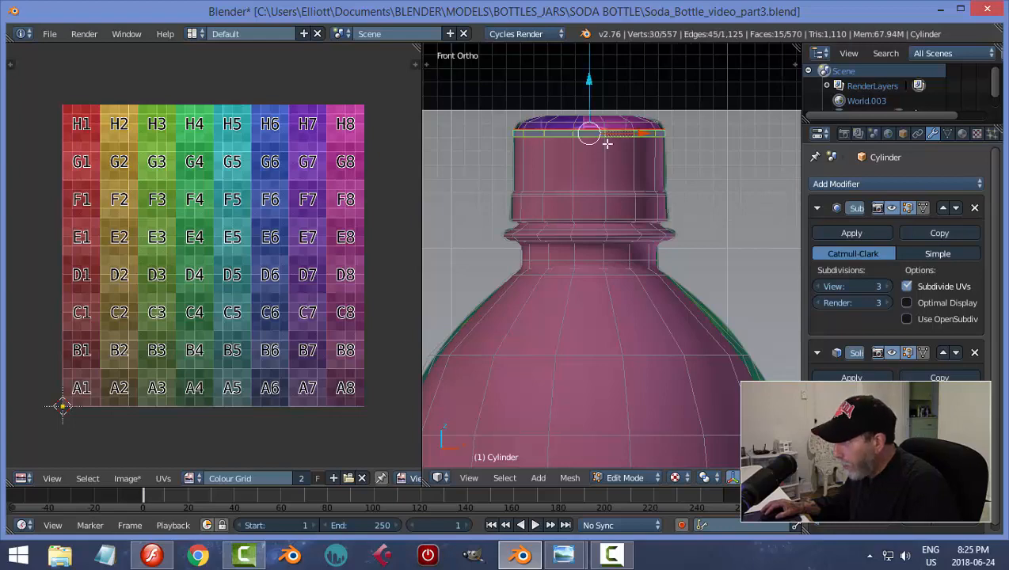
{"action": "right_click", "coordinate": [608, 154], "text": "alt+shift"}
Add the lower face loops of the cap's side to the selection, down to its bottom edge above the neck ring
{"action": "scroll", "coordinate": [618, 224], "scroll_direction": "up", "scroll_amount": 5}
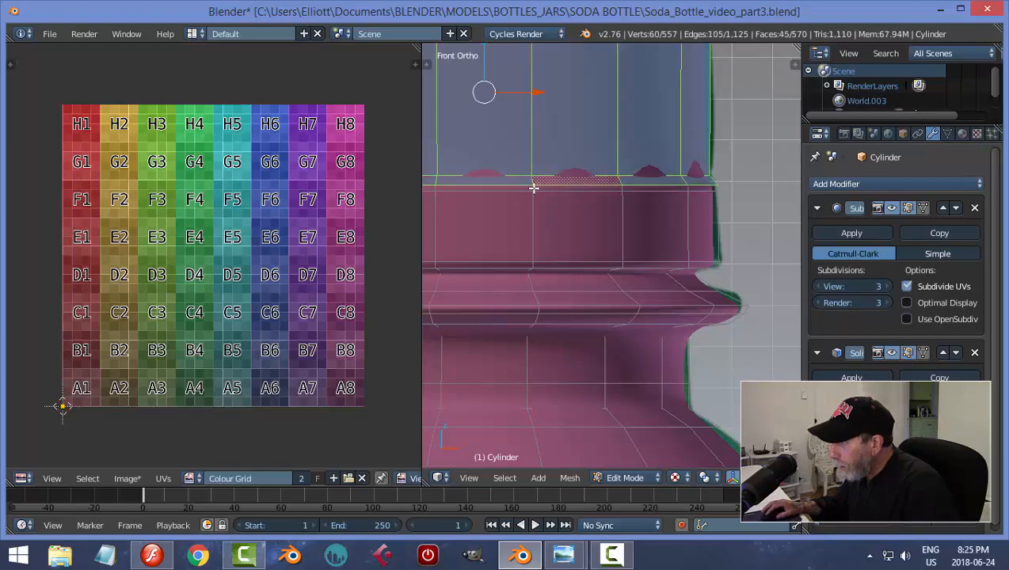
{"action": "right_click", "coordinate": [533, 187], "text": "alt+shift"}
{"action": "right_click", "coordinate": [536, 204], "text": "alt+shift"}
{"action": "right_click", "coordinate": [533, 264], "text": "alt+shift"}
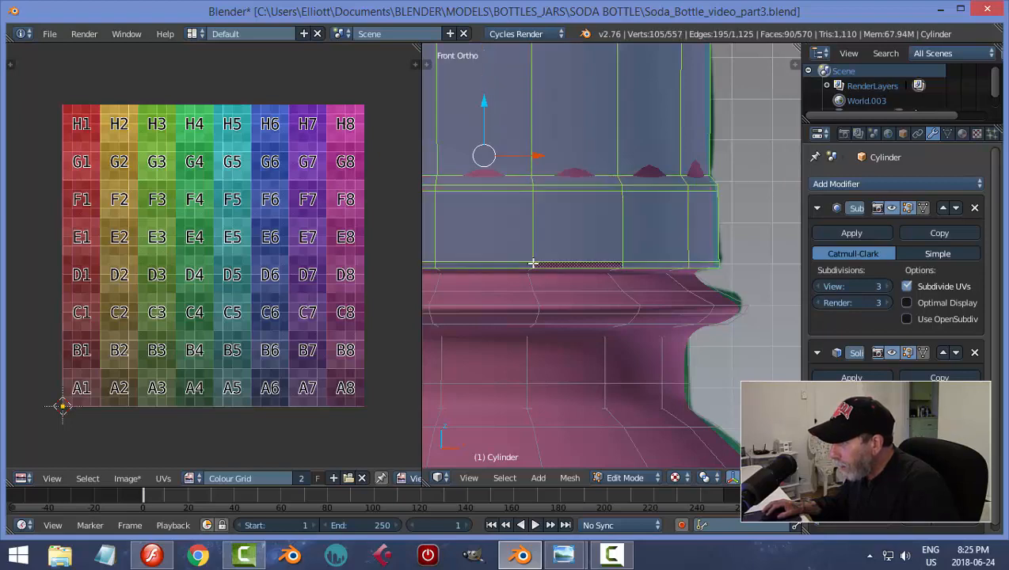
{"action": "middle_click_drag", "start_coordinate": [570, 294], "coordinate": [559, 209]}
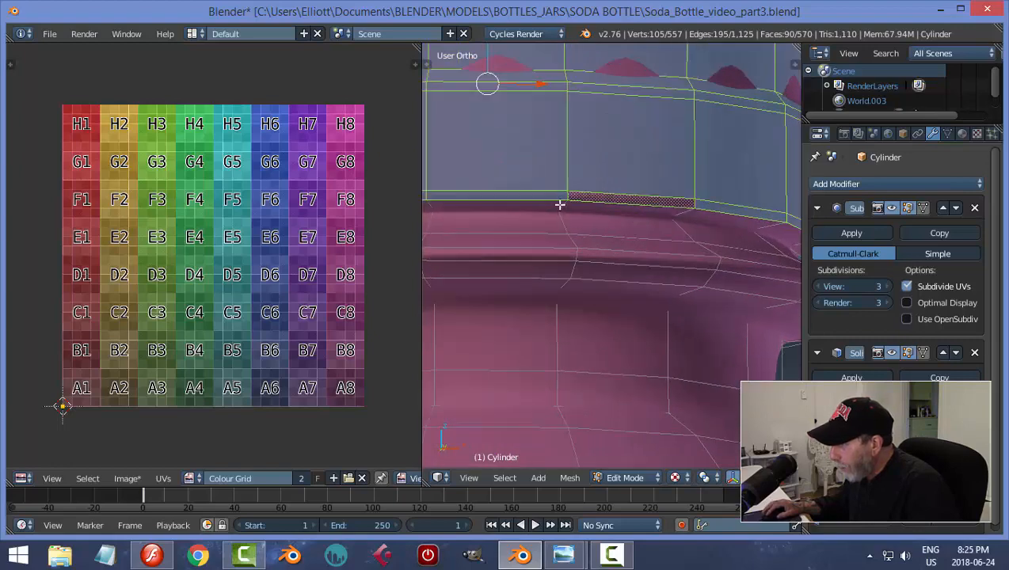
{"action": "right_click", "coordinate": [562, 206], "text": "alt+shift"}
From the front orthographic view, unwrap the selected cap side faces onto the colour grid and deselect them
{"action": "scroll", "coordinate": [618, 175], "scroll_direction": "down", "scroll_amount": 2}
{"action": "scroll", "coordinate": [646, 158], "scroll_direction": "up", "scroll_amount": 5}
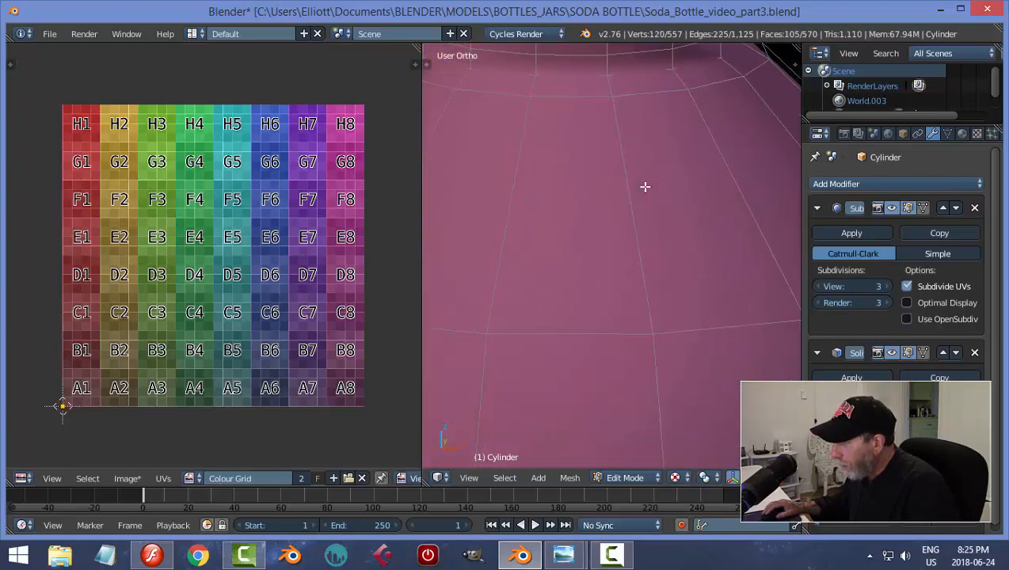
{"action": "key", "text": "KP_1"}
{"action": "scroll", "coordinate": [651, 196], "scroll_direction": "down", "scroll_amount": 5}
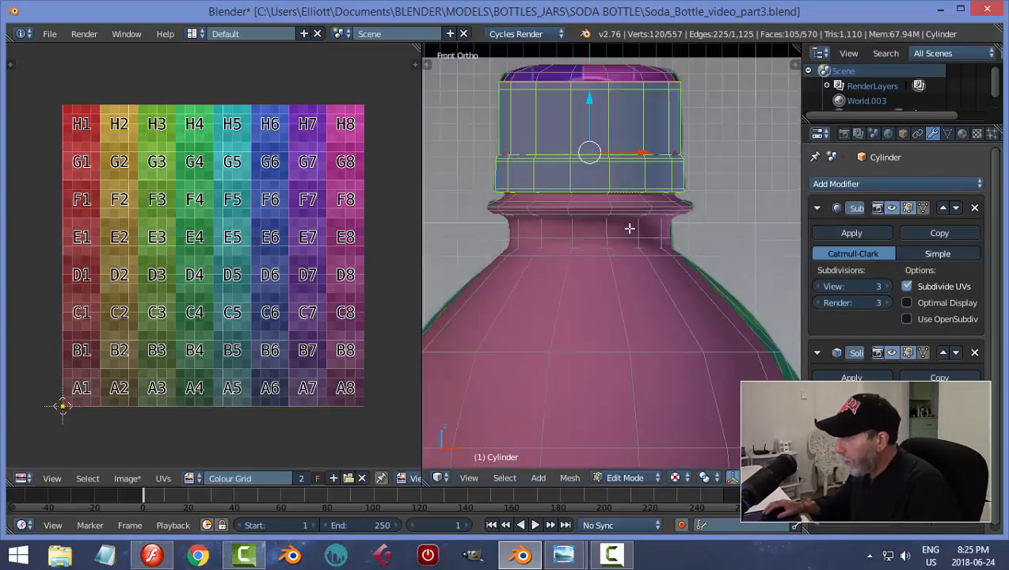
{"action": "scroll", "coordinate": [650, 201], "scroll_direction": "up", "scroll_amount": 3}
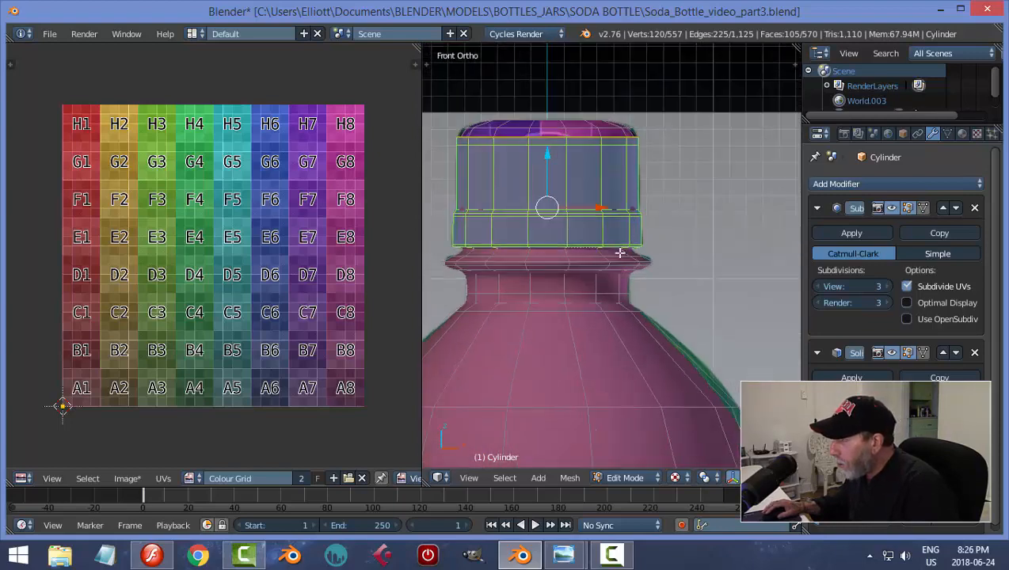
{"action": "middle_click_drag", "start_coordinate": [593, 269], "coordinate": [621, 283], "text": "shift"}
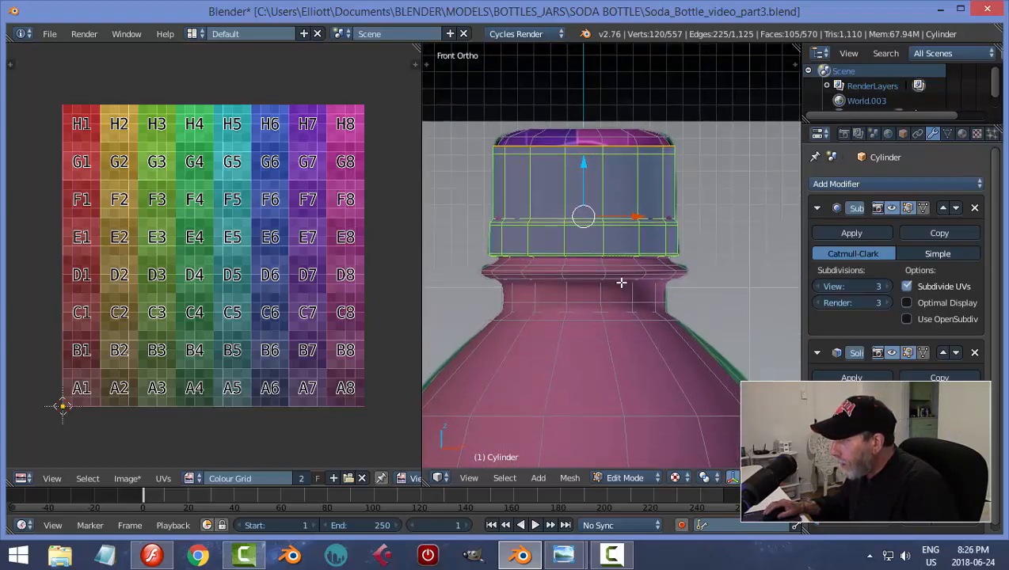
{"action": "key", "text": "u"}
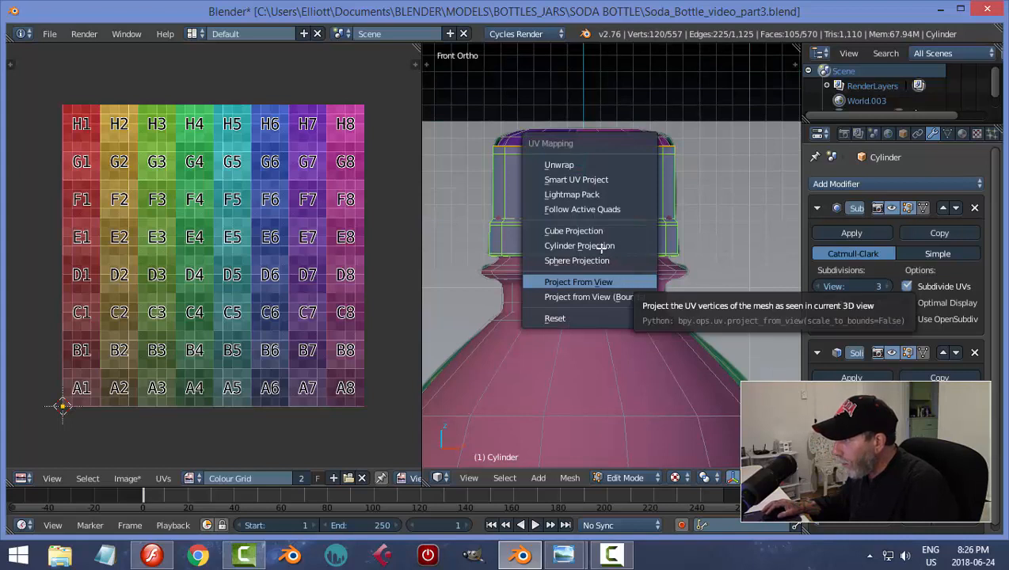
{"action": "left_click", "coordinate": [592, 165]}
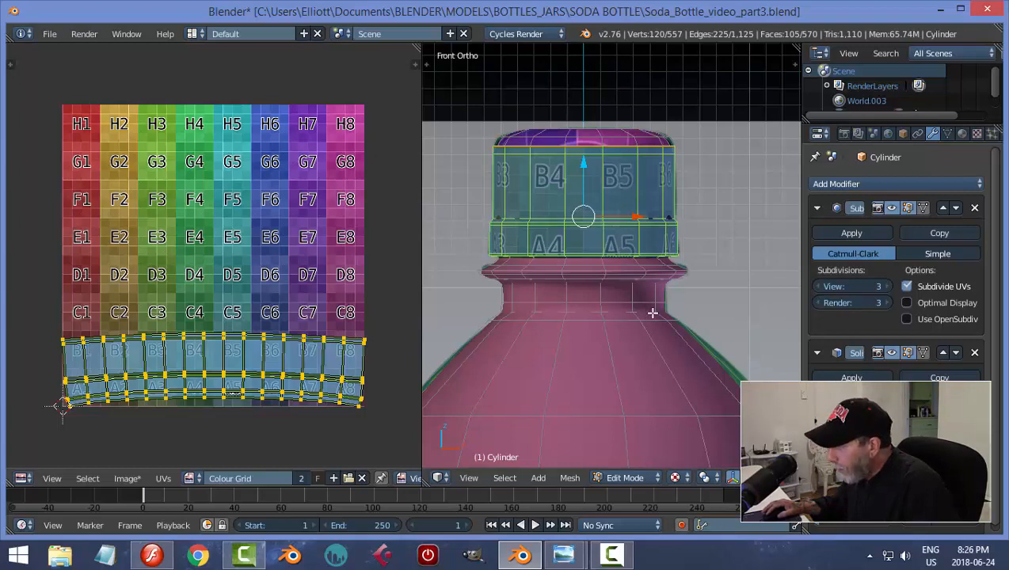
{"action": "key", "text": "a"}
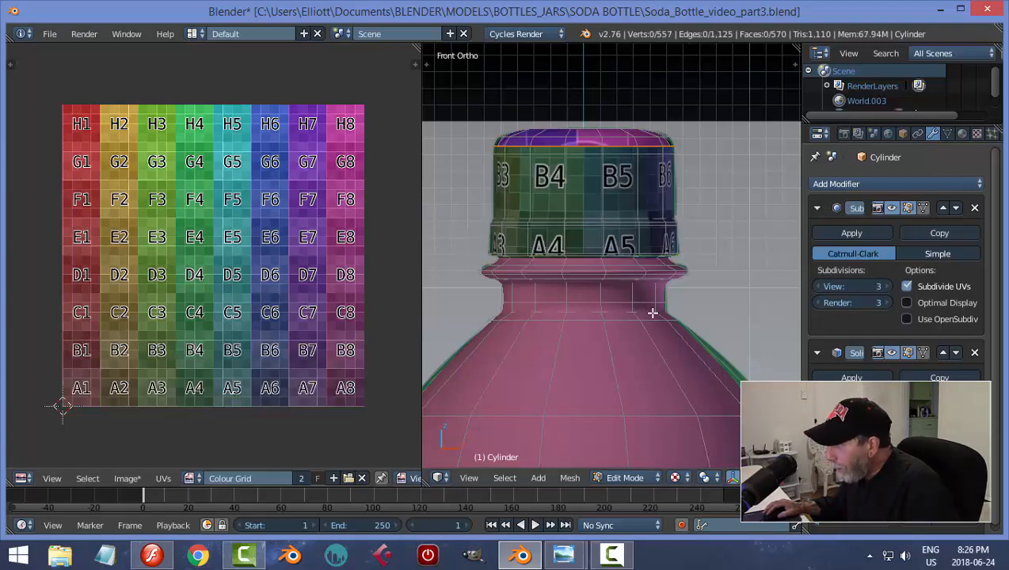
Switch the 3D view to wireframe shading so that faces on both sides of the bottle can be selected
{"action": "scroll", "coordinate": [652, 312], "scroll_direction": "down", "scroll_amount": 3}
{"action": "scroll", "coordinate": [652, 313], "scroll_direction": "down", "scroll_amount": 4}
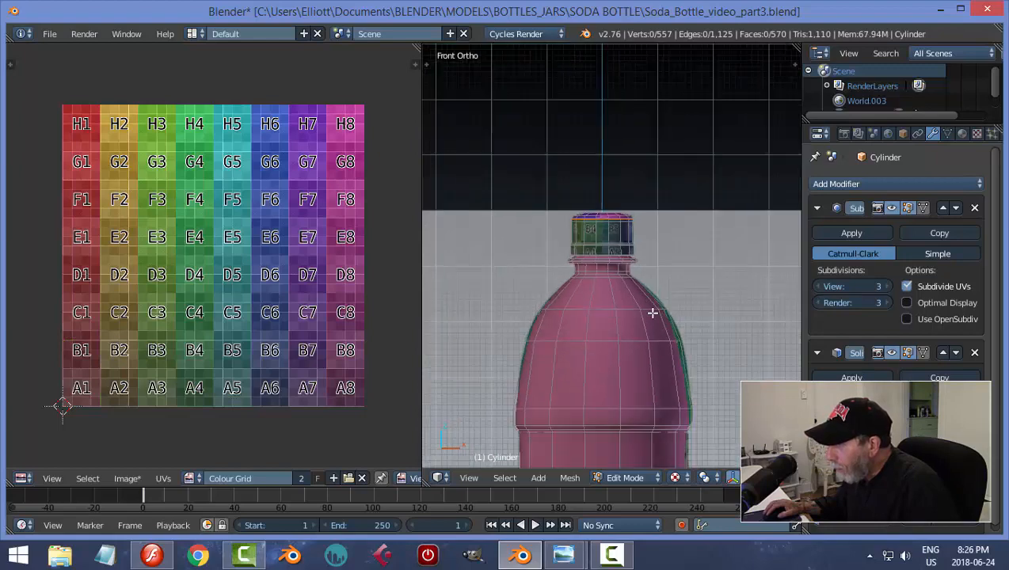
{"action": "scroll", "coordinate": [637, 231], "scroll_direction": "up", "scroll_amount": 3}
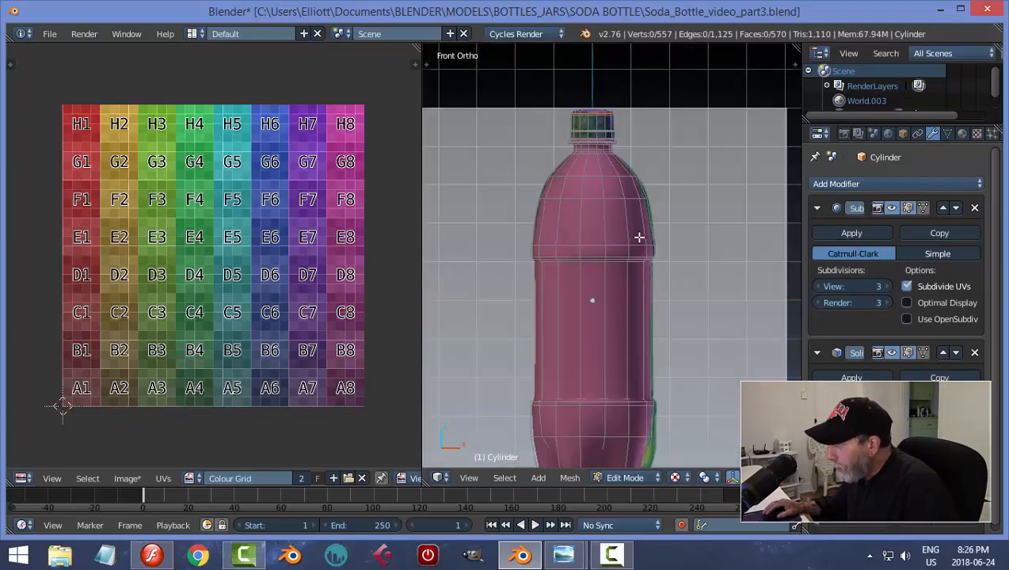
{"action": "key", "text": "z"}
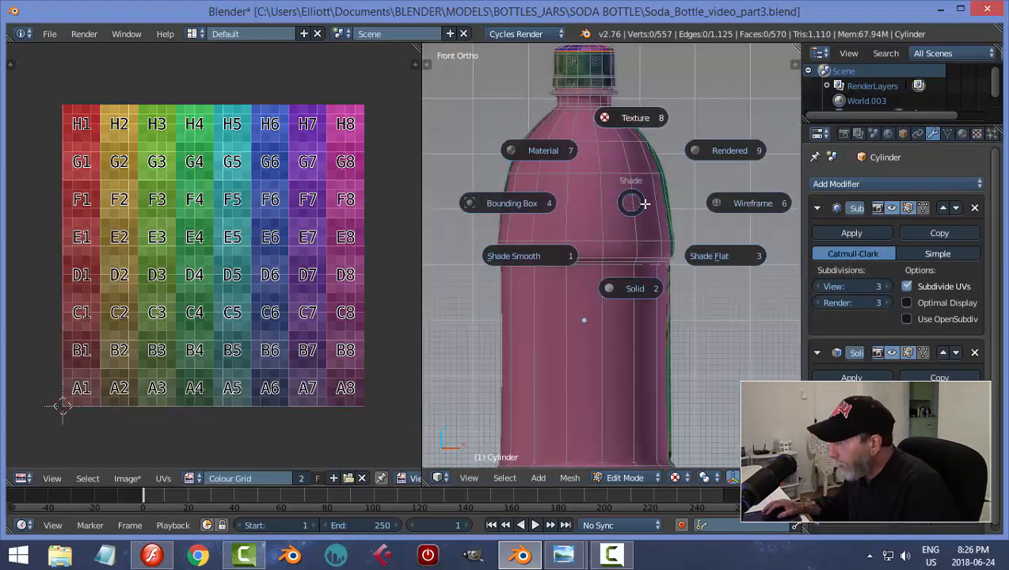
{"action": "left_click", "coordinate": [656, 170]}
{"action": "scroll", "coordinate": [660, 164], "scroll_direction": "up", "scroll_amount": 4}
{"action": "scroll", "coordinate": [659, 164], "scroll_direction": "down", "scroll_amount": 4}
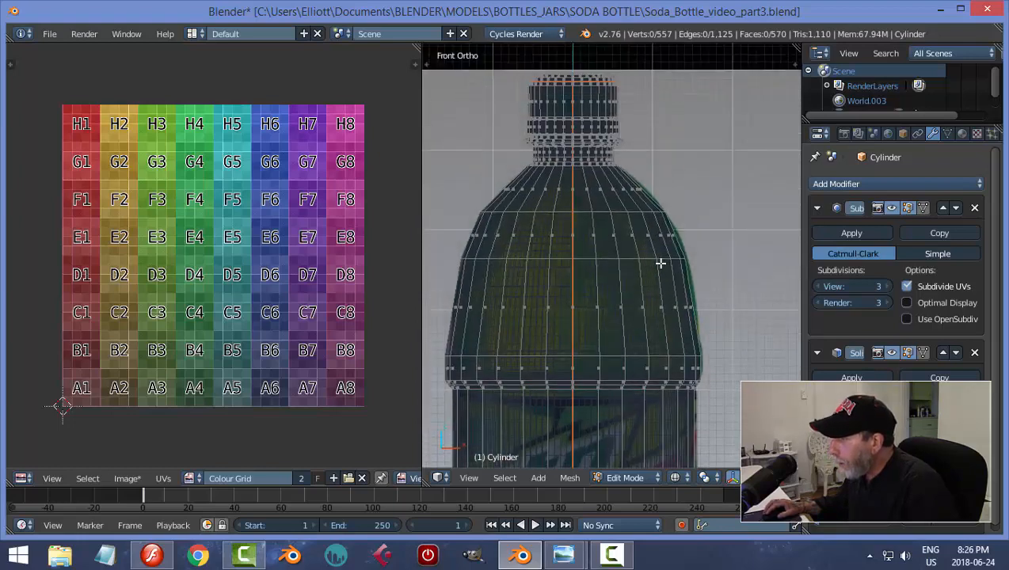
{"action": "scroll", "coordinate": [597, 203], "scroll_direction": "up", "scroll_amount": 3}
{"action": "scroll", "coordinate": [590, 207], "scroll_direction": "down", "scroll_amount": 3}
{"action": "key", "text": "ctrl+Tab"}
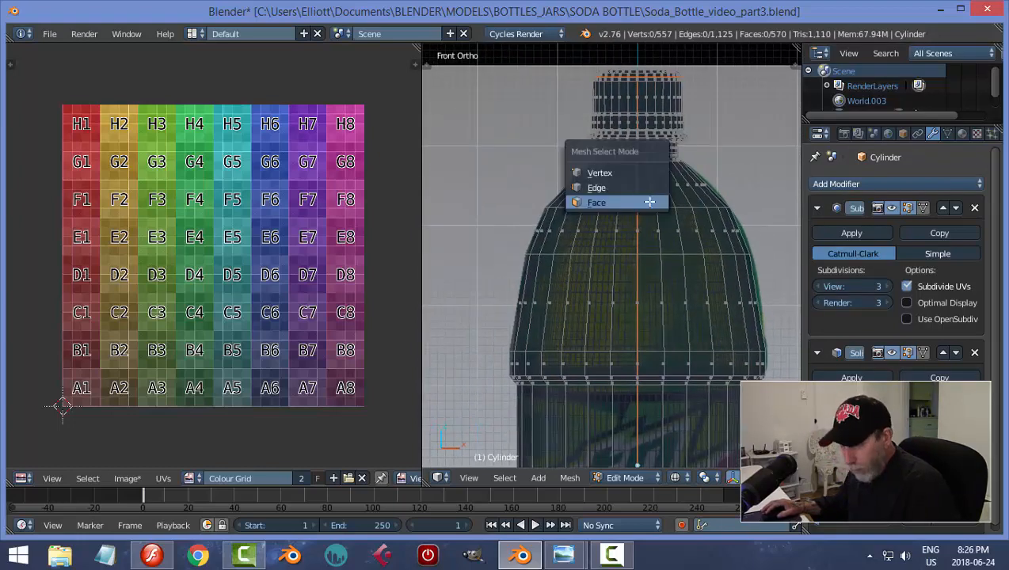
{"action": "left_click", "coordinate": [645, 172]}
{"action": "scroll", "coordinate": [644, 186], "scroll_direction": "up", "scroll_amount": 2}
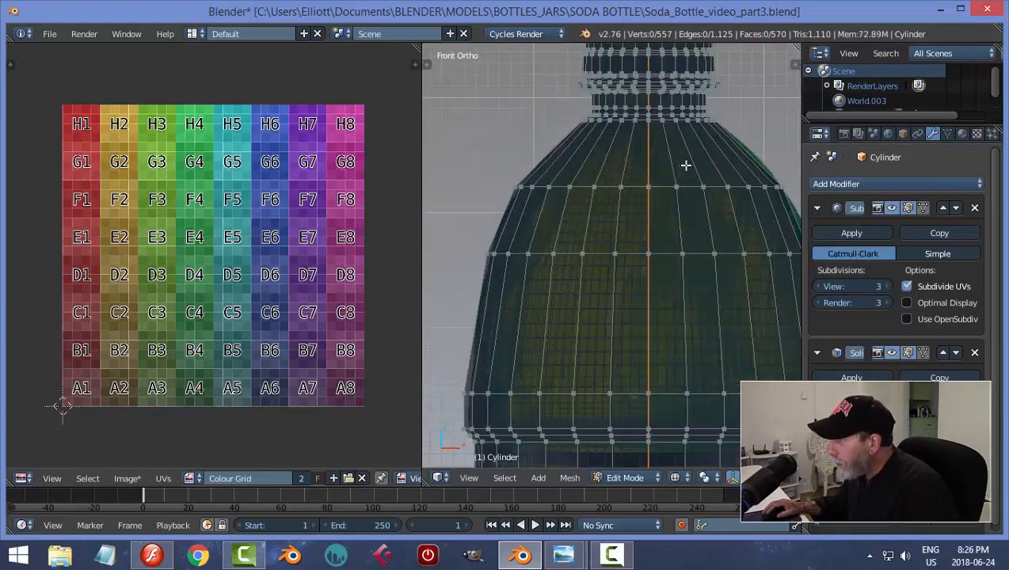
{"action": "scroll", "coordinate": [646, 232], "scroll_direction": "up", "scroll_amount": 3}
In face select mode, box-select the neck ring, neck and upper shoulder faces below the cap
{"action": "key", "text": "ctrl+Tab"}
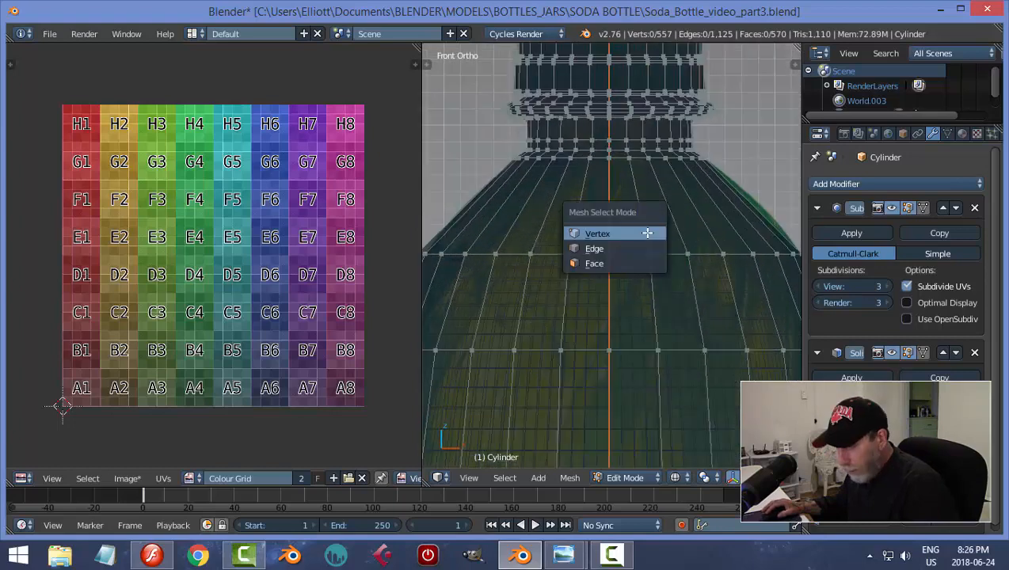
{"action": "left_click", "coordinate": [606, 260]}
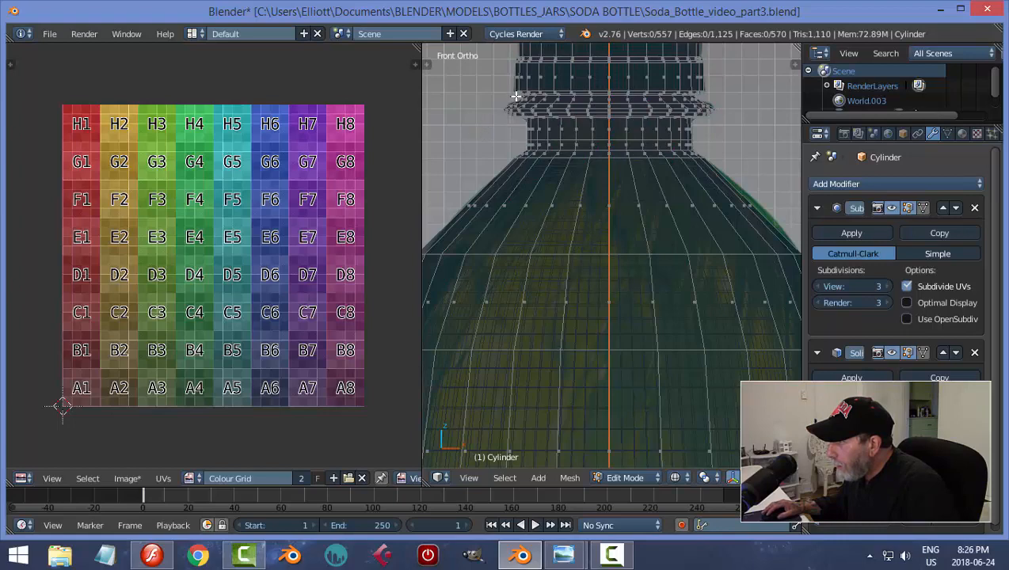
{"action": "scroll", "coordinate": [551, 129], "scroll_direction": "up", "scroll_amount": 1}
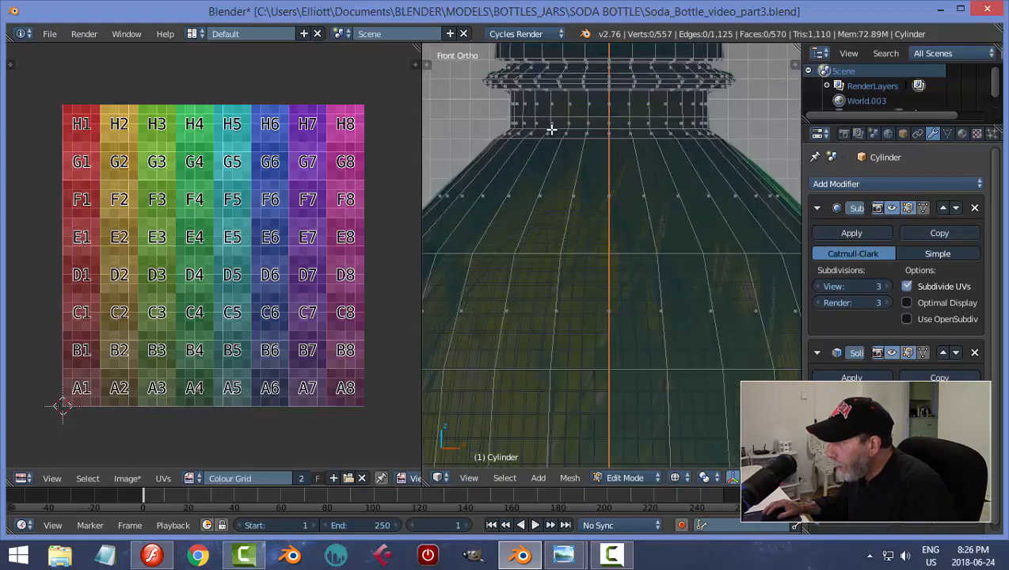
{"action": "scroll", "coordinate": [552, 128], "scroll_direction": "down", "scroll_amount": 1}
{"action": "scroll", "coordinate": [580, 145], "scroll_direction": "down", "scroll_amount": 3}
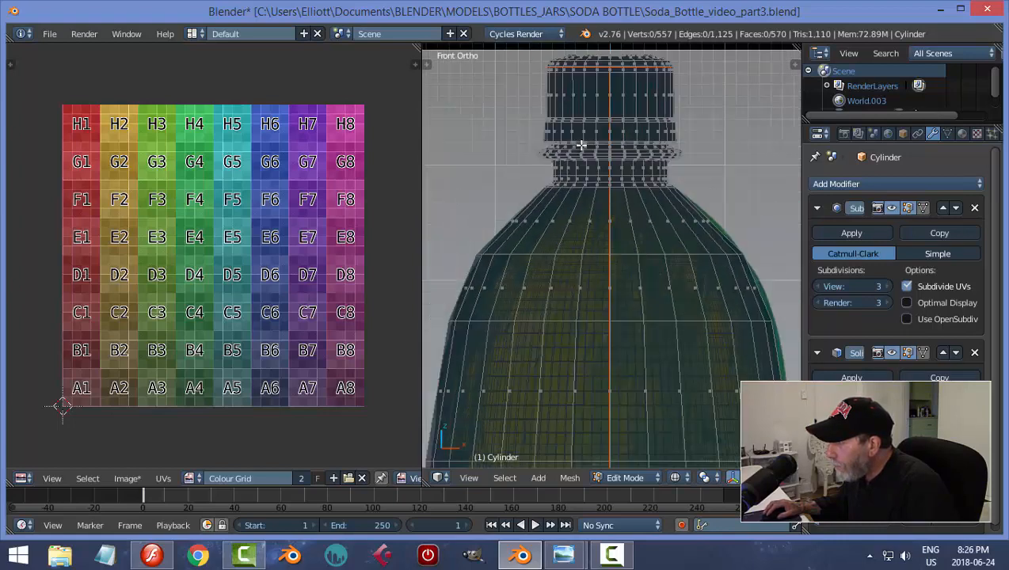
{"action": "scroll", "coordinate": [625, 224], "scroll_direction": "up", "scroll_amount": 2}
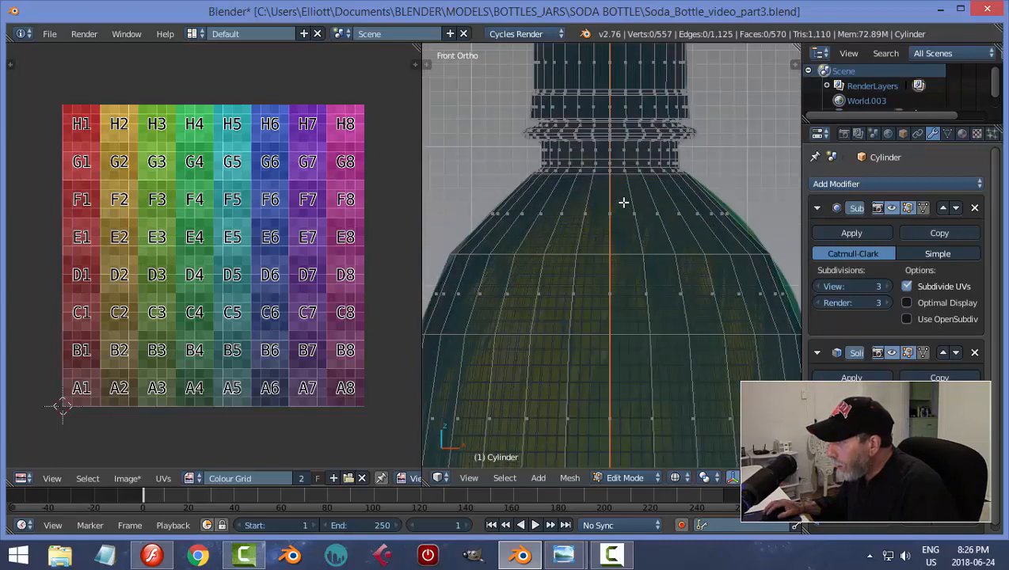
{"action": "middle_click_drag", "start_coordinate": [620, 178], "coordinate": [628, 209], "text": "shift"}
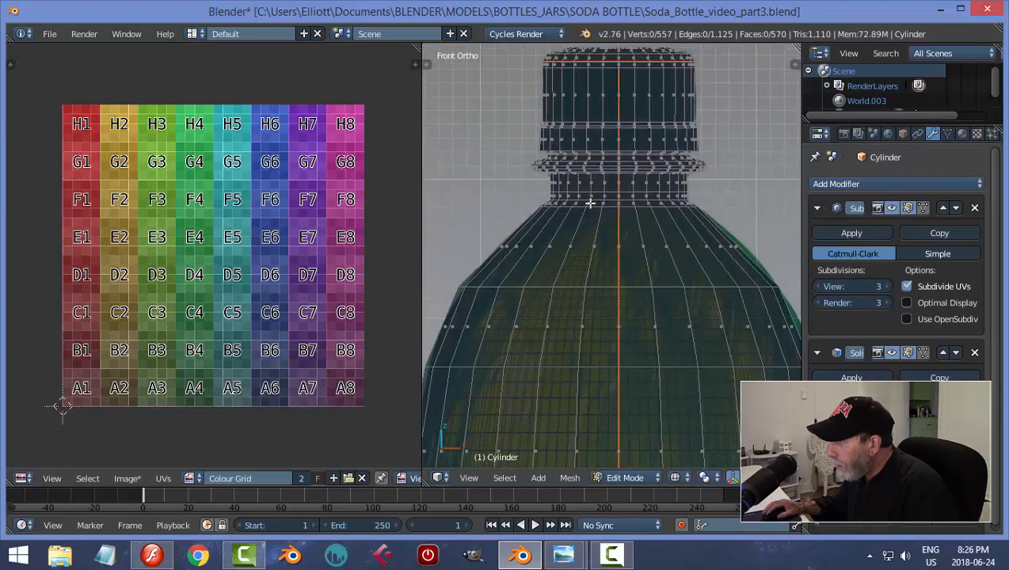
{"action": "key", "text": "b"}
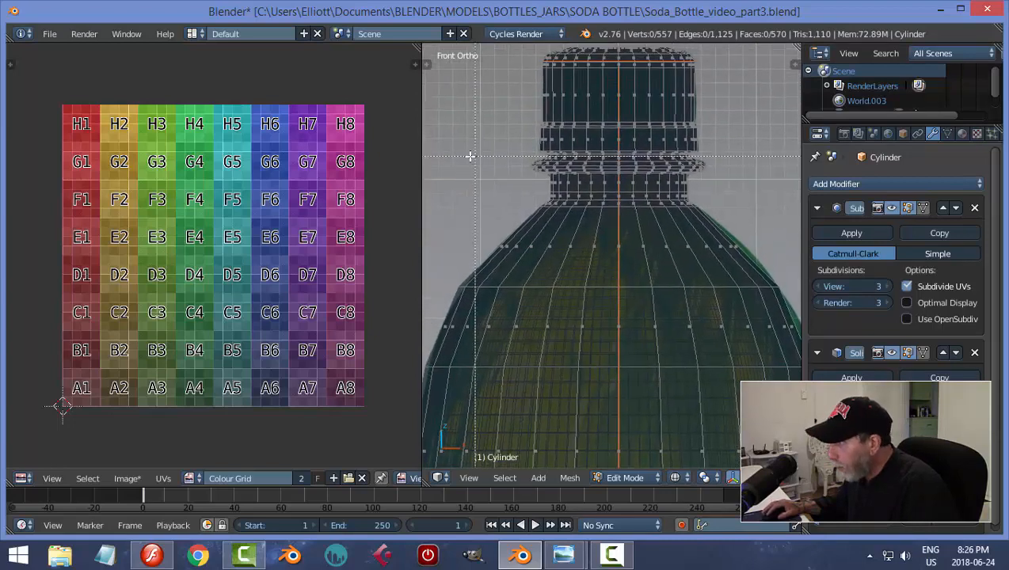
{"action": "left_click_drag", "start_coordinate": [463, 152], "coordinate": [752, 275]}
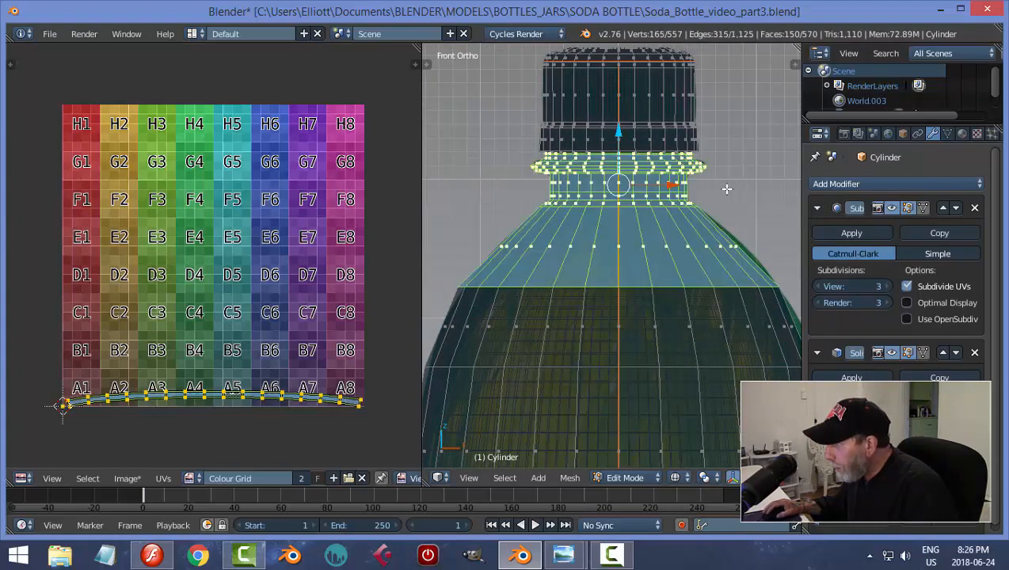
Remove the uppermost face loop, directly beneath the cap's bottom edge, from the selection
{"action": "scroll", "coordinate": [726, 188], "scroll_direction": "up", "scroll_amount": 5}
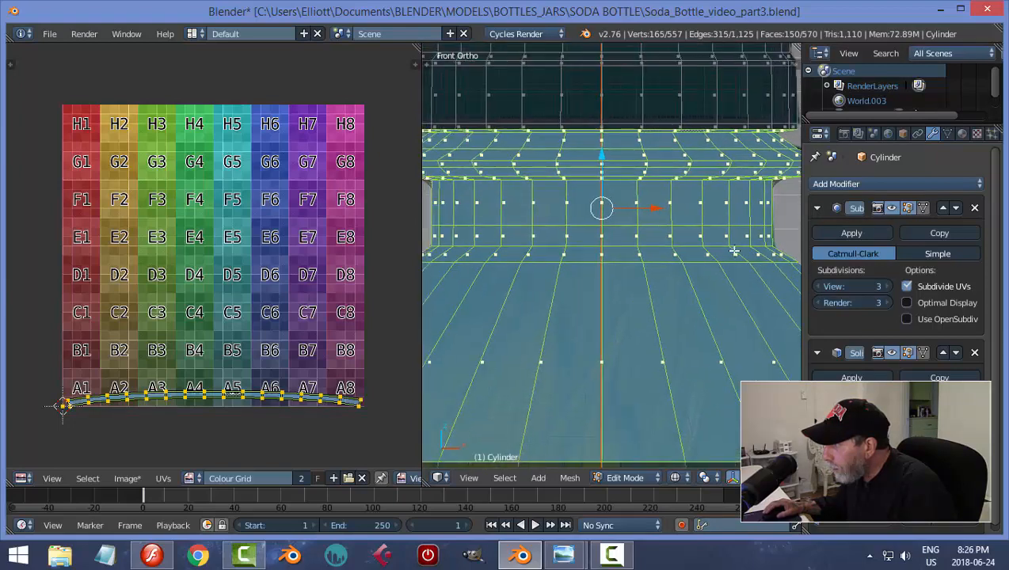
{"action": "middle_click_drag", "start_coordinate": [712, 253], "coordinate": [712, 244]}
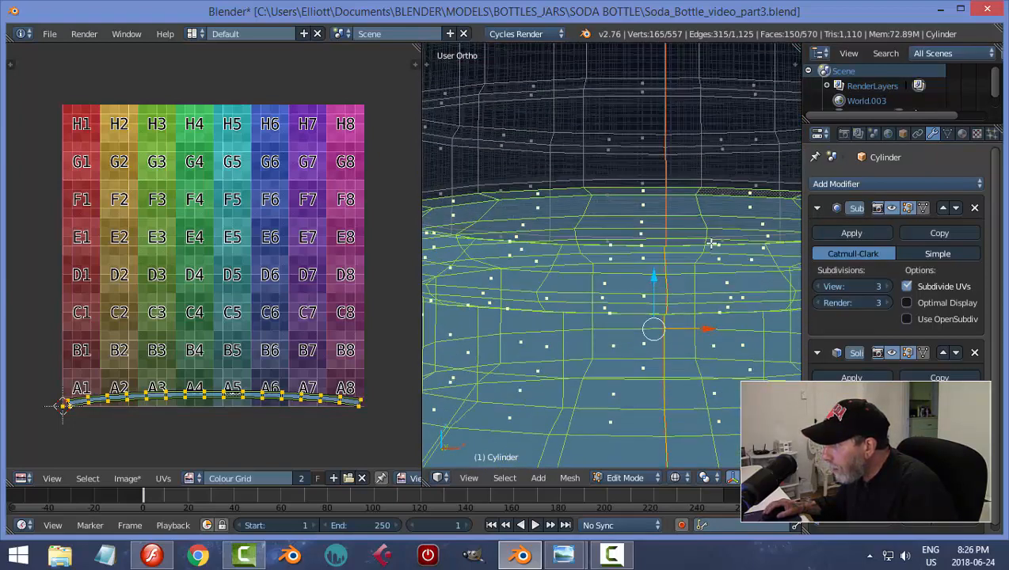
{"action": "right_click", "coordinate": [586, 191], "text": "alt+shift"}
{"action": "scroll", "coordinate": [646, 226], "scroll_direction": "down", "scroll_amount": 6}
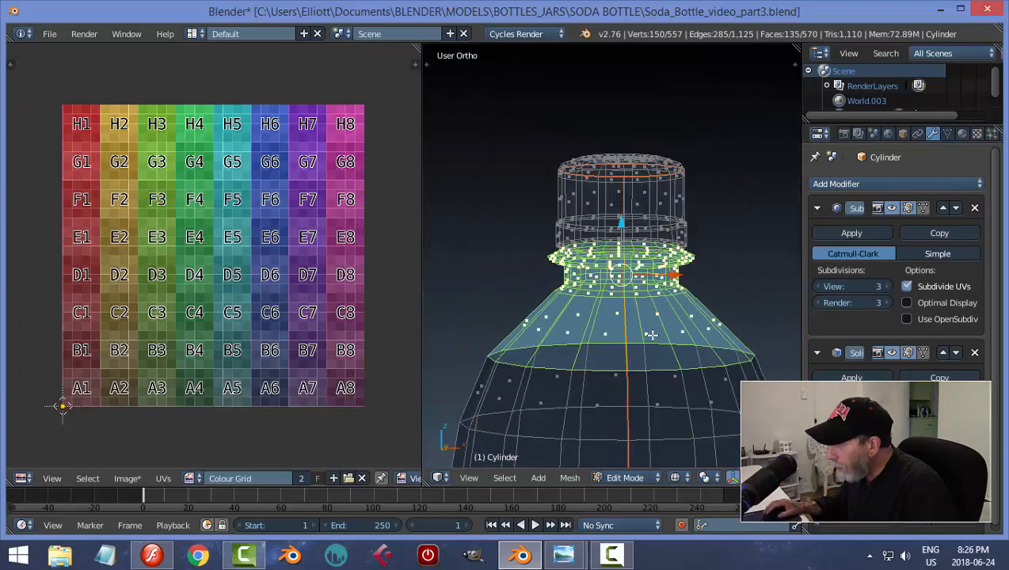
From the front orthographic view, add the remaining shoulder faces down to the label section's upper edge to the selection
{"action": "key", "text": "KP_1"}
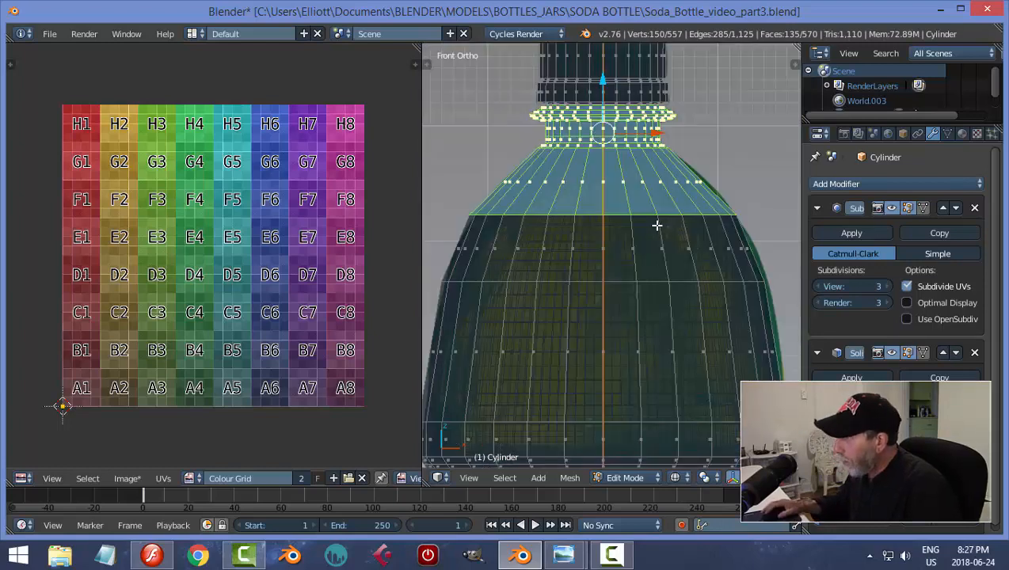
{"action": "scroll", "coordinate": [655, 231], "scroll_direction": "down", "scroll_amount": 2}
{"action": "scroll", "coordinate": [655, 230], "scroll_direction": "down", "scroll_amount": 3}
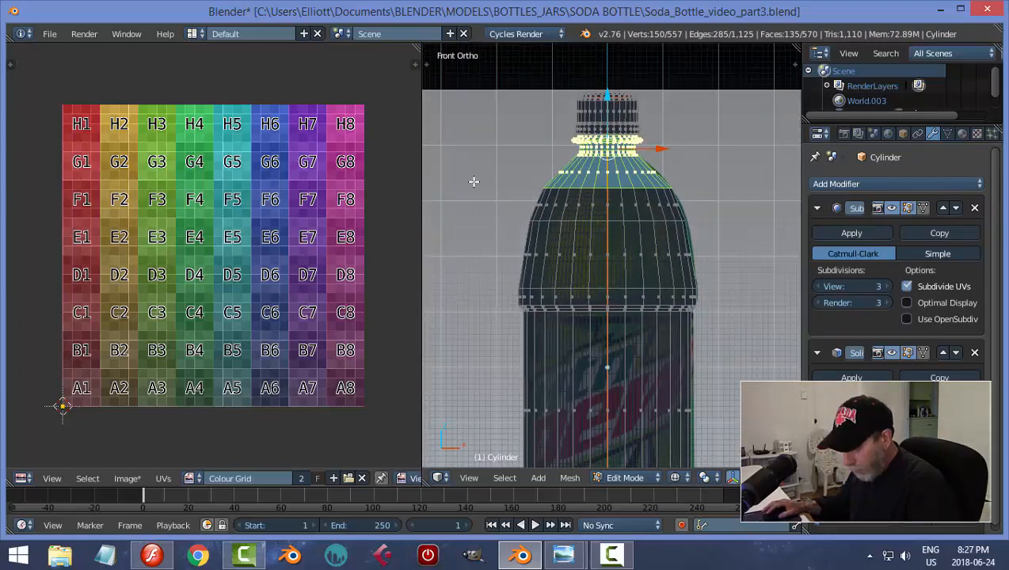
{"action": "key", "text": "b"}
{"action": "left_click_drag", "start_coordinate": [468, 178], "coordinate": [726, 379]}
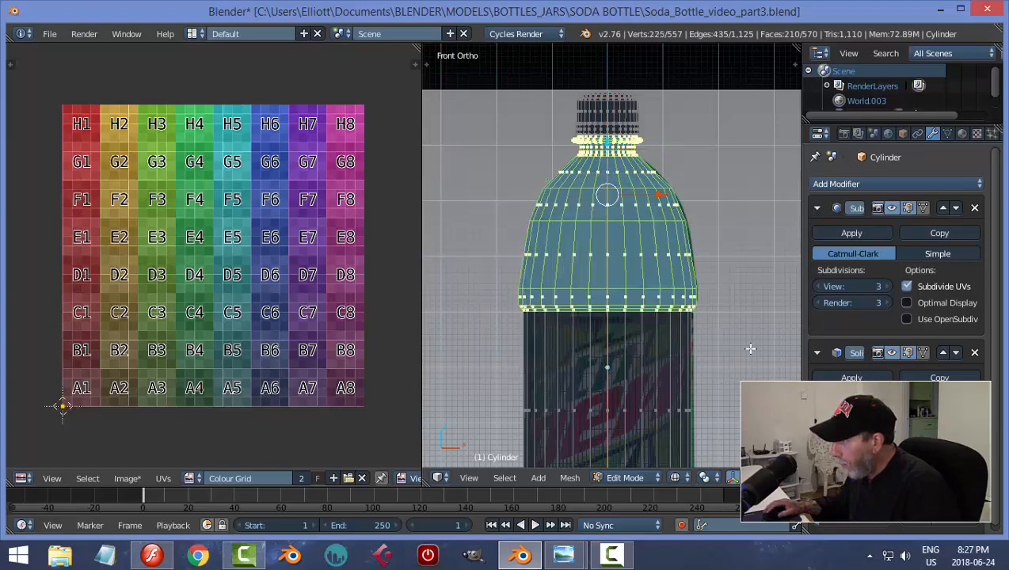
Extend the face selection over the label section and the lower body, down to the seam at the base
{"action": "scroll", "coordinate": [726, 343], "scroll_direction": "down", "scroll_amount": 2}
{"action": "middle_click_drag", "start_coordinate": [727, 343], "coordinate": [722, 209], "text": "shift"}
{"action": "key", "text": "b"}
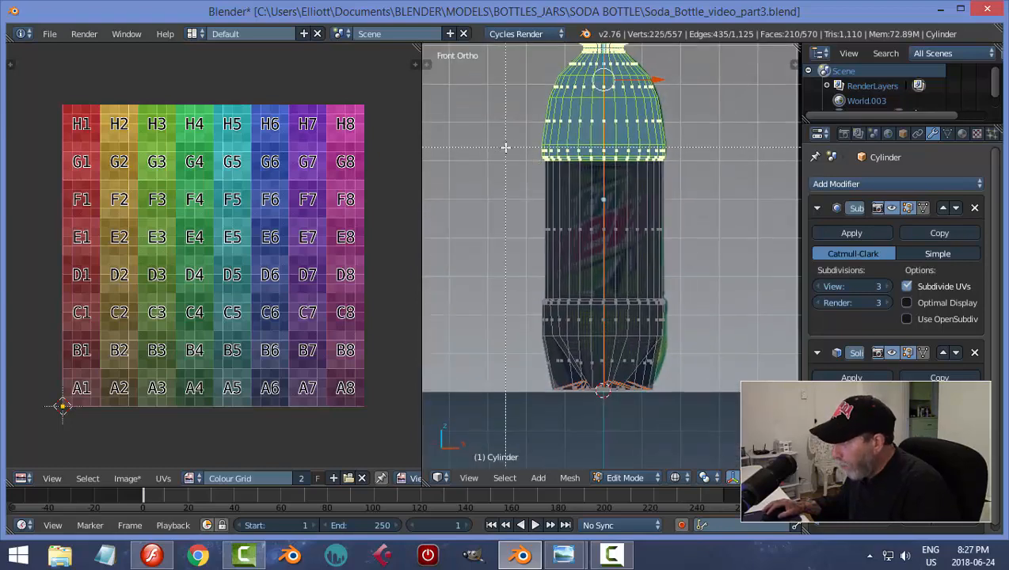
{"action": "left_click_drag", "start_coordinate": [644, 333], "coordinate": [685, 376]}
{"action": "scroll", "coordinate": [685, 374], "scroll_direction": "up", "scroll_amount": 1}
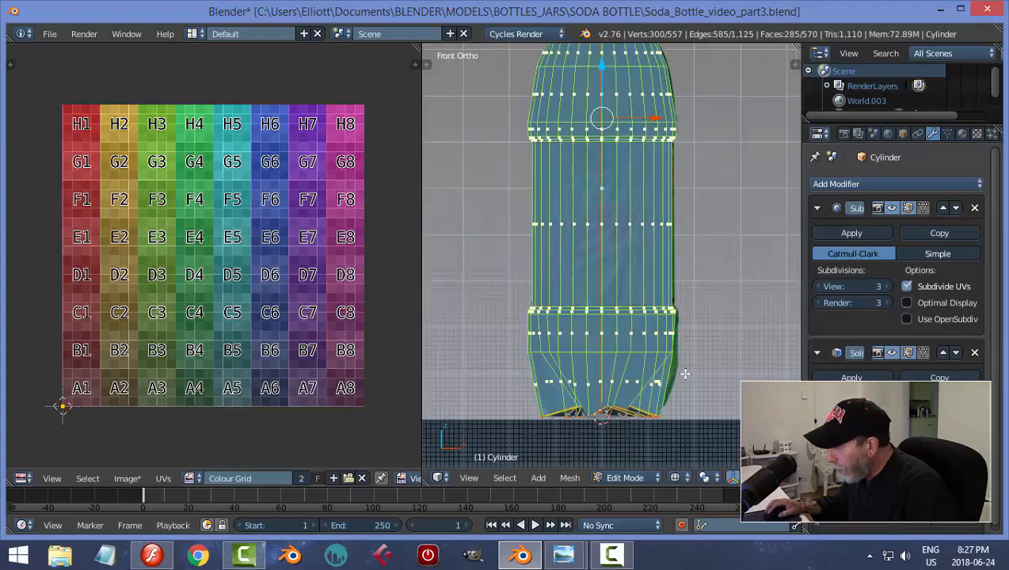
Examine the selection limits around the bottle's base and at the neck ring under the cap
{"action": "middle_click_drag", "start_coordinate": [688, 381], "coordinate": [668, 239], "text": "shift"}
{"action": "mouse_move", "coordinate": [672, 315]}
{"action": "middle_mouse_down"}
{"action": "mouse_move", "coordinate": [658, 199]}
{"action": "mouse_move", "coordinate": [669, 310]}
{"action": "middle_mouse_up"}
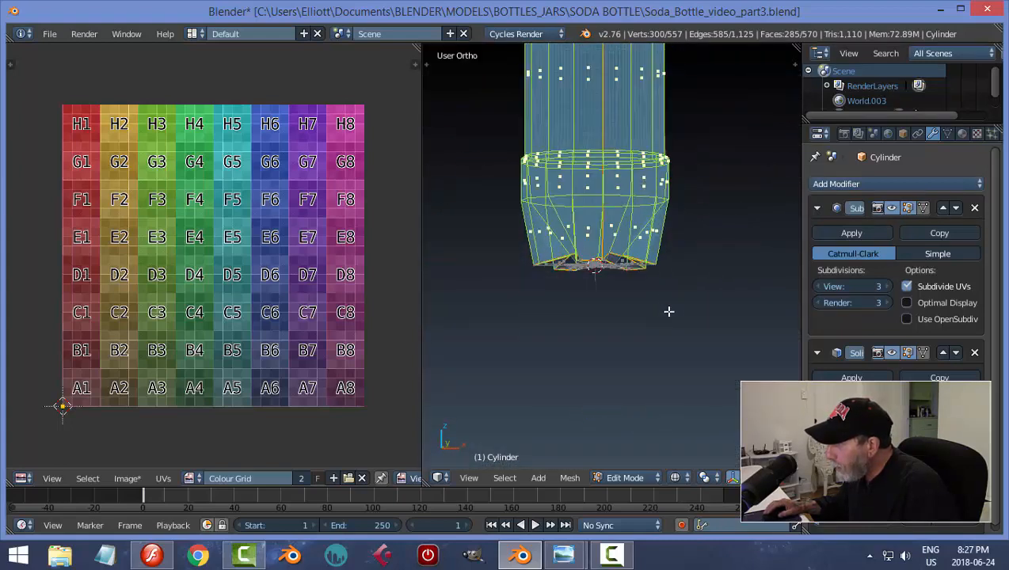
{"action": "scroll", "coordinate": [669, 237], "scroll_direction": "down", "scroll_amount": 3}
{"action": "middle_click_drag", "start_coordinate": [669, 236], "coordinate": [657, 360]}
{"action": "scroll", "coordinate": [664, 322], "scroll_direction": "up", "scroll_amount": 4}
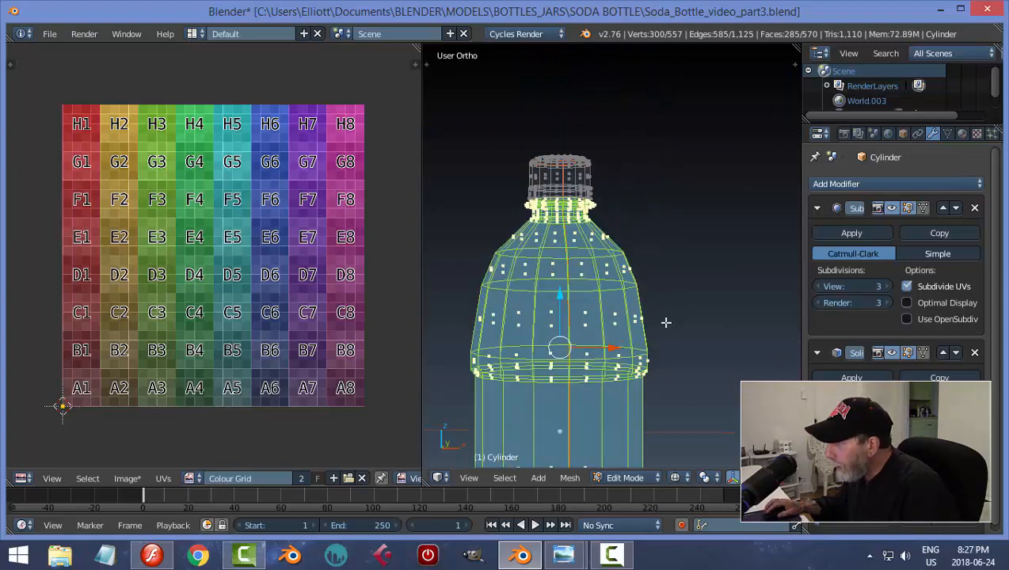
{"action": "scroll", "coordinate": [666, 317], "scroll_direction": "up", "scroll_amount": 2}
{"action": "middle_click_drag", "start_coordinate": [605, 173], "coordinate": [710, 309], "text": "shift"}
{"action": "scroll", "coordinate": [709, 310], "scroll_direction": "up", "scroll_amount": 2}
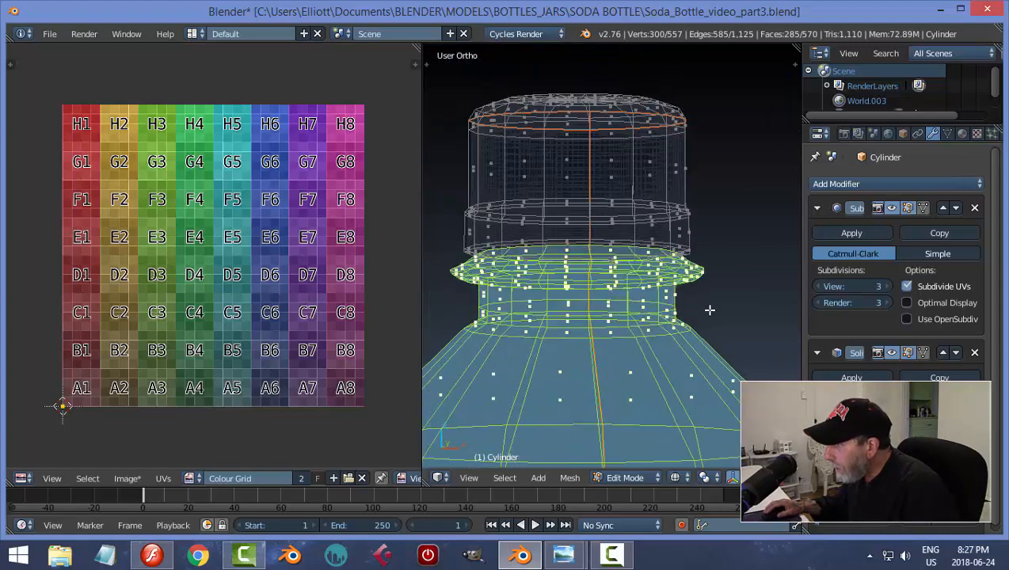
Switch the 3D view to solid shading and inspect the selected faces where the neck meets the cap
{"action": "scroll", "coordinate": [709, 310], "scroll_direction": "down", "scroll_amount": 2}
{"action": "key", "text": "z"}
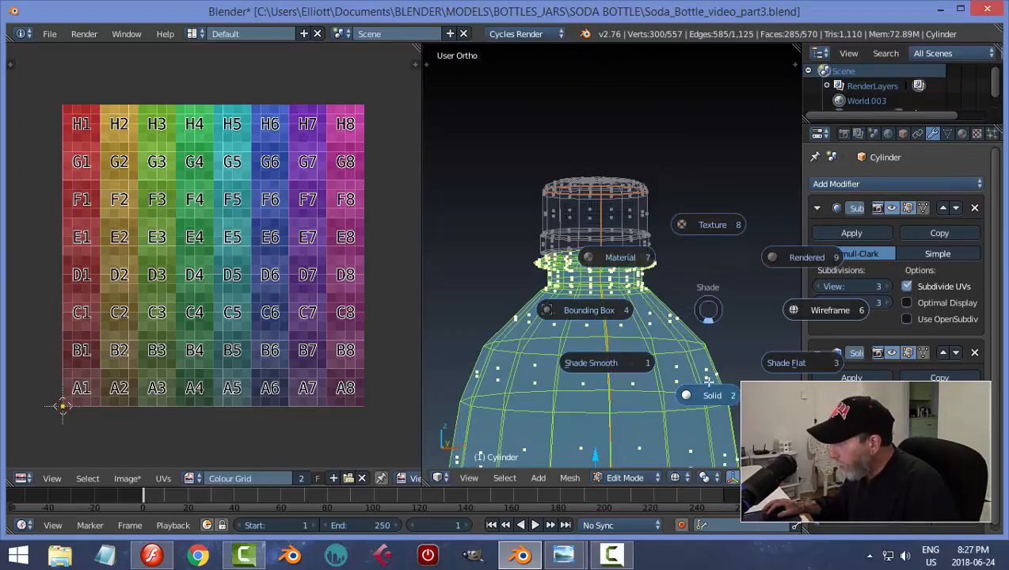
{"action": "left_click", "coordinate": [704, 388]}
{"action": "scroll", "coordinate": [670, 333], "scroll_direction": "up", "scroll_amount": 5}
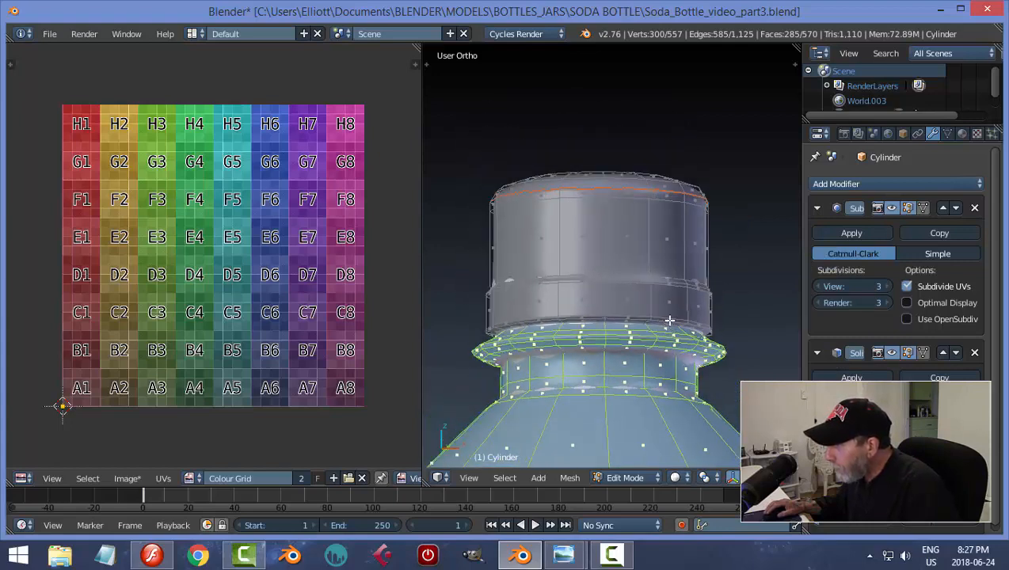
{"action": "middle_click_drag", "start_coordinate": [669, 313], "coordinate": [674, 351]}
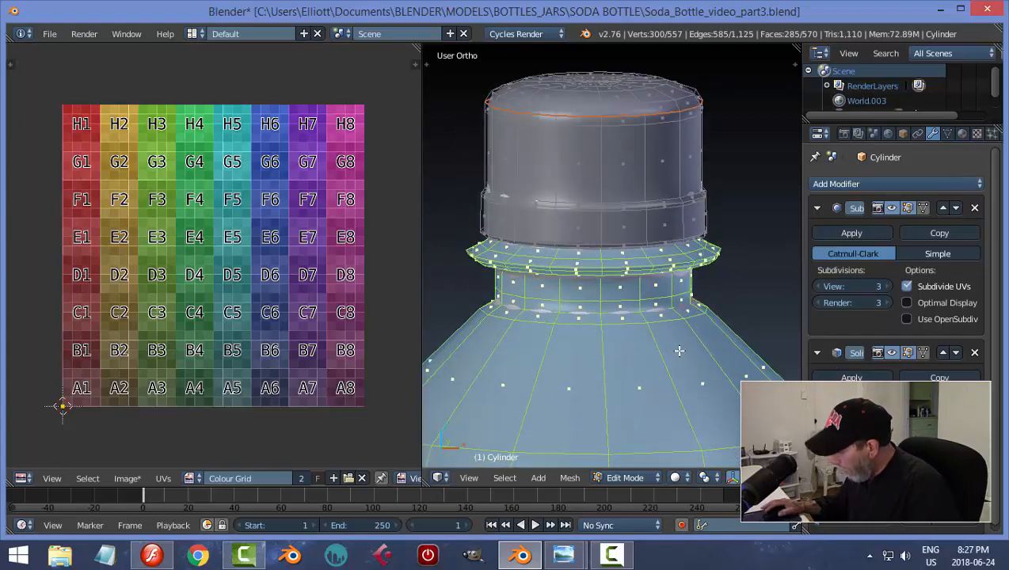
From the front orthographic view, unwrap the selected neck and body faces onto the colour grid and deselect them
{"action": "key", "text": "KP_1"}
{"action": "scroll", "coordinate": [679, 351], "scroll_direction": "down", "scroll_amount": 6}
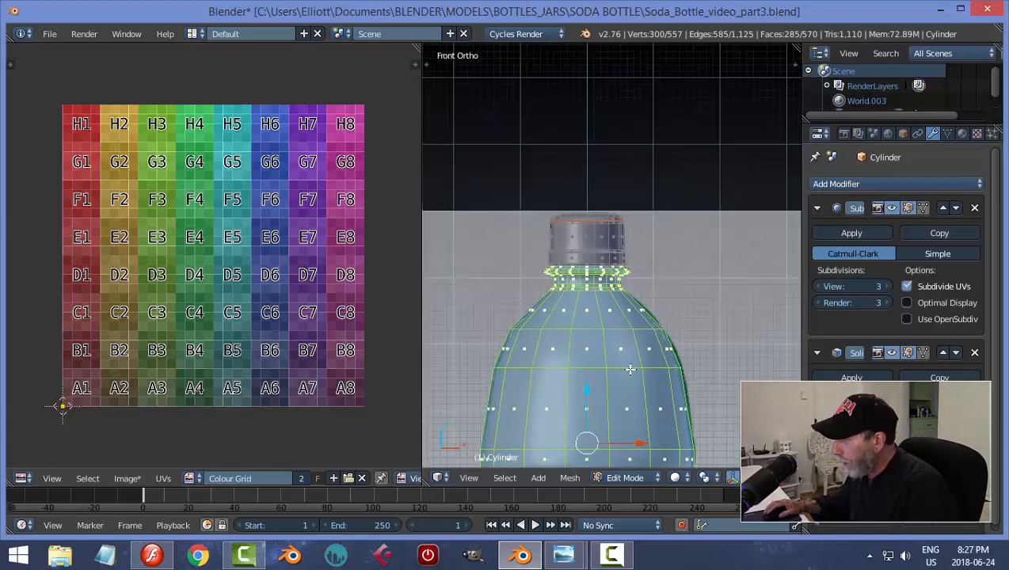
{"action": "middle_click_drag", "start_coordinate": [625, 388], "coordinate": [644, 328], "text": "shift"}
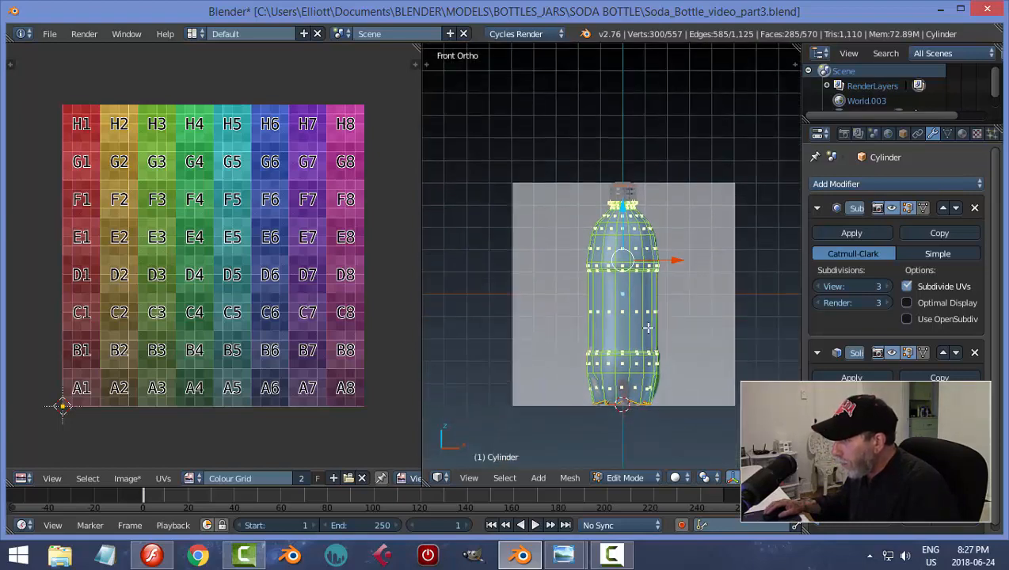
{"action": "key", "text": "u"}
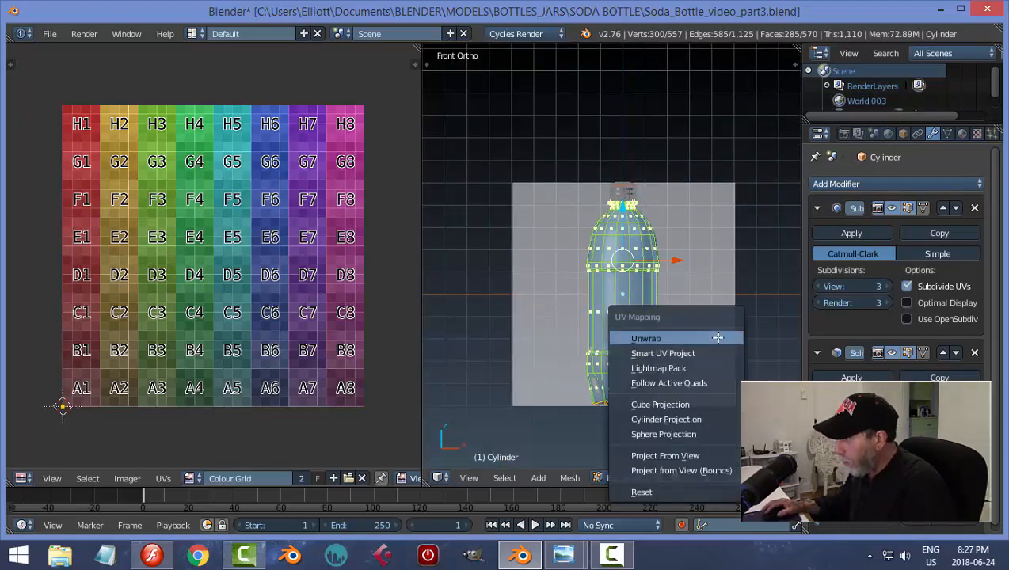
{"action": "left_click", "coordinate": [717, 337]}
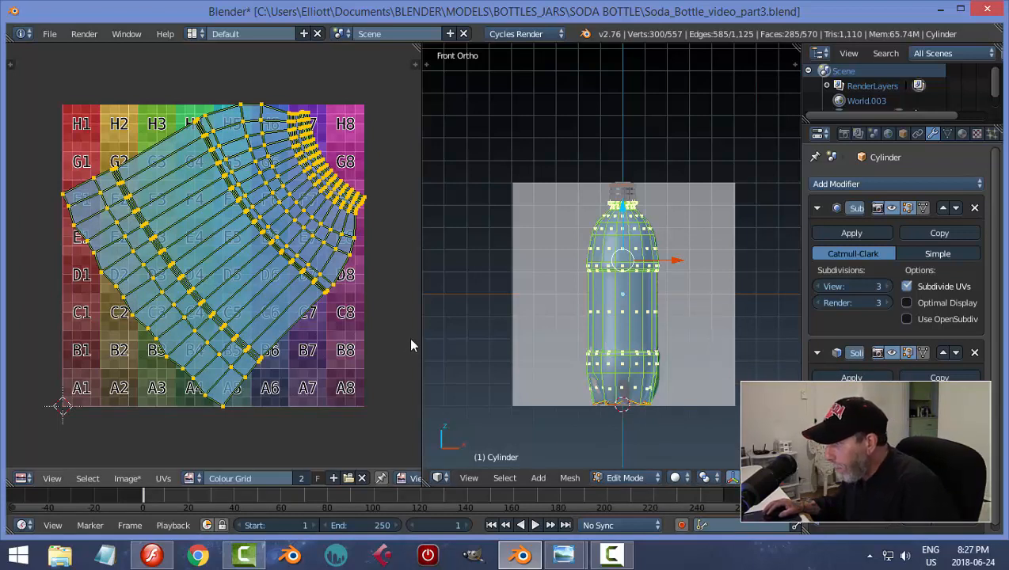
{"action": "key", "text": "a"}
View the bottle in object mode, return to edit mode and select the whole mesh to display all UV islands
{"action": "scroll", "coordinate": [675, 335], "scroll_direction": "up", "scroll_amount": 2}
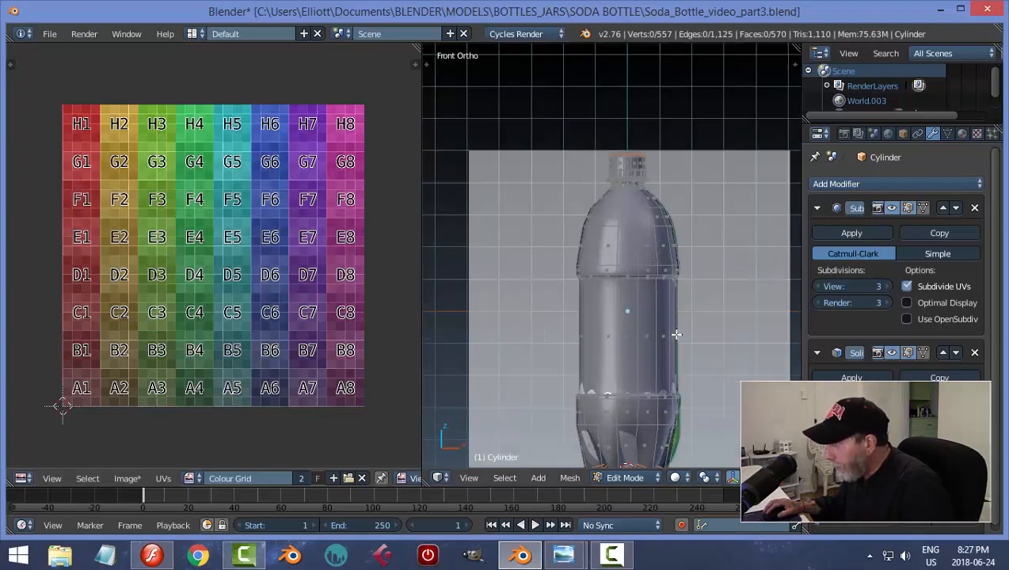
{"action": "key", "text": "Tab"}
{"action": "left_click", "coordinate": [587, 334]}
{"action": "scroll", "coordinate": [658, 333], "scroll_direction": "down", "scroll_amount": 1}
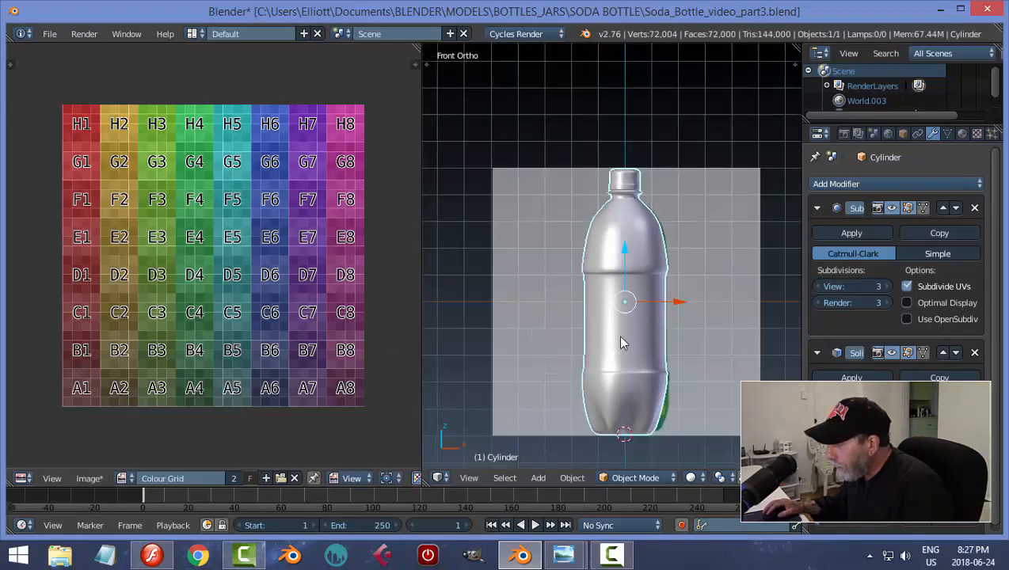
{"action": "key", "text": "Tab"}
{"action": "left_click", "coordinate": [651, 343]}
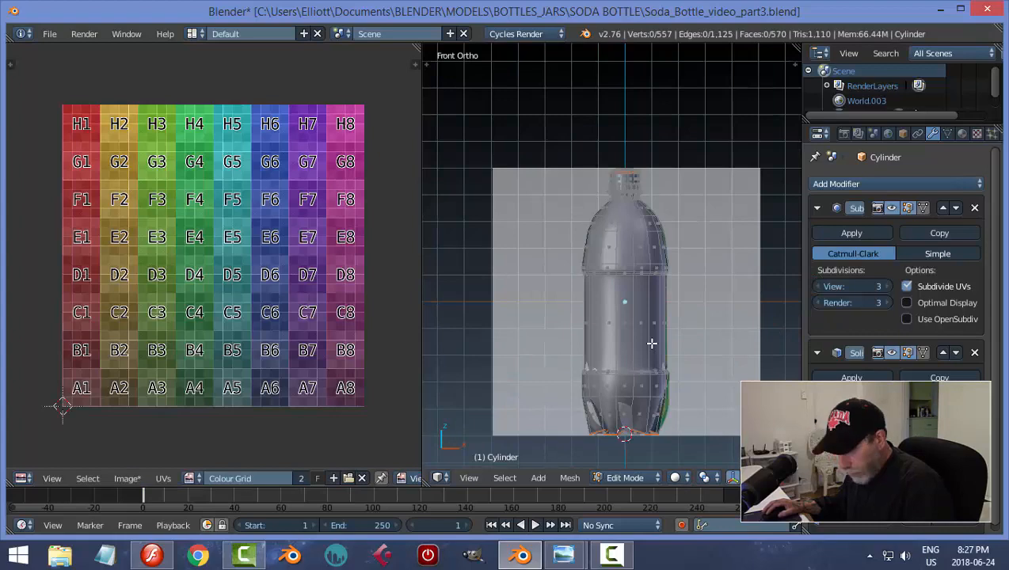
{"action": "key", "text": "a"}
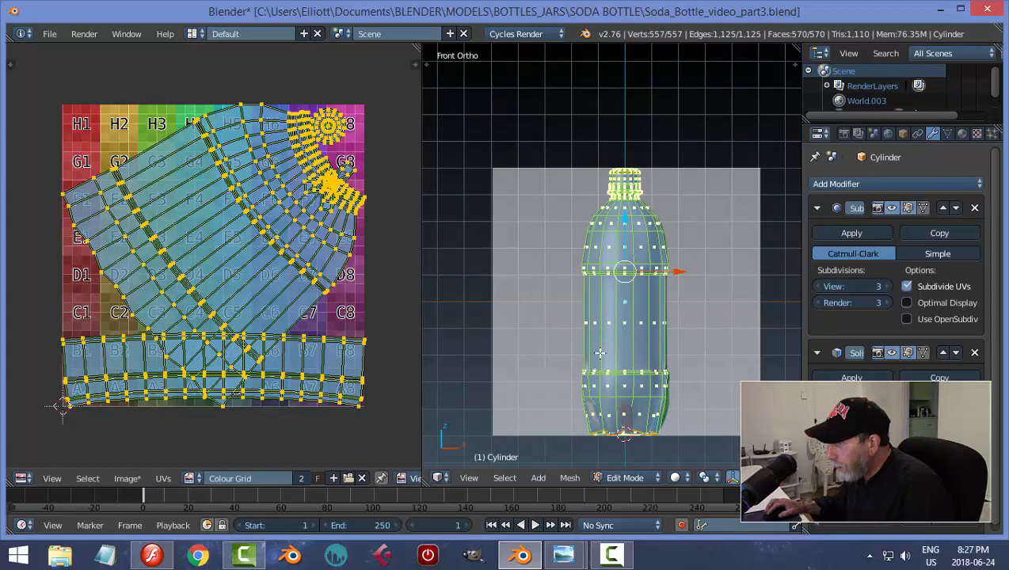
Switch the 3D view to texture shading to check the colour grid on the bottle, and deselect all UVs
{"action": "scroll", "coordinate": [651, 342], "scroll_direction": "up", "scroll_amount": 4}
{"action": "scroll", "coordinate": [672, 353], "scroll_direction": "up", "scroll_amount": 1}
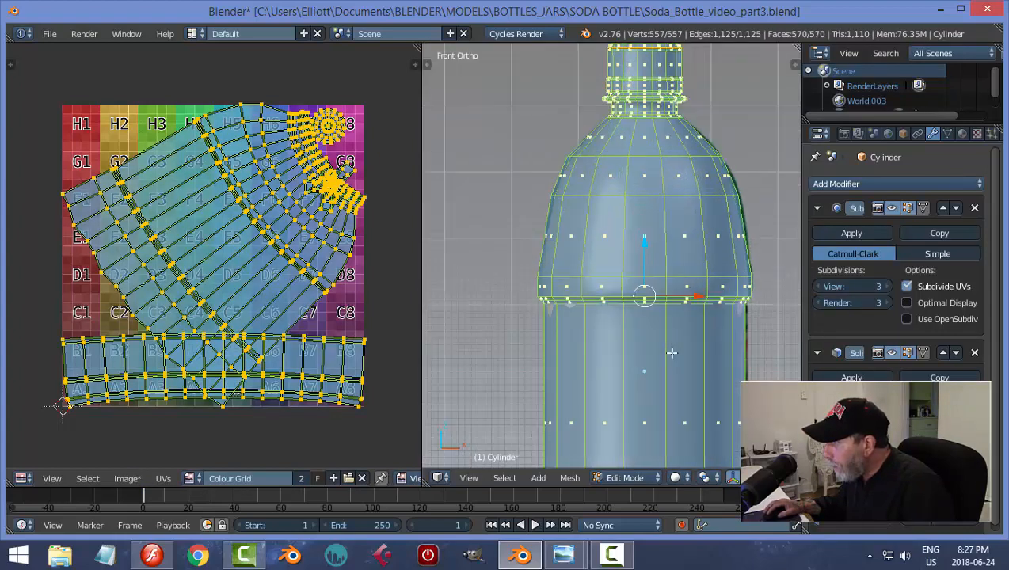
{"action": "scroll", "coordinate": [671, 352], "scroll_direction": "down", "scroll_amount": 3}
{"action": "left_click", "coordinate": [707, 479]}
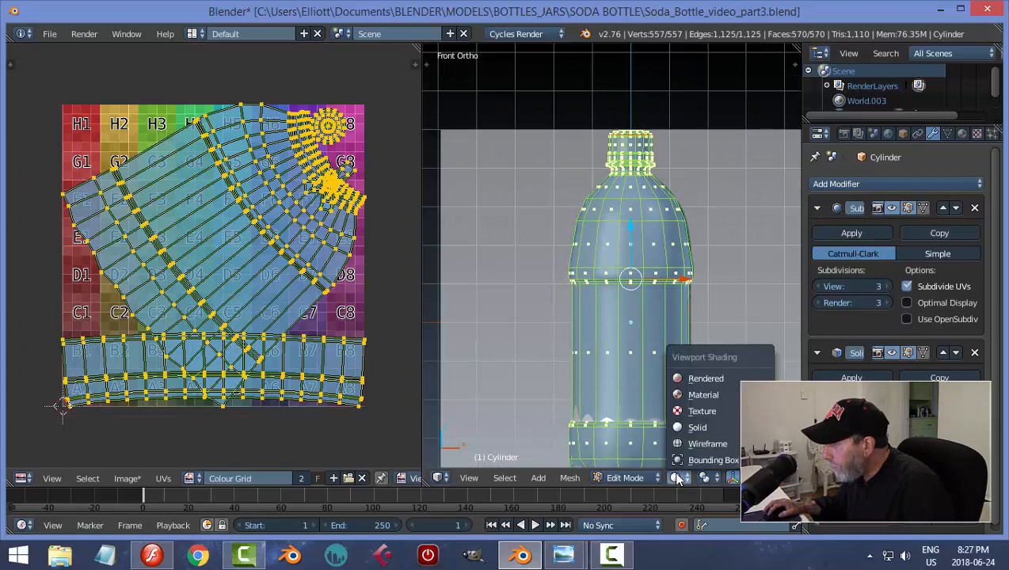
{"action": "left_click", "coordinate": [697, 412]}
{"action": "scroll", "coordinate": [688, 331], "scroll_direction": "up", "scroll_amount": 1}
{"action": "scroll", "coordinate": [688, 331], "scroll_direction": "down", "scroll_amount": 1}
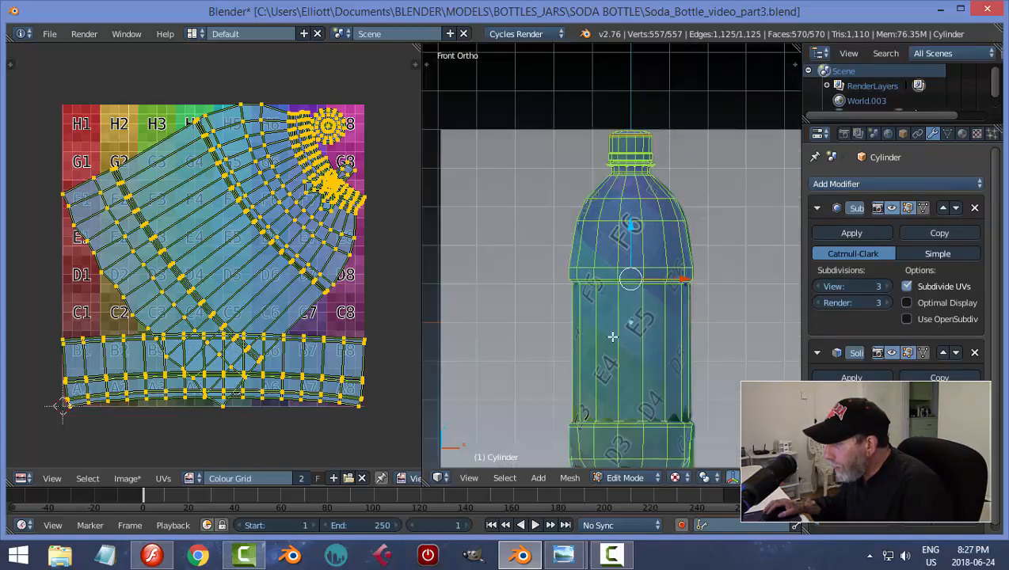
{"action": "scroll", "coordinate": [667, 356], "scroll_direction": "down", "scroll_amount": 2}
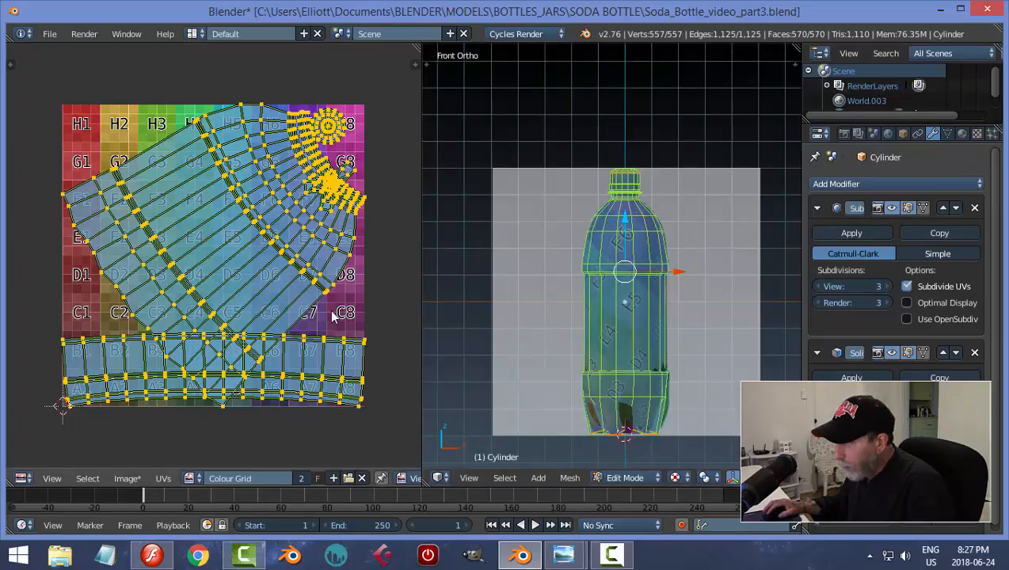
{"action": "key", "text": "a"}
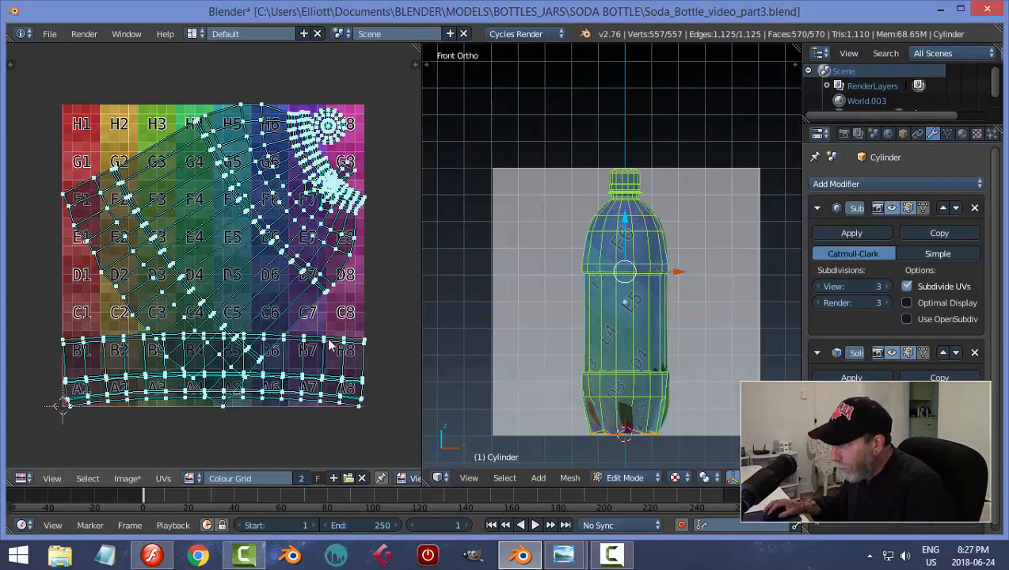
Switch the UV editor's selection mode to face
{"action": "scroll", "coordinate": [328, 340], "scroll_direction": "down", "scroll_amount": 3}
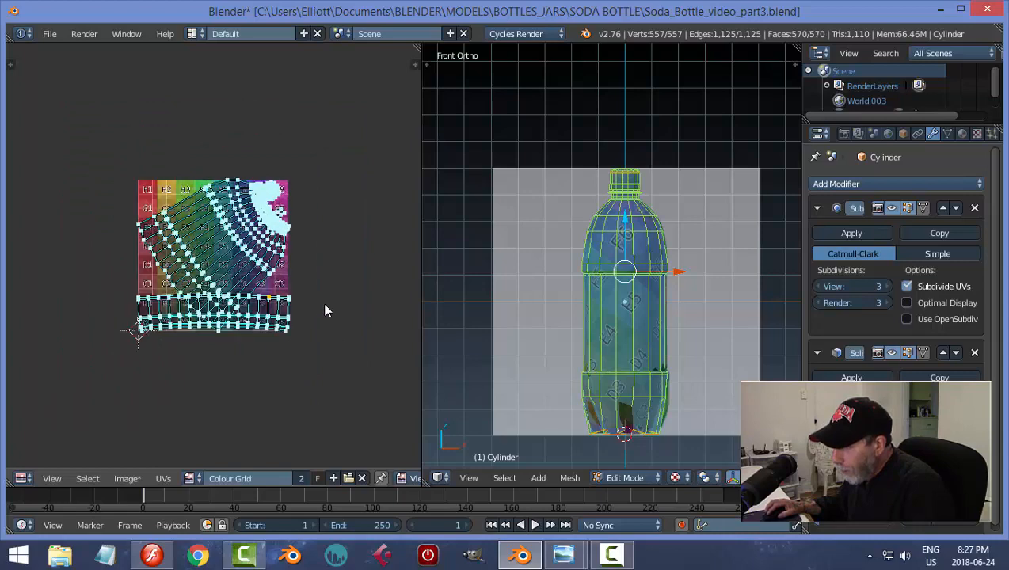
{"action": "scroll", "coordinate": [325, 311], "scroll_direction": "up", "scroll_amount": 1}
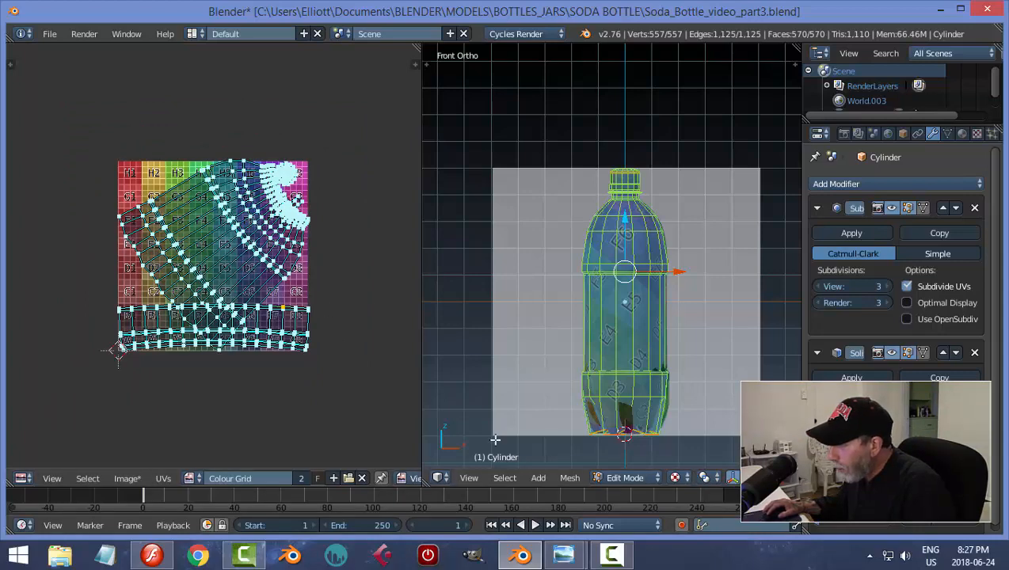
{"action": "scroll", "coordinate": [380, 478], "scroll_direction": "down", "scroll_amount": 4}
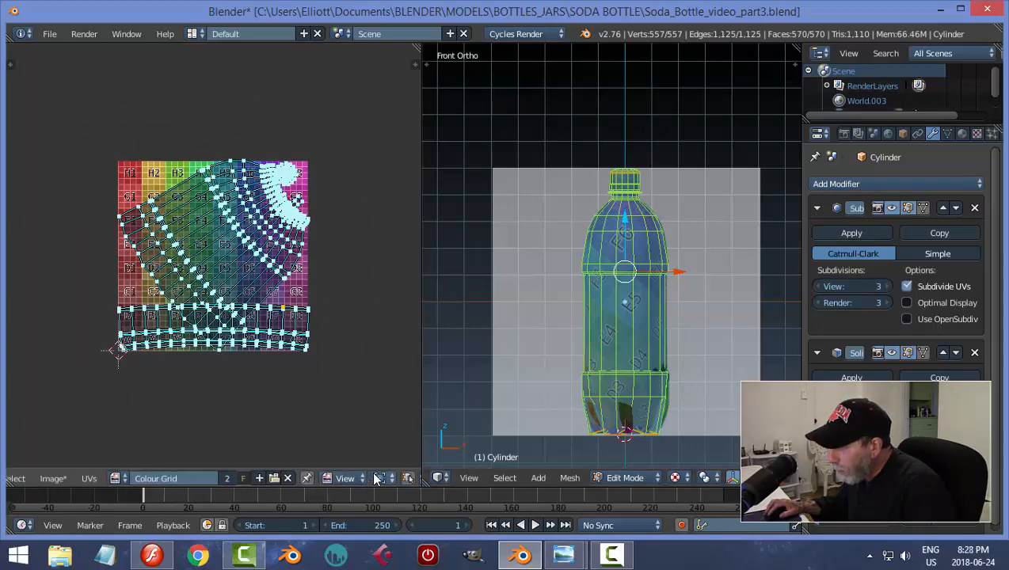
{"action": "scroll", "coordinate": [378, 479], "scroll_direction": "down", "scroll_amount": 5}
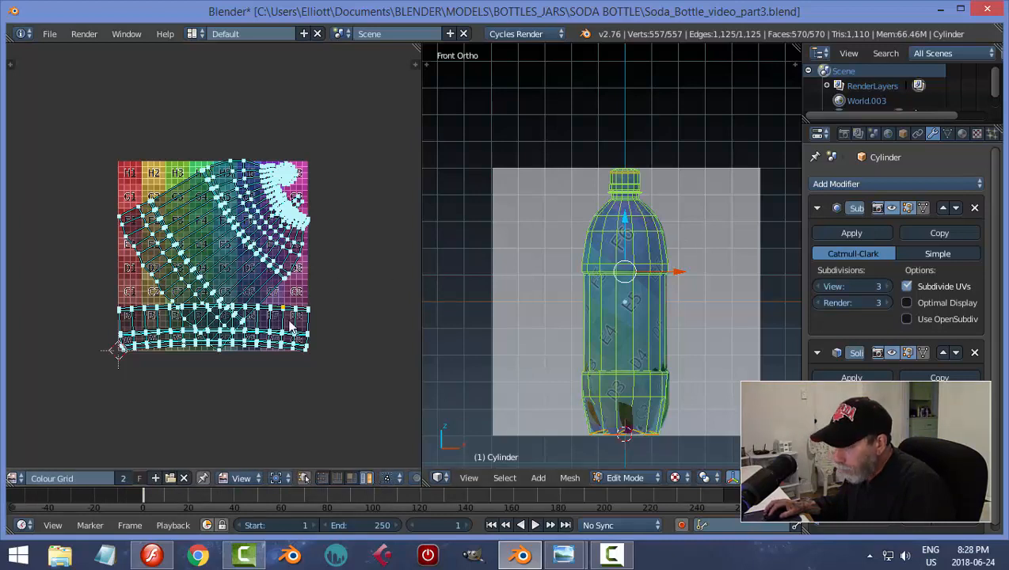
{"action": "key", "text": "ctrl+Tab"}
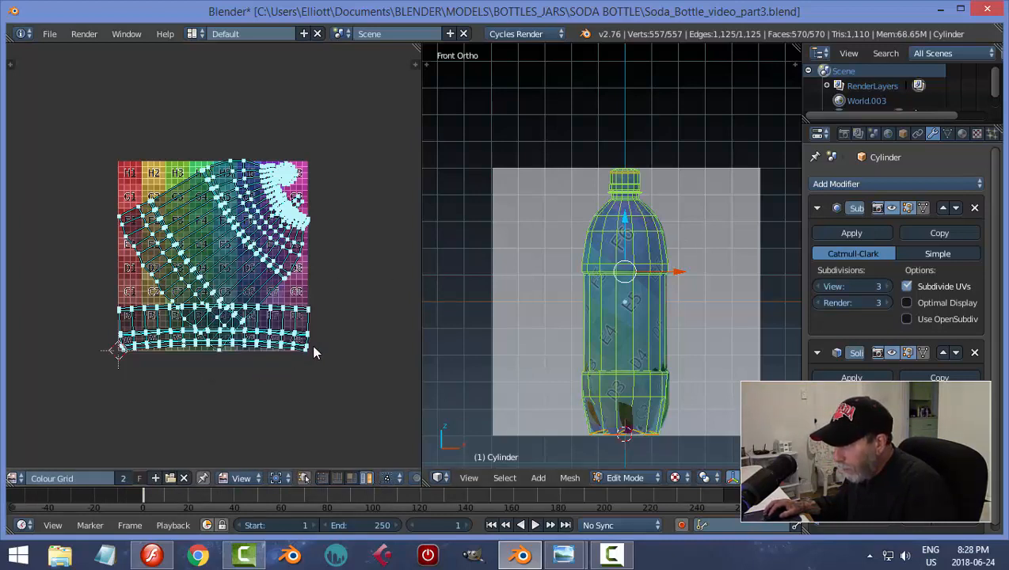
{"action": "key", "text": "ctrl+Tab"}
{"action": "left_click", "coordinate": [290, 348]}
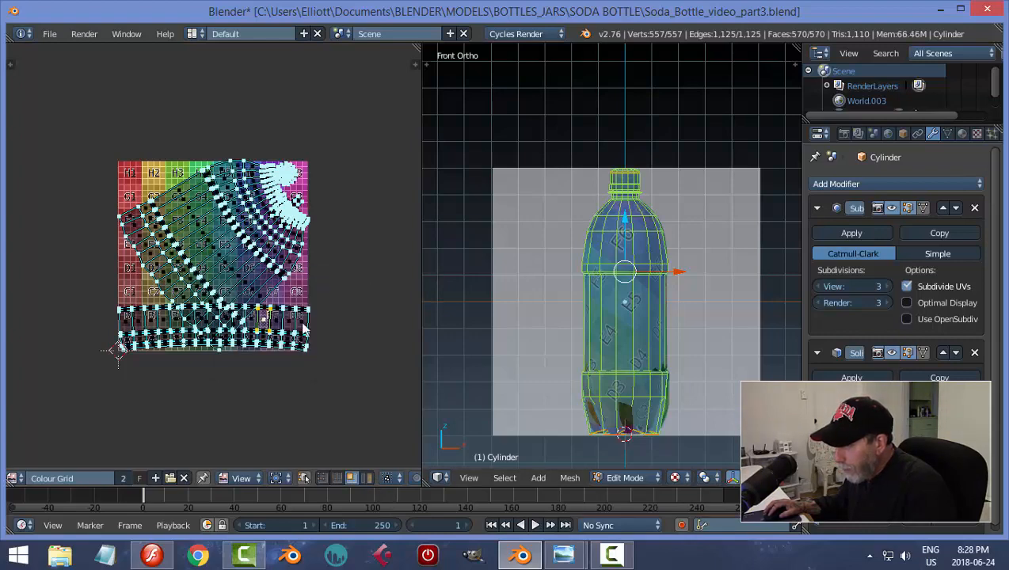
Select a single side face of the cap on the model to locate it on the colour grid, then reselect the whole mesh
{"action": "middle_click_drag", "start_coordinate": [684, 251], "coordinate": [651, 264]}
{"action": "scroll", "coordinate": [681, 195], "scroll_direction": "up", "scroll_amount": 4}
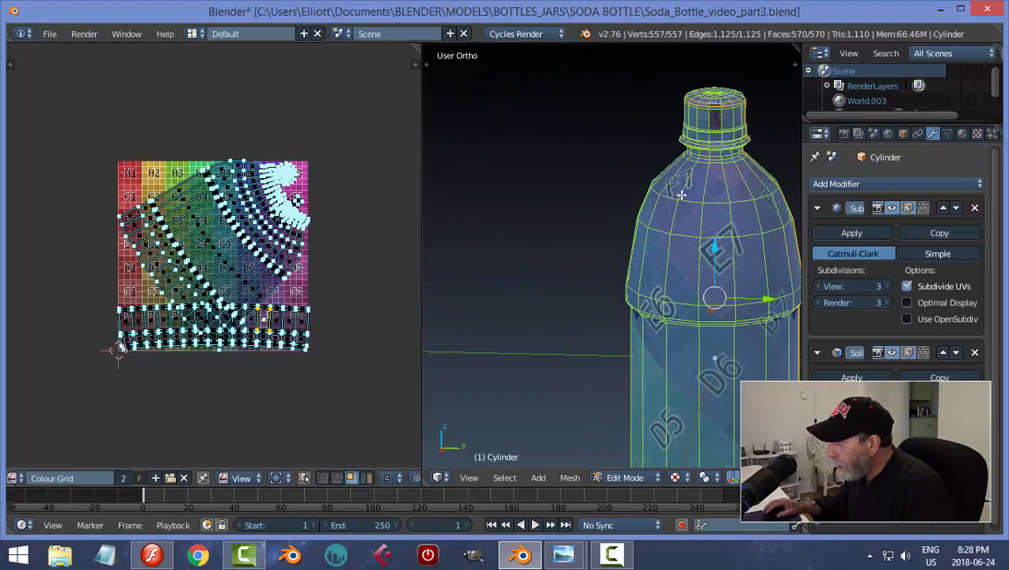
{"action": "right_click", "coordinate": [726, 121]}
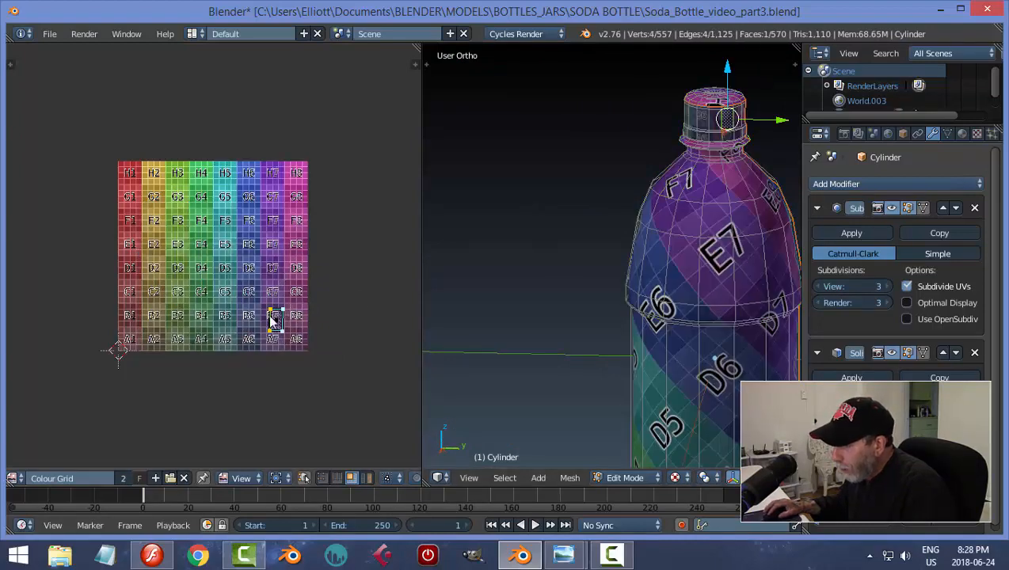
{"action": "key", "text": "a"}
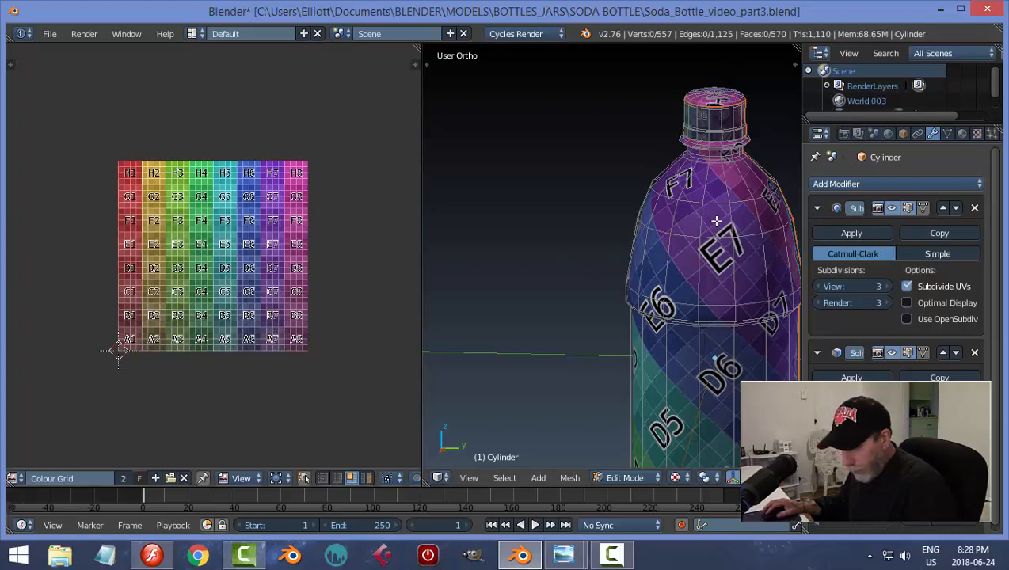
{"action": "key", "text": "a"}
{"action": "scroll", "coordinate": [342, 380], "scroll_direction": "up", "scroll_amount": 2}
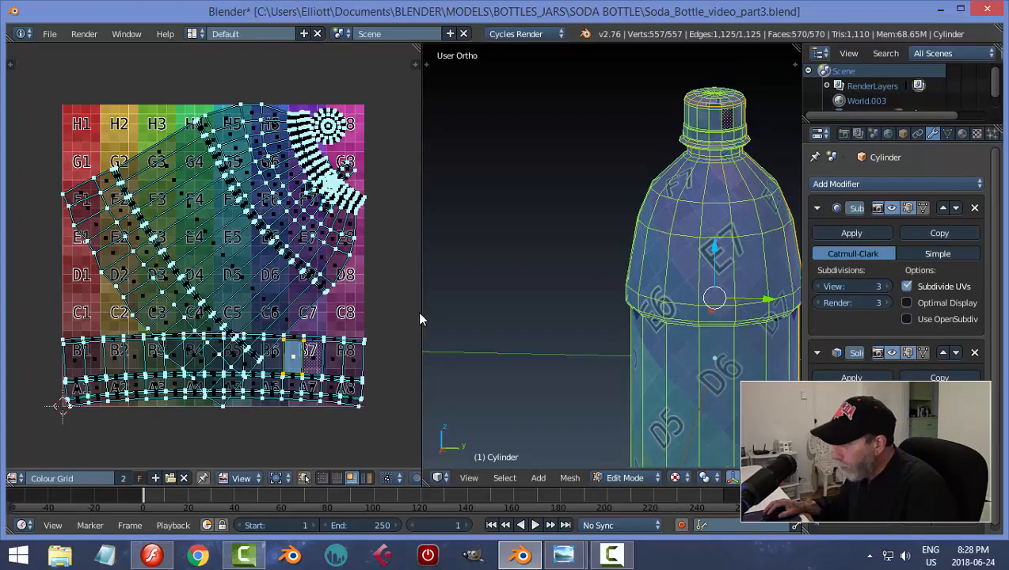
{"action": "key", "text": "a"}
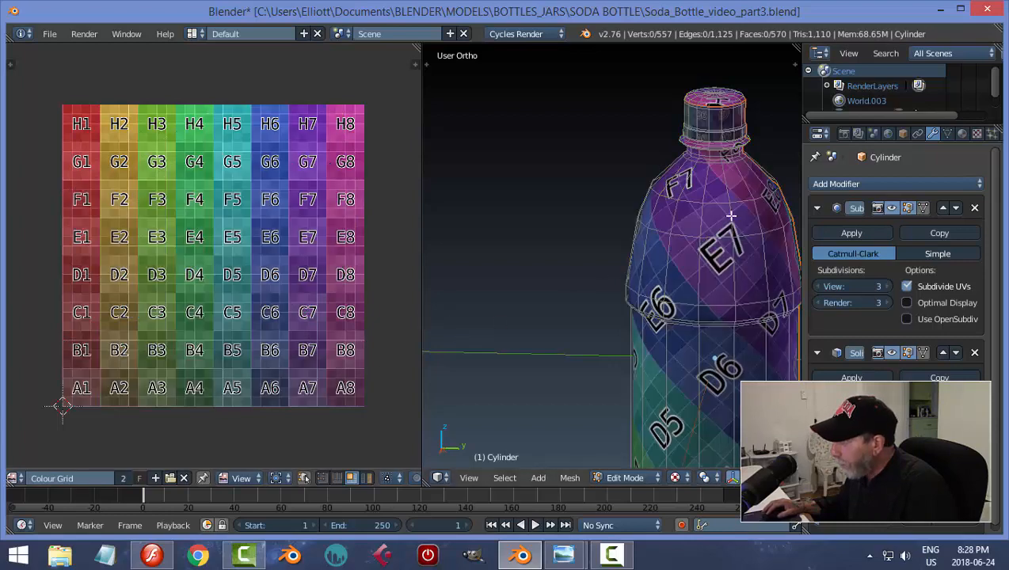
{"action": "key", "text": "a"}
Select all linked UVs of the curved cap-side strip and move that island down, clear of the colour grid's A row
{"action": "right_click", "coordinate": [294, 355]}
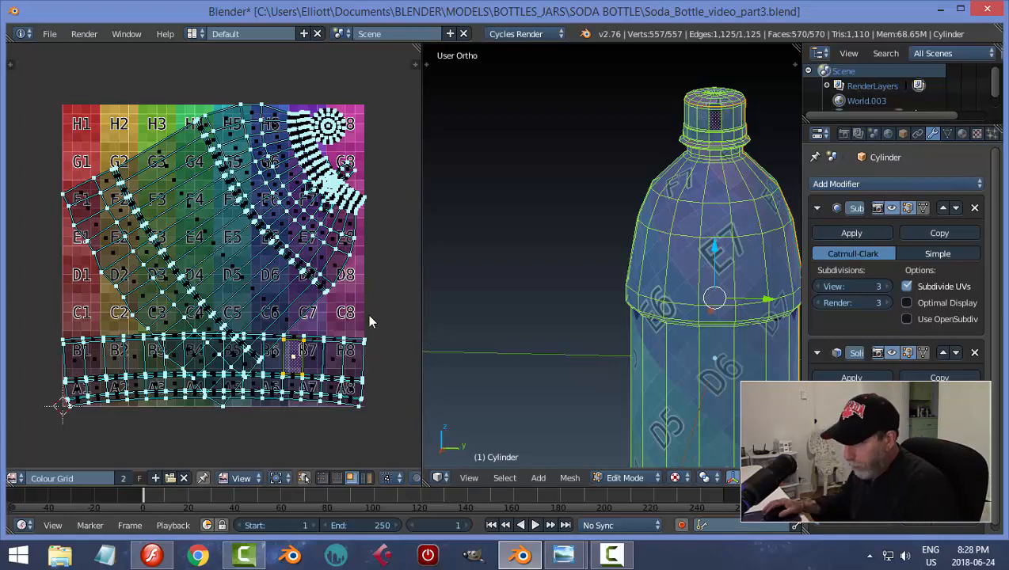
{"action": "key", "text": "ctrl+l"}
{"action": "scroll", "coordinate": [373, 317], "scroll_direction": "down", "scroll_amount": 1}
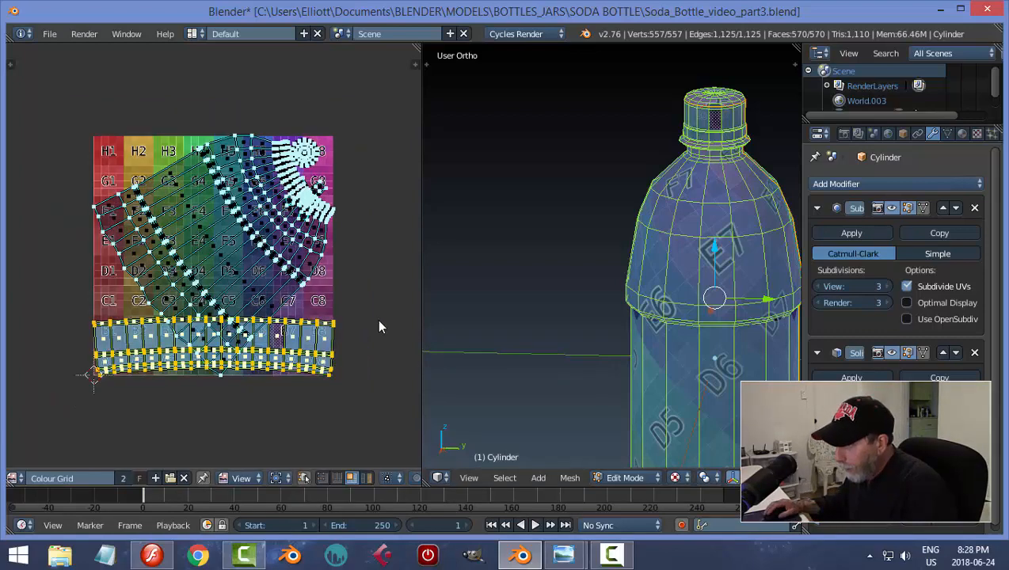
{"action": "scroll", "coordinate": [377, 327], "scroll_direction": "down", "scroll_amount": 2}
{"action": "scroll", "coordinate": [341, 342], "scroll_direction": "up", "scroll_amount": 4}
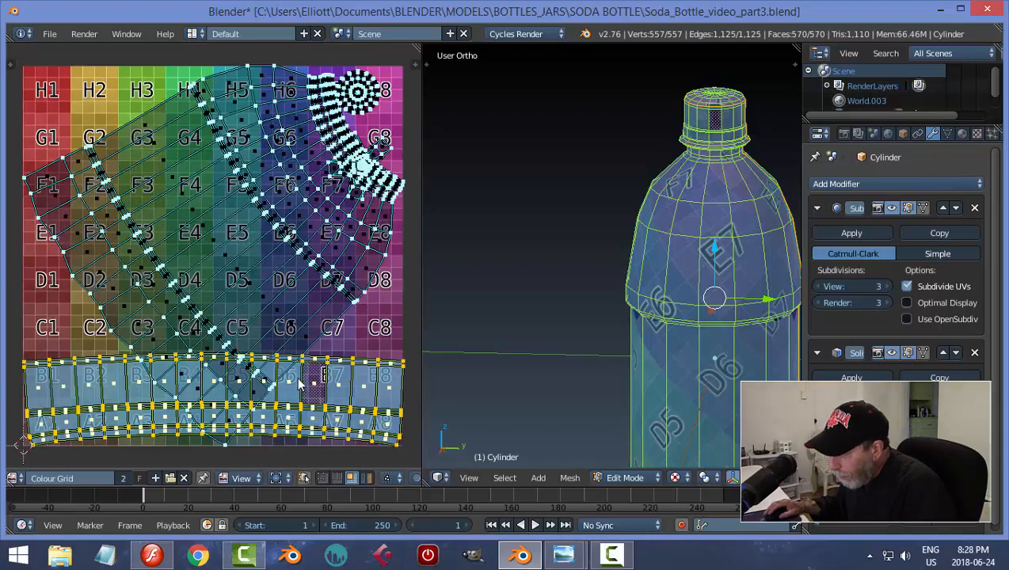
{"action": "scroll", "coordinate": [299, 383], "scroll_direction": "down", "scroll_amount": 5}
{"action": "key", "text": "g"}
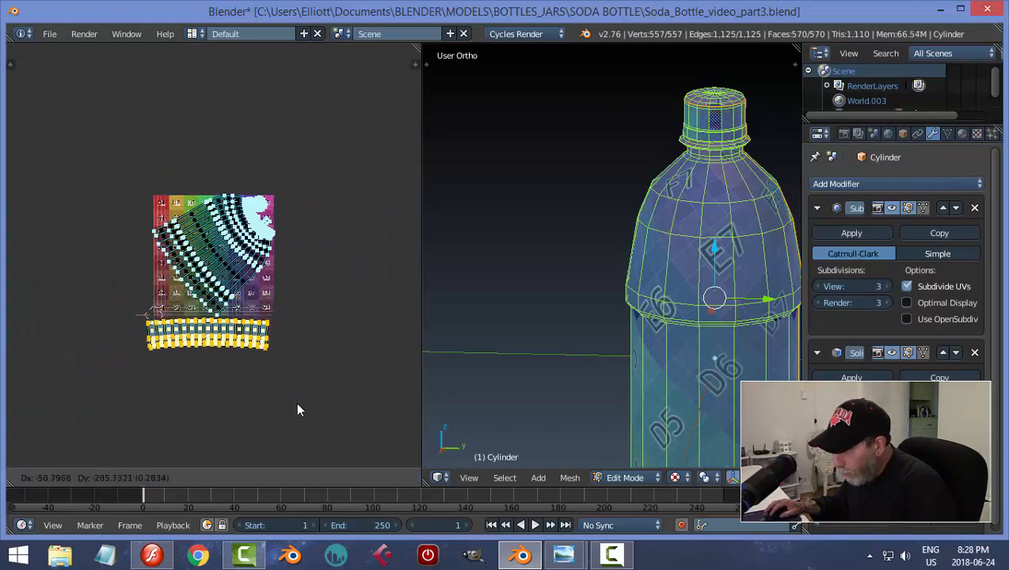
{"action": "left_click", "coordinate": [299, 409]}
{"action": "scroll", "coordinate": [358, 301], "scroll_direction": "up", "scroll_amount": 2}
{"action": "scroll", "coordinate": [358, 301], "scroll_direction": "up", "scroll_amount": 3}
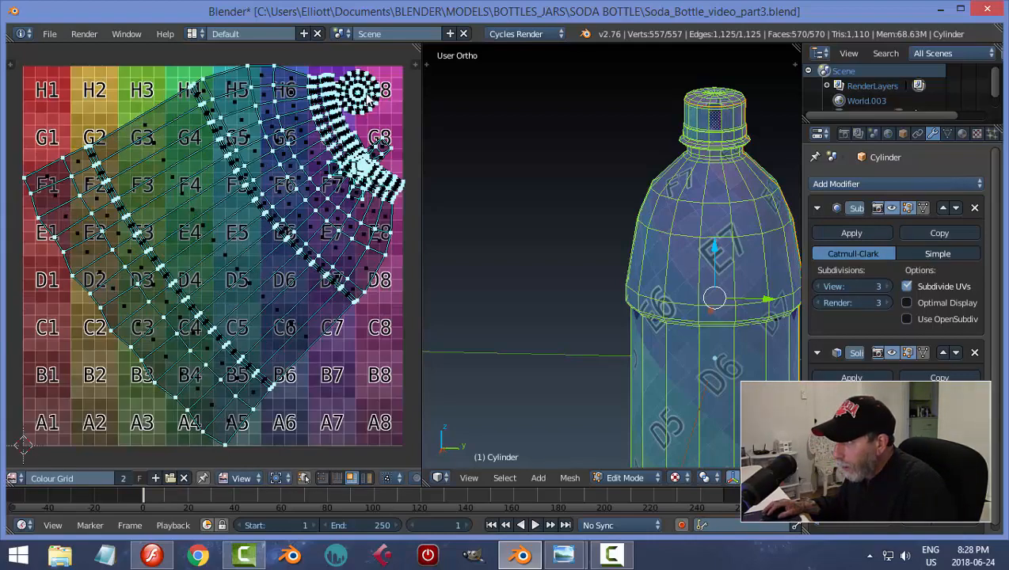
Switch the UV editor's selection mode to vertex and select a vertex on the round cap-top island
{"action": "key", "text": "ctrl+Tab"}
{"action": "left_click", "coordinate": [346, 148]}
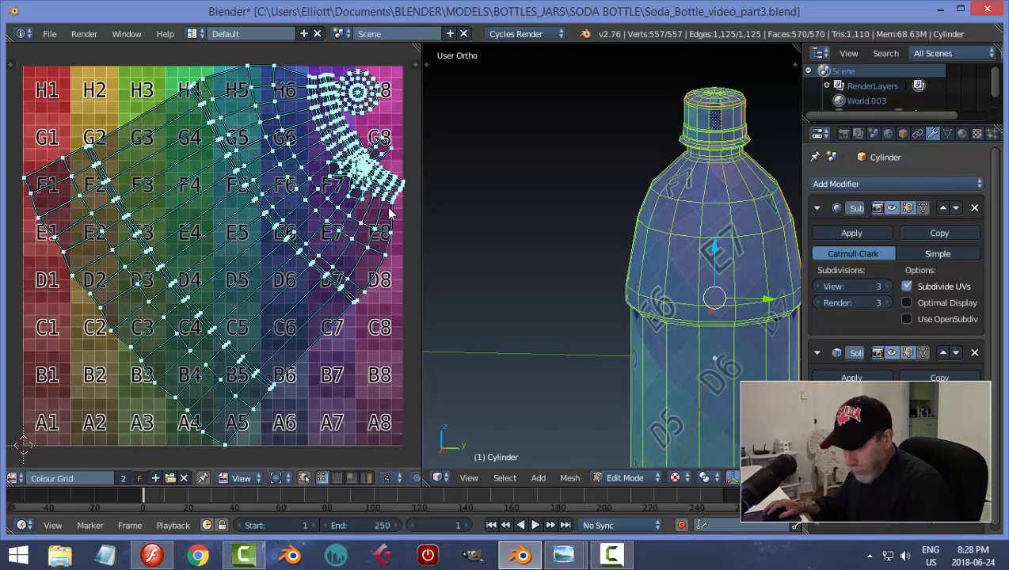
{"action": "scroll", "coordinate": [354, 275], "scroll_direction": "down", "scroll_amount": 6}
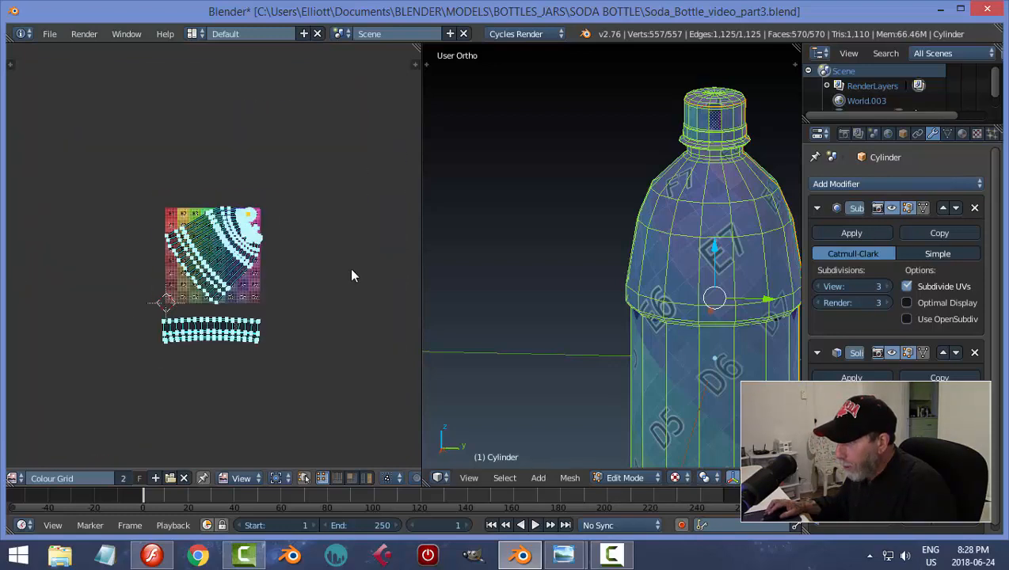
{"action": "scroll", "coordinate": [353, 275], "scroll_direction": "up", "scroll_amount": 5}
{"action": "key", "text": "a"}
{"action": "scroll", "coordinate": [349, 268], "scroll_direction": "up", "scroll_amount": 3}
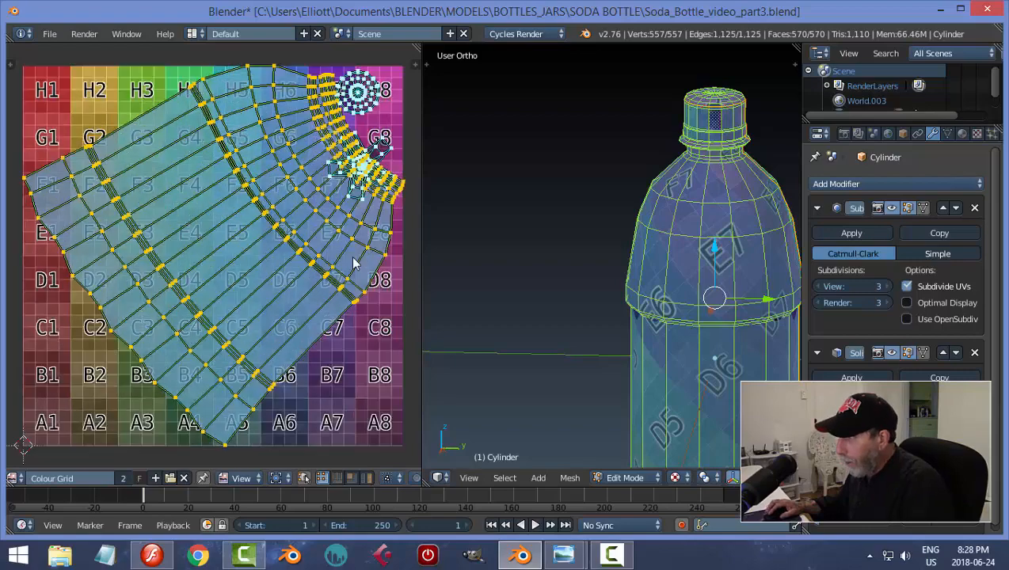
{"action": "scroll", "coordinate": [342, 198], "scroll_direction": "down", "scroll_amount": 5}
{"action": "scroll", "coordinate": [332, 250], "scroll_direction": "up", "scroll_amount": 1}
{"action": "scroll", "coordinate": [330, 243], "scroll_direction": "up", "scroll_amount": 3}
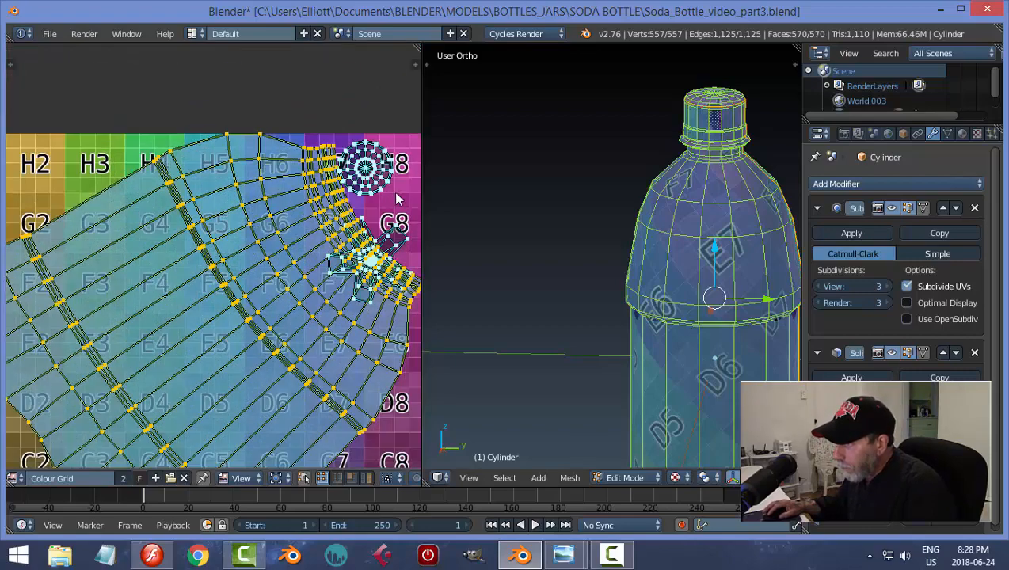
Select the entire round cap-top island and move it off the colour grid, above squares H7 and H8
{"action": "key", "text": "a"}
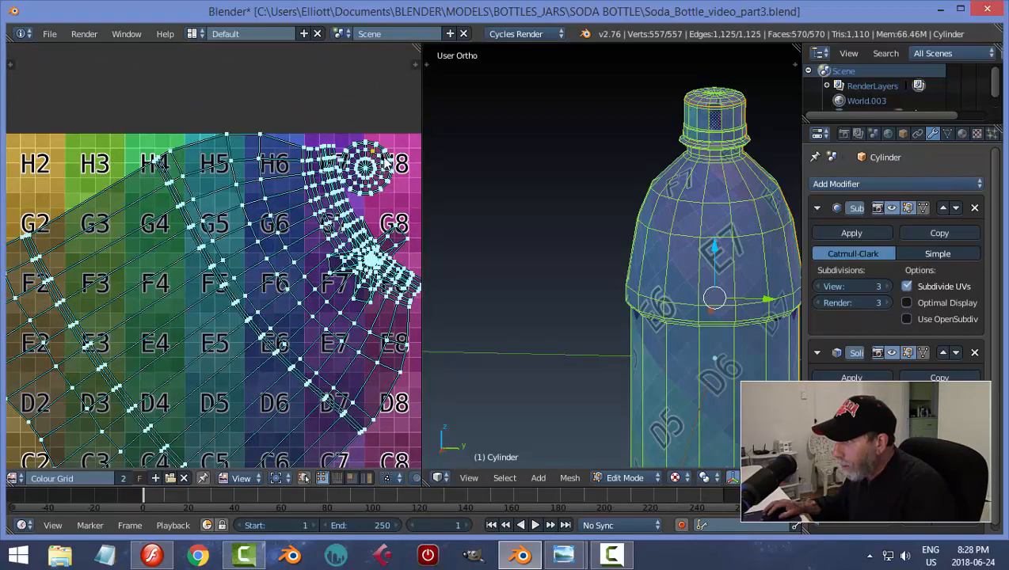
{"action": "key", "text": "l"}
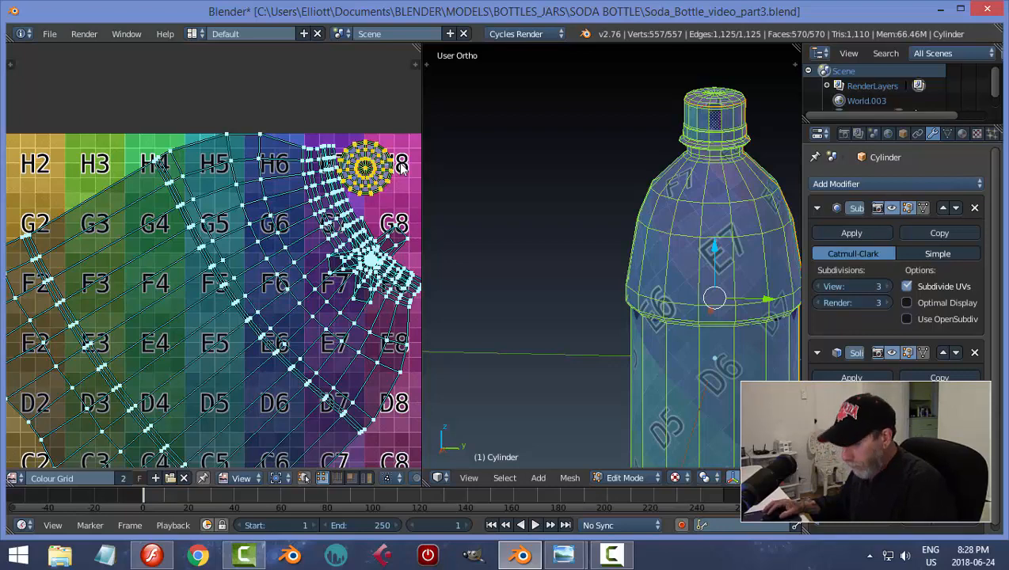
{"action": "key", "text": "g"}
{"action": "left_click", "coordinate": [382, 94]}
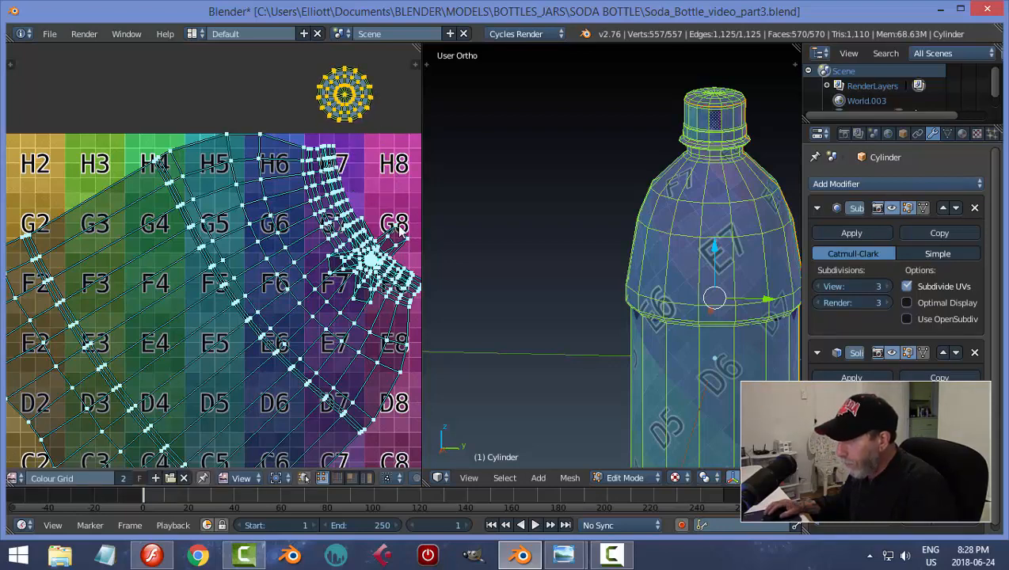
Select only the star-shaped base island and move it out of the body island, off the grid beside squares H8 and G8
{"action": "middle_click_drag", "start_coordinate": [398, 226], "coordinate": [287, 228]}
{"action": "key", "text": "a"}
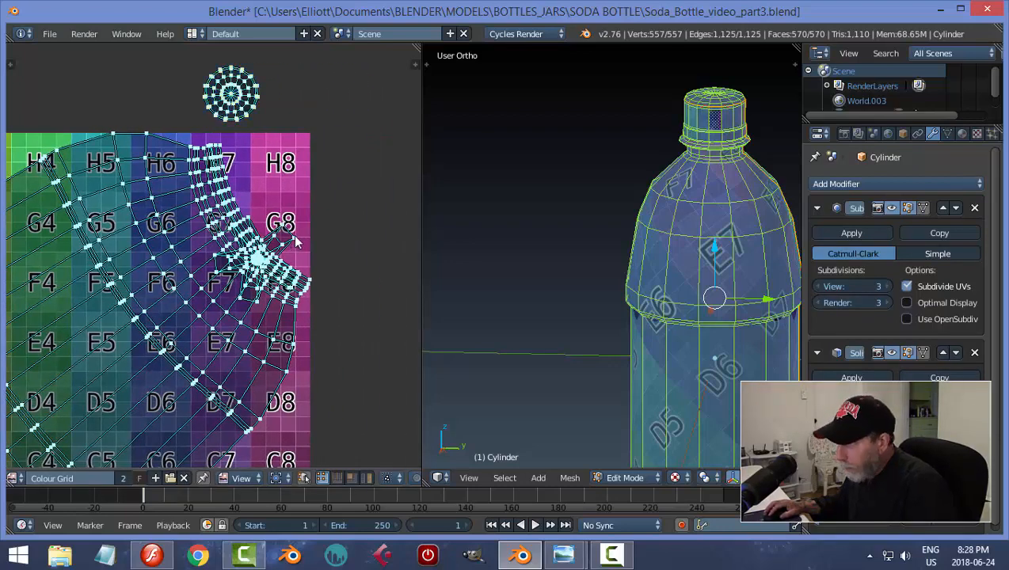
{"action": "key", "text": "ctrl+l"}
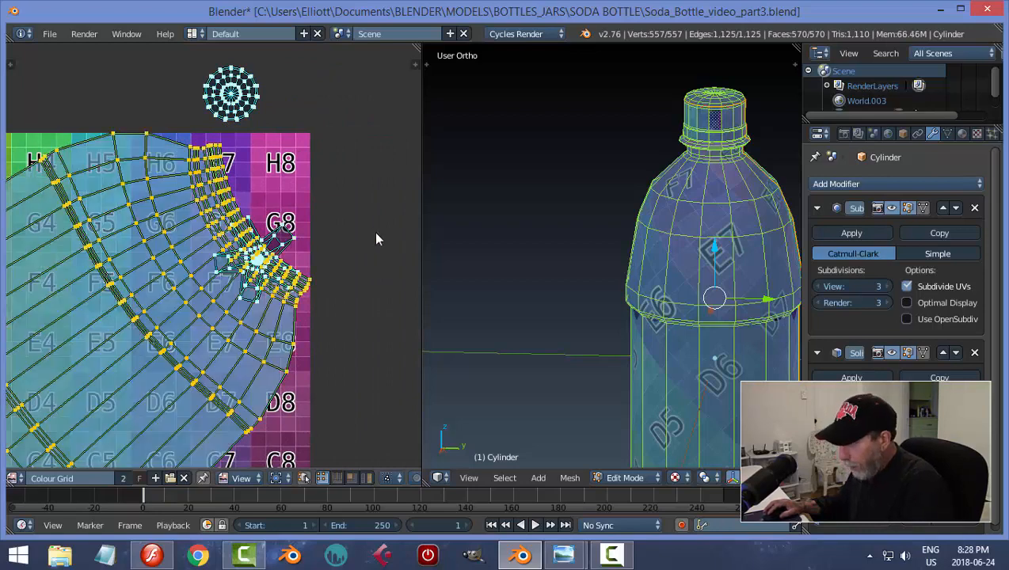
{"action": "key", "text": "a"}
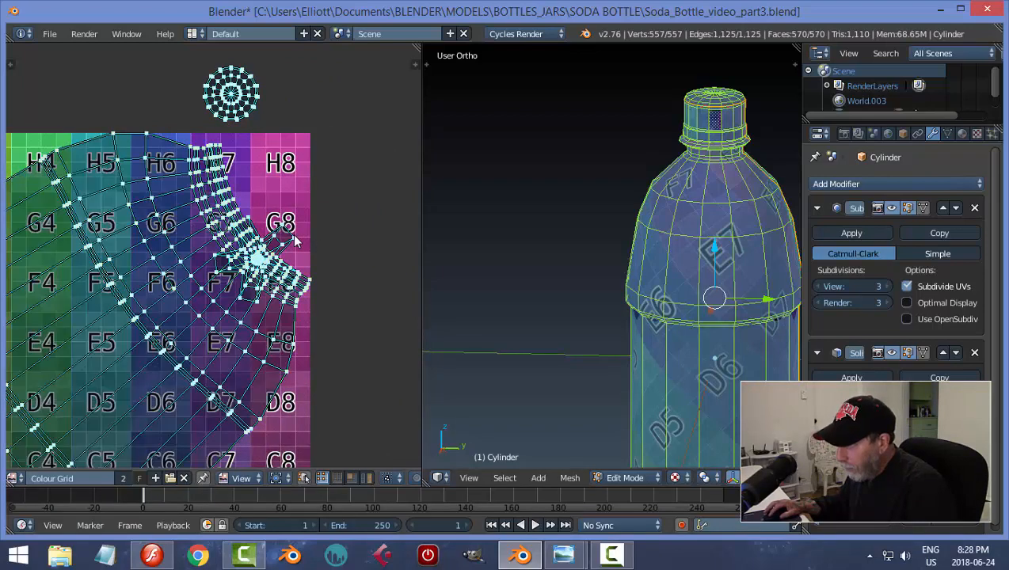
{"action": "key", "text": "ctrl+KP_Add"}
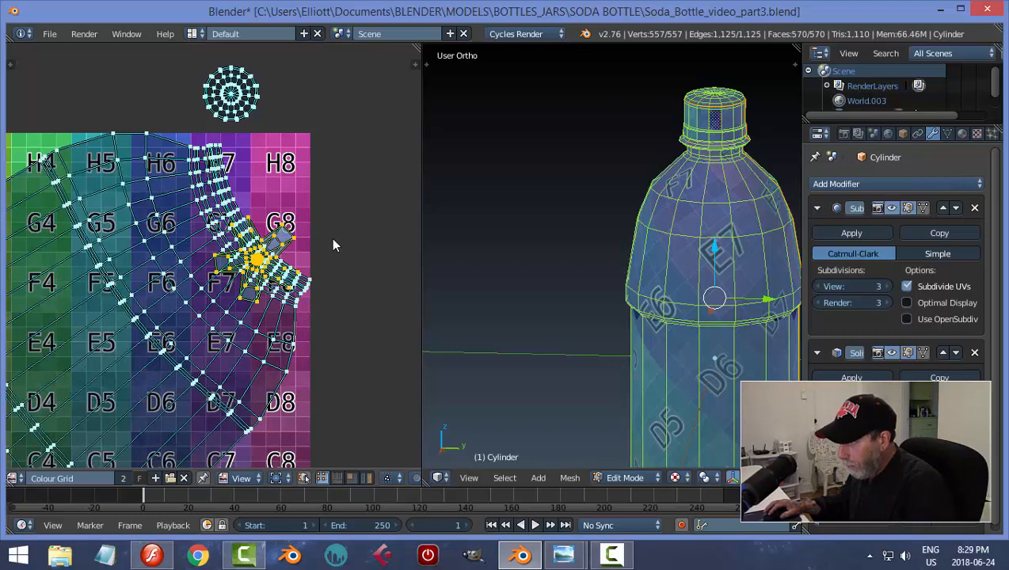
{"action": "key", "text": "g"}
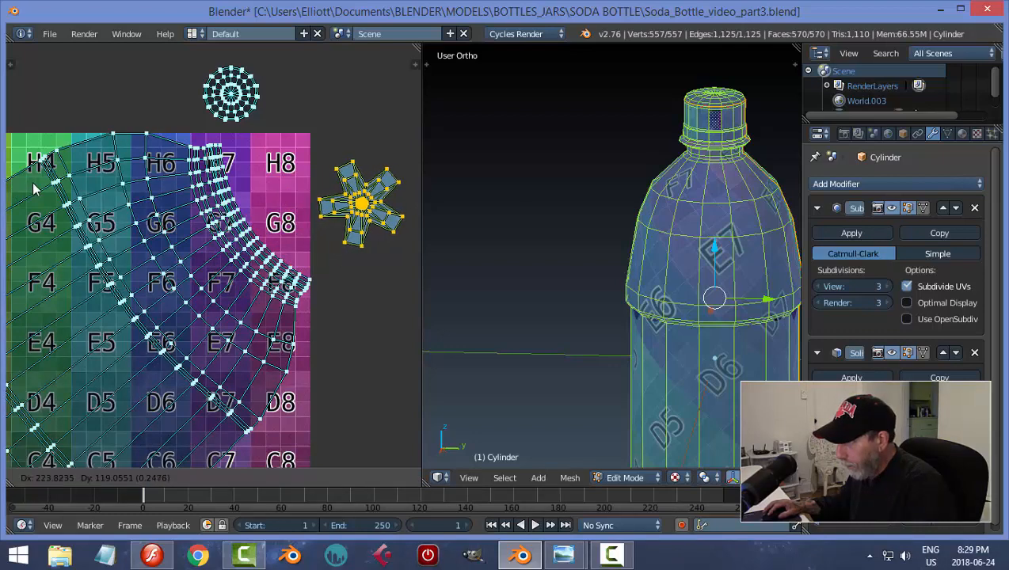
{"action": "left_click", "coordinate": [34, 189]}
Select the linked neck and body island and rotate it about -56 degrees so it stands upright with the neck uppermost
{"action": "scroll", "coordinate": [303, 278], "scroll_direction": "down", "scroll_amount": 4}
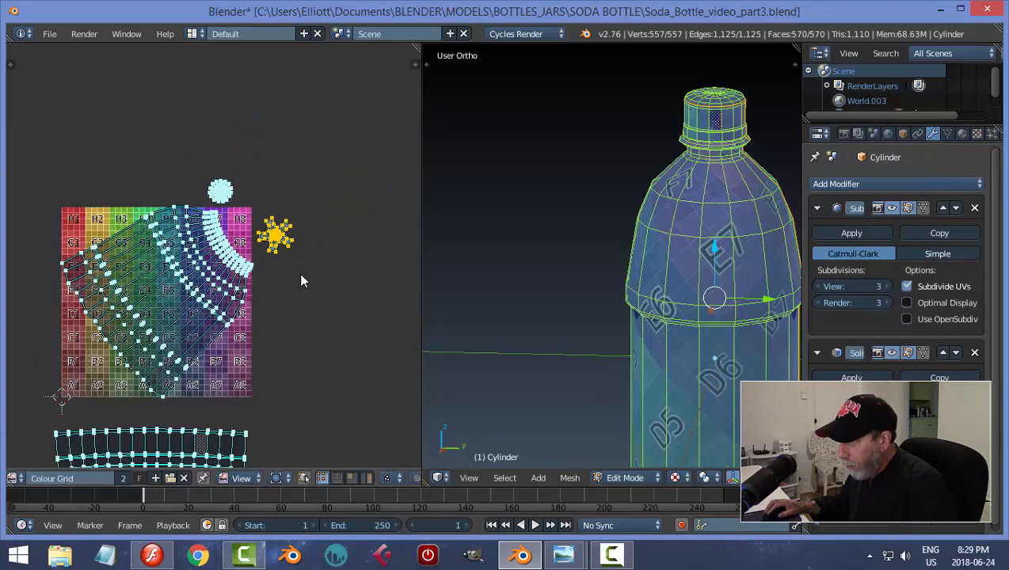
{"action": "right_click", "coordinate": [207, 266]}
{"action": "middle_click_drag", "start_coordinate": [240, 315], "coordinate": [308, 300]}
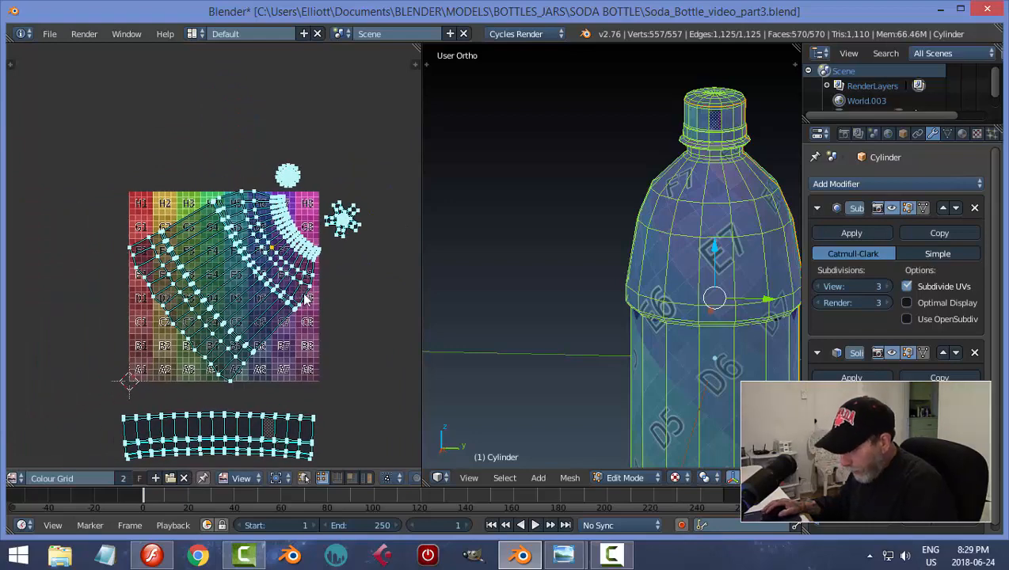
{"action": "key", "text": "ctrl+l"}
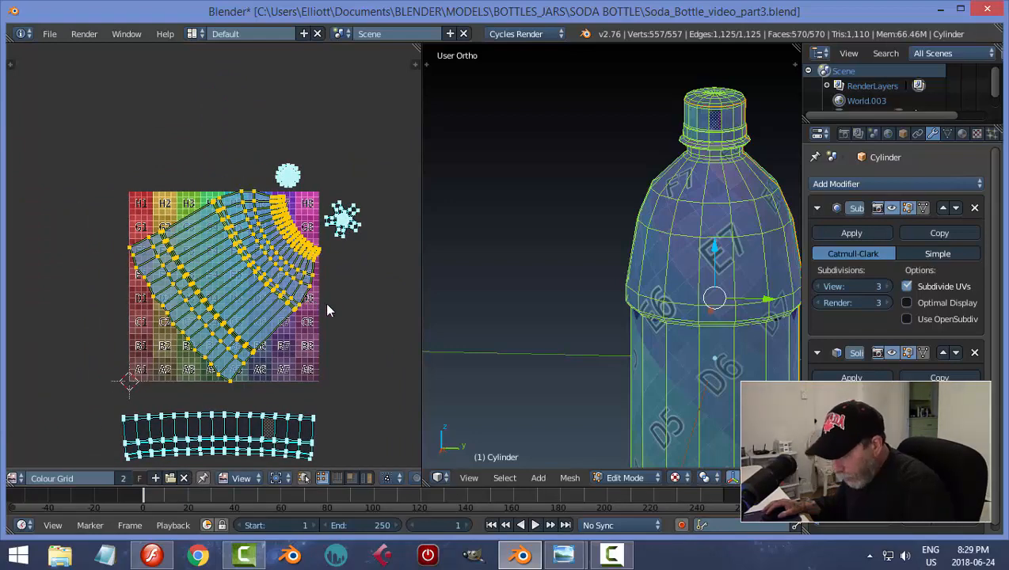
{"action": "key", "text": "r"}
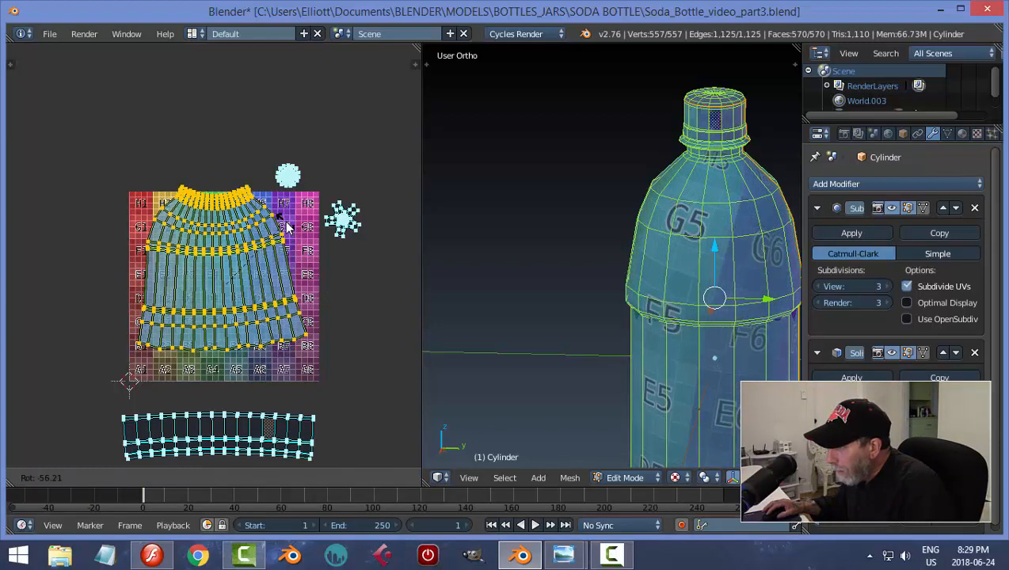
{"action": "left_click", "coordinate": [289, 229]}
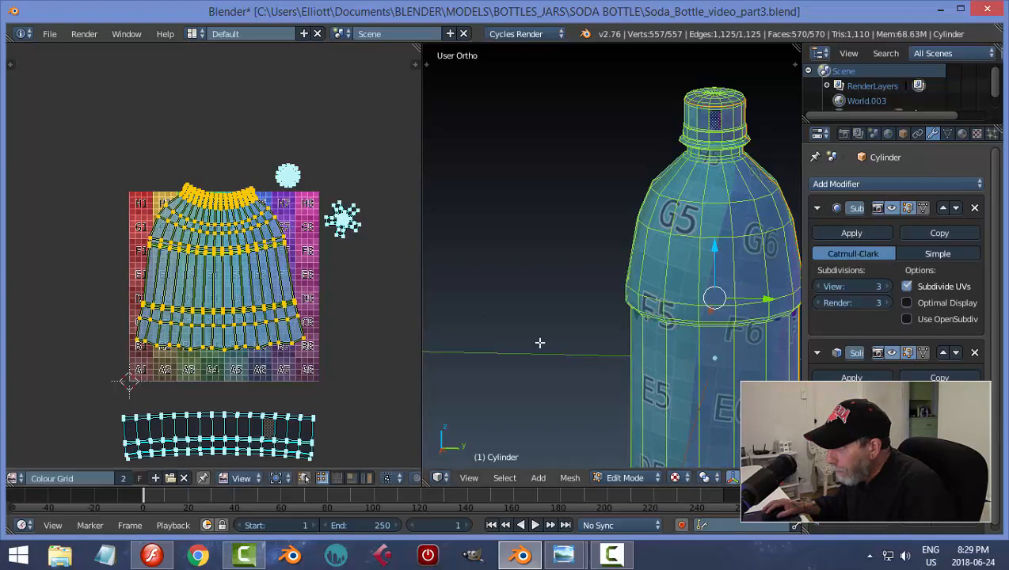
{"action": "scroll", "coordinate": [615, 356], "scroll_direction": "down", "scroll_amount": 5}
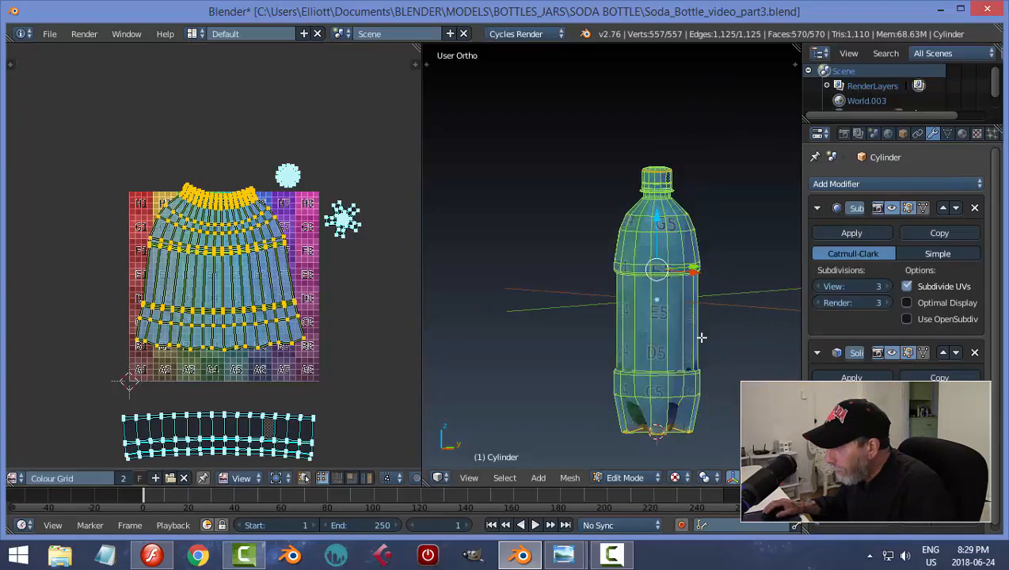
{"action": "scroll", "coordinate": [361, 356], "scroll_direction": "up", "scroll_amount": 2}
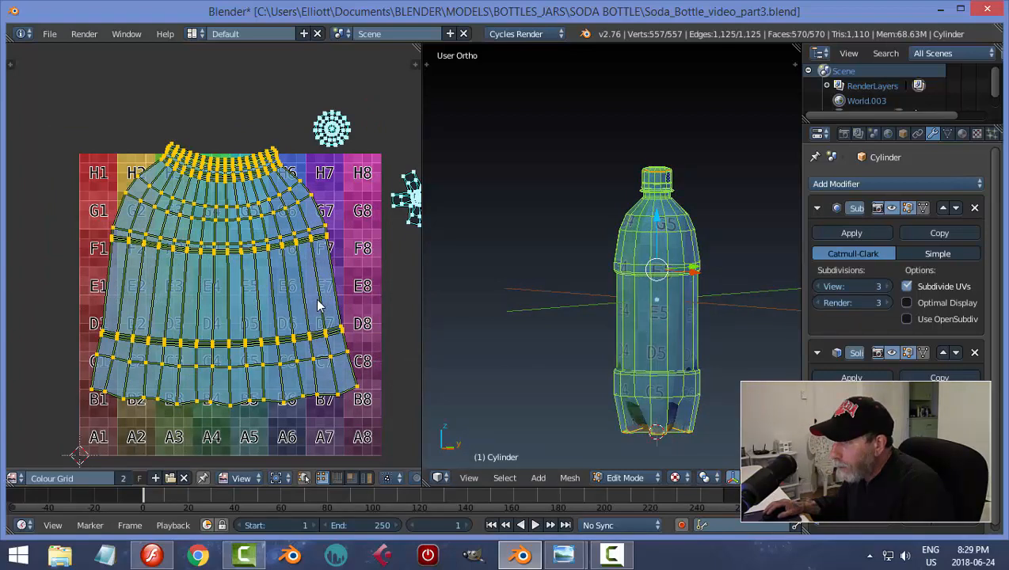
Move the selected neck and body island down so it sits inside the colour grid, below its upper edge
{"action": "middle_click_drag", "start_coordinate": [679, 333], "coordinate": [710, 326]}
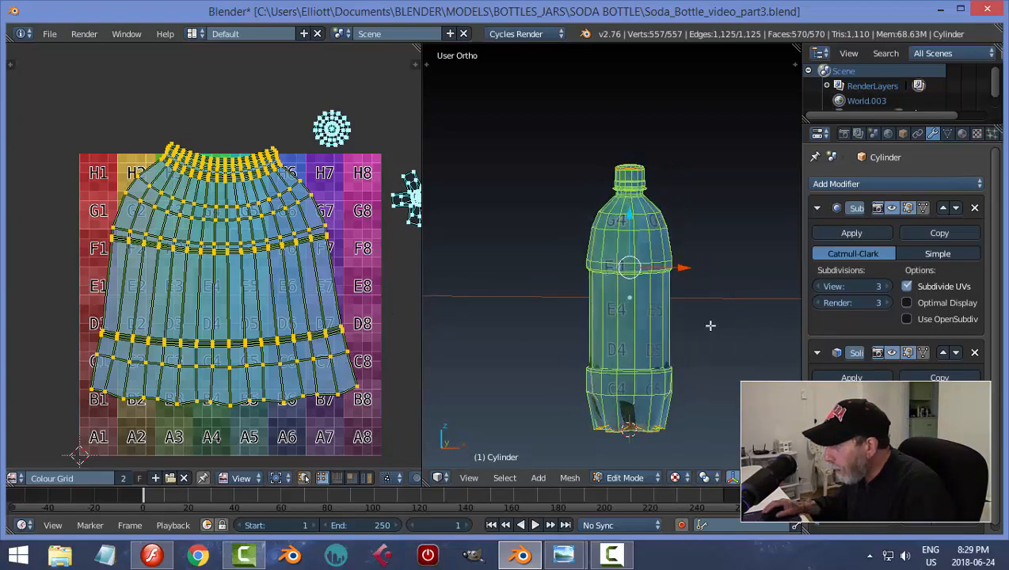
{"action": "key", "text": "g"}
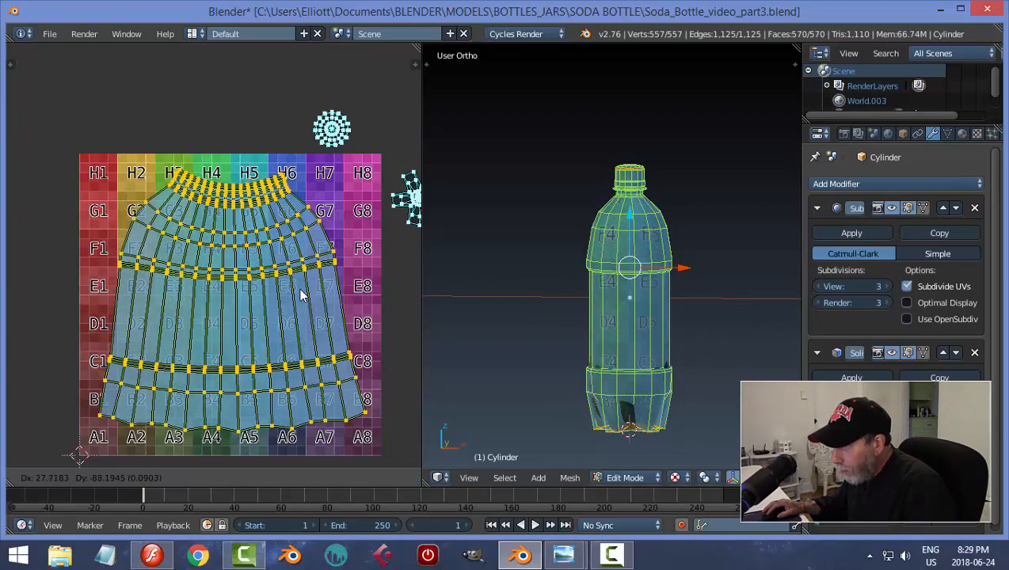
{"action": "left_click", "coordinate": [309, 307]}
Level the neck and body island by rotating it about -2 degrees on the colour grid
{"action": "scroll", "coordinate": [340, 302], "scroll_direction": "up", "scroll_amount": 2}
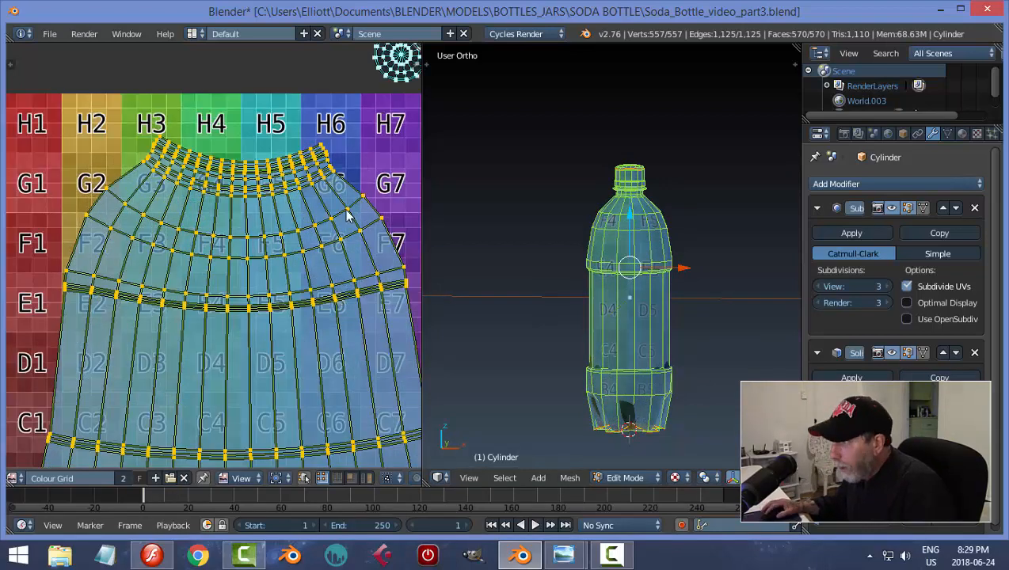
{"action": "key", "text": "r"}
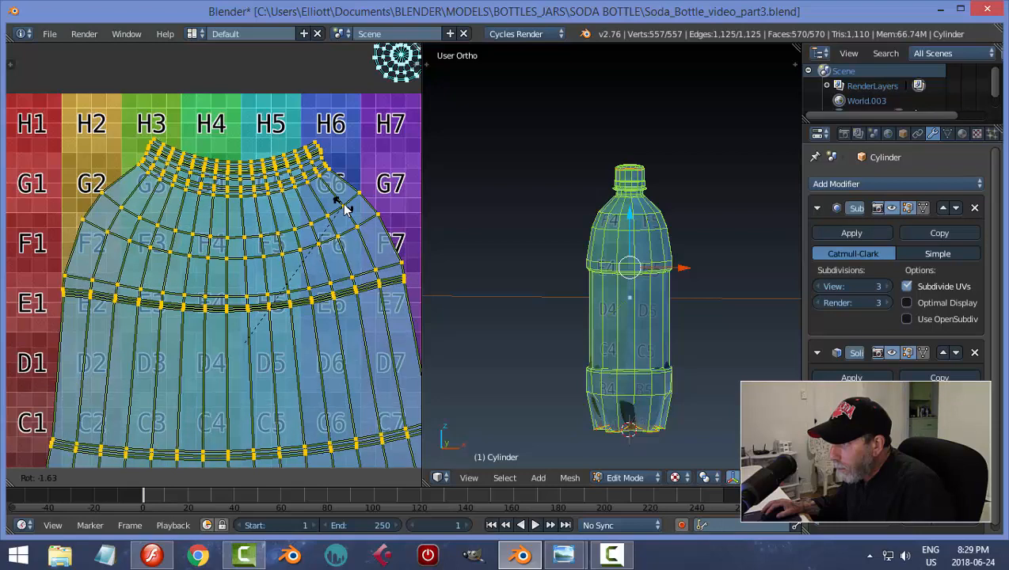
{"action": "left_click", "coordinate": [345, 207]}
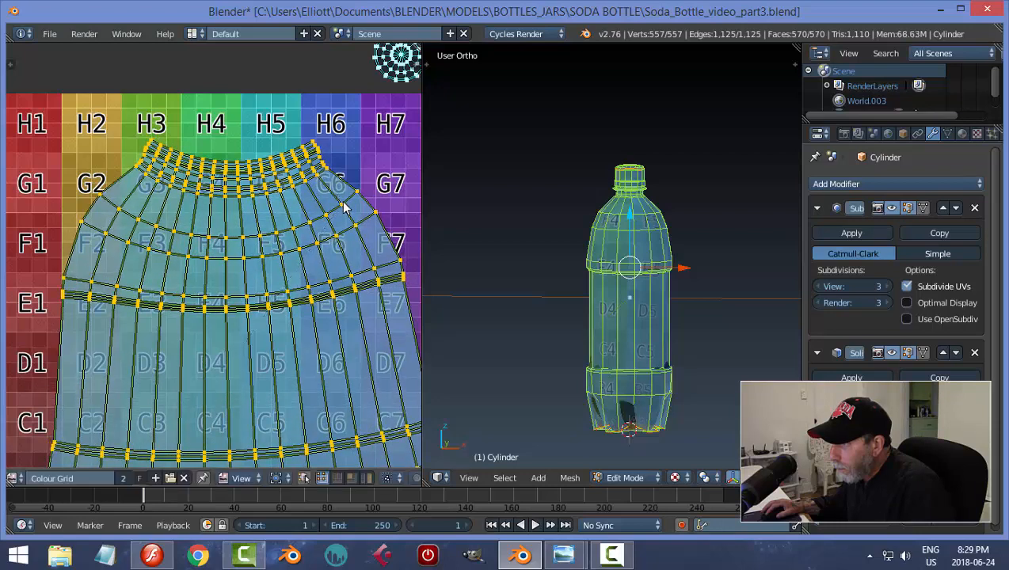
{"action": "scroll", "coordinate": [366, 247], "scroll_direction": "down", "scroll_amount": 3}
{"action": "middle_click_drag", "start_coordinate": [331, 286], "coordinate": [330, 274]}
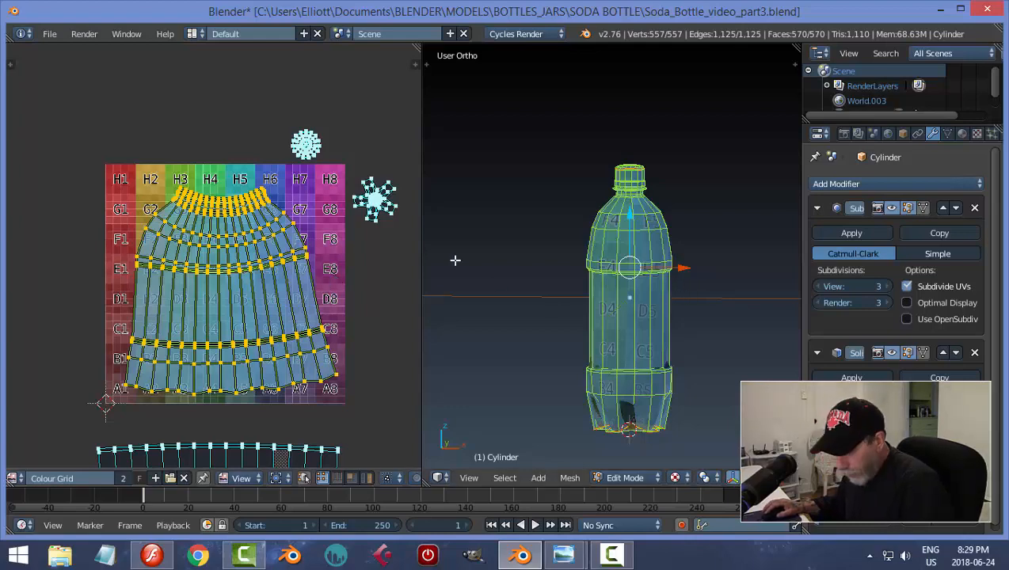
Save the project over the existing Soda_Bottle_video_part3.blend file
{"action": "key", "text": "ctrl+s"}
{"action": "left_click", "coordinate": [309, 237]}
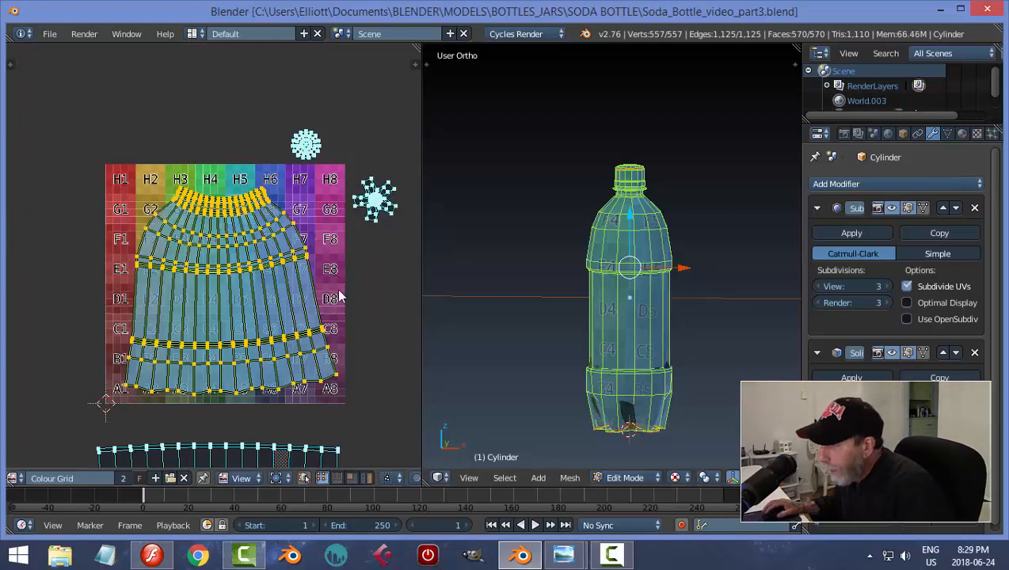
{"action": "scroll", "coordinate": [336, 287], "scroll_direction": "up", "scroll_amount": 1}
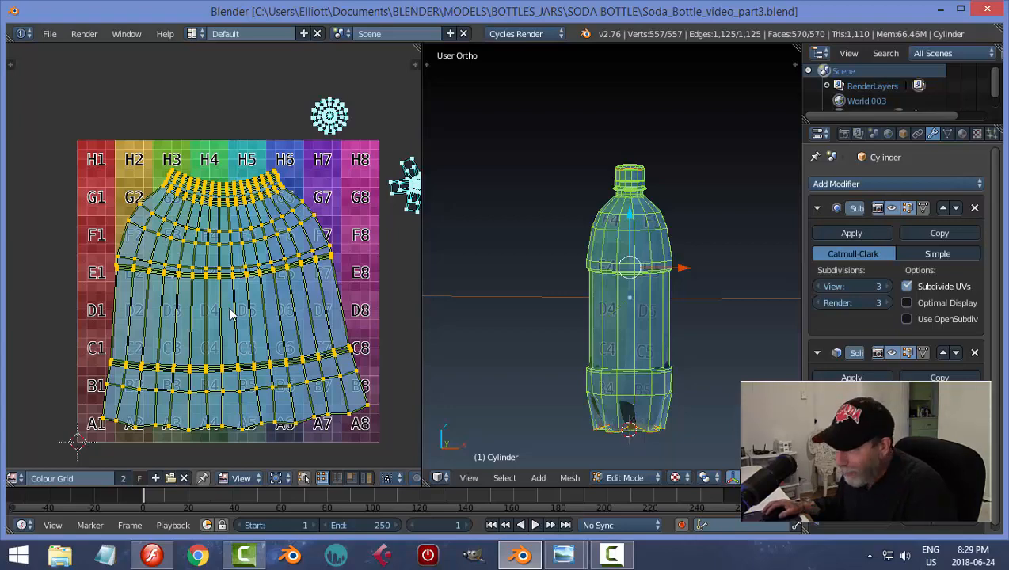
Search the add-ons in the User Preferences for "uv" and close the preferences
{"action": "left_click", "coordinate": [49, 33]}
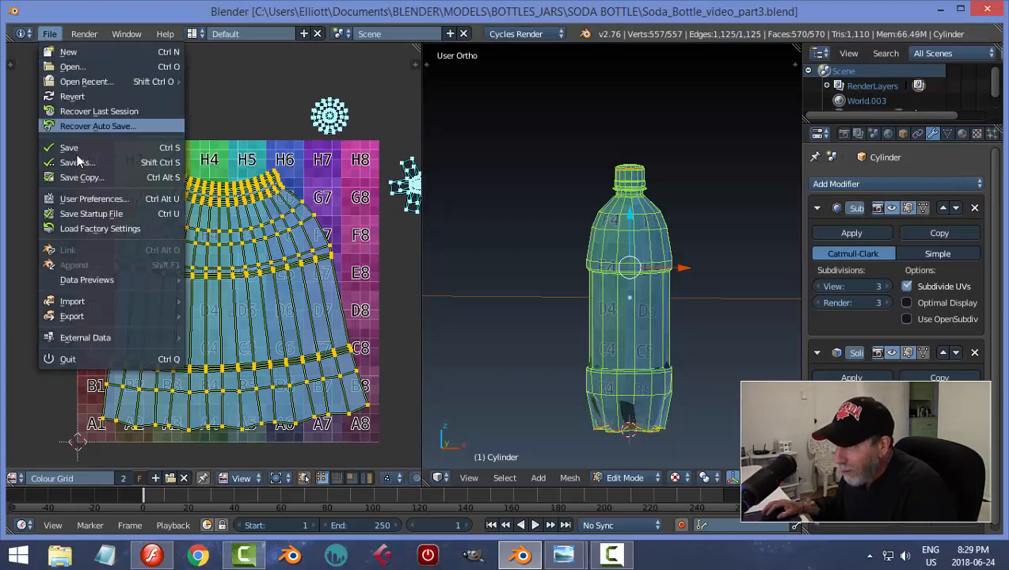
{"action": "left_click", "coordinate": [79, 198]}
{"action": "left_click", "coordinate": [266, 57]}
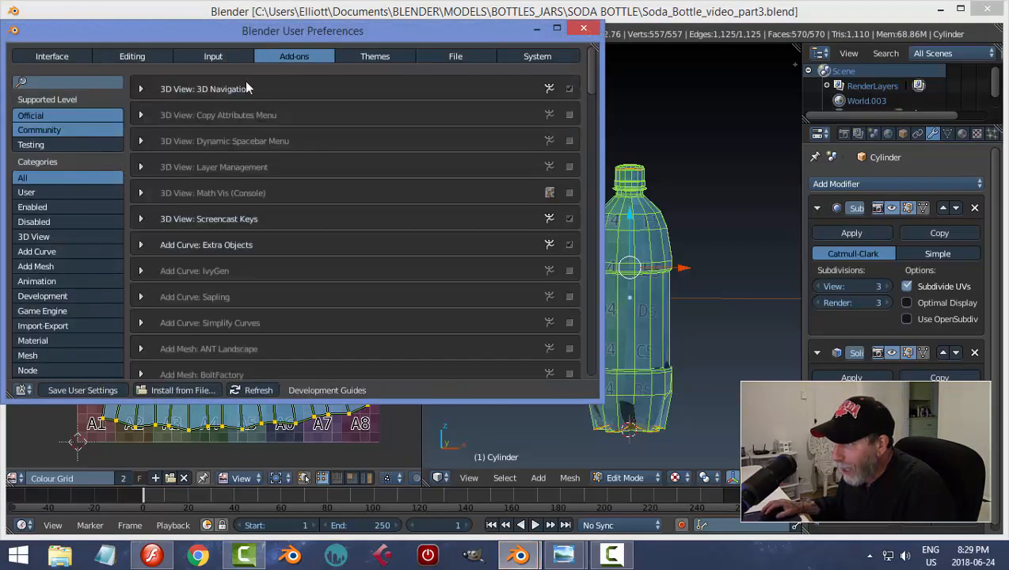
{"action": "left_click", "coordinate": [75, 83]}
{"action": "type", "text": "uv"}
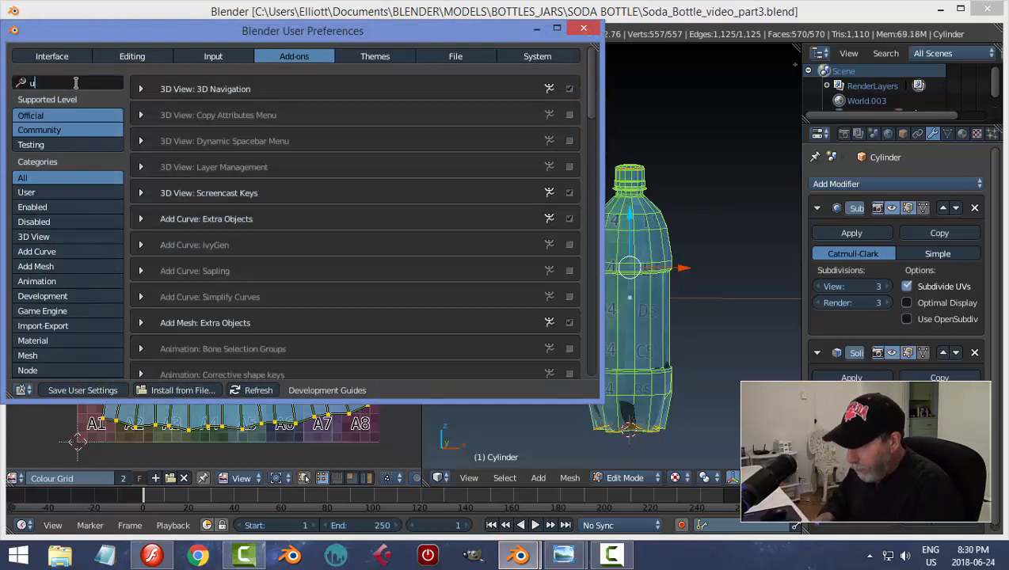
{"action": "left_click", "coordinate": [584, 28]}
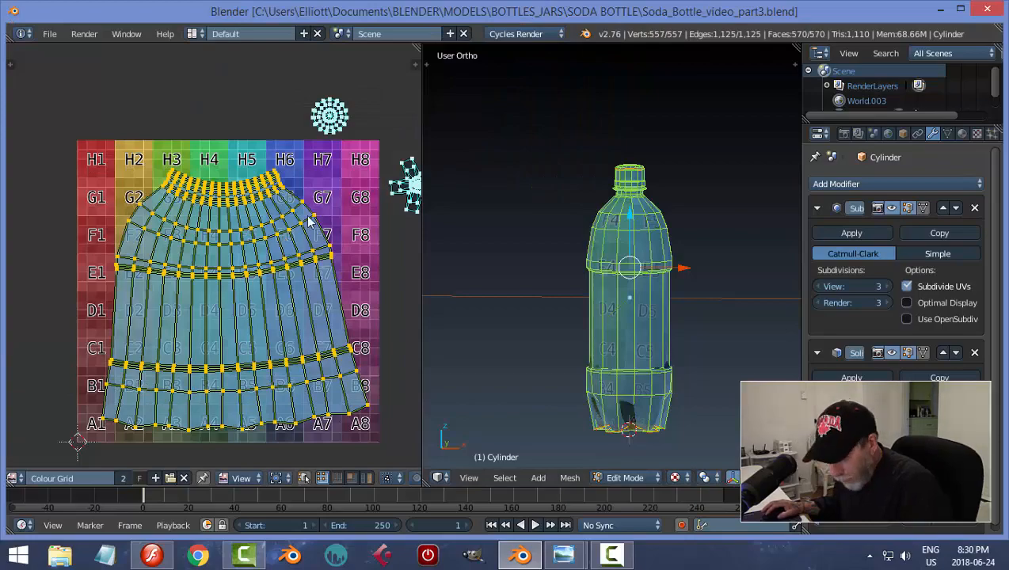
Select only the topmost edge row of the neck in the UV layout and flatten it by scaling to 0 along Y
{"action": "key", "text": "a"}
{"action": "scroll", "coordinate": [309, 221], "scroll_direction": "up", "scroll_amount": 4}
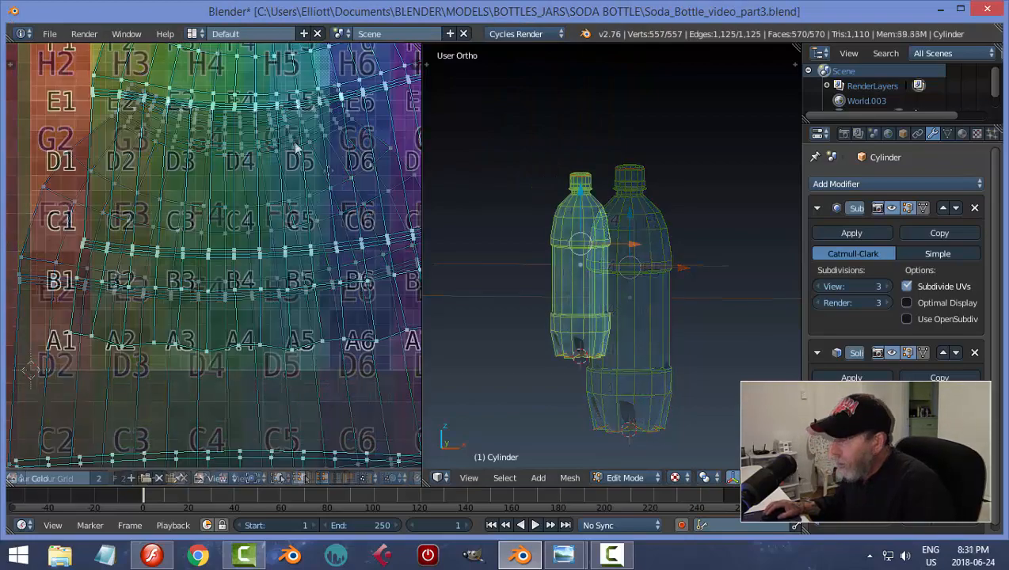
{"action": "scroll", "coordinate": [305, 138], "scroll_direction": "down", "scroll_amount": 2}
{"action": "scroll", "coordinate": [261, 131], "scroll_direction": "up", "scroll_amount": 3}
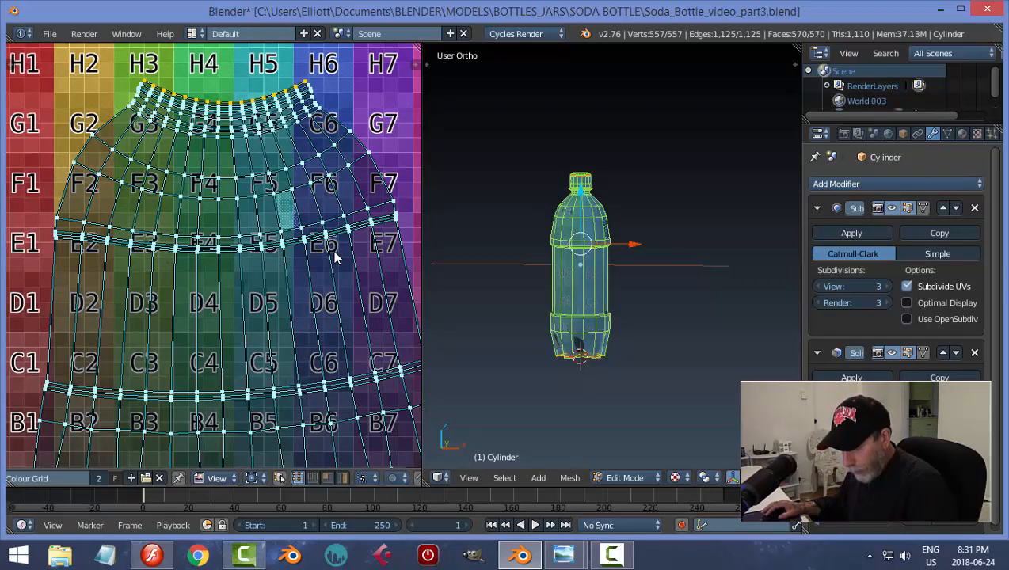
{"action": "key", "text": "s"}
{"action": "key", "text": "y"}
{"action": "key", "text": "0"}
{"action": "key", "text": "Return"}
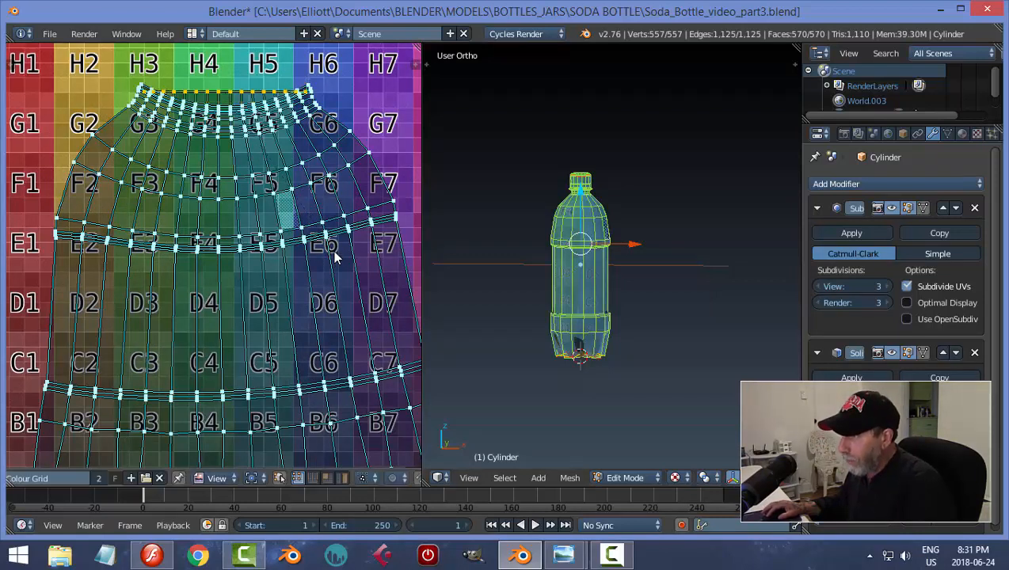
Flatten the neck's second UV row with a Y scale of 0 and clear the selection
{"action": "scroll", "coordinate": [332, 254], "scroll_direction": "up", "scroll_amount": 4}
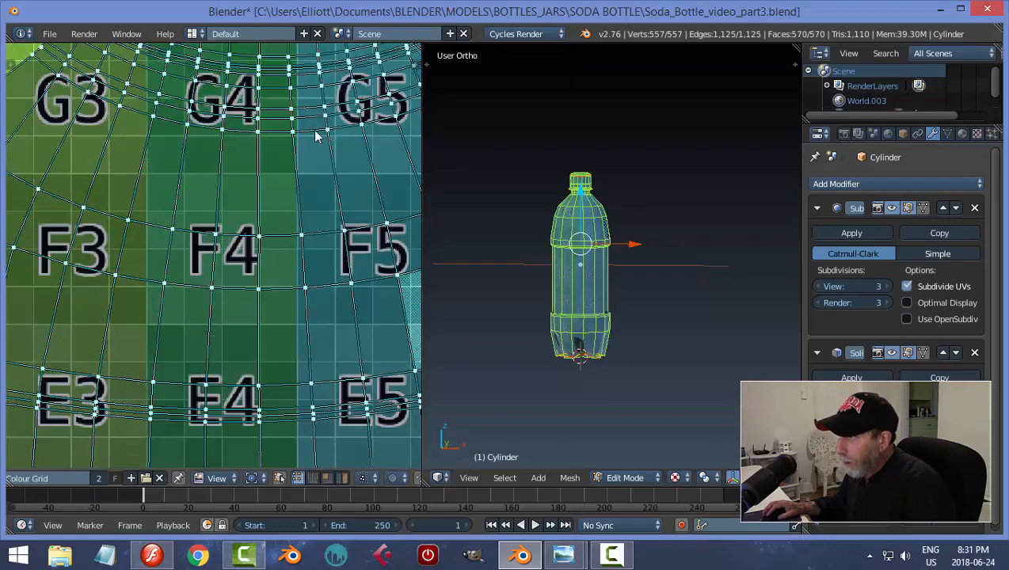
{"action": "middle_click_drag", "start_coordinate": [315, 136], "coordinate": [299, 305]}
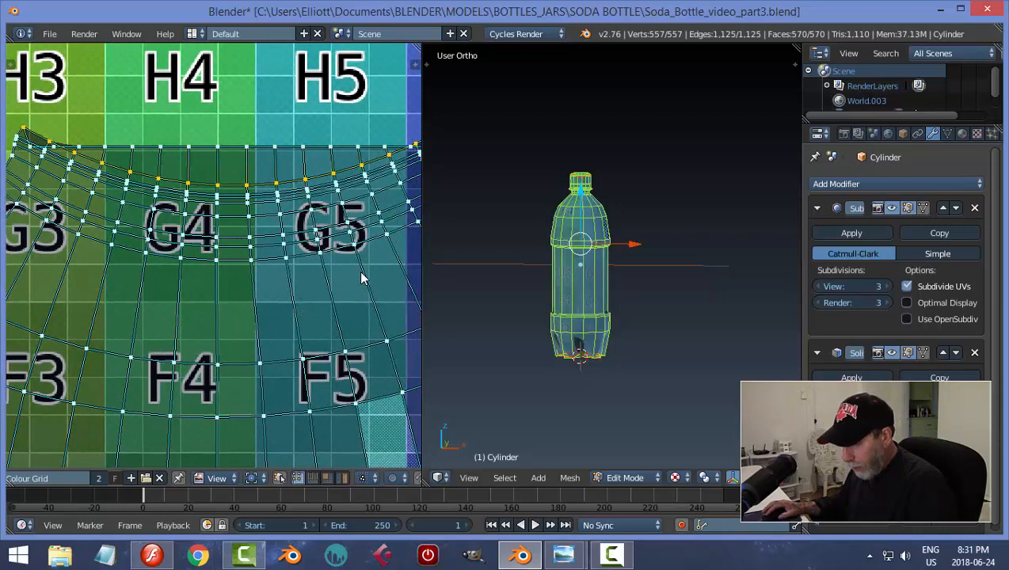
{"action": "key", "text": "s"}
{"action": "key", "text": "y"}
{"action": "key", "text": "0"}
{"action": "key", "text": "Return"}
{"action": "key", "text": "a"}
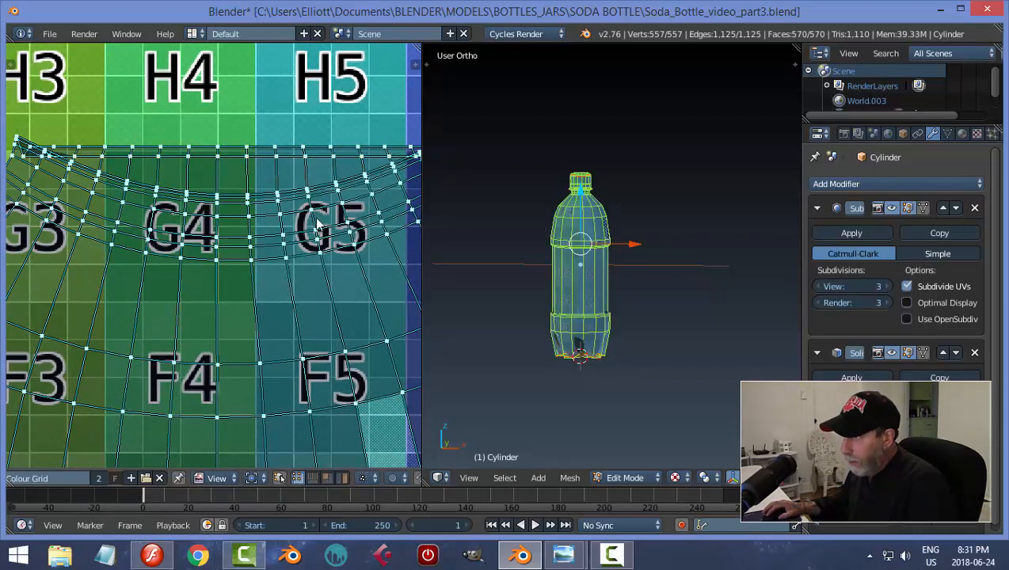
Straighten the third and fourth UV rows of the neck individually, scaling each to 0 along Y
{"action": "key", "text": "s"}
{"action": "key", "text": "y"}
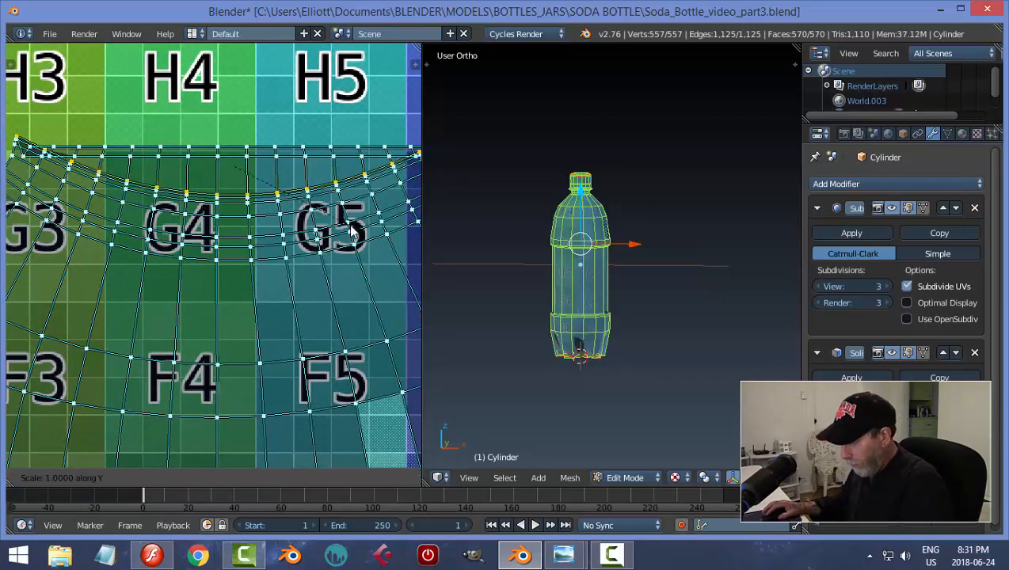
{"action": "key", "text": "0"}
{"action": "key", "text": "Return"}
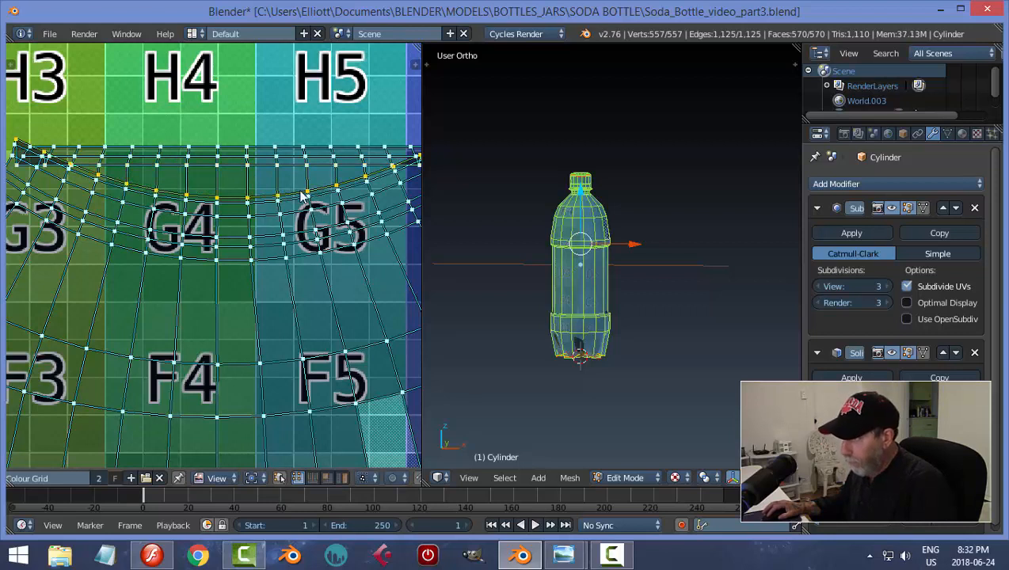
{"action": "right_click", "coordinate": [301, 194], "text": "alt"}
{"action": "key", "text": "s"}
{"action": "key", "text": "y"}
{"action": "key", "text": "0"}
{"action": "key", "text": "Return"}
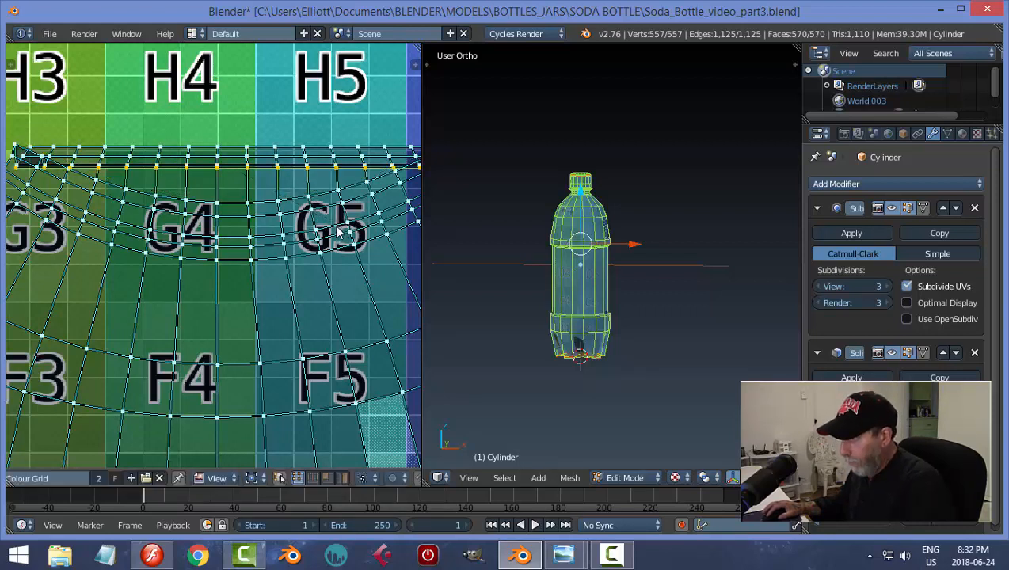
Straighten the fifth and sixth UV rows of the neck one at a time with a Y scale of 0
{"action": "right_click", "coordinate": [293, 203], "text": "alt"}
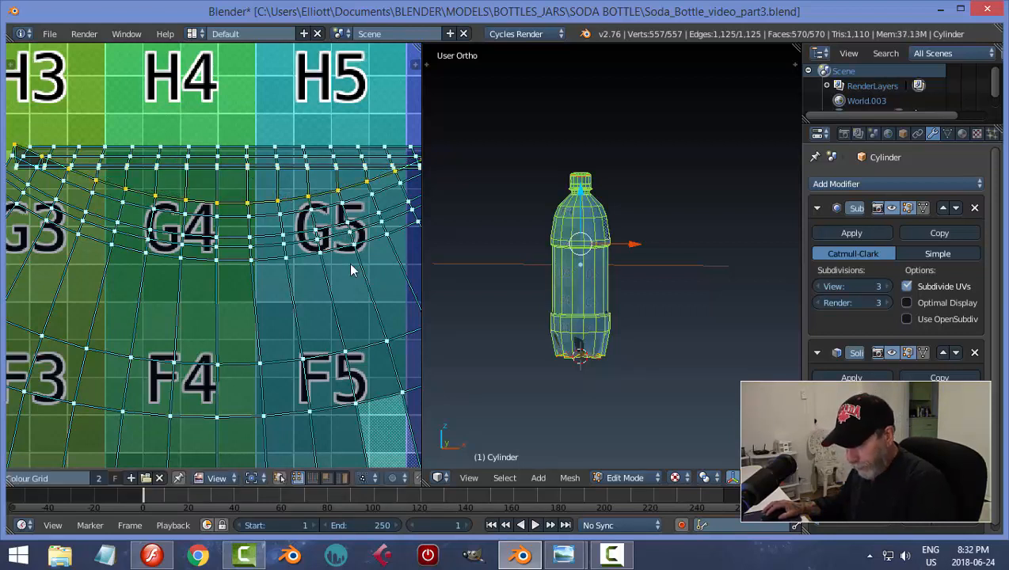
{"action": "key", "text": "s"}
{"action": "key", "text": "y"}
{"action": "key", "text": "0"}
{"action": "key", "text": "Return"}
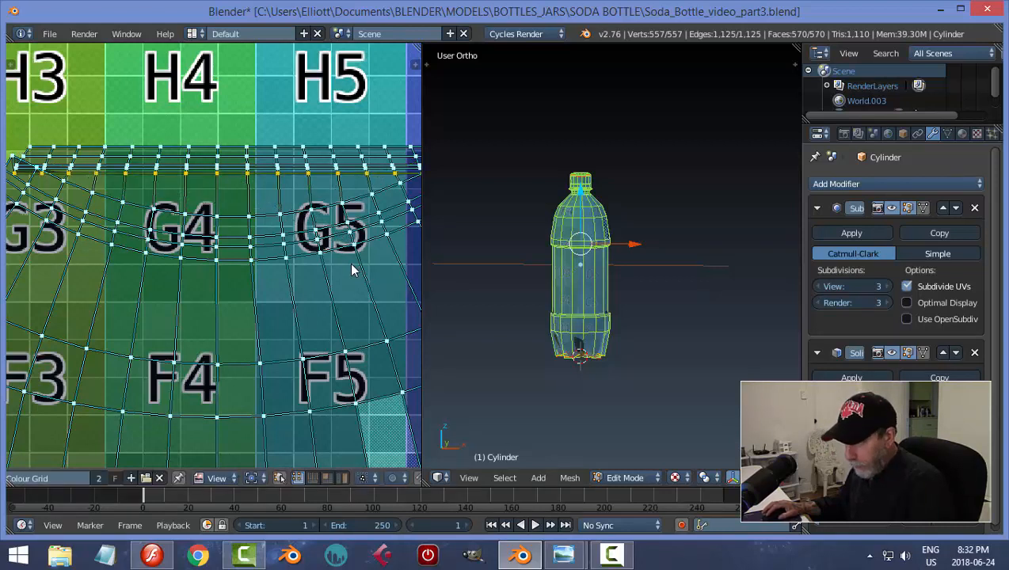
{"action": "key", "text": "s"}
{"action": "key", "text": "y"}
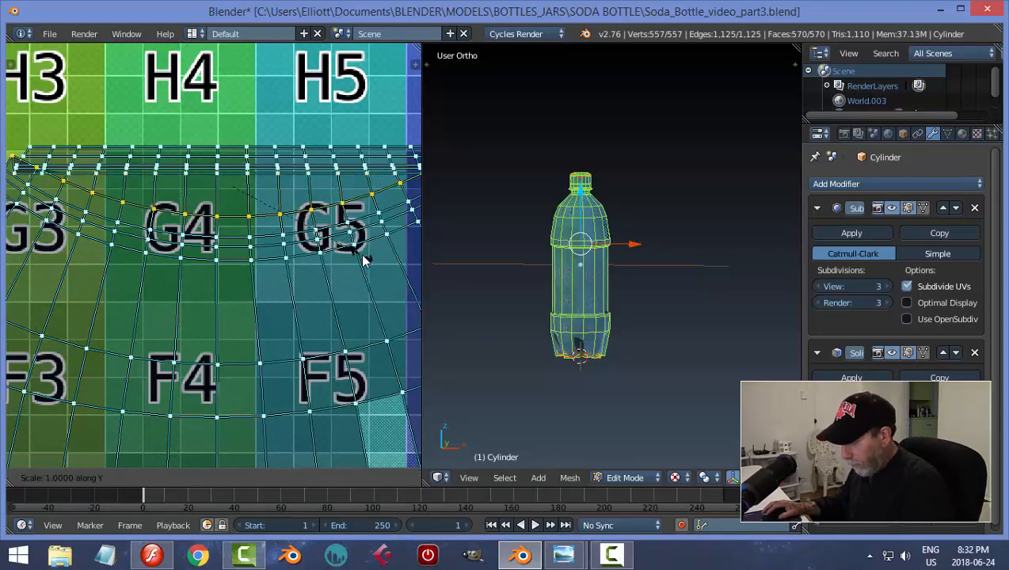
{"action": "key", "text": "0"}
{"action": "key", "text": "Return"}
Flatten the seventh and eighth UV rows, the next two curved rows around square G5, each to 0 along Y
{"action": "right_click", "coordinate": [307, 232], "text": "alt"}
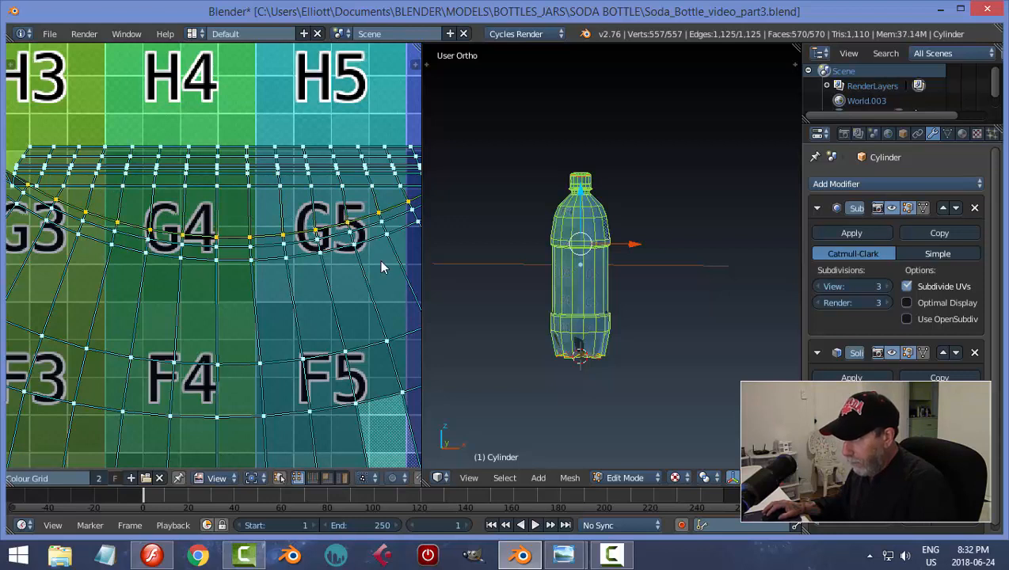
{"action": "key", "text": "s"}
{"action": "key", "text": "y"}
{"action": "key", "text": "0"}
{"action": "key", "text": "Return"}
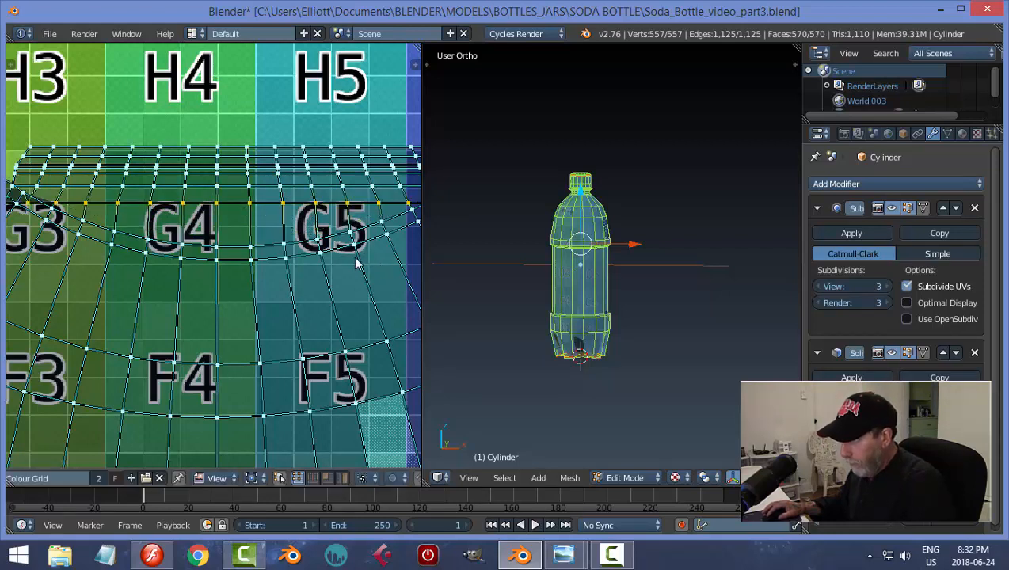
{"action": "right_click", "coordinate": [293, 245], "text": "alt"}
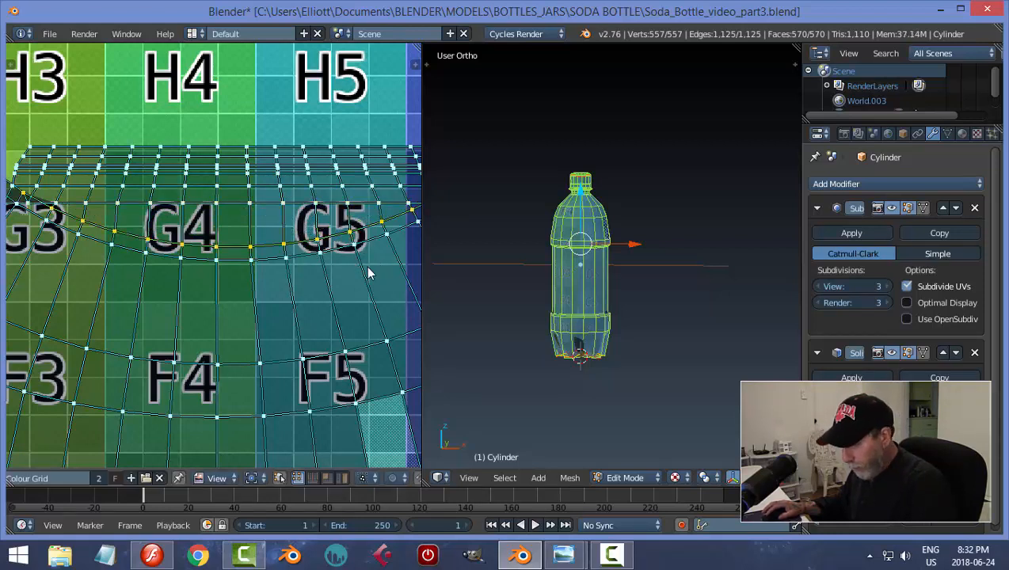
{"action": "key", "text": "s"}
{"action": "key", "text": "y"}
{"action": "key", "text": "0"}
{"action": "key", "text": "Return"}
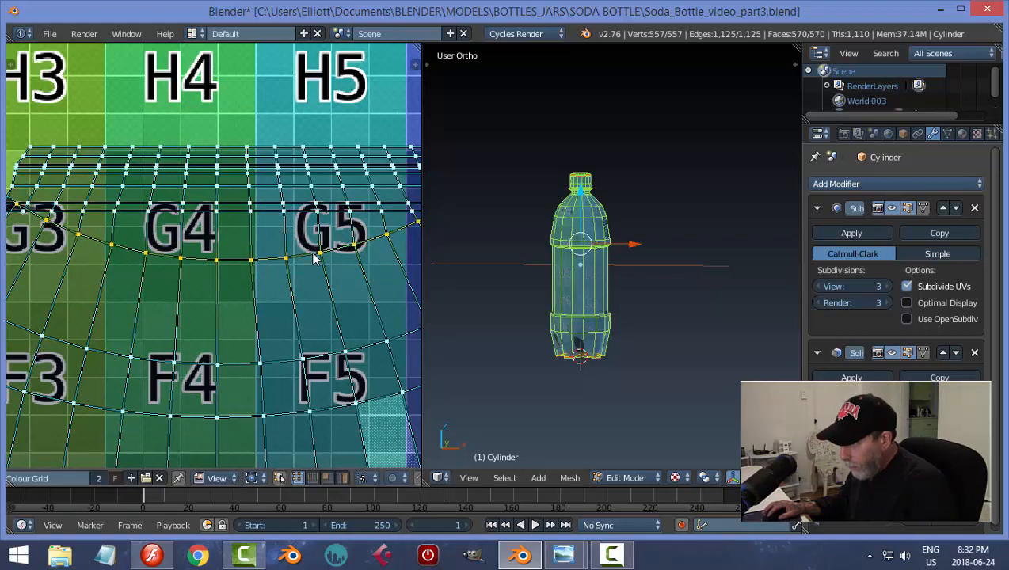
Scale the lowest curved neck row at G5 and the first shoulder row crossing F4 separately to 0 along Y
{"action": "right_click", "coordinate": [315, 255], "text": "alt"}
{"action": "key", "text": "s"}
{"action": "key", "text": "y"}
{"action": "key", "text": "0"}
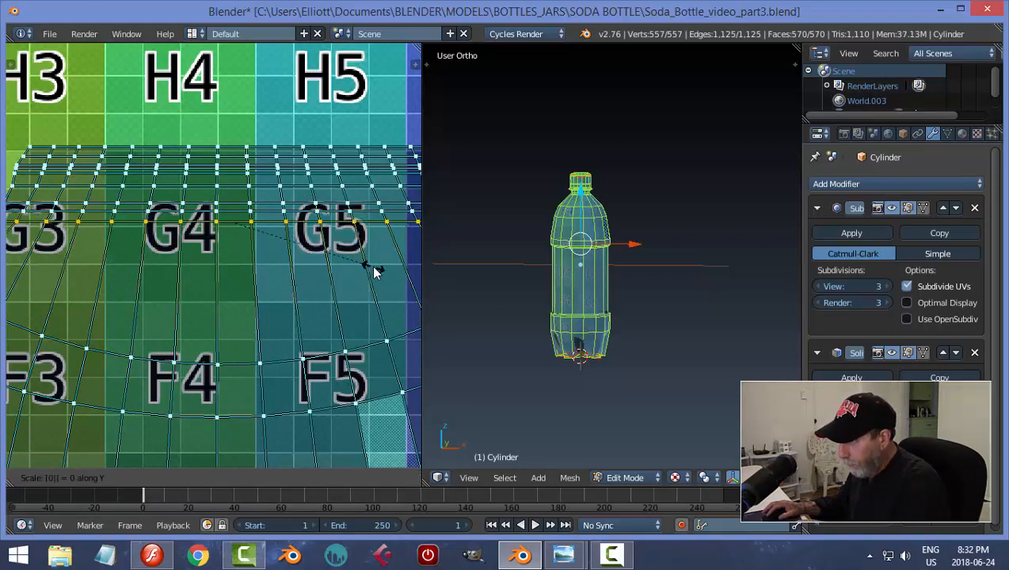
{"action": "key", "text": "Return"}
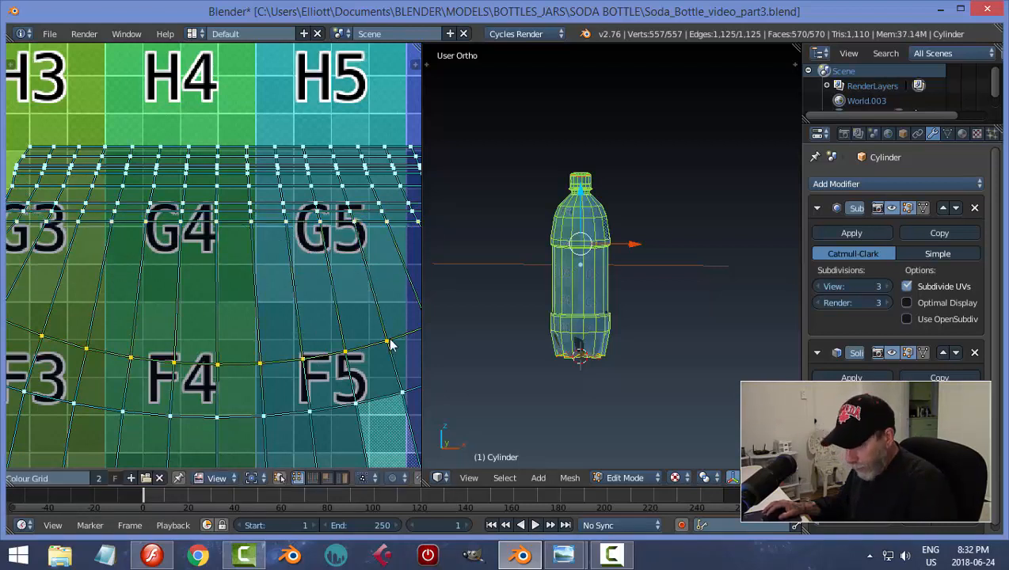
{"action": "key", "text": "s"}
{"action": "key", "text": "y"}
{"action": "key", "text": "0"}
{"action": "key", "text": "Return"}
Flatten the second shoulder row and the row just above the upper body ridge, scaling each to 0 along Y
{"action": "scroll", "coordinate": [389, 343], "scroll_direction": "down", "scroll_amount": 2}
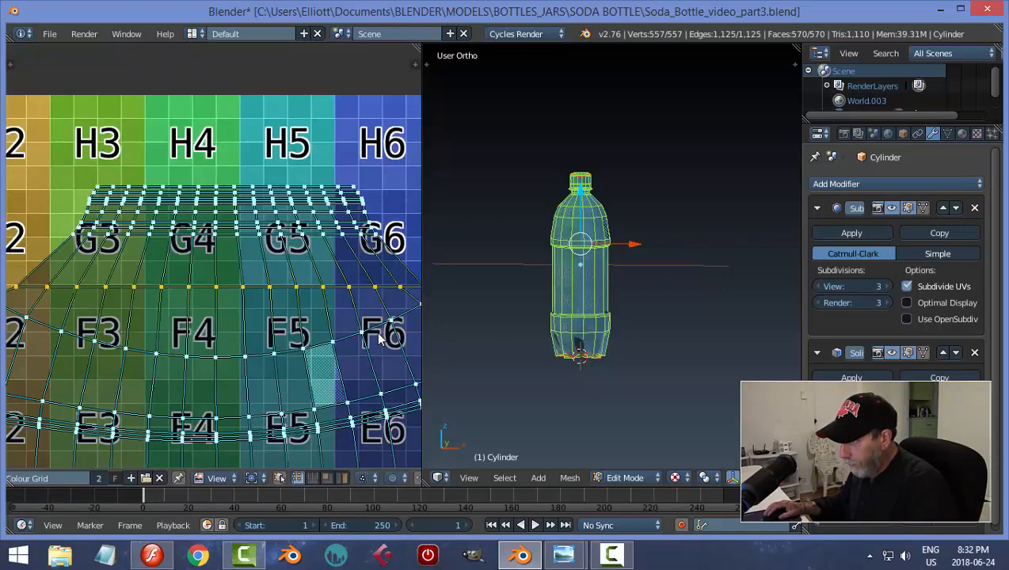
{"action": "scroll", "coordinate": [380, 339], "scroll_direction": "down", "scroll_amount": 3}
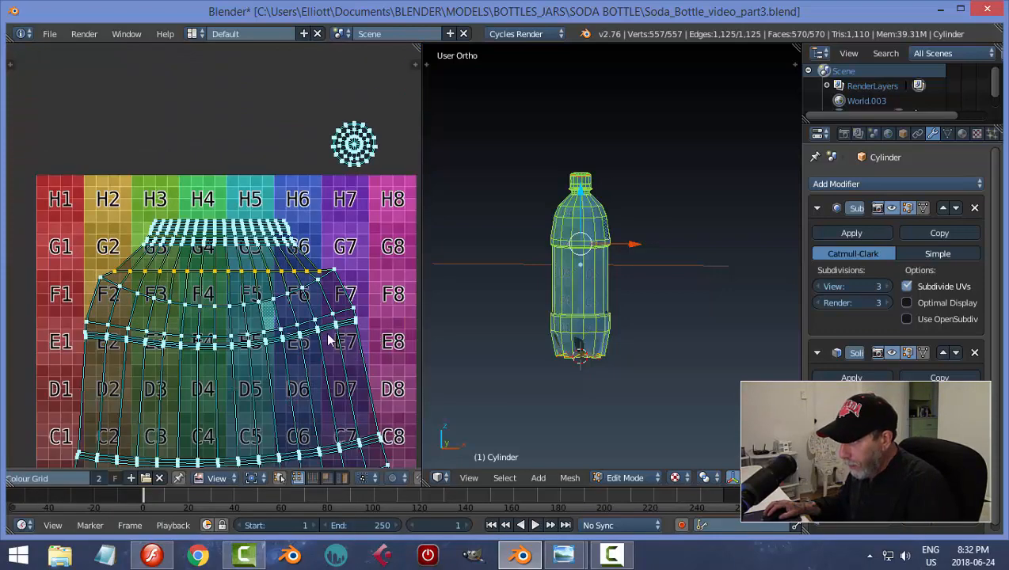
{"action": "right_click", "coordinate": [278, 299], "text": "alt"}
{"action": "key", "text": "s"}
{"action": "key", "text": "y"}
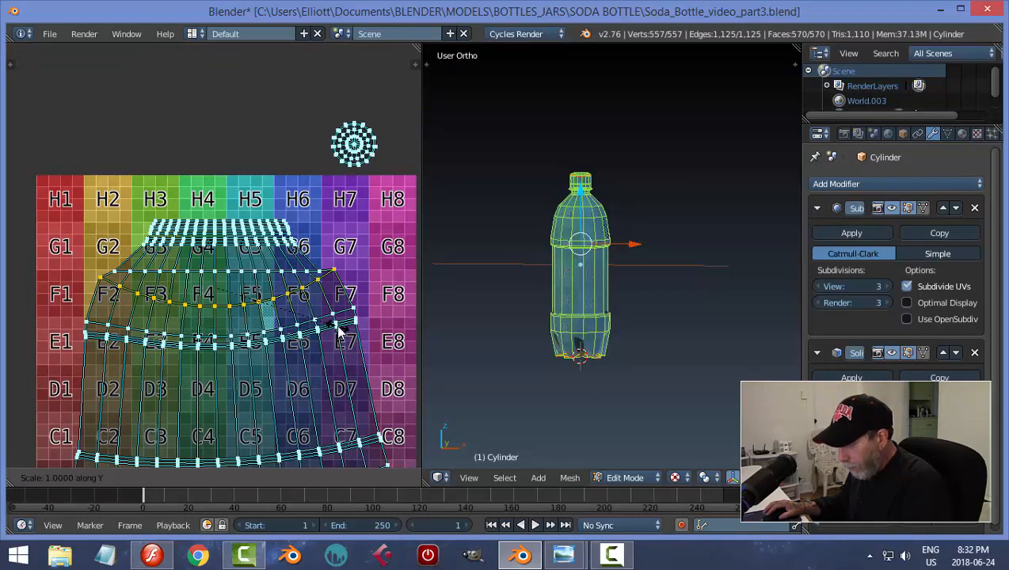
{"action": "key", "text": "0"}
{"action": "key", "text": "Return"}
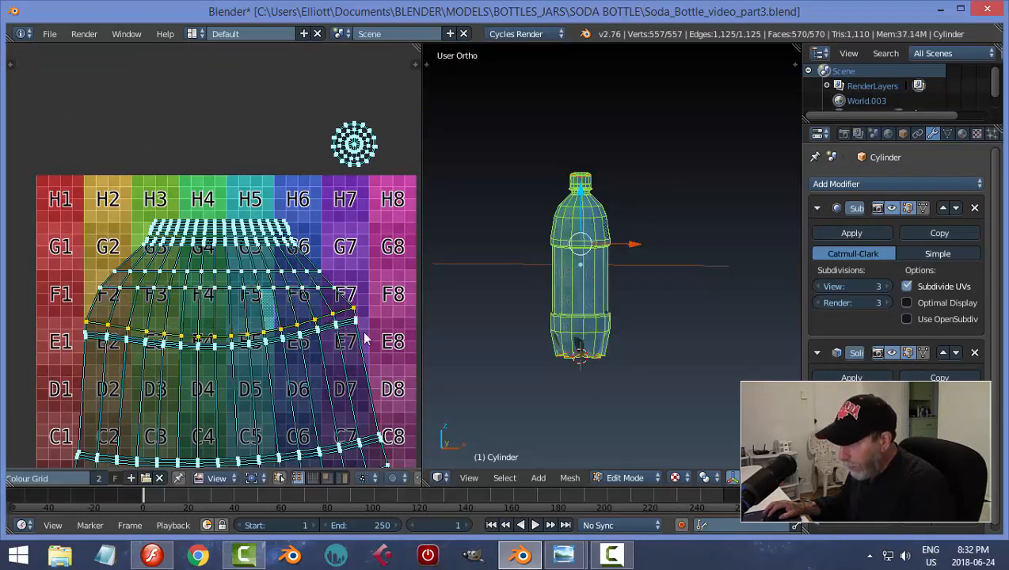
{"action": "key", "text": "s"}
{"action": "key", "text": "y"}
{"action": "key", "text": "0"}
{"action": "key", "text": "Return"}
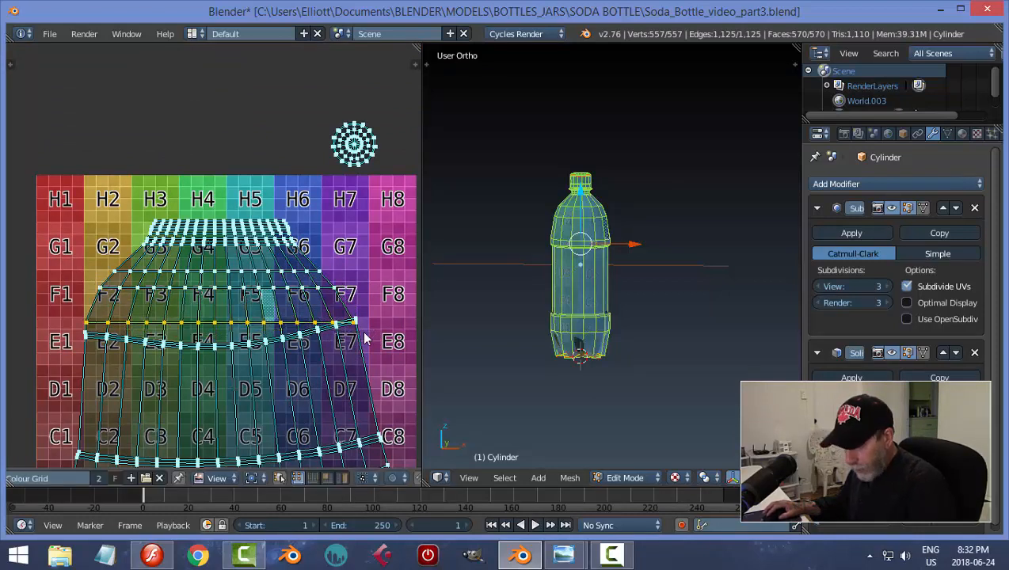
Flatten the top UV row of the upper body ridge, crossing E4, by scaling it to 0 along Y
{"action": "key", "text": "a"}
{"action": "right_click", "coordinate": [331, 343], "text": "alt"}
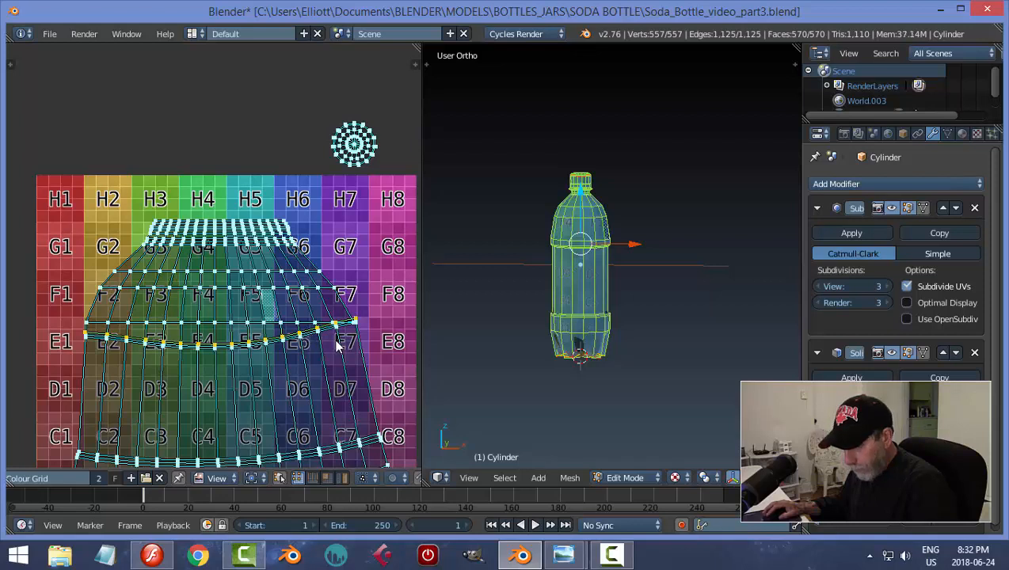
{"action": "key", "text": "s"}
{"action": "key", "text": "y"}
{"action": "key", "text": "0"}
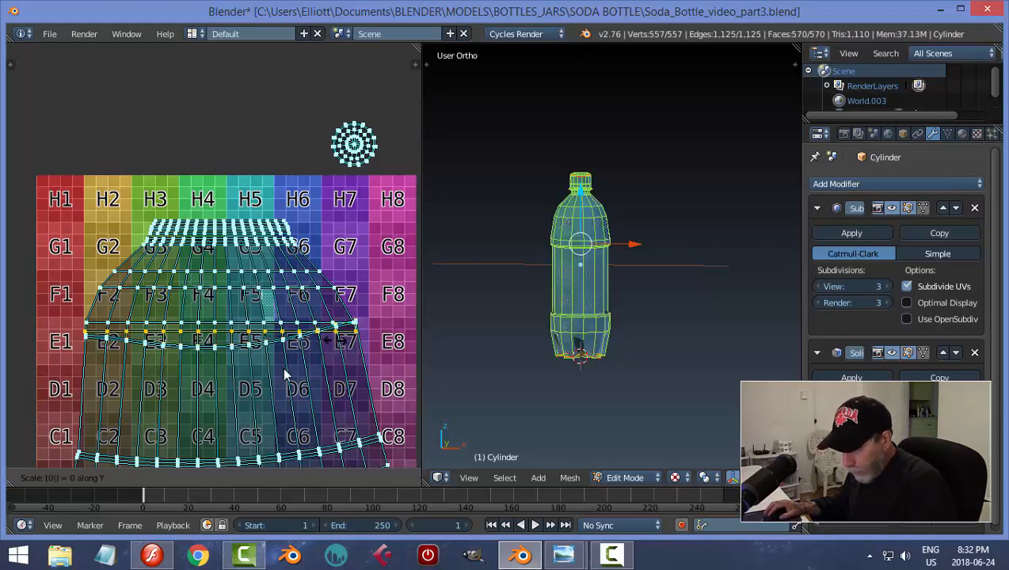
{"action": "key", "text": "Escape"}
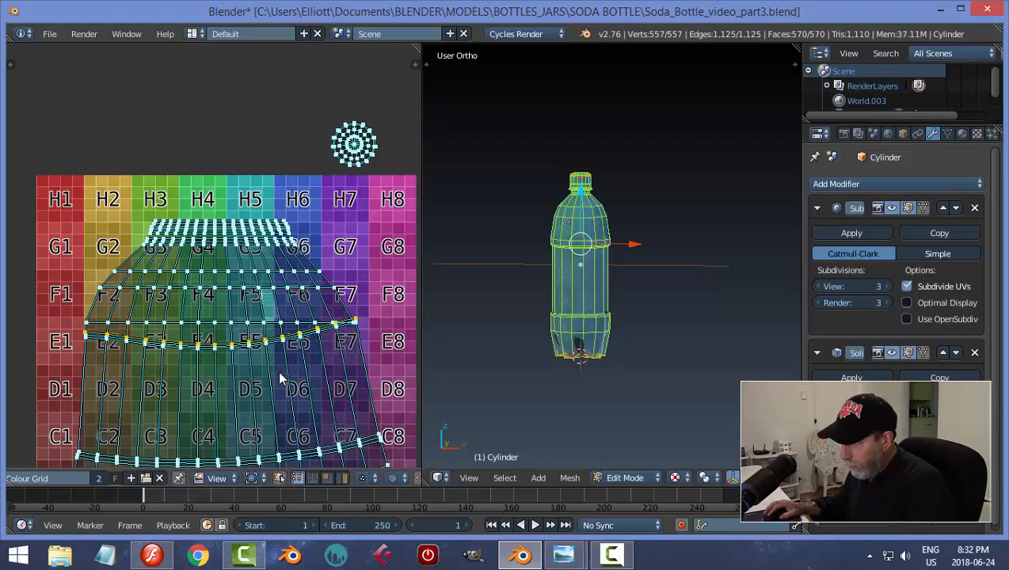
{"action": "scroll", "coordinate": [279, 378], "scroll_direction": "up", "scroll_amount": 1}
{"action": "key", "text": "s"}
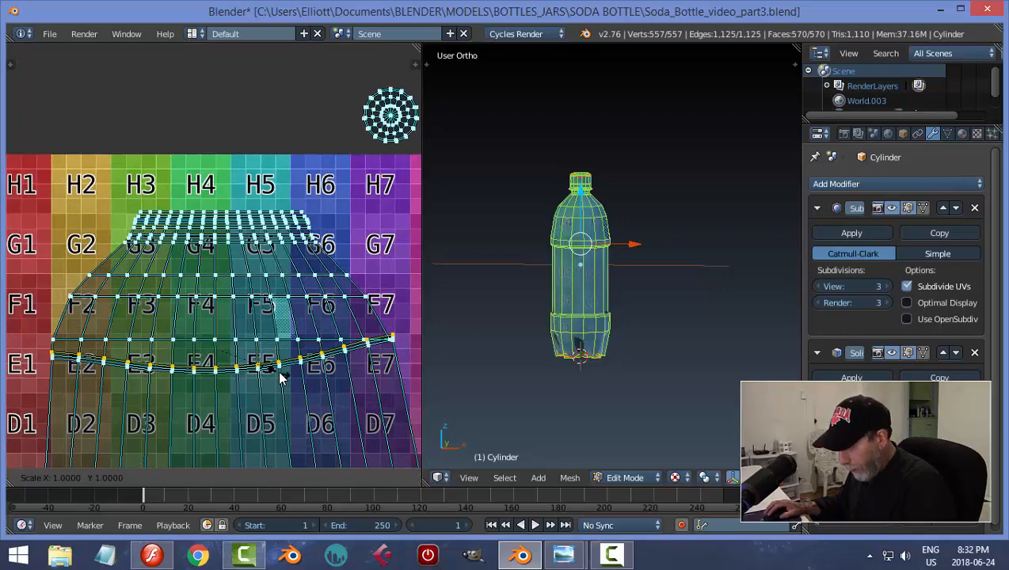
{"action": "key", "text": "y"}
{"action": "key", "text": "0"}
{"action": "key", "text": "Return"}
Straighten the middle and bottom UV rows of the upper body ridge one at a time with a Y scale of 0
{"action": "scroll", "coordinate": [279, 378], "scroll_direction": "up", "scroll_amount": 2}
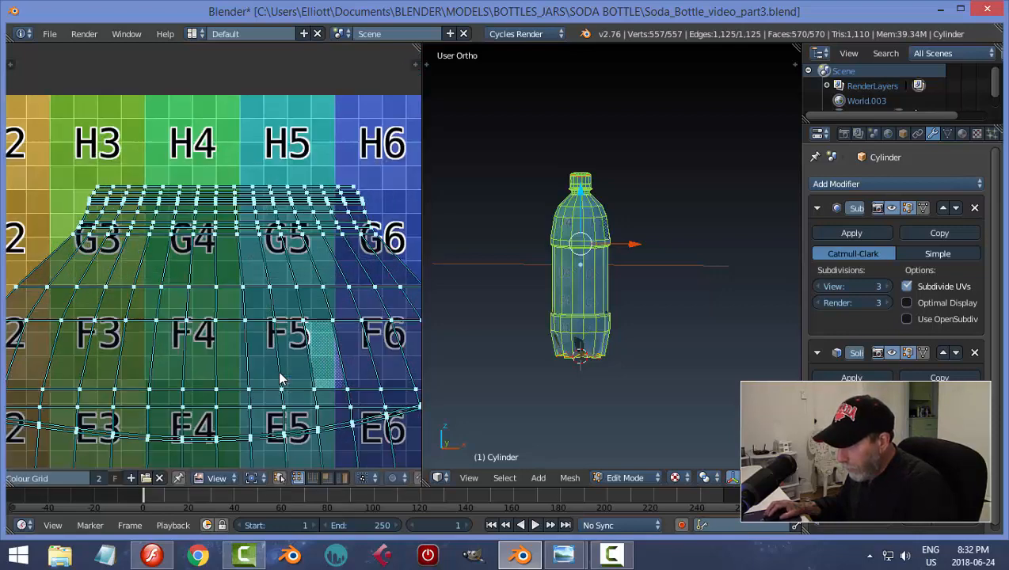
{"action": "right_click", "coordinate": [350, 432], "text": "alt"}
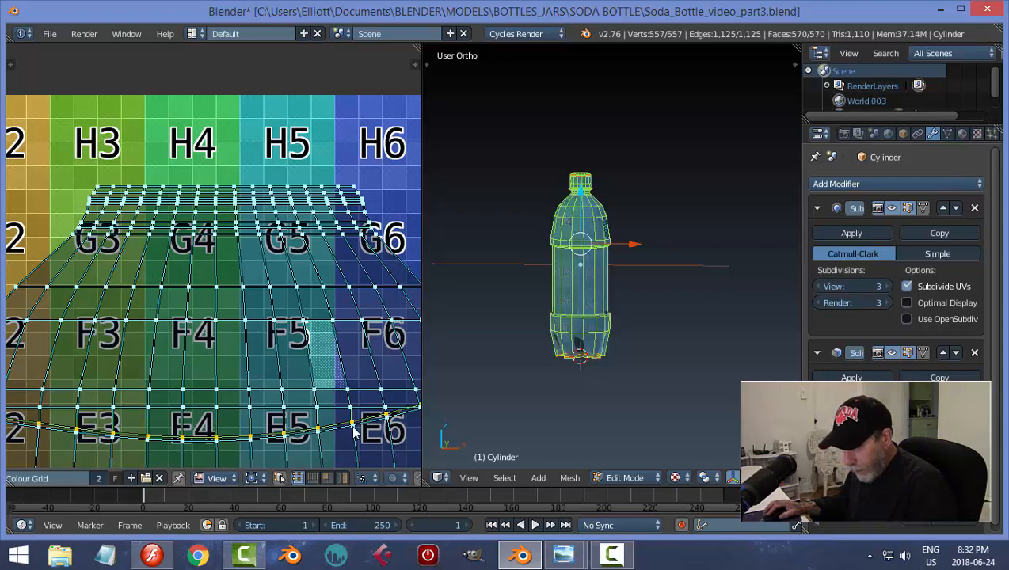
{"action": "key", "text": "s"}
{"action": "key", "text": "y"}
{"action": "key", "text": "0"}
{"action": "key", "text": "Return"}
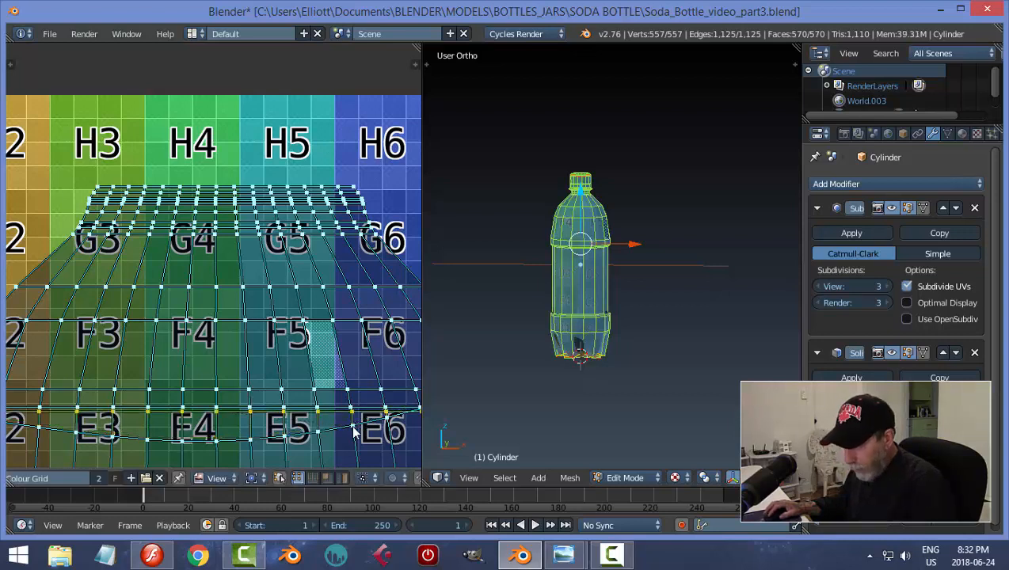
{"action": "key", "text": "a"}
{"action": "key", "text": "s"}
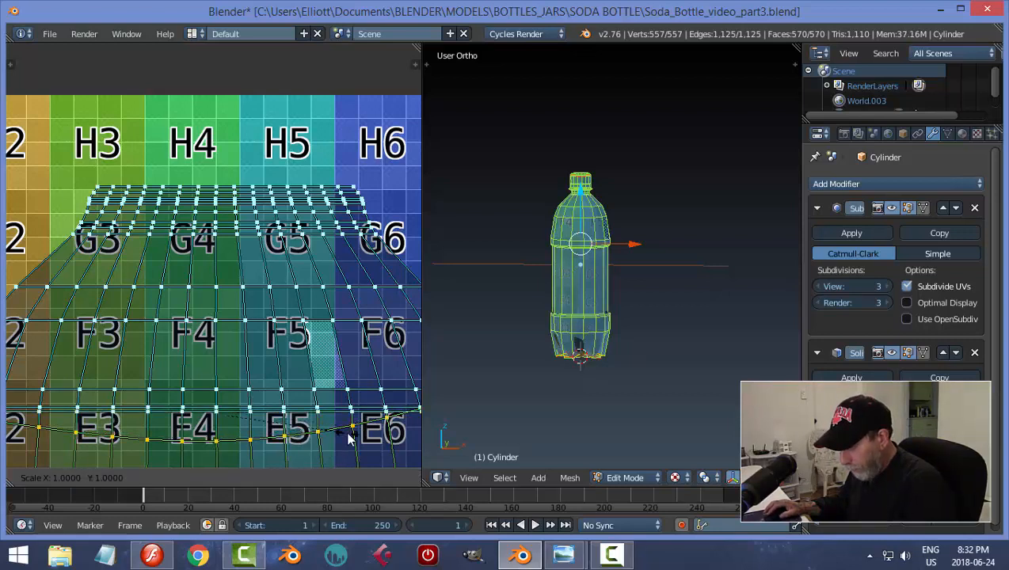
{"action": "key", "text": "y"}
{"action": "key", "text": "0"}
{"action": "key", "text": "Return"}
Flatten the top and middle UV rows of the lower body ridge, between the C and B squares, each to 0 along Y
{"action": "scroll", "coordinate": [348, 439], "scroll_direction": "down", "scroll_amount": 3}
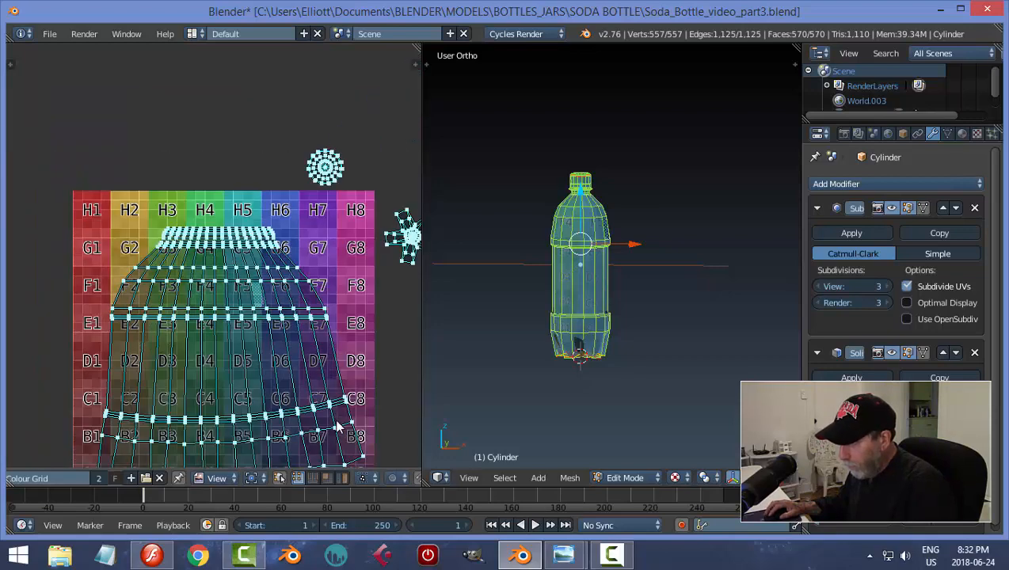
{"action": "scroll", "coordinate": [354, 325], "scroll_direction": "up", "scroll_amount": 4}
{"action": "right_click", "coordinate": [366, 361]}
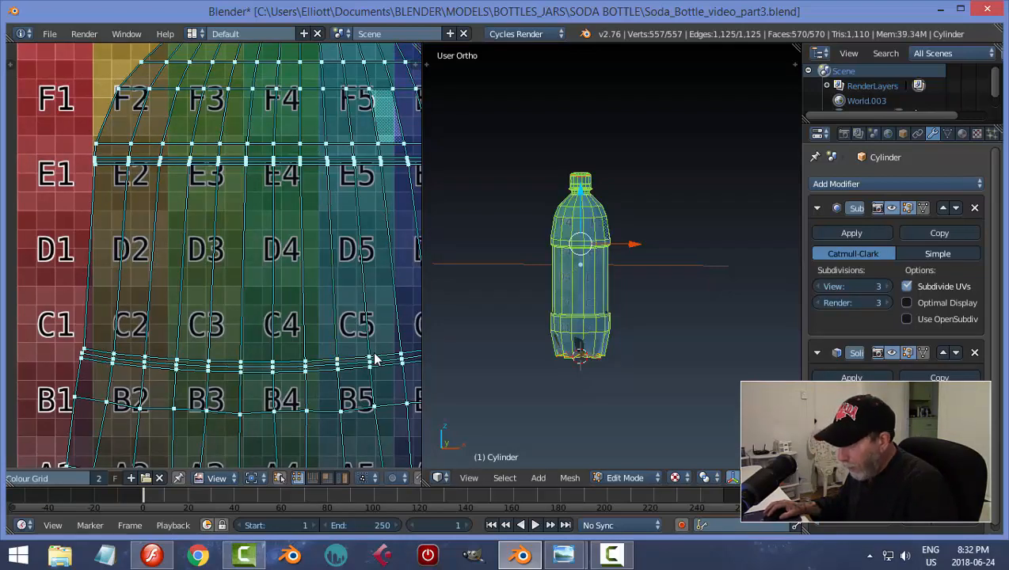
{"action": "right_click", "coordinate": [361, 359], "text": "alt"}
{"action": "key", "text": "s"}
{"action": "key", "text": "y"}
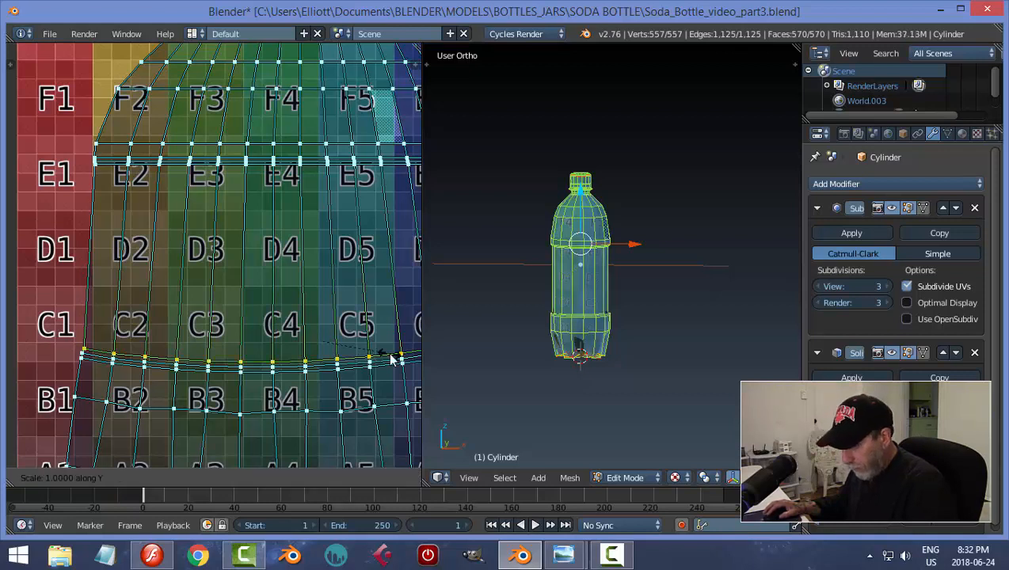
{"action": "key", "text": "0"}
{"action": "key", "text": "Return"}
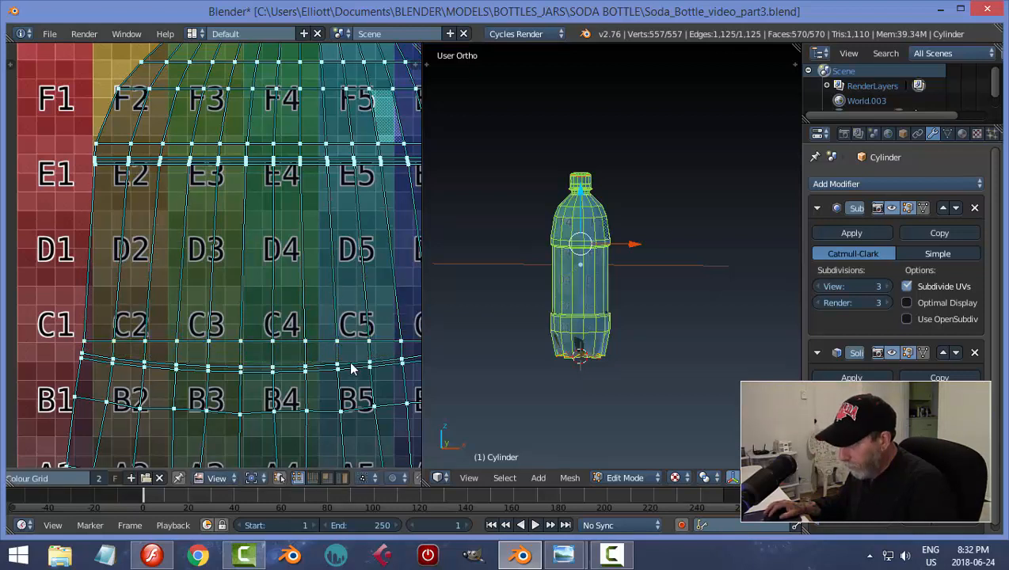
{"action": "key", "text": "s"}
{"action": "key", "text": "y"}
{"action": "key", "text": "0"}
{"action": "key", "text": "Return"}
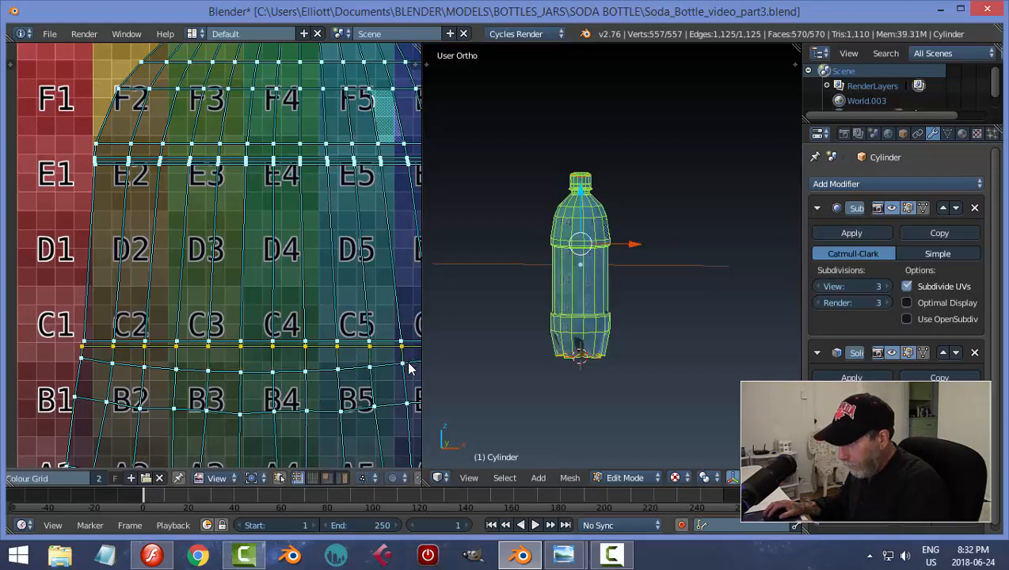
Scale the bottom row of the lower body ridge and the single row crossing the B squares separately to 0 along Y
{"action": "right_click", "coordinate": [334, 372], "text": "alt"}
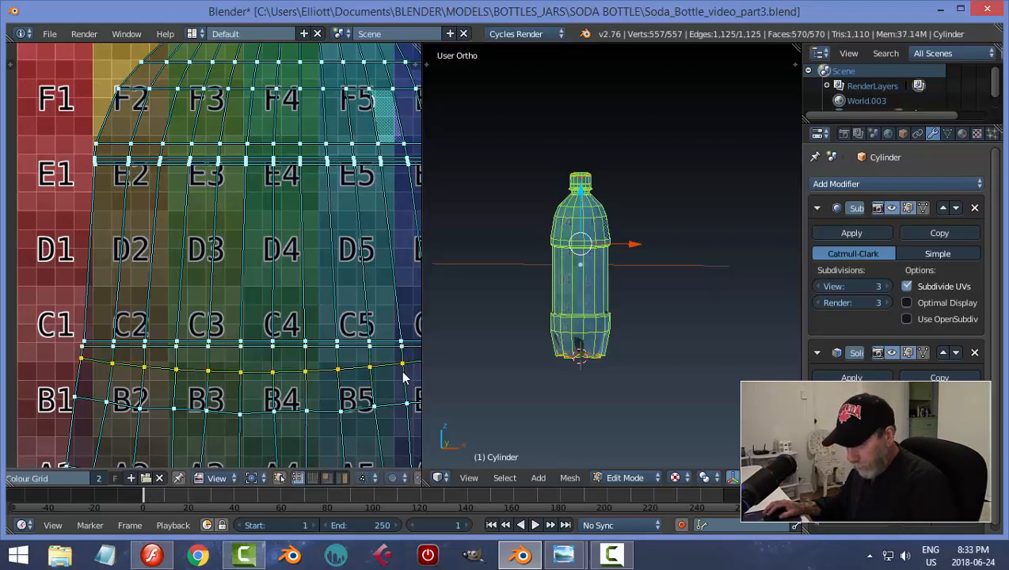
{"action": "key", "text": "s"}
{"action": "key", "text": "y"}
{"action": "key", "text": "0"}
{"action": "key", "text": "Return"}
{"action": "right_click", "coordinate": [344, 401], "text": "alt"}
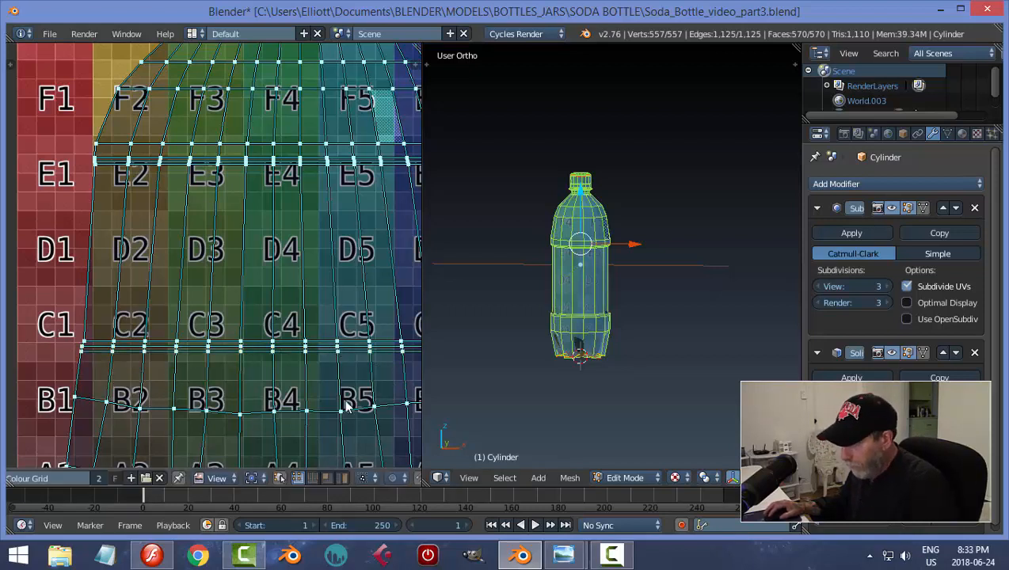
{"action": "key", "text": "s"}
{"action": "key", "text": "y"}
{"action": "key", "text": "0"}
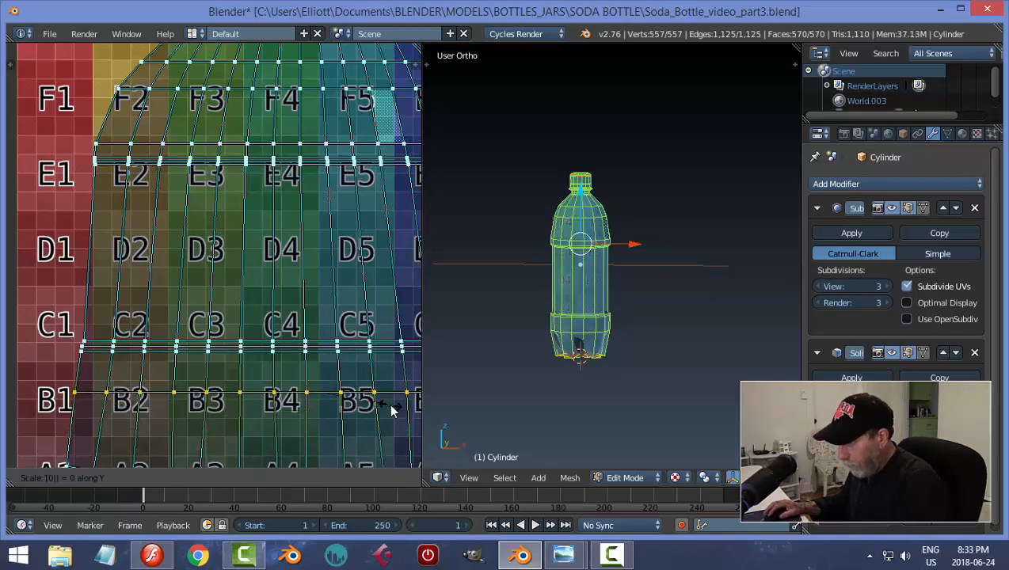
{"action": "key", "text": "Return"}
Straighten the uneven bottom edge row of the body island, along the A squares, with a Y scale of 0
{"action": "scroll", "coordinate": [391, 409], "scroll_direction": "down", "scroll_amount": 1}
{"action": "scroll", "coordinate": [392, 410], "scroll_direction": "down", "scroll_amount": 1}
{"action": "middle_click_drag", "start_coordinate": [369, 402], "coordinate": [357, 332]}
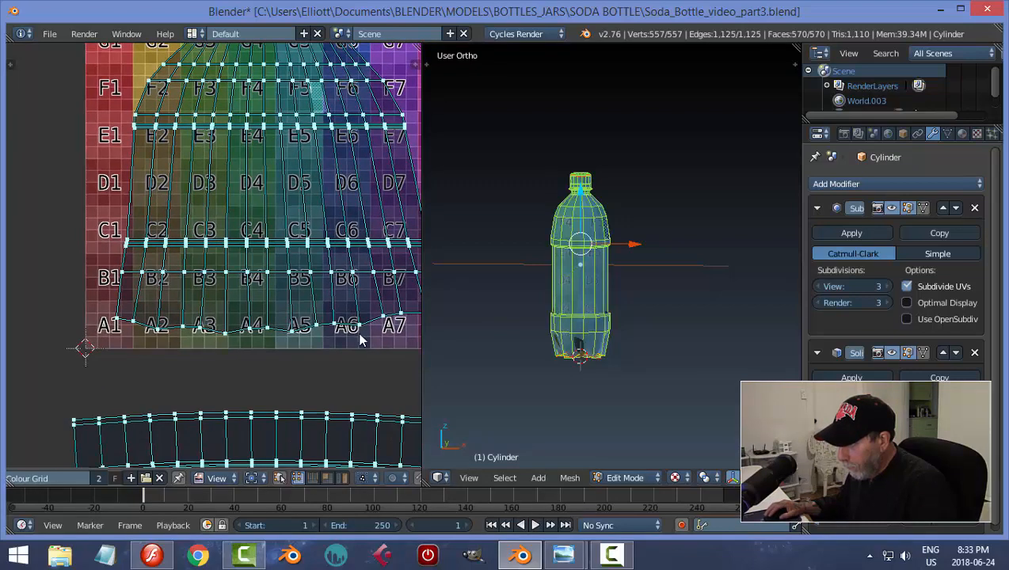
{"action": "right_click", "coordinate": [354, 332], "text": "alt"}
{"action": "key", "text": "s"}
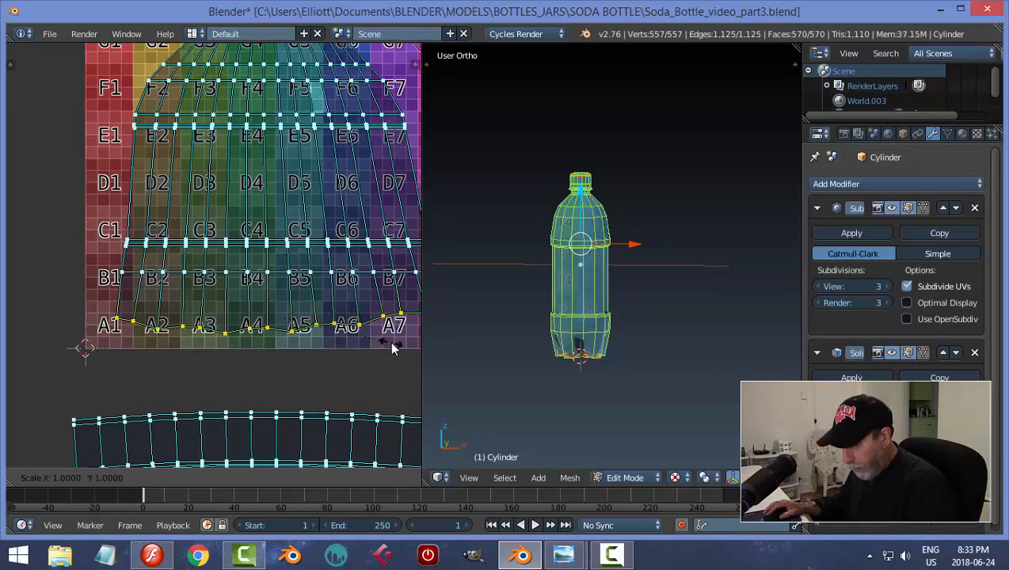
{"action": "key", "text": "y"}
{"action": "key", "text": "0"}
{"action": "key", "text": "Return"}
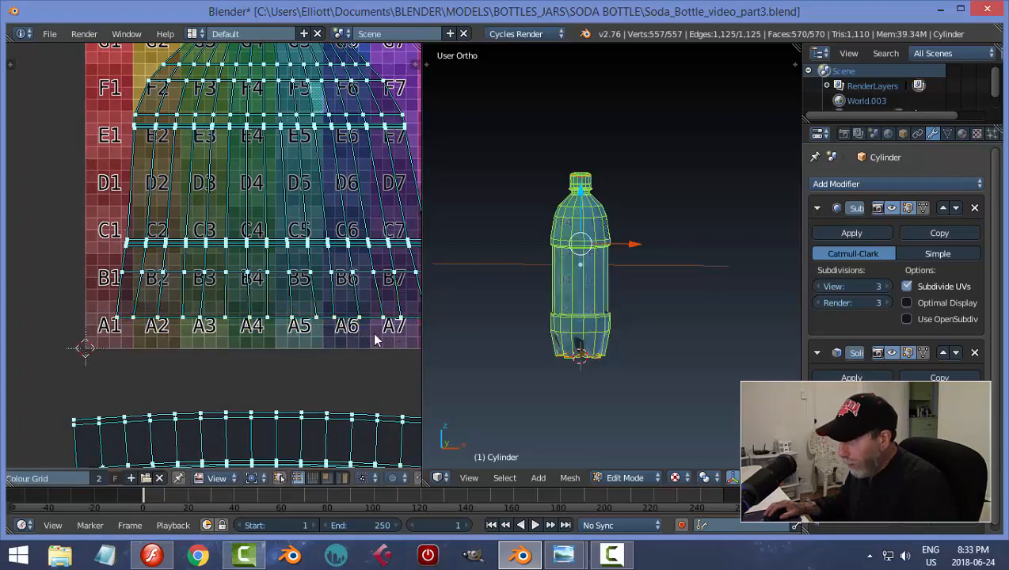
Straighten the body island's right edge column and the column beside it, scaling each to 0 along X
{"action": "scroll", "coordinate": [350, 255], "scroll_direction": "down", "scroll_amount": 4}
{"action": "scroll", "coordinate": [351, 279], "scroll_direction": "up", "scroll_amount": 3}
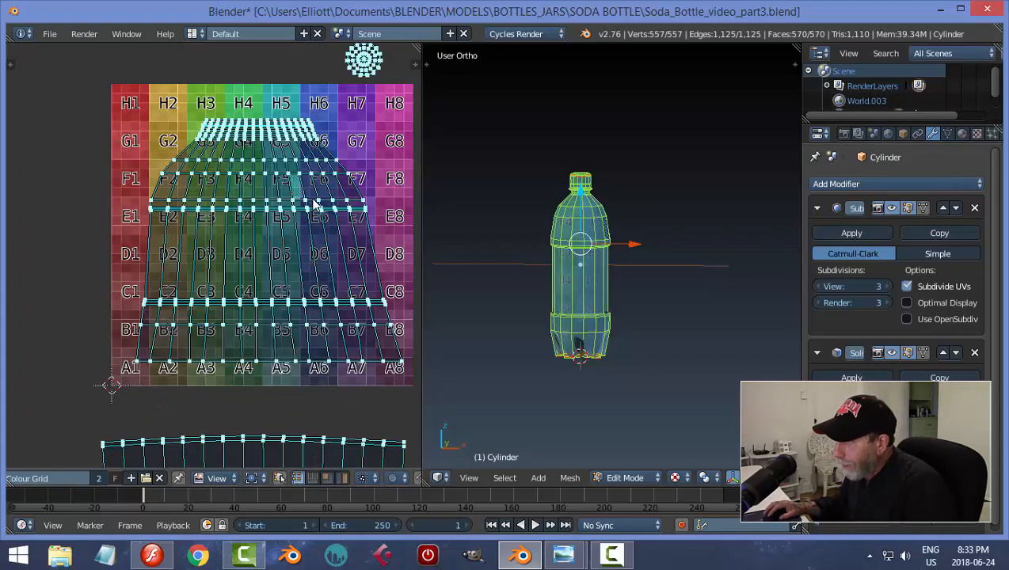
{"action": "scroll", "coordinate": [376, 252], "scroll_direction": "up", "scroll_amount": 1}
{"action": "right_click", "coordinate": [409, 221], "text": "alt"}
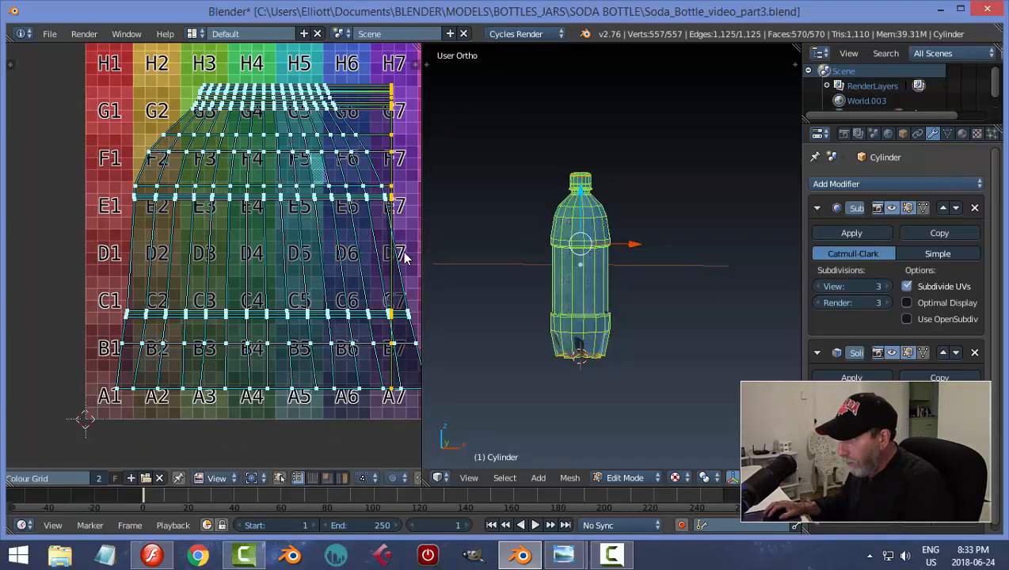
{"action": "key", "text": "s"}
{"action": "key", "text": "x"}
{"action": "key", "text": "0"}
{"action": "key", "text": "Return"}
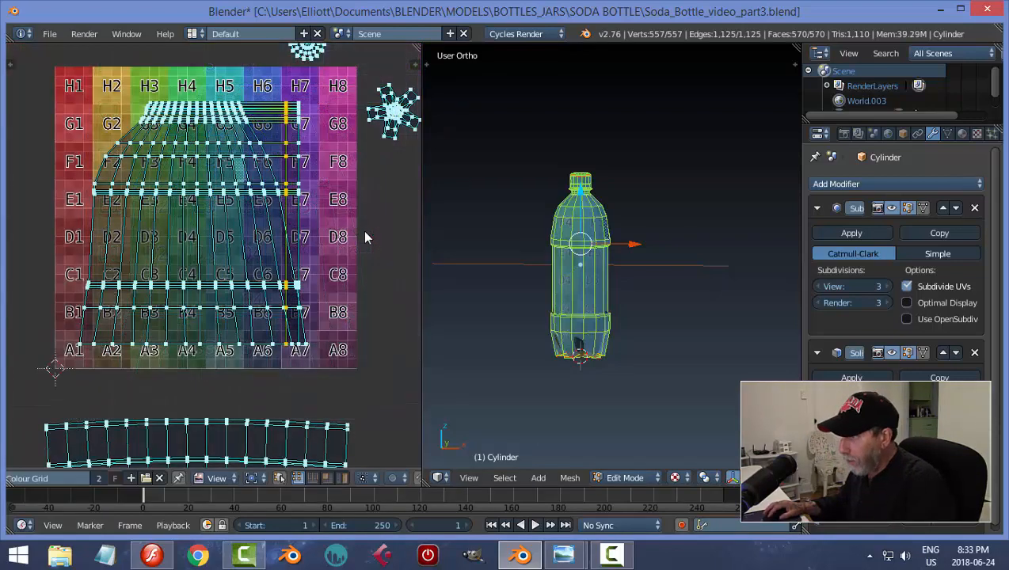
Scale the third and fourth vertical UV columns from the island's right edge separately to 0 along X
{"action": "key", "text": "a"}
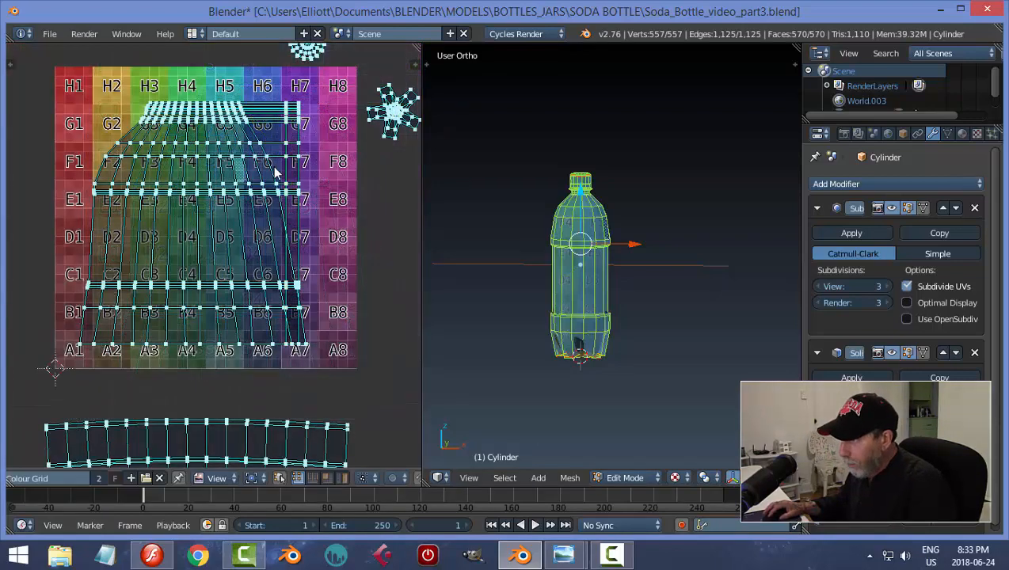
{"action": "right_click", "coordinate": [272, 166], "text": "alt"}
{"action": "key", "text": "s"}
{"action": "key", "text": "x"}
{"action": "key", "text": "0"}
{"action": "key", "text": "Return"}
{"action": "key", "text": "a"}
{"action": "right_click", "coordinate": [253, 163], "text": "alt"}
{"action": "key", "text": "s"}
{"action": "key", "text": "x"}
{"action": "key", "text": "0"}
{"action": "key", "text": "Return"}
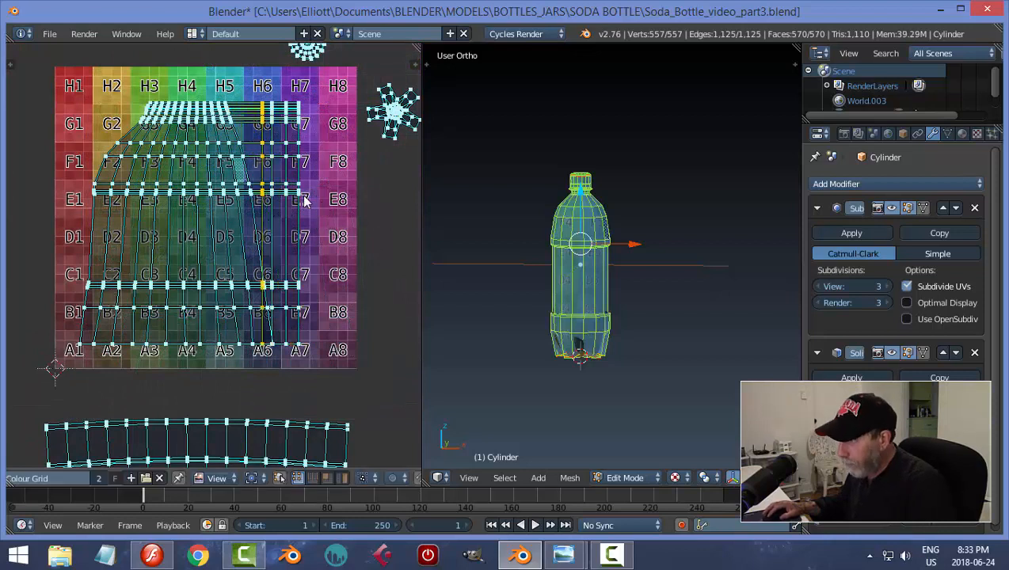
Straighten the fifth and sixth UV columns from the island's right edge one at a time with an X scale of 0
{"action": "key", "text": "a"}
{"action": "right_click", "coordinate": [252, 178], "text": "alt"}
{"action": "key", "text": "s"}
{"action": "key", "text": "x"}
{"action": "key", "text": "0"}
{"action": "key", "text": "Return"}
{"action": "key", "text": "a"}
{"action": "right_click", "coordinate": [280, 225], "text": "alt"}
{"action": "key", "text": "s"}
{"action": "key", "text": "x"}
{"action": "key", "text": "0"}
{"action": "key", "text": "Return"}
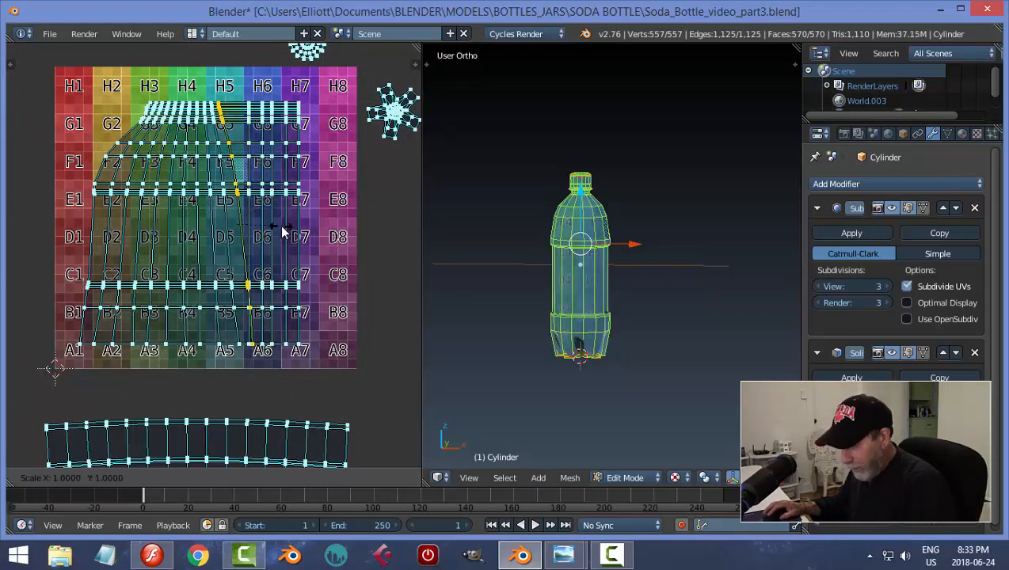
Flatten the seventh and eighth UV columns from the right edge, around the fifth grid column, each to 0 along X
{"action": "key", "text": "a"}
{"action": "right_click", "coordinate": [283, 206], "text": "alt"}
{"action": "key", "text": "s"}
{"action": "key", "text": "x"}
{"action": "key", "text": "0"}
{"action": "key", "text": "Return"}
{"action": "key", "text": "a"}
{"action": "right_click", "coordinate": [203, 158], "text": "alt"}
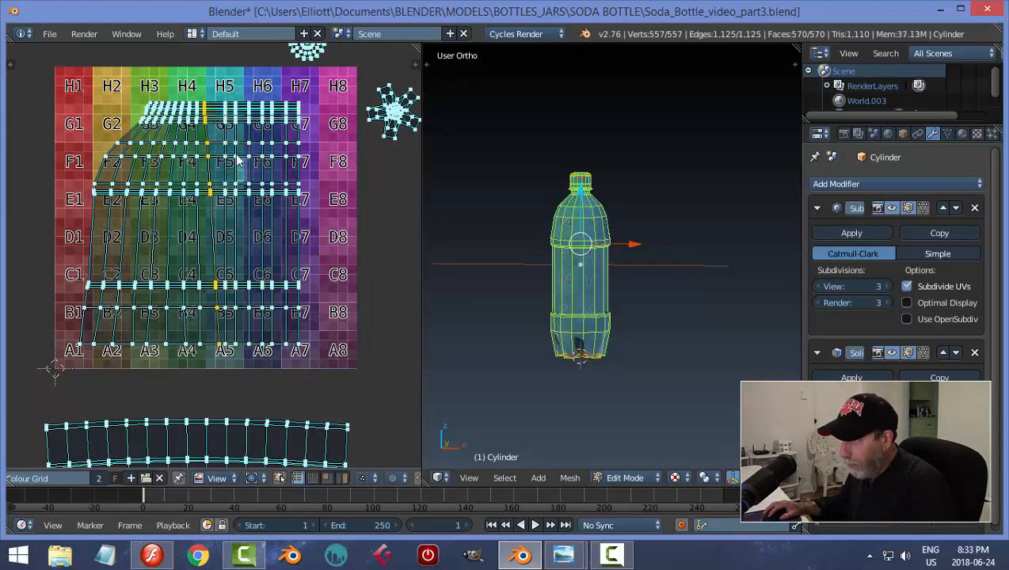
{"action": "key", "text": "s"}
{"action": "key", "text": "x"}
{"action": "key", "text": "0"}
{"action": "key", "text": "Return"}
Scale the ninth and tenth UV columns from the right edge, next to square G4, separately to 0 along X
{"action": "key", "text": "s"}
{"action": "key", "text": "x"}
{"action": "key", "text": "0"}
{"action": "key", "text": "Return"}
{"action": "key", "text": "a"}
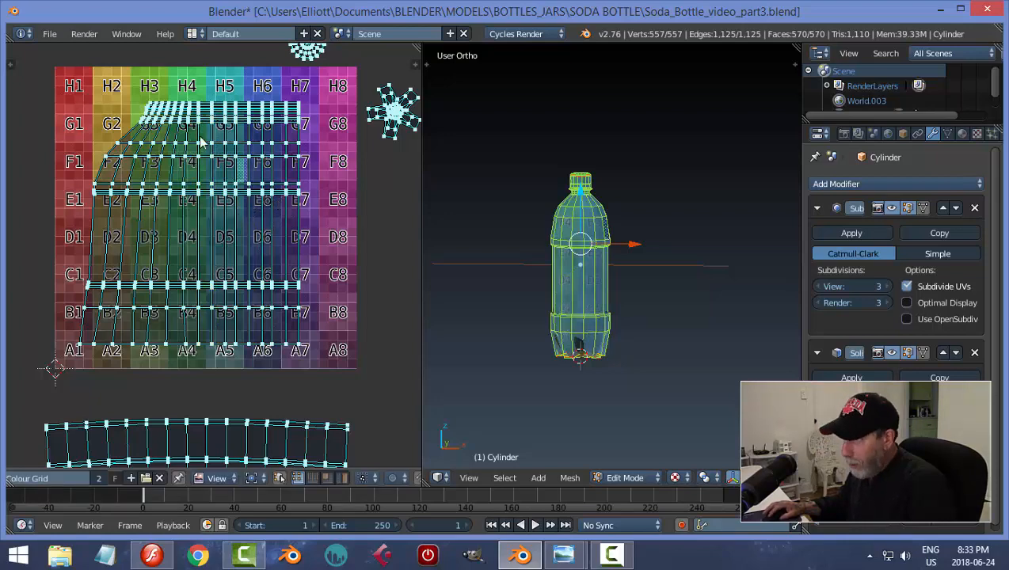
{"action": "right_click", "coordinate": [199, 141], "text": "alt"}
{"action": "key", "text": "s"}
{"action": "key", "text": "x"}
{"action": "key", "text": "0"}
{"action": "key", "text": "Return"}
Straighten the eleventh and twelfth UV columns, the next two slanted ones between squares E4 and E3, to 0 along X
{"action": "key", "text": "a"}
{"action": "right_click", "coordinate": [165, 154], "text": "alt"}
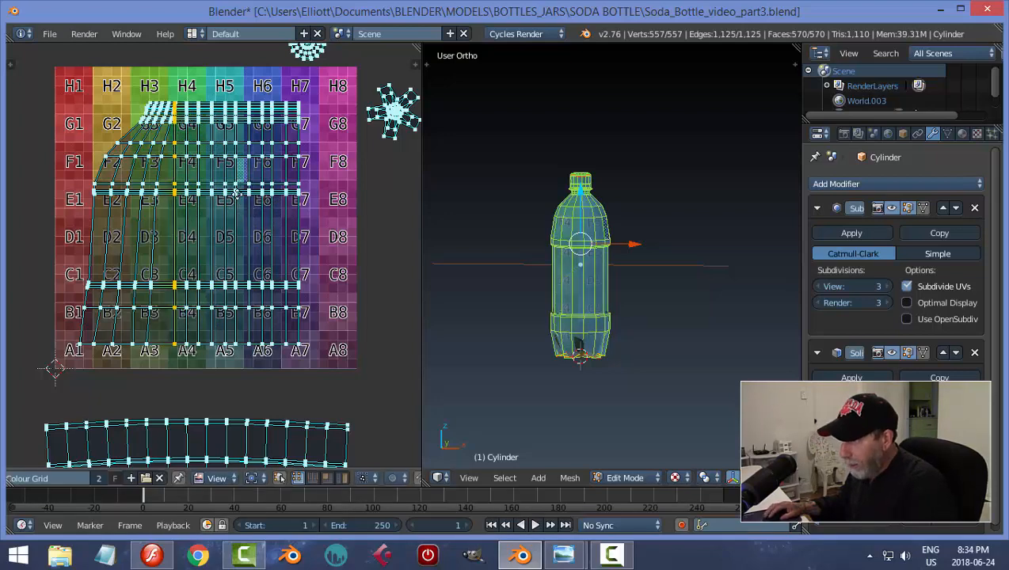
{"action": "scroll", "coordinate": [329, 202], "scroll_direction": "up", "scroll_amount": 2}
{"action": "key", "text": "s"}
{"action": "key", "text": "x"}
{"action": "key", "text": "0"}
{"action": "key", "text": "Return"}
Straighten the next two slanted UV columns, passing through F3 and beside F2, each with an X scale of 0
{"action": "key", "text": "a"}
{"action": "right_click", "coordinate": [280, 181], "text": "alt"}
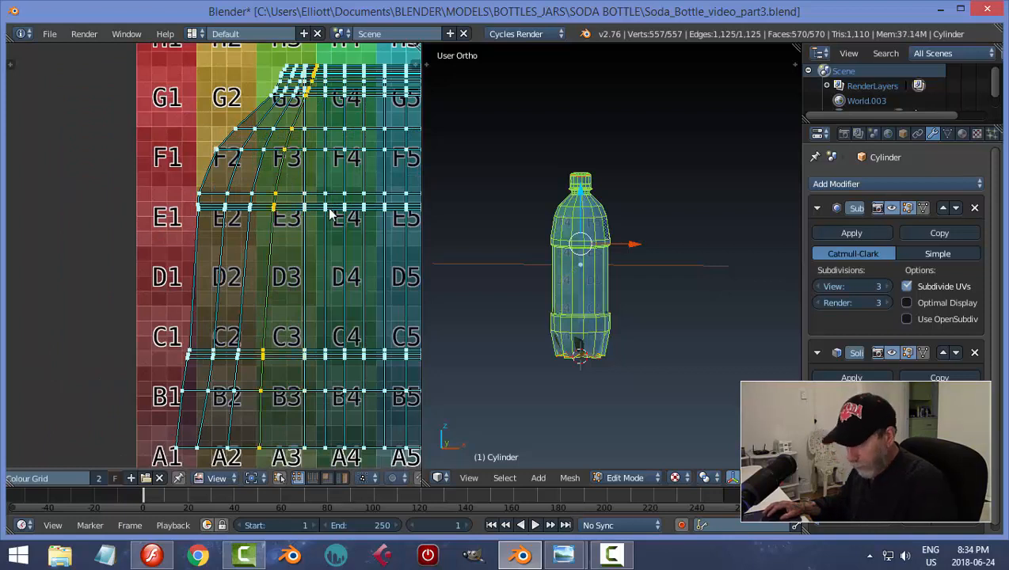
{"action": "key", "text": "s"}
{"action": "key", "text": "x"}
{"action": "key", "text": "0"}
{"action": "key", "text": "Return"}
{"action": "key", "text": "a"}
{"action": "right_click", "coordinate": [255, 179], "text": "alt"}
{"action": "key", "text": "s"}
{"action": "key", "text": "x"}
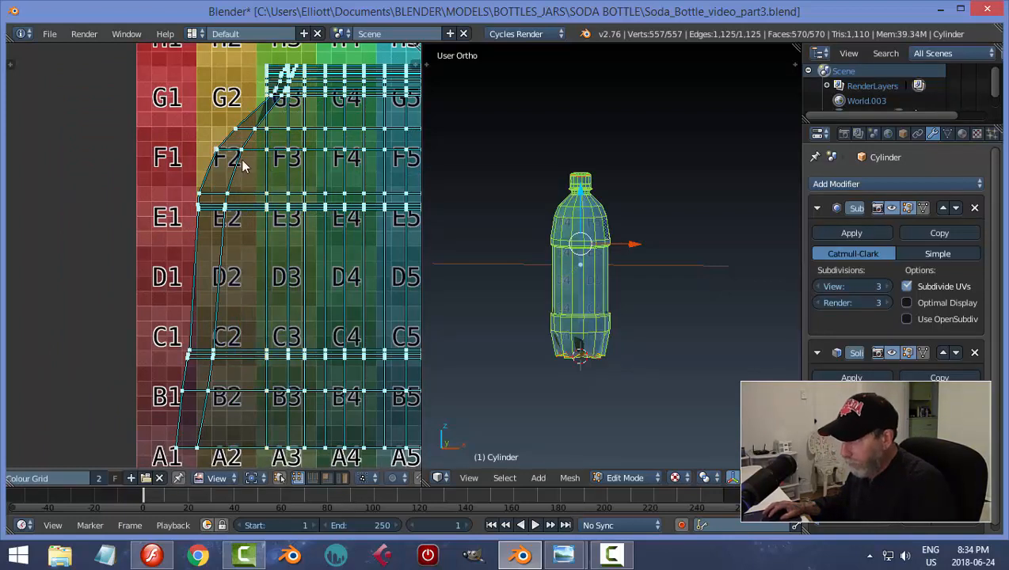
Straighten the two leftmost vertical columns of the bottle body's UV island by scaling each to 0 along X
{"action": "key", "text": "0"}
{"action": "key", "text": "Return"}
{"action": "key", "text": "a"}
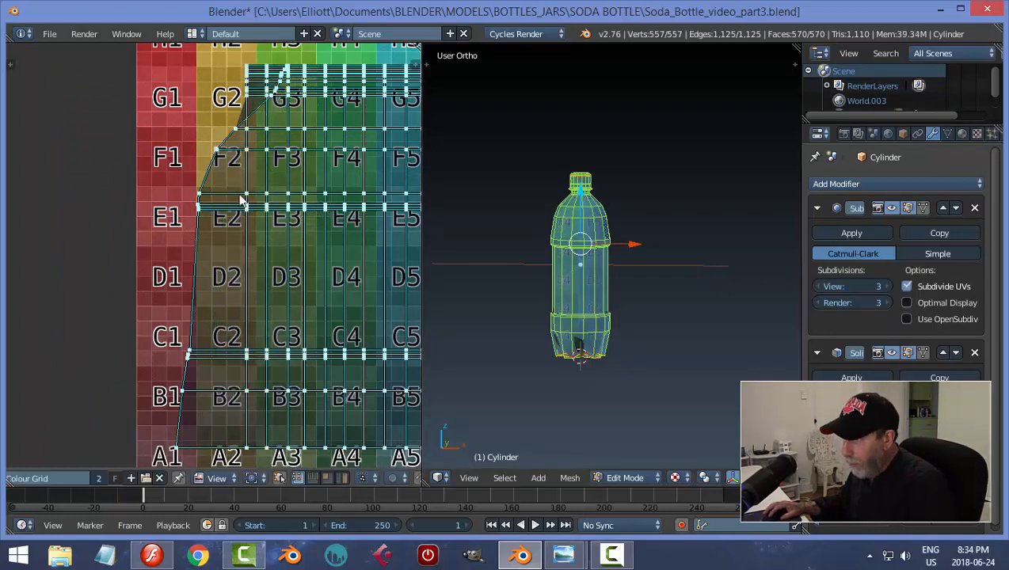
{"action": "right_click", "coordinate": [214, 170], "text": "alt"}
{"action": "key", "text": "s"}
{"action": "key", "text": "x"}
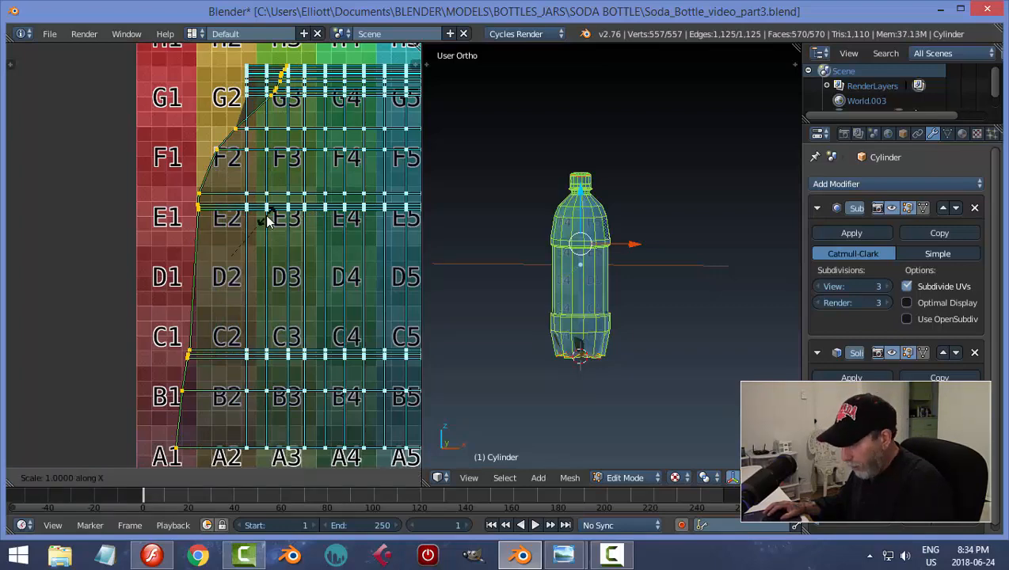
{"action": "key", "text": "0"}
{"action": "key", "text": "Return"}
{"action": "key", "text": "a"}
Examine how the colour grid texture maps onto the bottle from several angles, in Edit Mode and Object Mode
{"action": "scroll", "coordinate": [301, 232], "scroll_direction": "down", "scroll_amount": 5}
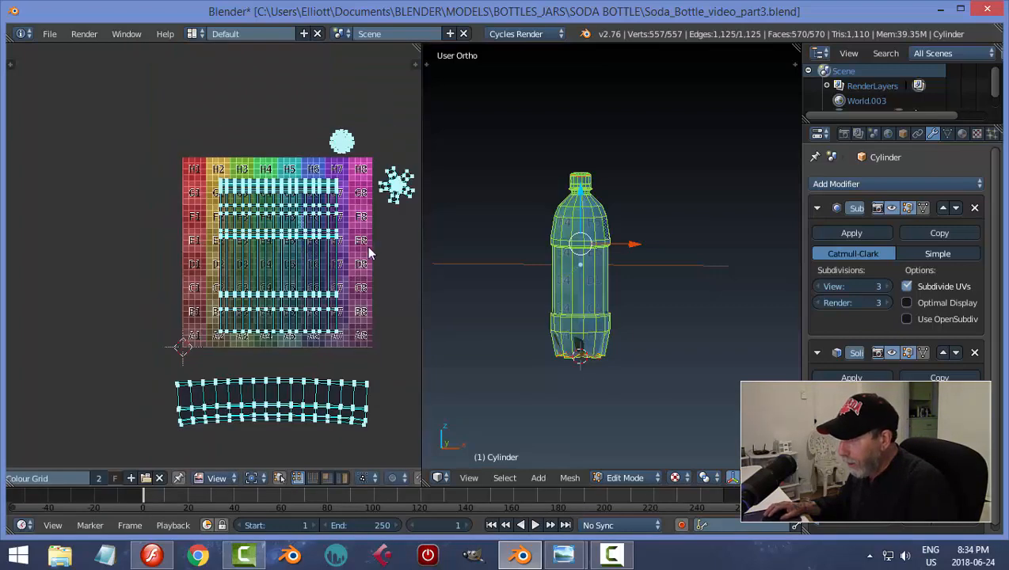
{"action": "scroll", "coordinate": [315, 266], "scroll_direction": "up", "scroll_amount": 5}
{"action": "scroll", "coordinate": [316, 272], "scroll_direction": "down", "scroll_amount": 2}
{"action": "scroll", "coordinate": [635, 305], "scroll_direction": "up", "scroll_amount": 5}
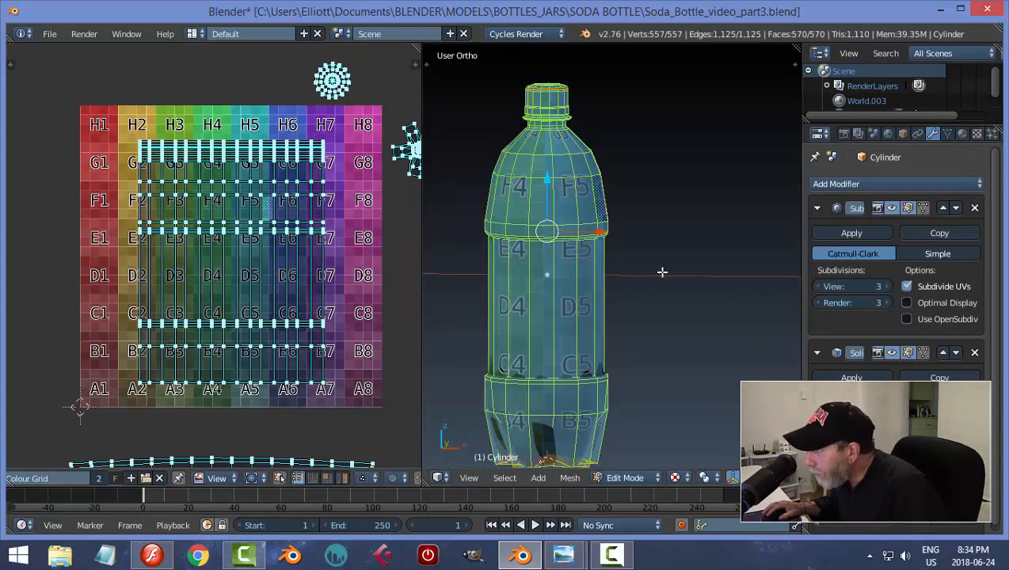
{"action": "middle_click_drag", "start_coordinate": [662, 290], "coordinate": [638, 287]}
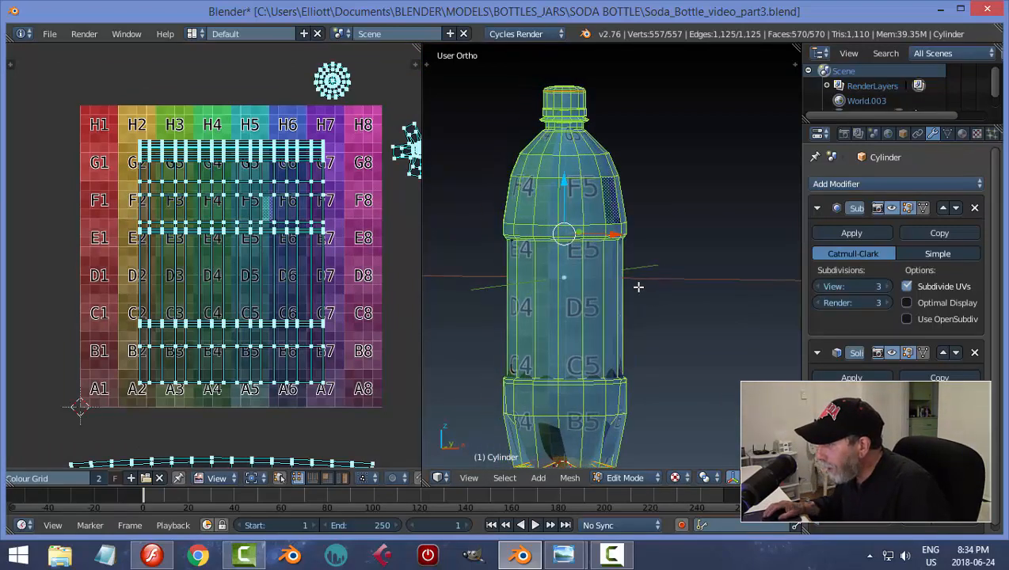
{"action": "middle_click_drag", "start_coordinate": [642, 325], "coordinate": [615, 321]}
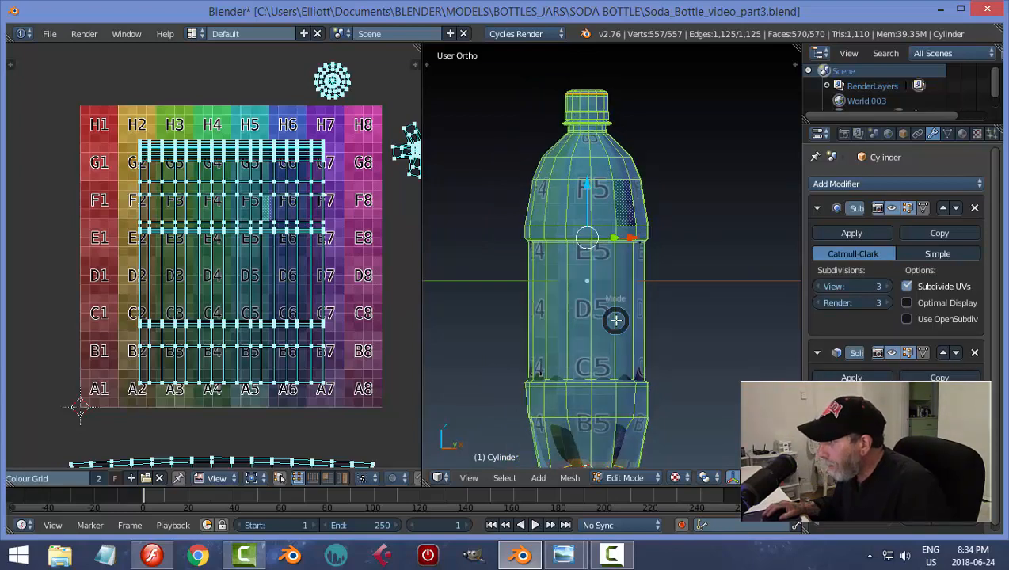
{"action": "key", "text": "Tab"}
{"action": "left_click", "coordinate": [511, 320]}
{"action": "middle_click_drag", "start_coordinate": [666, 302], "coordinate": [741, 311]}
{"action": "scroll", "coordinate": [669, 286], "scroll_direction": "up", "scroll_amount": 2}
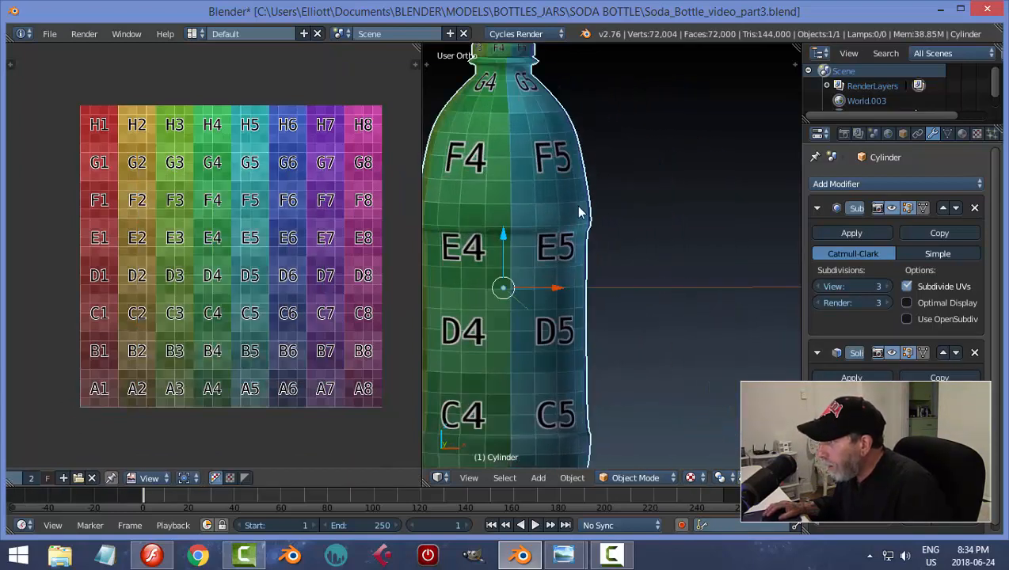
{"action": "scroll", "coordinate": [562, 213], "scroll_direction": "down", "scroll_amount": 1}
{"action": "middle_click_drag", "start_coordinate": [579, 237], "coordinate": [606, 257], "text": "shift"}
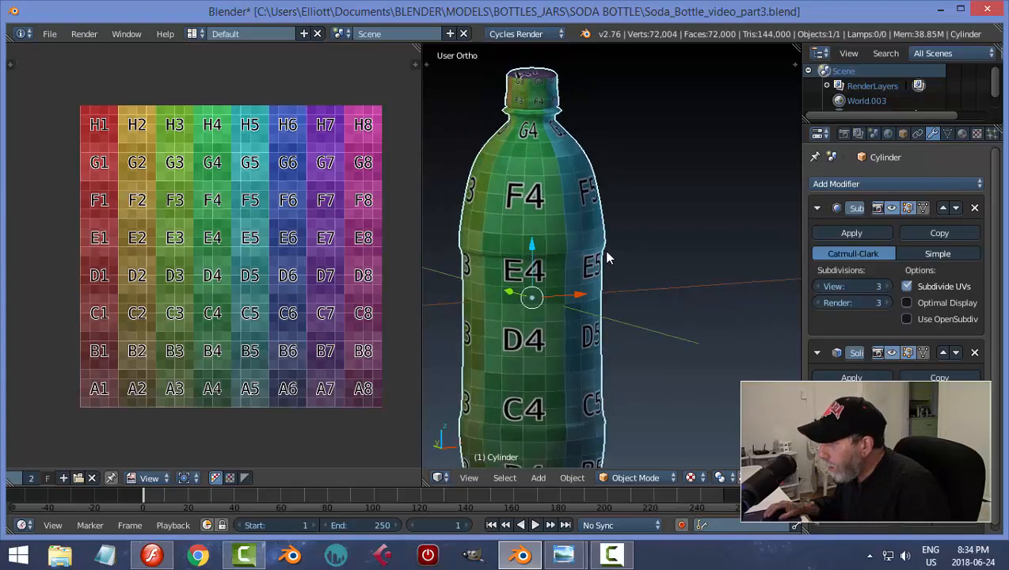
{"action": "scroll", "coordinate": [579, 286], "scroll_direction": "up", "scroll_amount": 2}
{"action": "scroll", "coordinate": [580, 293], "scroll_direction": "down", "scroll_amount": 1}
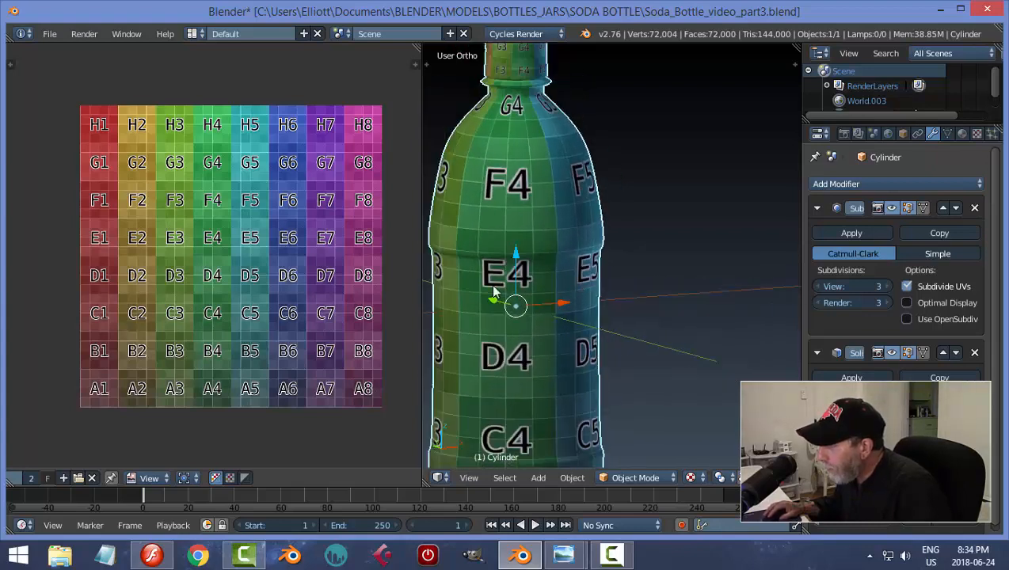
{"action": "scroll", "coordinate": [544, 327], "scroll_direction": "down", "scroll_amount": 1}
{"action": "middle_click_drag", "start_coordinate": [548, 338], "coordinate": [569, 297], "text": "shift"}
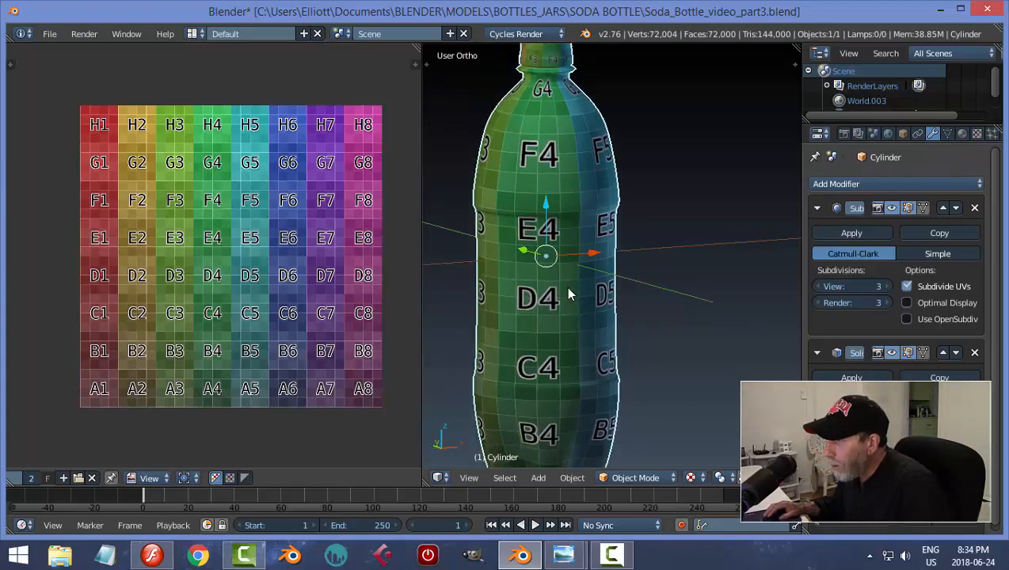
{"action": "middle_click_drag", "start_coordinate": [582, 223], "coordinate": [576, 268], "text": "shift"}
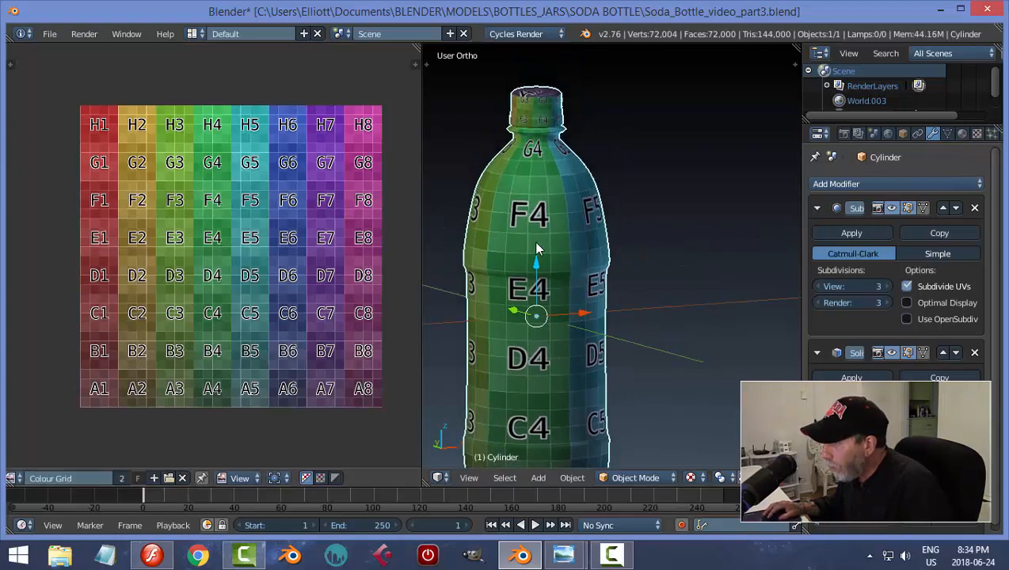
Return to Edit Mode and move the bottle neck's UV rows up by about 0.054 along Y
{"action": "key", "text": "Tab"}
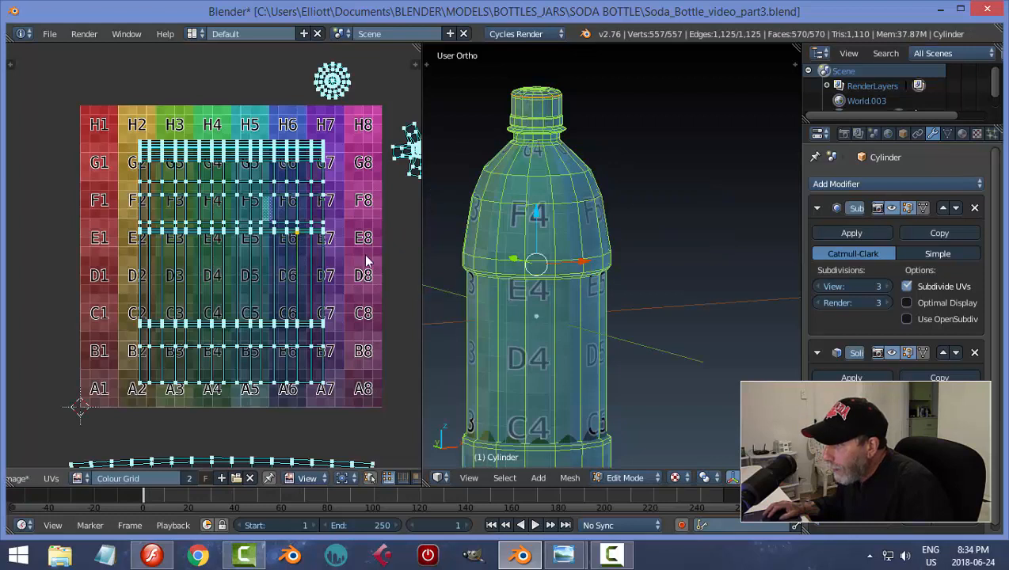
{"action": "key", "text": "a"}
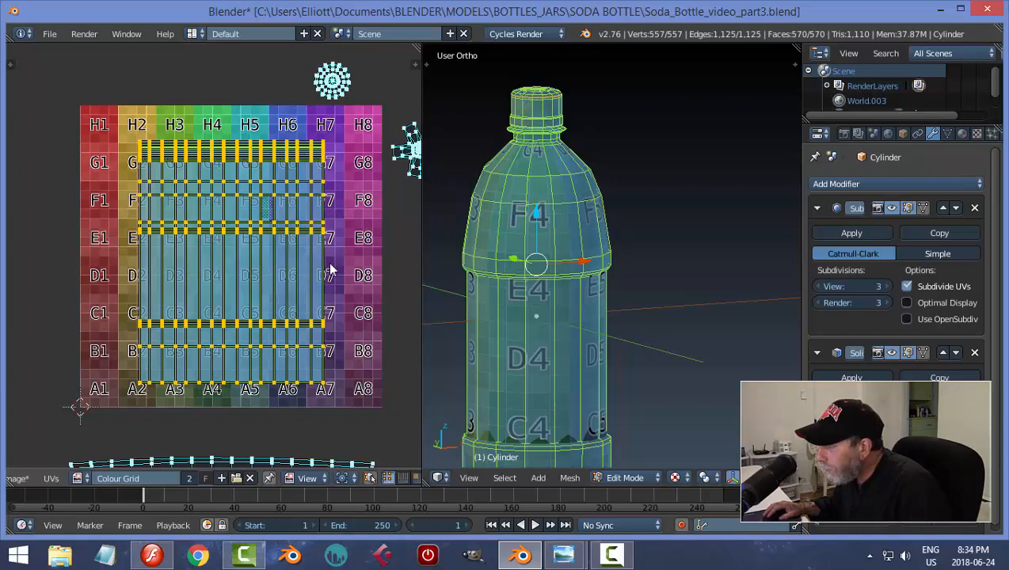
{"action": "key", "text": "a"}
{"action": "middle_click_drag", "start_coordinate": [228, 211], "coordinate": [231, 263]}
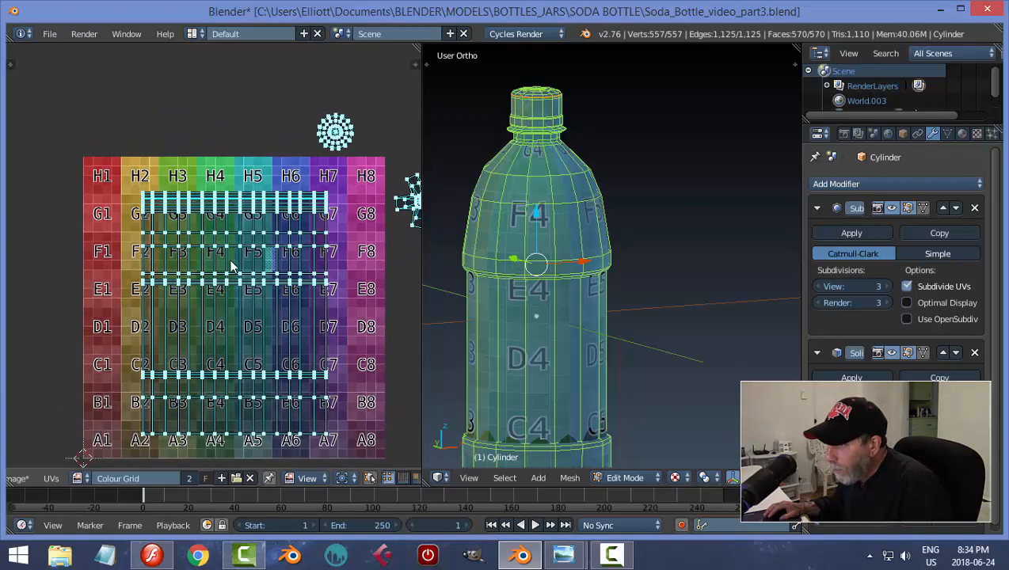
{"action": "right_click", "coordinate": [255, 203], "text": "alt"}
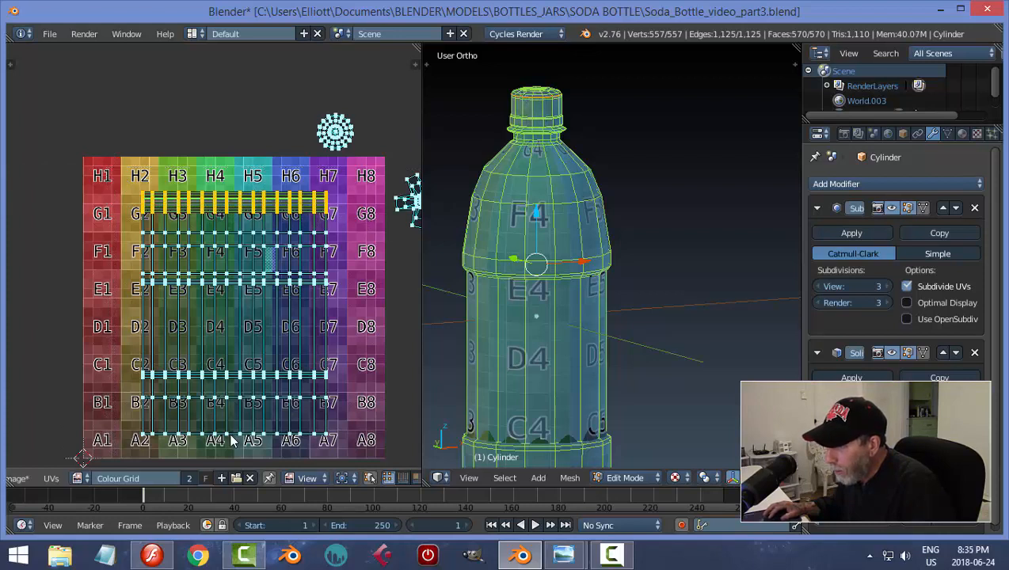
{"action": "key", "text": "g"}
{"action": "key", "text": "y"}
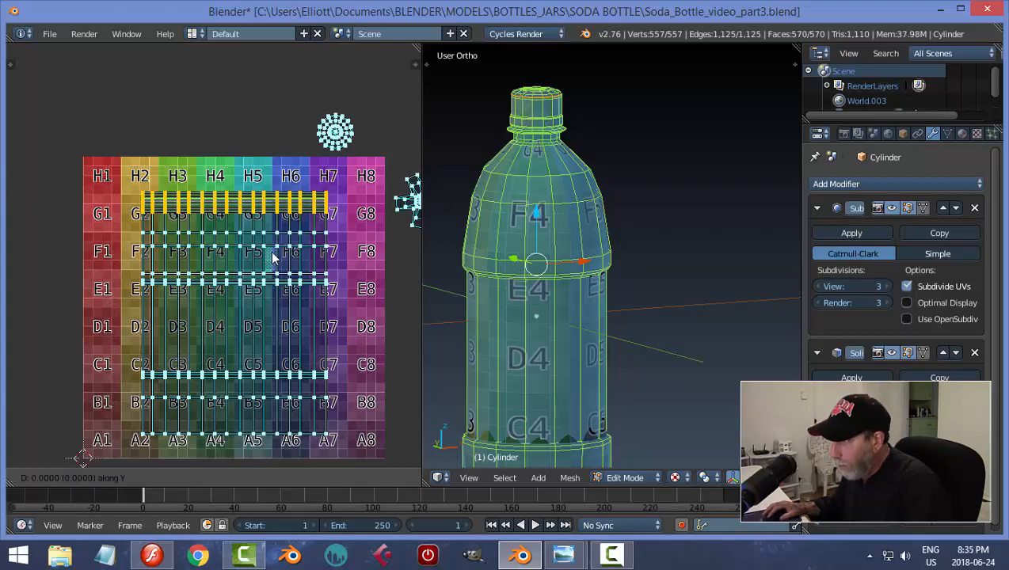
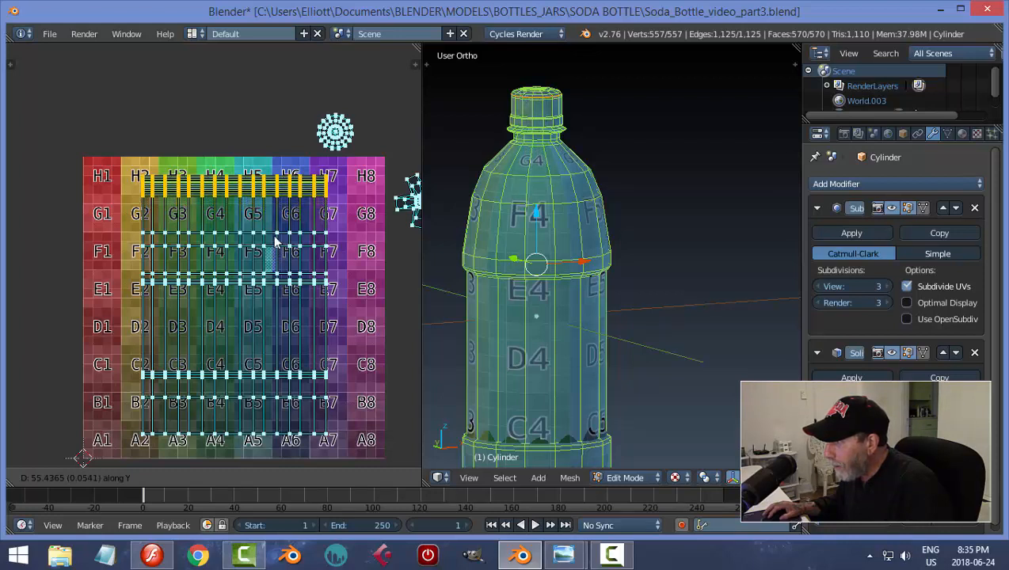
{"action": "left_click", "coordinate": [275, 241]}
{"action": "scroll", "coordinate": [407, 265], "scroll_direction": "down", "scroll_amount": 1}
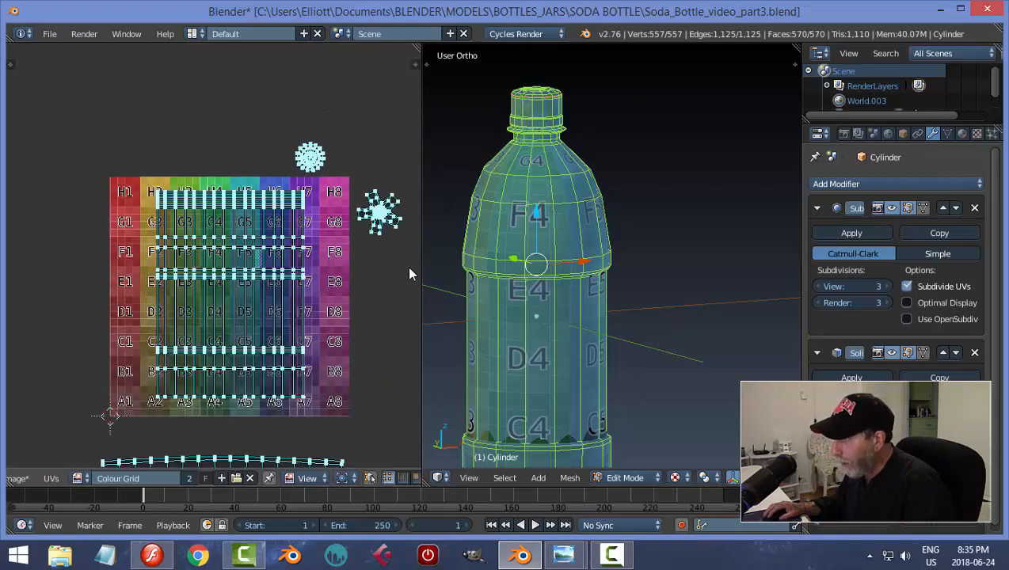
Flatten the top edge row of the curved UV strip below the colour grid by scaling it to 0 along Y
{"action": "scroll", "coordinate": [410, 274], "scroll_direction": "down", "scroll_amount": 2}
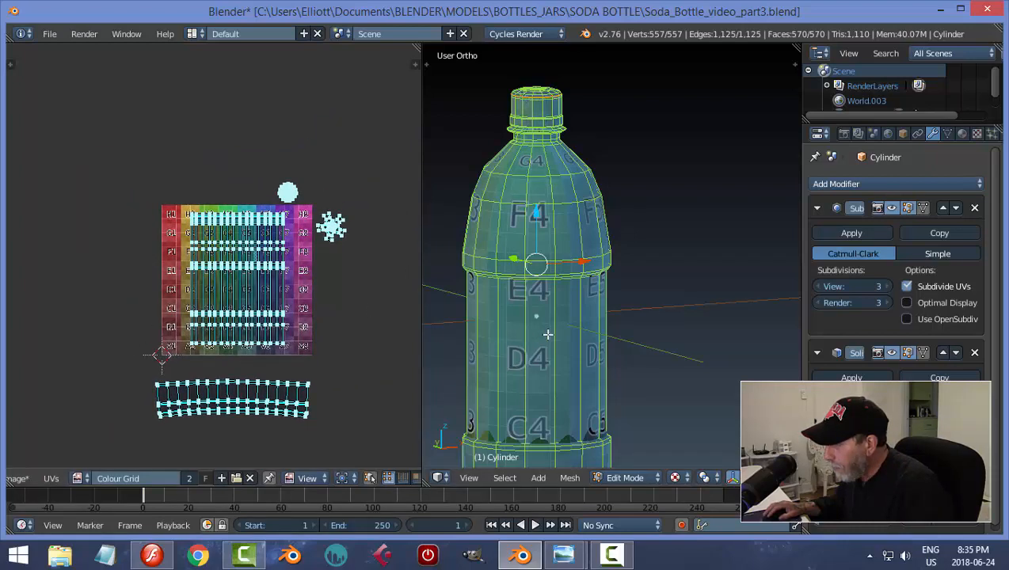
{"action": "scroll", "coordinate": [547, 334], "scroll_direction": "down", "scroll_amount": 4, "text": "shift"}
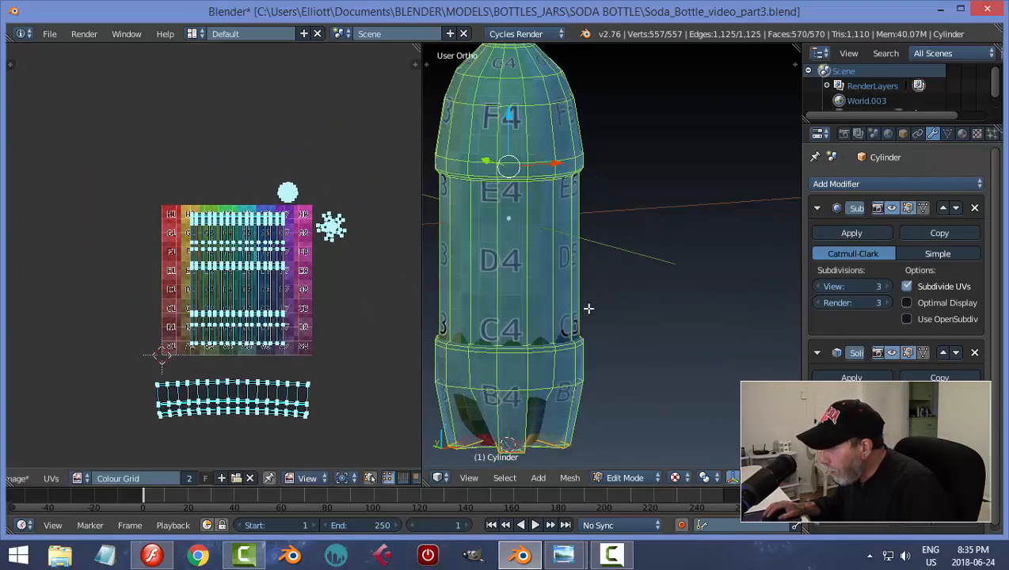
{"action": "scroll", "coordinate": [589, 308], "scroll_direction": "down", "scroll_amount": 2}
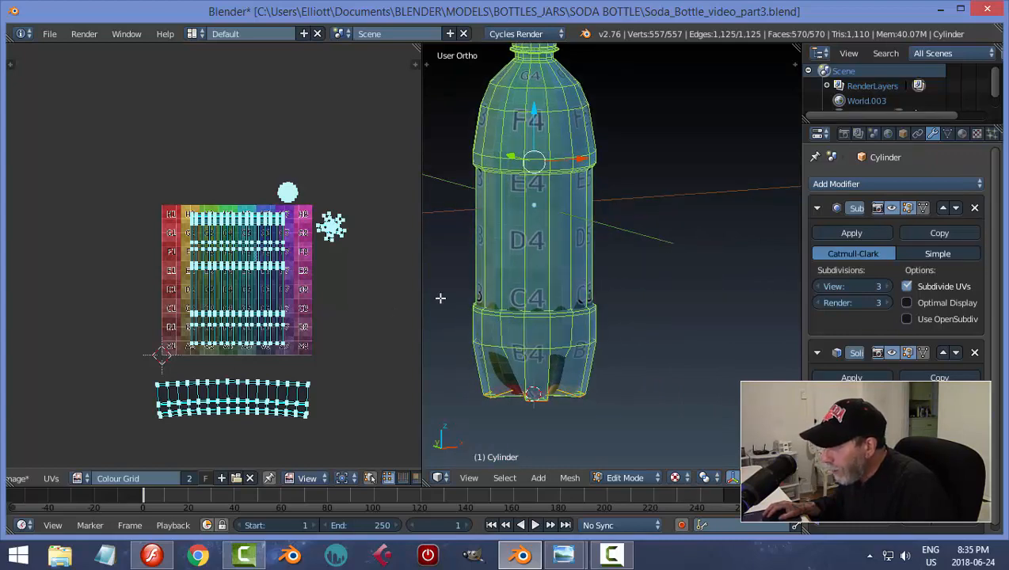
{"action": "scroll", "coordinate": [292, 309], "scroll_direction": "up", "scroll_amount": 3}
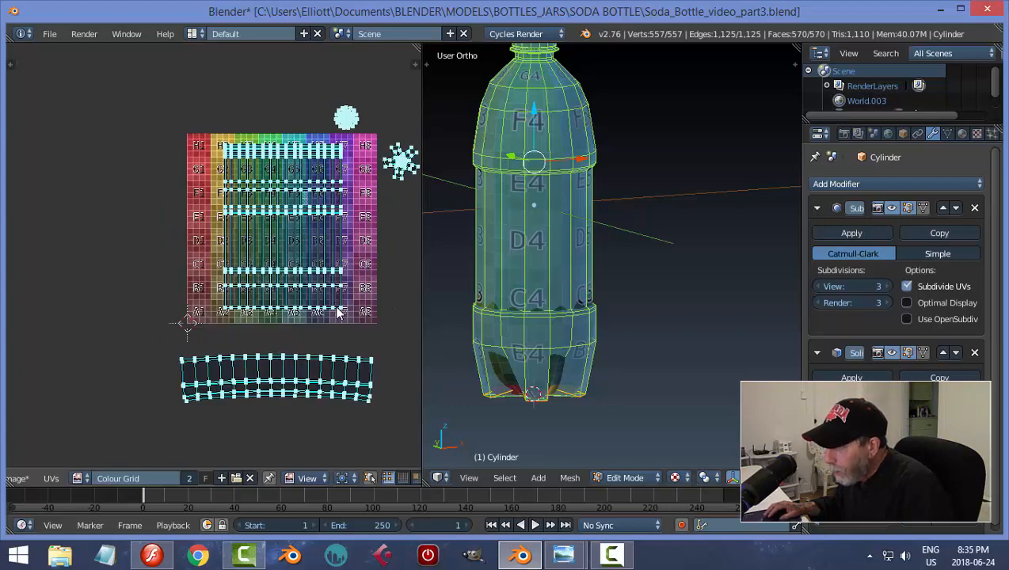
{"action": "middle_click_drag", "start_coordinate": [260, 252], "coordinate": [231, 219]}
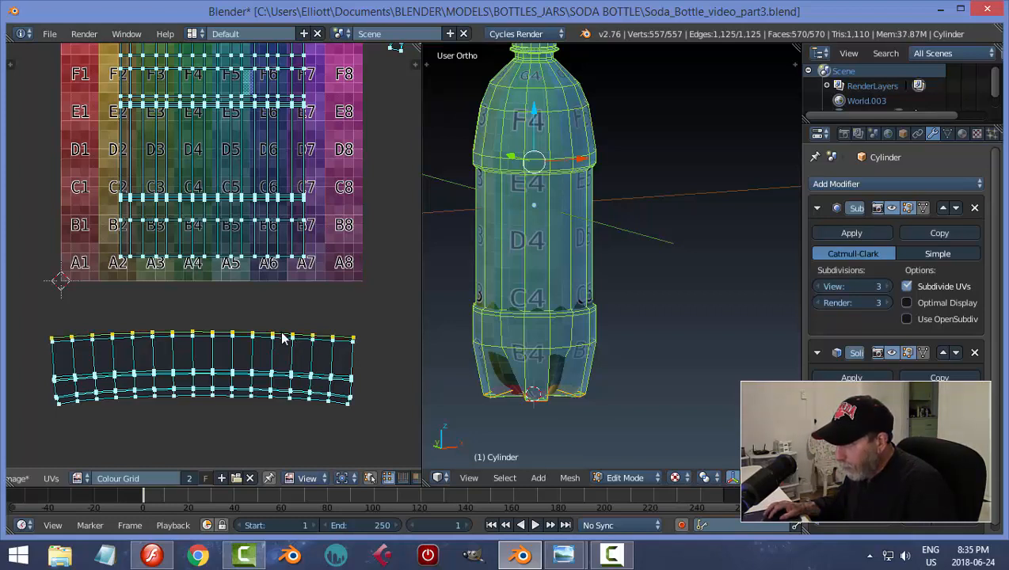
{"action": "key", "text": "s"}
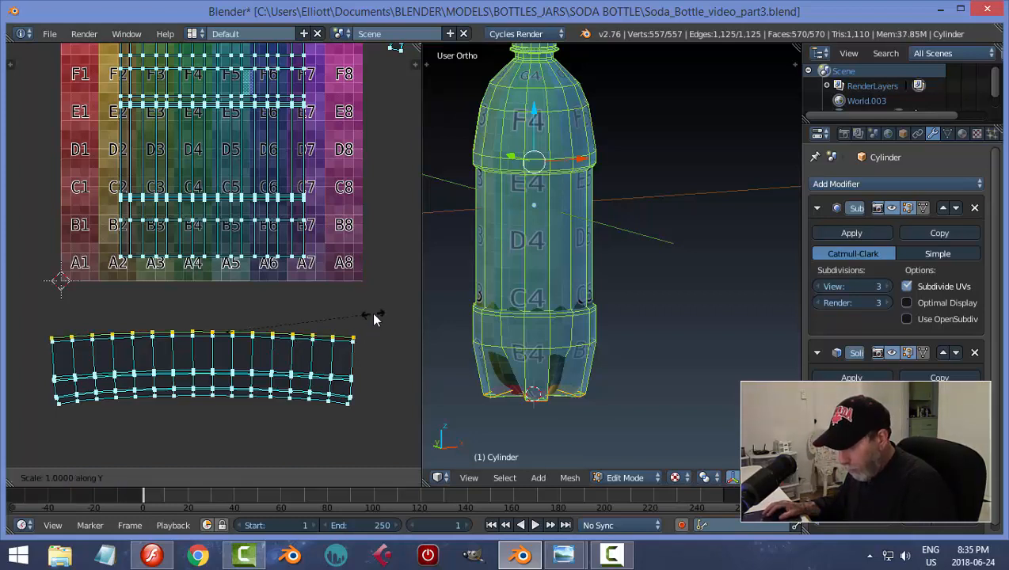
{"action": "key", "text": "y"}
{"action": "key", "text": "0"}
{"action": "key", "text": "Return"}
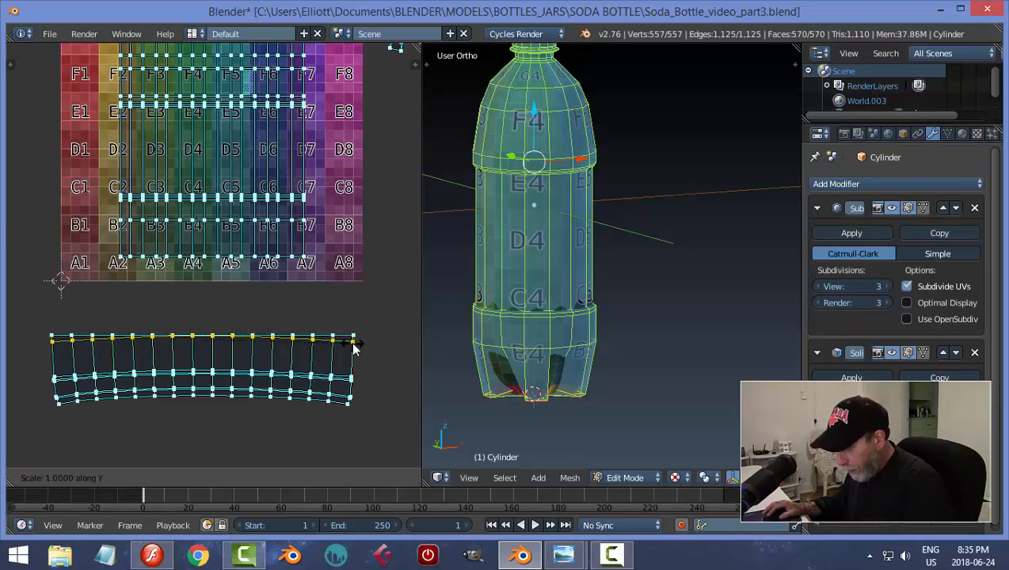
Flatten the second and third rows of the curved UV strip by scaling each to 0 along Y
{"action": "right_click", "coordinate": [364, 375], "text": "alt"}
{"action": "key", "text": "s"}
{"action": "key", "text": "y"}
{"action": "key", "text": "0"}
{"action": "key", "text": "Return"}
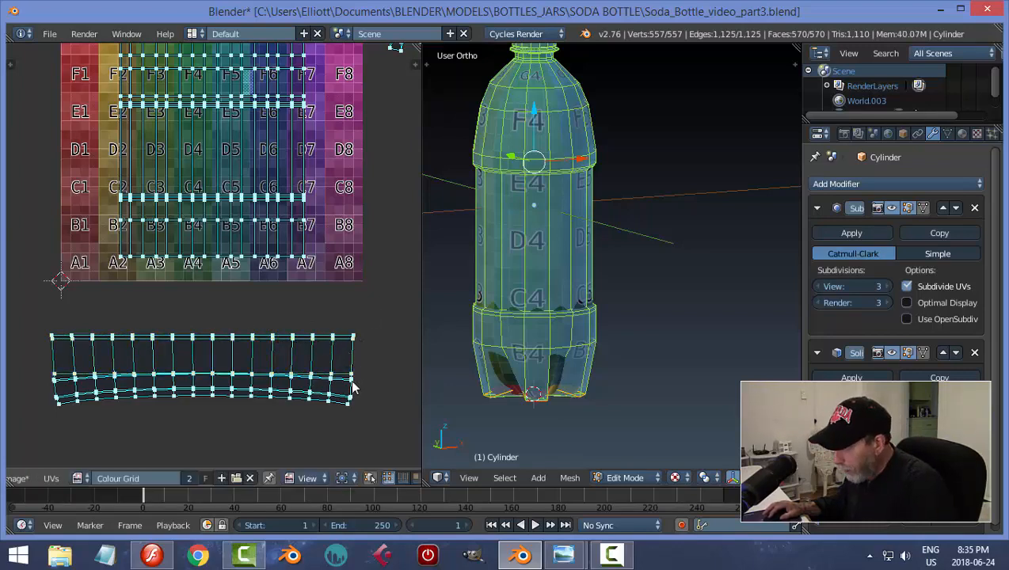
Flatten the fourth row from the top of the curved UV strip by scaling it to 0 along Y
{"action": "scroll", "coordinate": [361, 374], "scroll_direction": "up", "scroll_amount": 3}
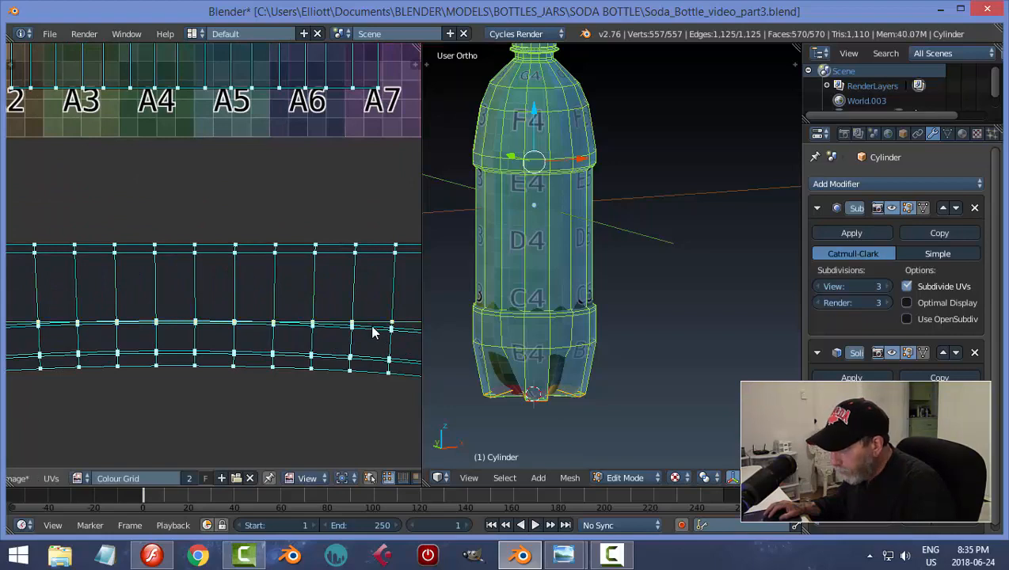
{"action": "right_click", "coordinate": [388, 330], "text": "alt"}
{"action": "key", "text": "s"}
{"action": "key", "text": "y"}
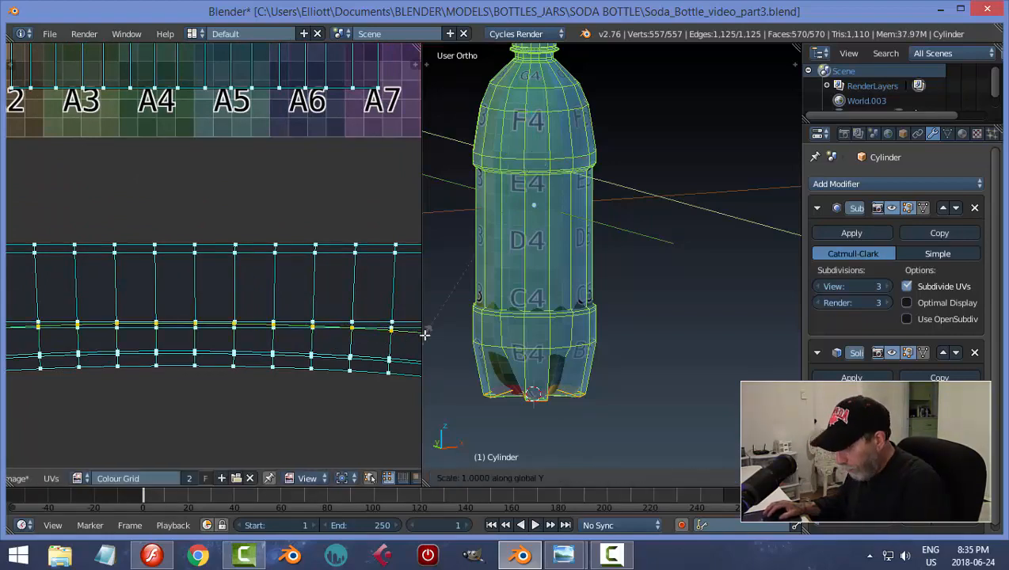
{"action": "key", "text": "Escape"}
{"action": "scroll", "coordinate": [333, 358], "scroll_direction": "down", "scroll_amount": 2}
{"action": "key", "text": "s"}
{"action": "key", "text": "y"}
{"action": "key", "text": "0"}
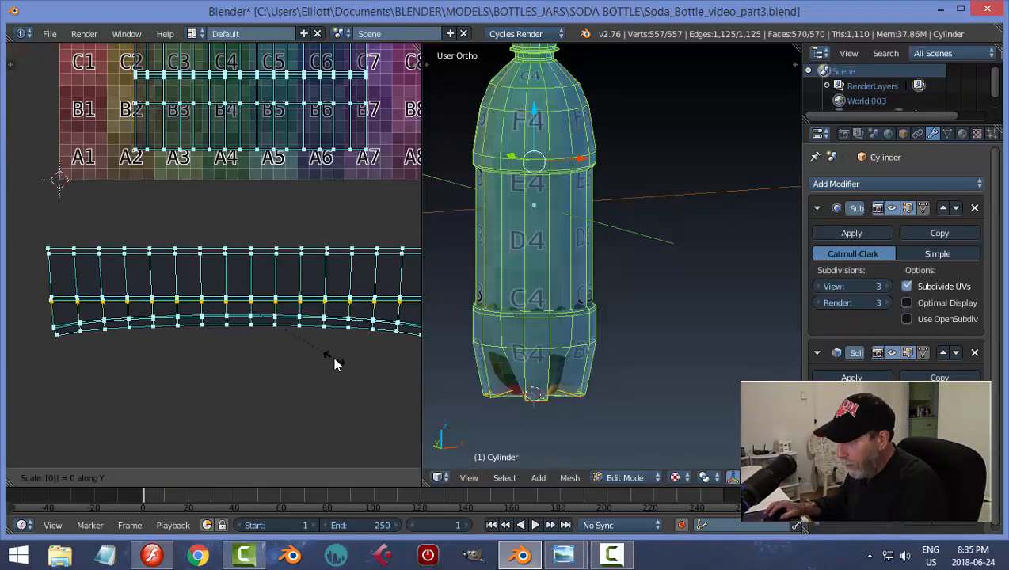
{"action": "key", "text": "Return"}
Flatten the two closely spaced rows just above the UV strip's bottom edge by scaling each to 0 along Y
{"action": "scroll", "coordinate": [345, 362], "scroll_direction": "up", "scroll_amount": 2}
{"action": "right_click", "coordinate": [345, 362], "text": "alt"}
{"action": "key", "text": "s"}
{"action": "key", "text": "y"}
{"action": "key", "text": "0"}
{"action": "key", "text": "Return"}
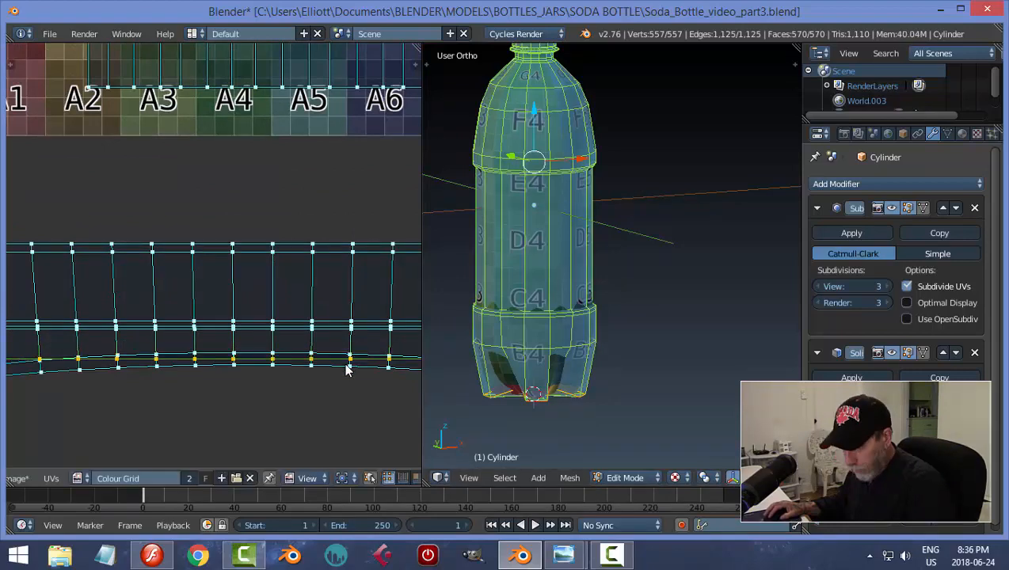
{"action": "right_click", "coordinate": [329, 353], "text": "alt"}
{"action": "key", "text": "s"}
{"action": "key", "text": "y"}
{"action": "key", "text": "0"}
{"action": "key", "text": "Return"}
Flatten the bottom edge row of the UV strip by scaling it to 0 along Y
{"action": "right_click", "coordinate": [361, 367], "text": "alt"}
{"action": "key", "text": "s"}
{"action": "key", "text": "y"}
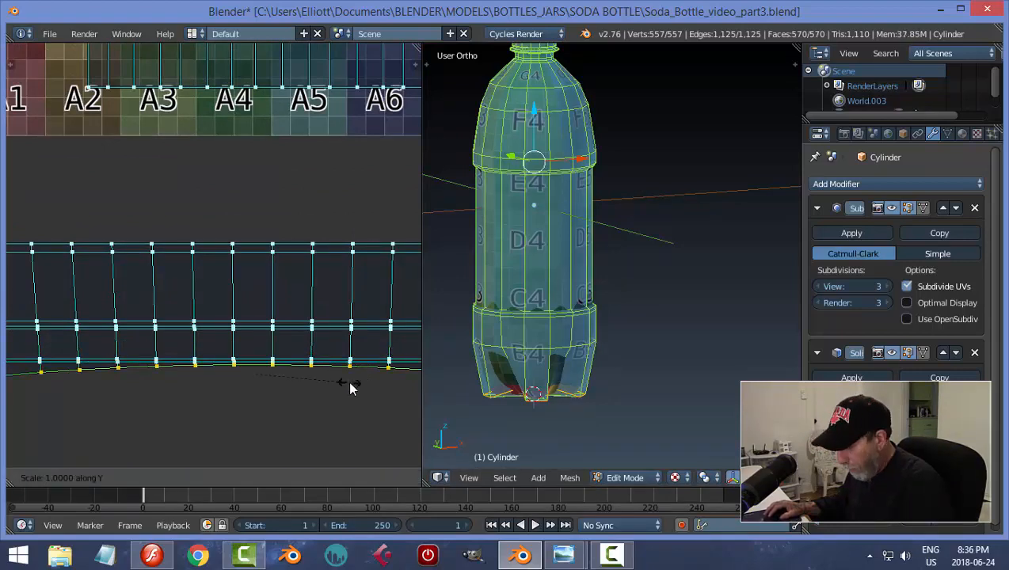
{"action": "key", "text": "0"}
{"action": "key", "text": "Return"}
Straighten the two rightmost vertical columns of the lower UV strip by scaling each to 0 along X
{"action": "scroll", "coordinate": [346, 384], "scroll_direction": "down", "scroll_amount": 4}
{"action": "middle_click_drag", "start_coordinate": [370, 364], "coordinate": [320, 368]}
{"action": "scroll", "coordinate": [319, 368], "scroll_direction": "up", "scroll_amount": 3}
{"action": "right_click", "coordinate": [381, 324], "text": "alt"}
{"action": "type", "text": "sx0"}
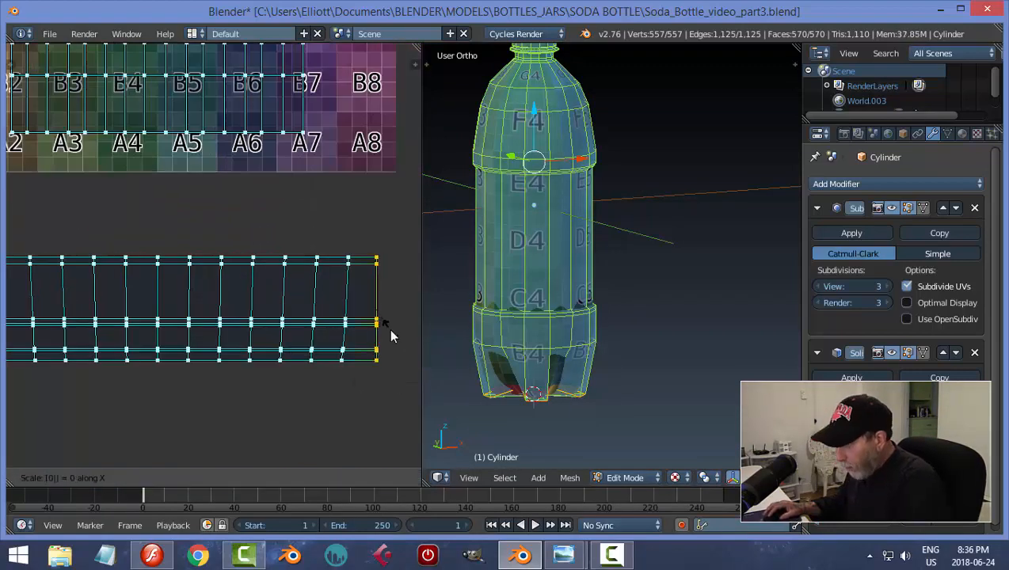
{"action": "key", "text": "Return"}
{"action": "right_click", "coordinate": [353, 288], "text": "alt"}
{"action": "key", "text": "s"}
{"action": "key", "text": "x"}
{"action": "key", "text": "0"}
{"action": "key", "text": "Return"}
Straighten the third and fourth columns from the UV strip's right end by scaling each to 0 along X
{"action": "right_click", "coordinate": [318, 294], "text": "alt"}
{"action": "key", "text": "s"}
{"action": "key", "text": "x"}
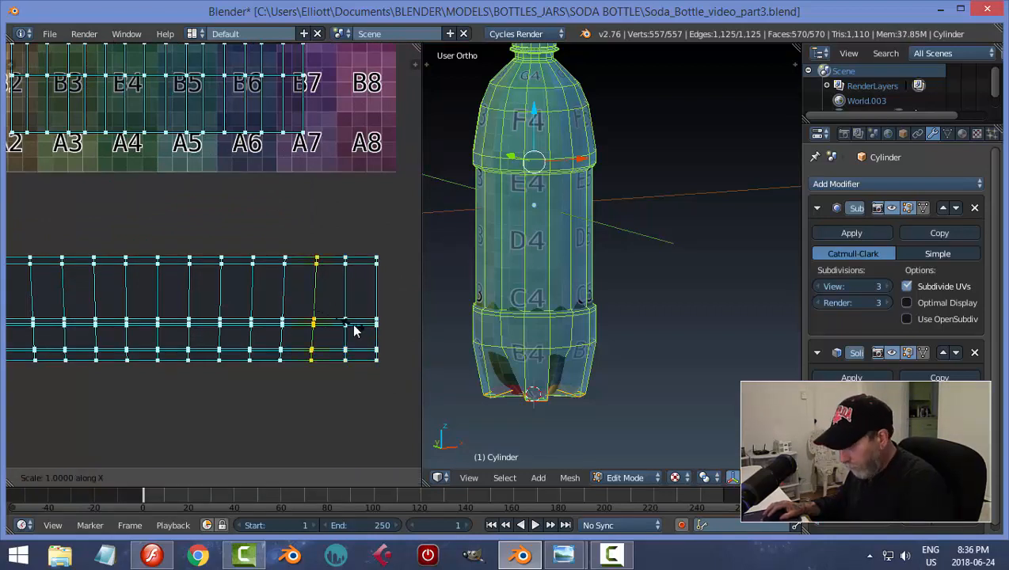
{"action": "key", "text": "0"}
{"action": "key", "text": "Return"}
{"action": "right_click", "coordinate": [296, 297], "text": "alt"}
{"action": "key", "text": "s"}
{"action": "key", "text": "x"}
{"action": "key", "text": "0"}
{"action": "key", "text": "Return"}
Straighten the fifth and sixth columns from the UV strip's right end by scaling each to 0 along X
{"action": "right_click", "coordinate": [259, 297], "text": "alt"}
{"action": "key", "text": "s"}
{"action": "key", "text": "x"}
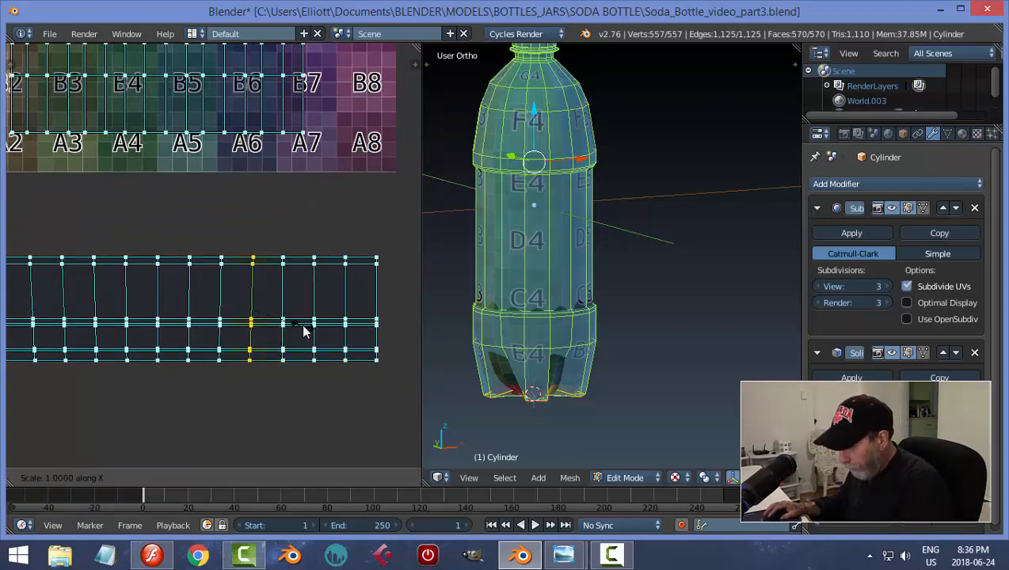
{"action": "key", "text": "0"}
{"action": "key", "text": "Return"}
{"action": "right_click", "coordinate": [221, 293], "text": "alt"}
{"action": "key", "text": "s"}
{"action": "key", "text": "x"}
{"action": "key", "text": "0"}
{"action": "key", "text": "Return"}
Straighten the seventh and eighth columns from the UV strip's right end by scaling each to 0 along X
{"action": "right_click", "coordinate": [196, 295], "text": "alt"}
{"action": "key", "text": "s"}
{"action": "key", "text": "x"}
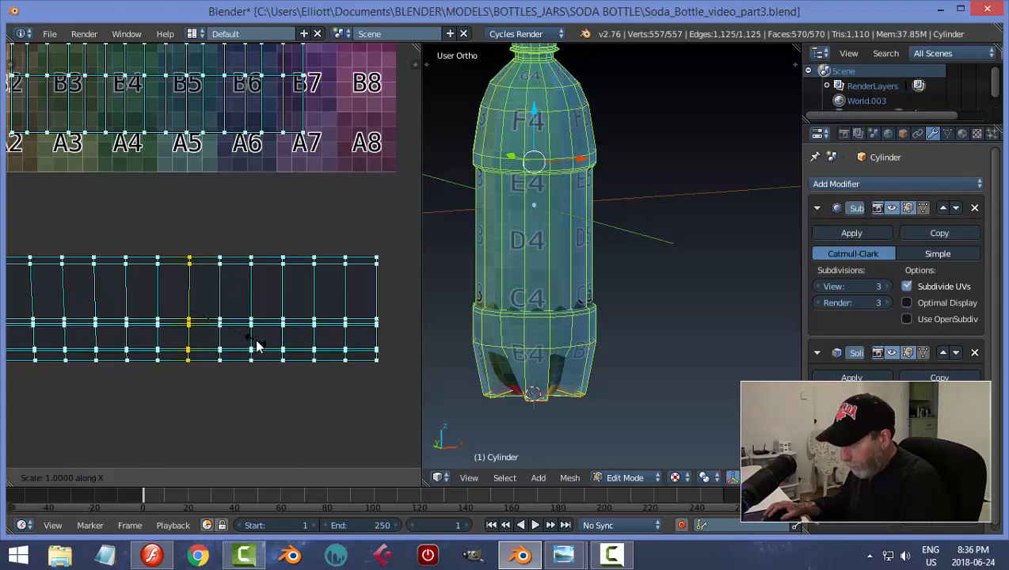
{"action": "key", "text": "0"}
{"action": "key", "text": "Return"}
{"action": "key", "text": "a"}
{"action": "key", "text": "s"}
{"action": "key", "text": "x"}
{"action": "key", "text": "0"}
{"action": "key", "text": "Return"}
{"action": "key", "text": "a"}
Straighten the ninth through twelfth columns from the UV strip's right end by scaling each to 0 along X
{"action": "middle_click_drag", "start_coordinate": [183, 360], "coordinate": [265, 352]}
{"action": "right_click", "coordinate": [175, 280], "text": "alt"}
{"action": "key", "text": "s"}
{"action": "key", "text": "x"}
{"action": "key", "text": "0"}
{"action": "key", "text": "Return"}
{"action": "key", "text": "a"}
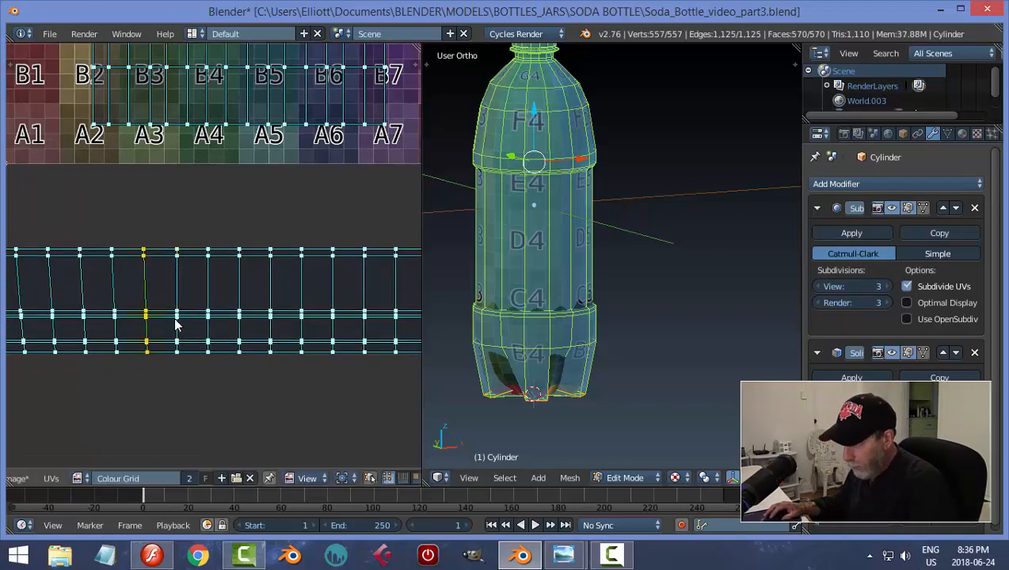
{"action": "right_click", "coordinate": [123, 307], "text": "alt"}
{"action": "key", "text": "s"}
{"action": "key", "text": "x"}
{"action": "key", "text": "0"}
{"action": "key", "text": "Return"}
Straighten the fourth and third columns from the UV strip's left end by scaling each to 0 along X
{"action": "right_click", "coordinate": [85, 281], "text": "alt"}
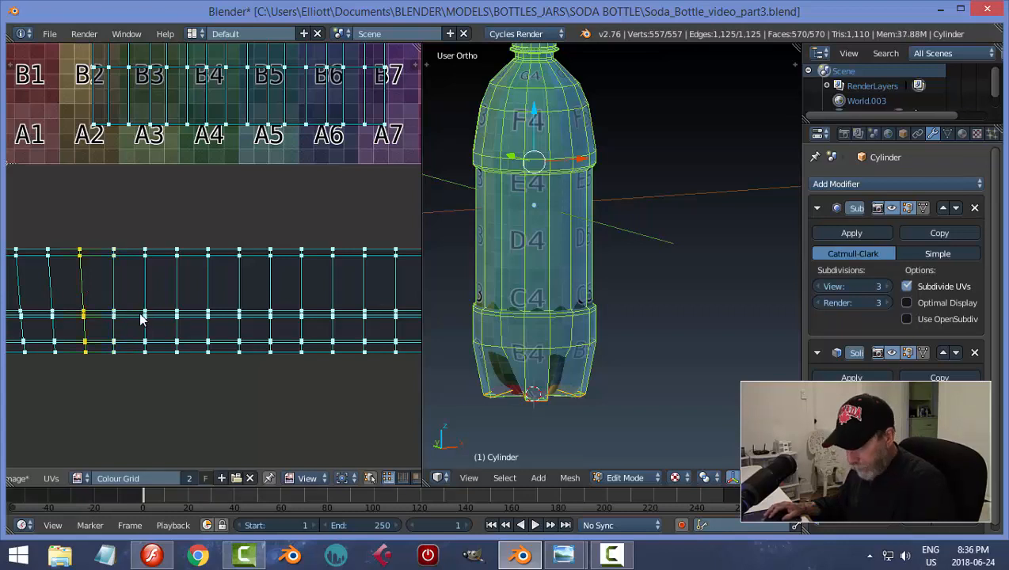
{"action": "key", "text": "s"}
{"action": "key", "text": "x"}
{"action": "key", "text": "0"}
{"action": "key", "text": "Return"}
{"action": "key", "text": "a"}
{"action": "middle_click_drag", "start_coordinate": [156, 321], "coordinate": [279, 316]}
{"action": "right_click", "coordinate": [173, 285], "text": "alt"}
{"action": "key", "text": "s"}
{"action": "key", "text": "x"}
{"action": "key", "text": "0"}
{"action": "key", "text": "Return"}
{"action": "key", "text": "a"}
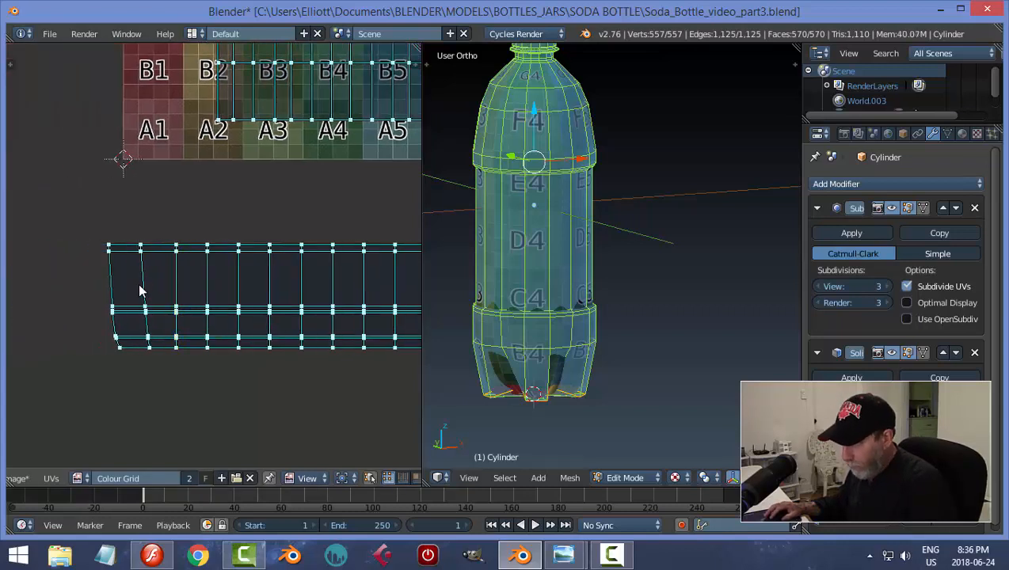
Straighten the UV strip's second column from the left and its leftmost edge column by scaling each to 0 along X
{"action": "right_click", "coordinate": [142, 290], "text": "alt"}
{"action": "key", "text": "s"}
{"action": "key", "text": "x"}
{"action": "key", "text": "0"}
{"action": "key", "text": "Return"}
{"action": "key", "text": "a"}
{"action": "right_click", "coordinate": [124, 281], "text": "alt"}
{"action": "key", "text": "s"}
{"action": "key", "text": "x"}
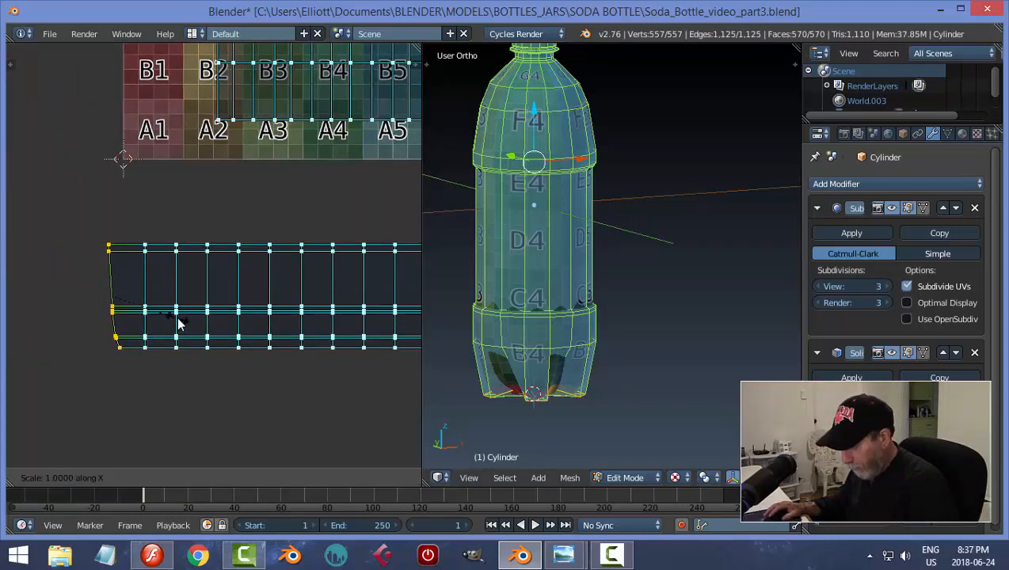
{"action": "key", "text": "0"}
{"action": "key", "text": "Return"}
{"action": "key", "text": "a"}
Save the Soda_Bottle_video_part3.blend file over the existing version
{"action": "scroll", "coordinate": [221, 353], "scroll_direction": "down", "scroll_amount": 4}
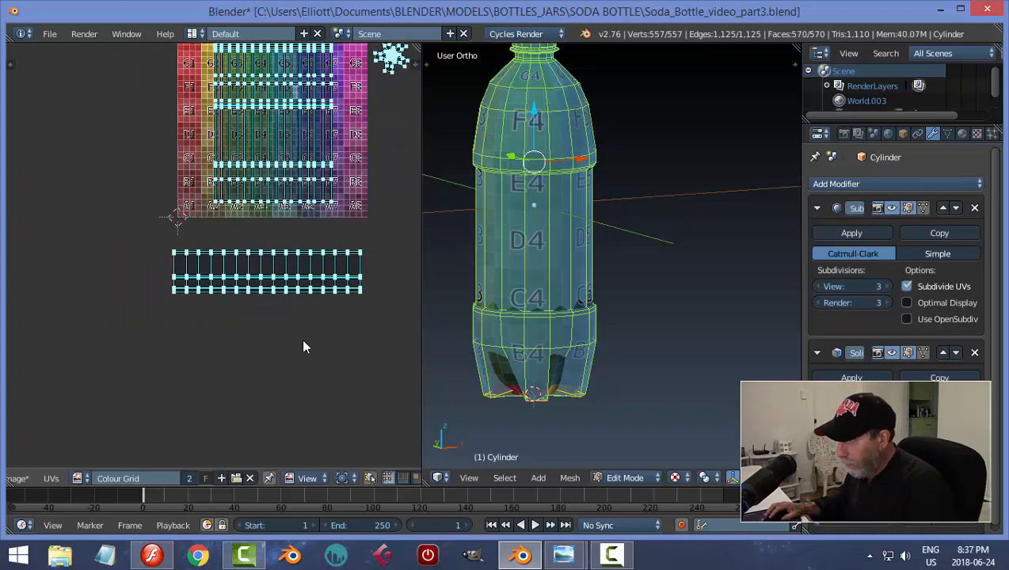
{"action": "middle_click_drag", "start_coordinate": [360, 333], "coordinate": [331, 349]}
{"action": "key", "text": "ctrl+s"}
{"action": "left_click", "coordinate": [331, 347]}
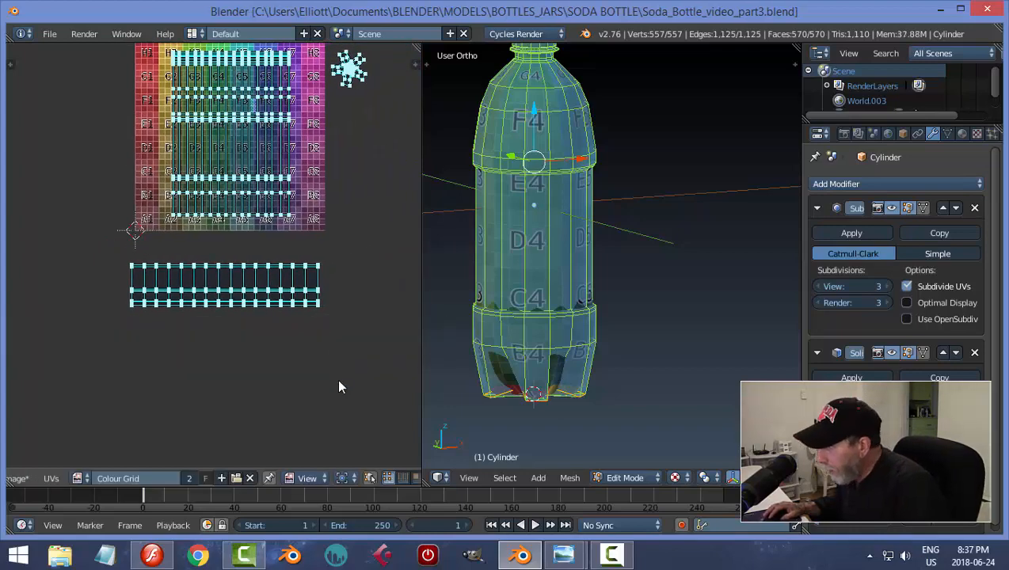
Examine the grid texture on the bottle's cap and shoulder alongside the full UV layout
{"action": "scroll", "coordinate": [336, 380], "scroll_direction": "up", "scroll_amount": 1}
{"action": "scroll", "coordinate": [357, 363], "scroll_direction": "down", "scroll_amount": 2}
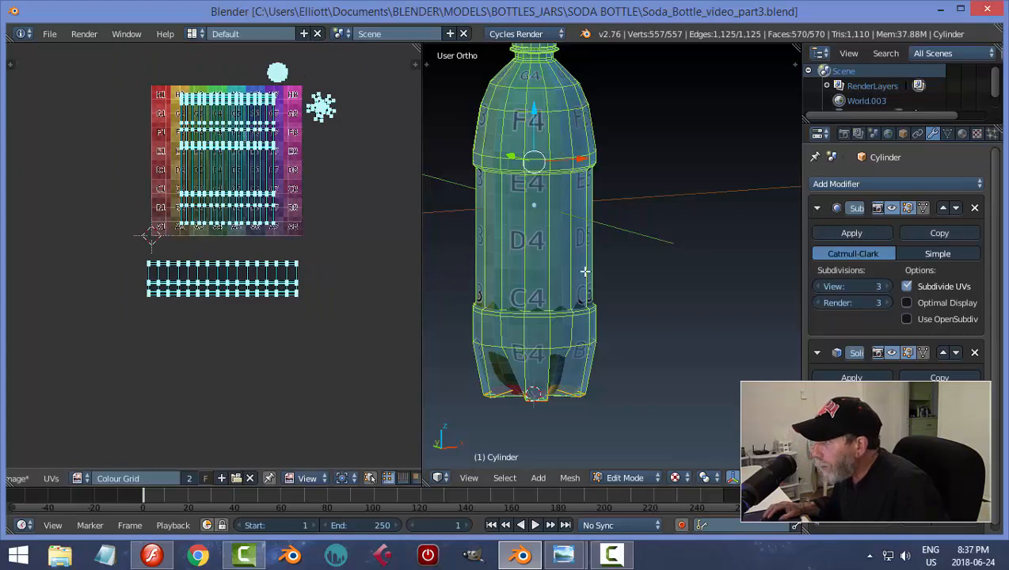
{"action": "middle_click_drag", "start_coordinate": [583, 270], "coordinate": [549, 414], "text": "shift"}
{"action": "scroll", "coordinate": [595, 309], "scroll_direction": "up", "scroll_amount": 2}
{"action": "middle_click_drag", "start_coordinate": [542, 245], "coordinate": [655, 303], "text": "shift"}
{"action": "scroll", "coordinate": [640, 262], "scroll_direction": "up", "scroll_amount": 2}
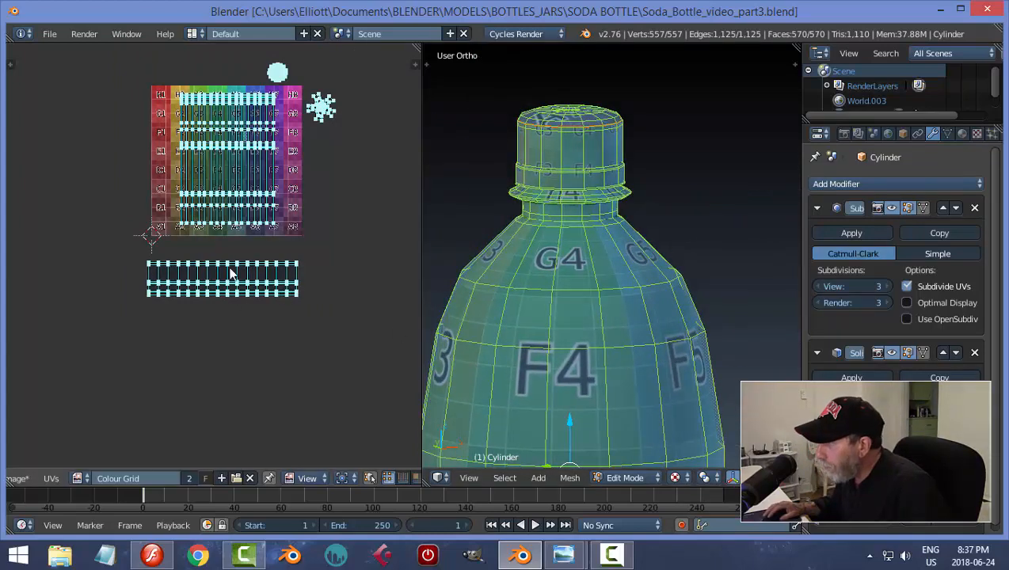
{"action": "scroll", "coordinate": [281, 292], "scroll_direction": "down", "scroll_amount": 1}
{"action": "middle_click_drag", "start_coordinate": [281, 292], "coordinate": [342, 287]}
{"action": "scroll", "coordinate": [343, 291], "scroll_direction": "up", "scroll_amount": 2}
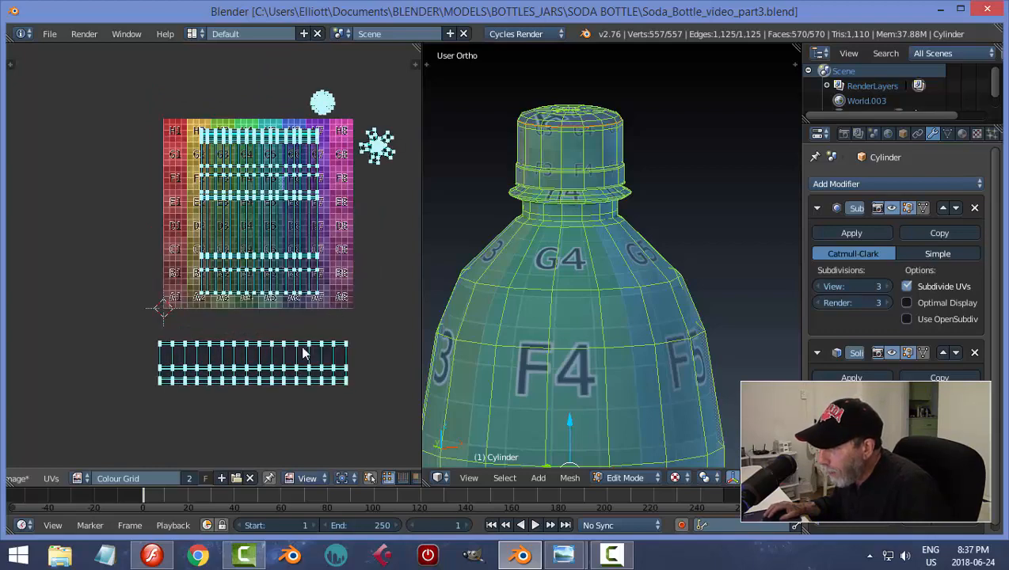
Move the whole large bottle-body UV island to the colour grid's lower-left corner, about -164 in X and -56 in Y
{"action": "right_click", "coordinate": [270, 226]}
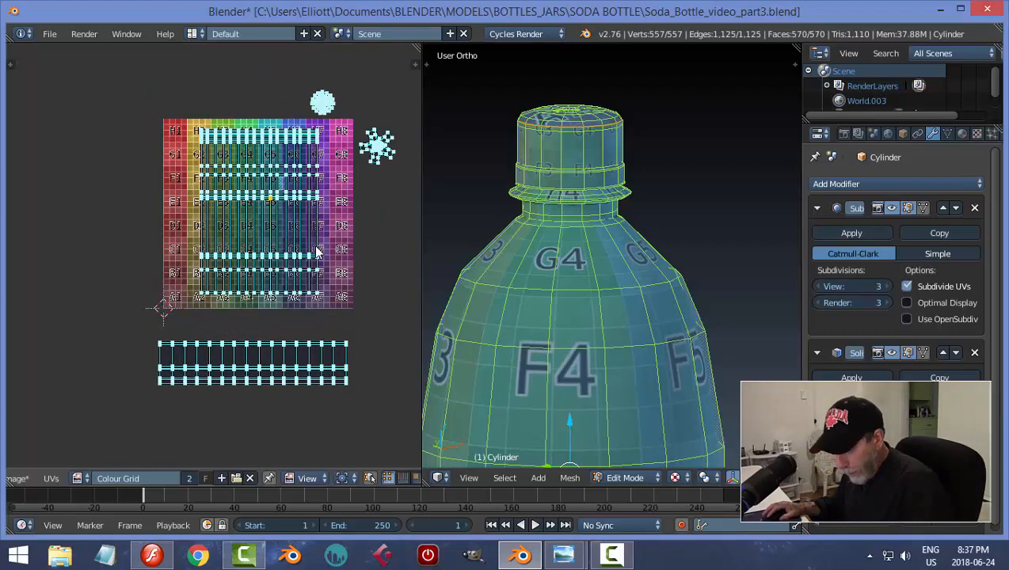
{"action": "key", "text": "ctrl+l"}
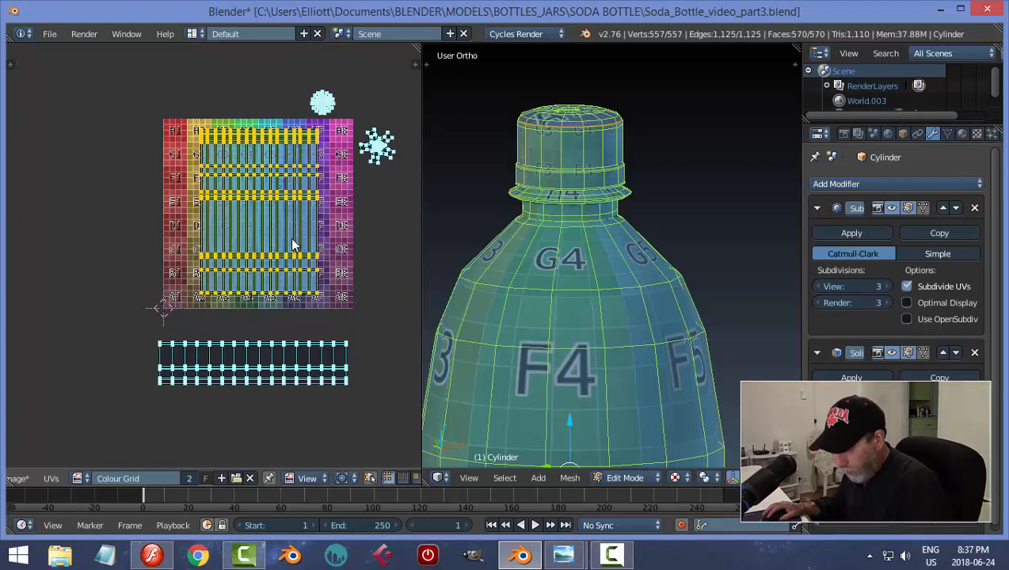
{"action": "key", "text": "g"}
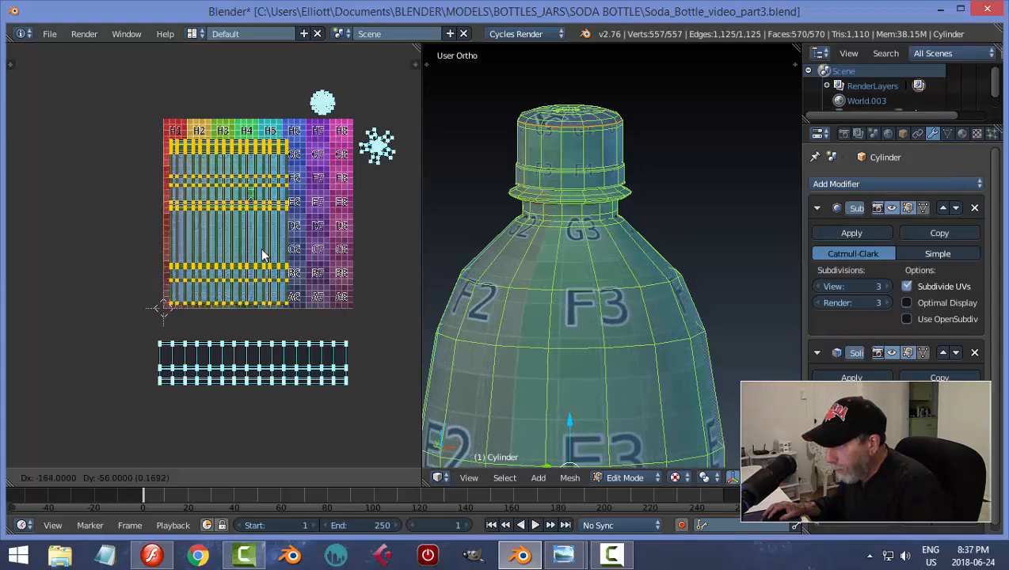
{"action": "left_click", "coordinate": [264, 255]}
Select the entire straightened cap strip below the colour grid and scale it down uniformly
{"action": "right_click", "coordinate": [301, 352]}
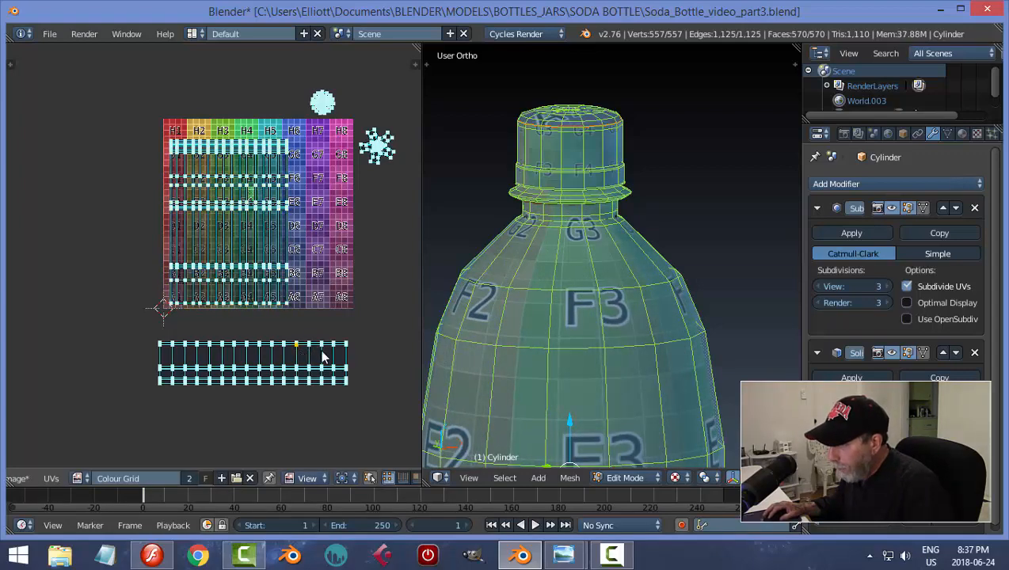
{"action": "key", "text": "ctrl+l"}
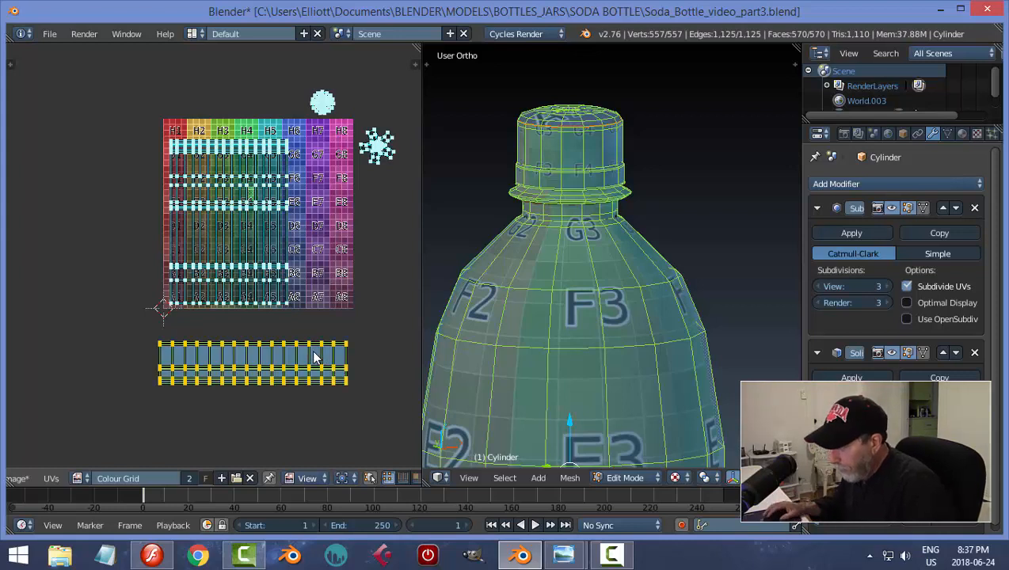
{"action": "key", "text": "s"}
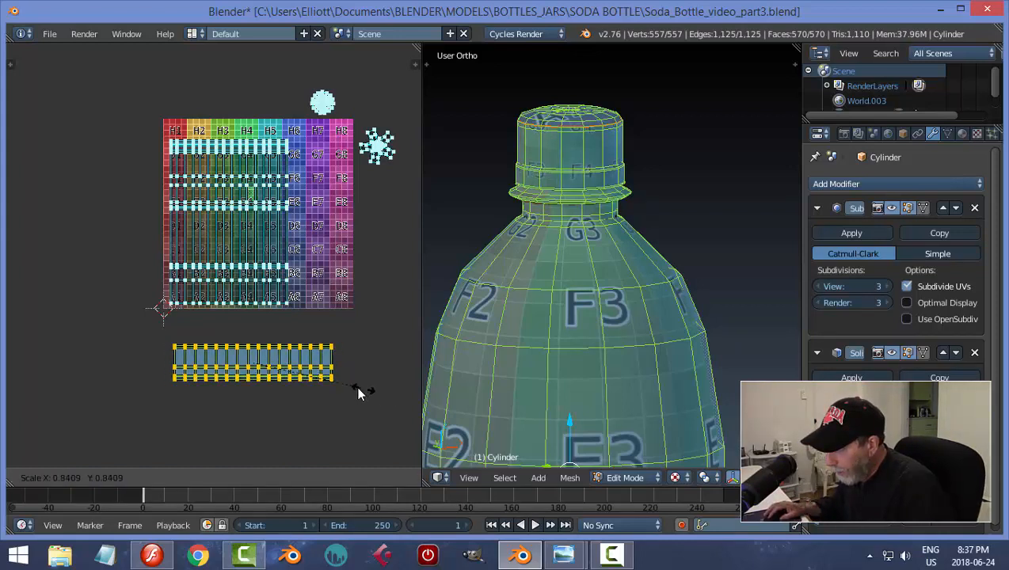
{"action": "left_click", "coordinate": [348, 391]}
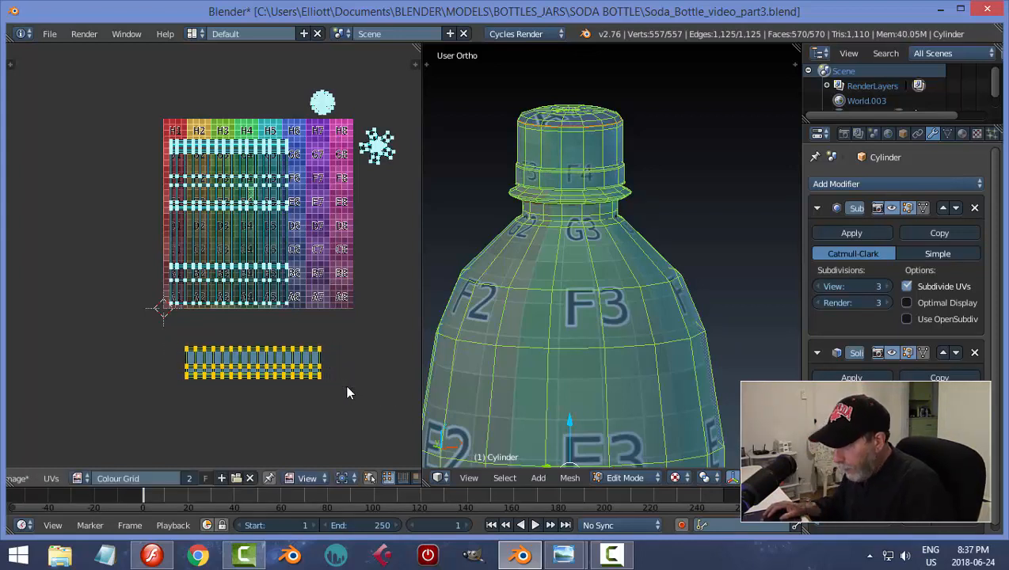
Rotate the cap's UV strip 90 degrees and place it inside the colour grid over columns 7 and 8, rows A to F
{"action": "key", "text": "r"}
{"action": "key", "text": "9"}
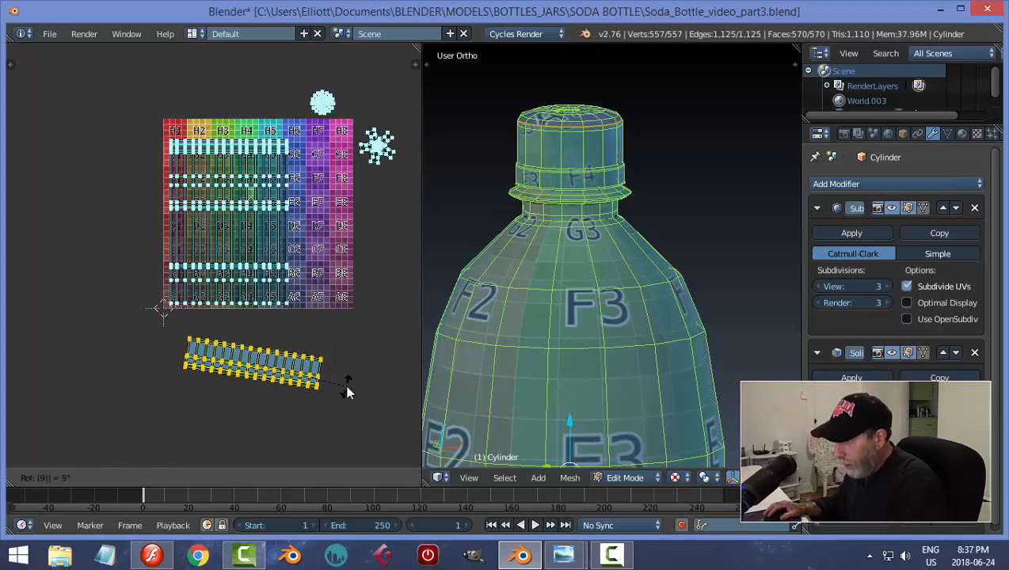
{"action": "key", "text": "0"}
{"action": "key", "text": "Return"}
{"action": "key", "text": "g"}
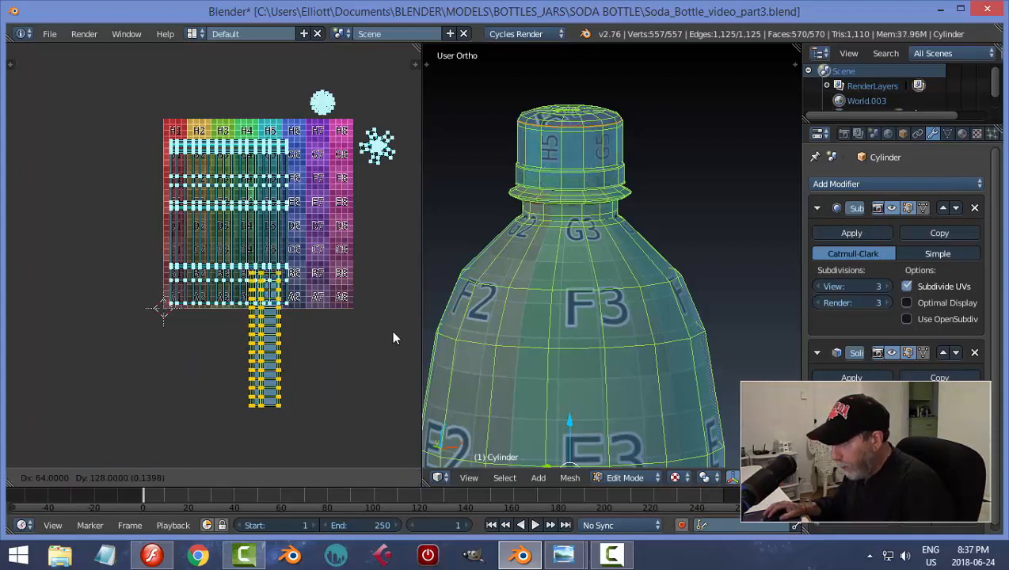
{"action": "left_click", "coordinate": [17, 264]}
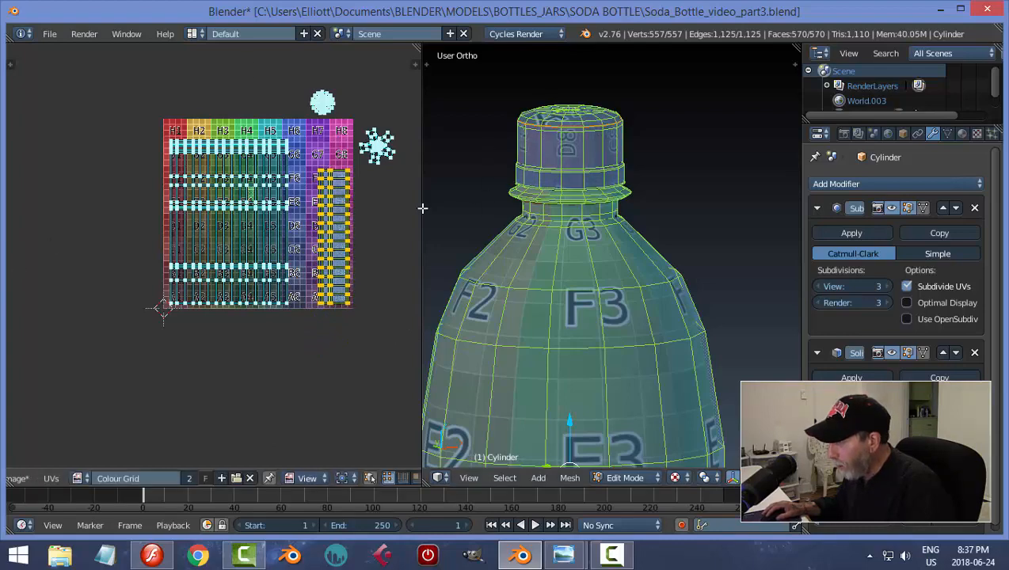
Move the star-shaped UV island onto the colour grid above the cap strip, around G7 and G8
{"action": "middle_click_drag", "start_coordinate": [422, 207], "coordinate": [389, 248]}
{"action": "scroll", "coordinate": [408, 286], "scroll_direction": "up", "scroll_amount": 3}
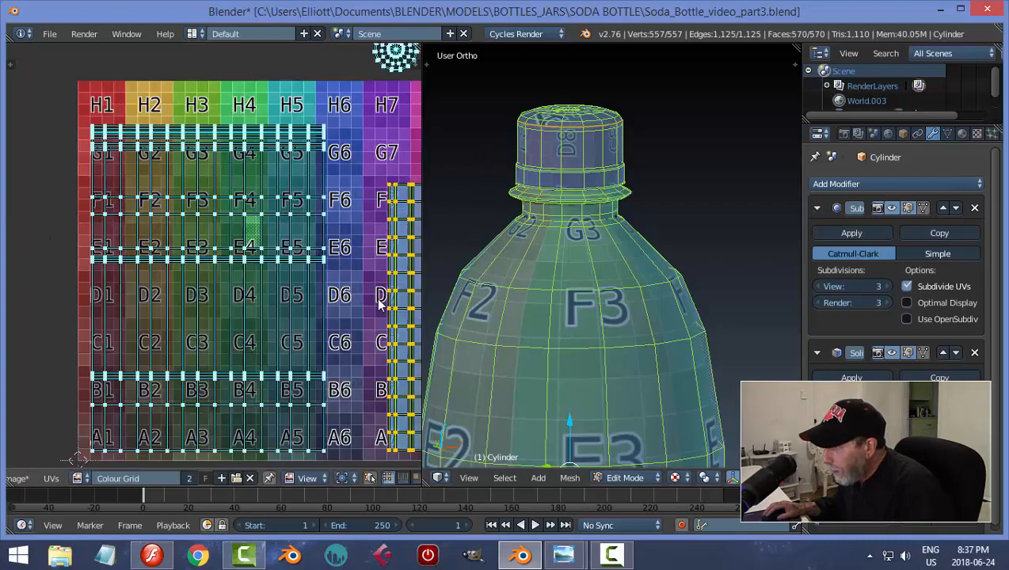
{"action": "scroll", "coordinate": [387, 229], "scroll_direction": "down", "scroll_amount": 2}
{"action": "middle_click_drag", "start_coordinate": [388, 225], "coordinate": [364, 274]}
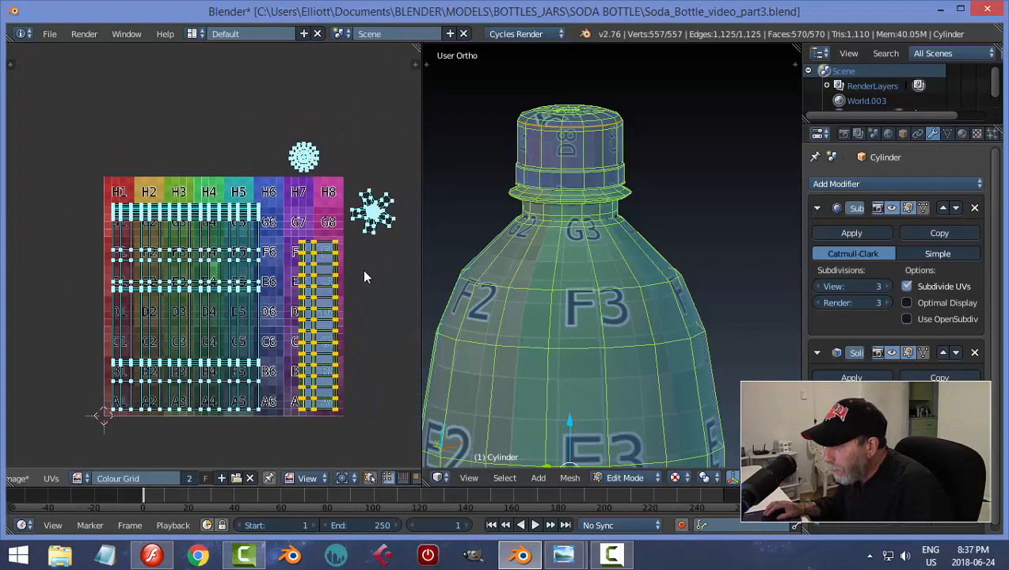
{"action": "scroll", "coordinate": [372, 253], "scroll_direction": "up", "scroll_amount": 2}
{"action": "middle_click_drag", "start_coordinate": [380, 237], "coordinate": [331, 263]}
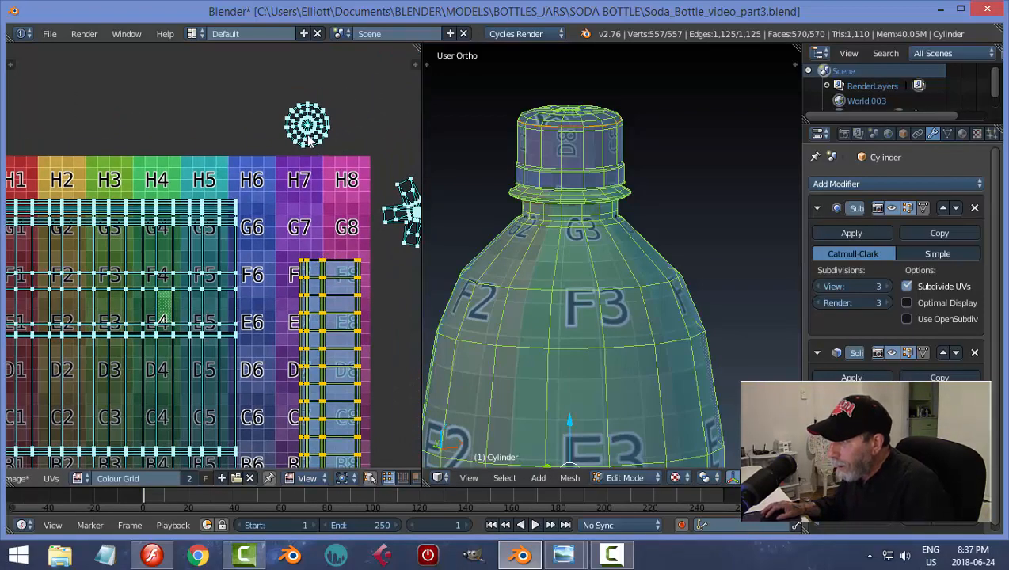
{"action": "key", "text": "a"}
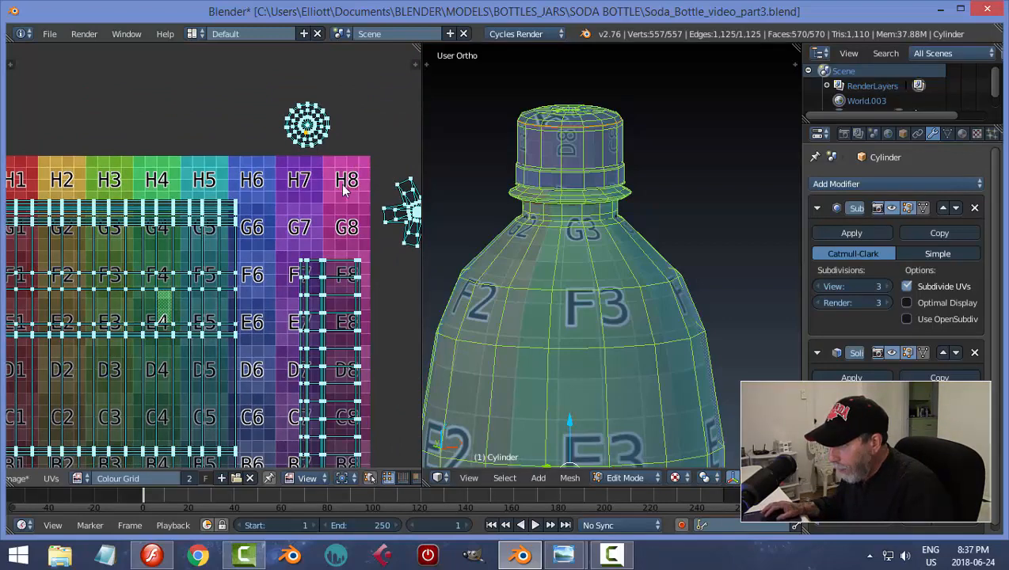
{"action": "scroll", "coordinate": [346, 293], "scroll_direction": "down", "scroll_amount": 2}
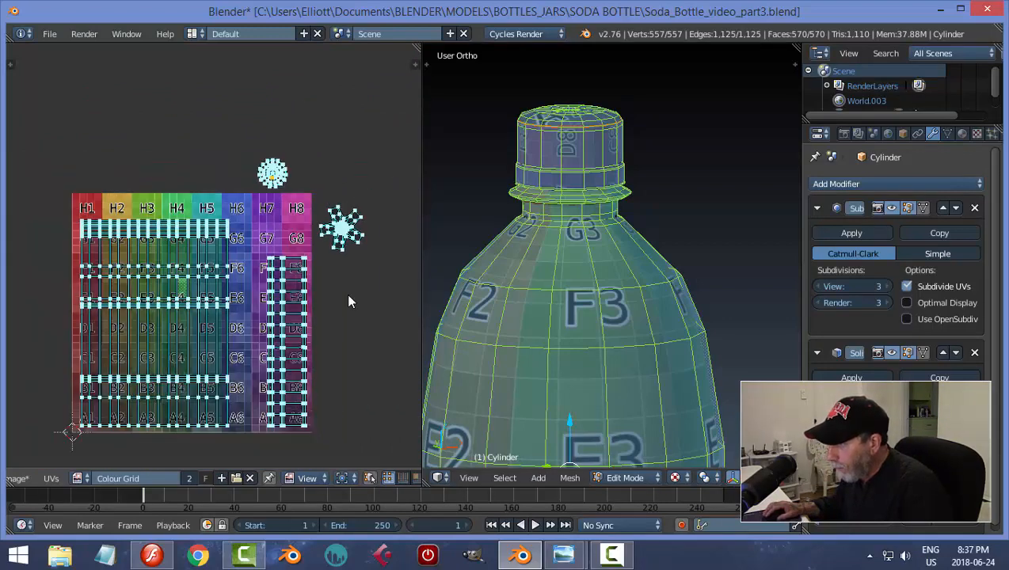
{"action": "key", "text": "l"}
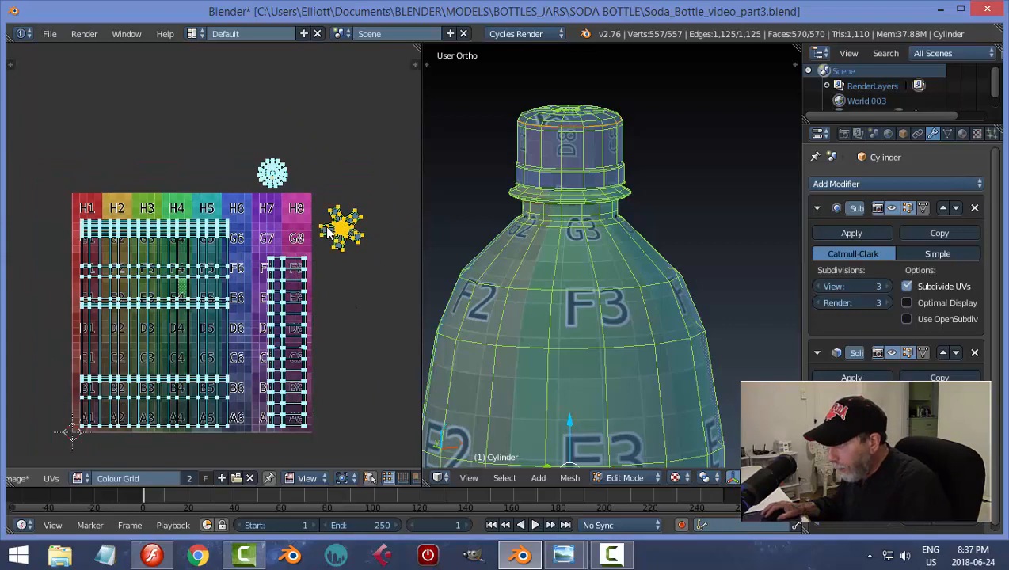
{"action": "key", "text": "g"}
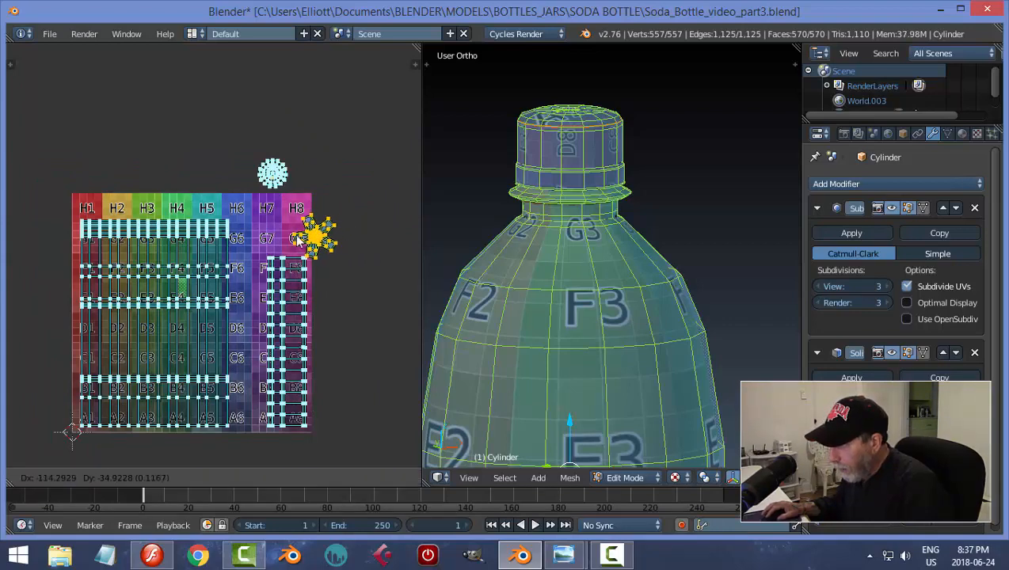
{"action": "left_click", "coordinate": [288, 234]}
Scale the star-shaped UV island down and reposition it over G8, just above the cap strip
{"action": "scroll", "coordinate": [340, 219], "scroll_direction": "up", "scroll_amount": 1}
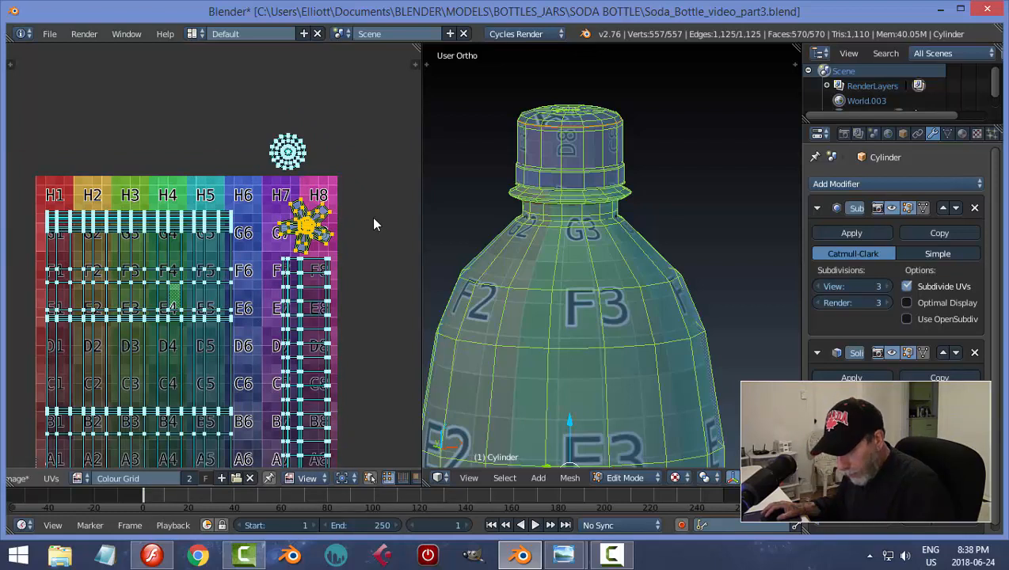
{"action": "key", "text": "s"}
{"action": "left_click", "coordinate": [345, 235]}
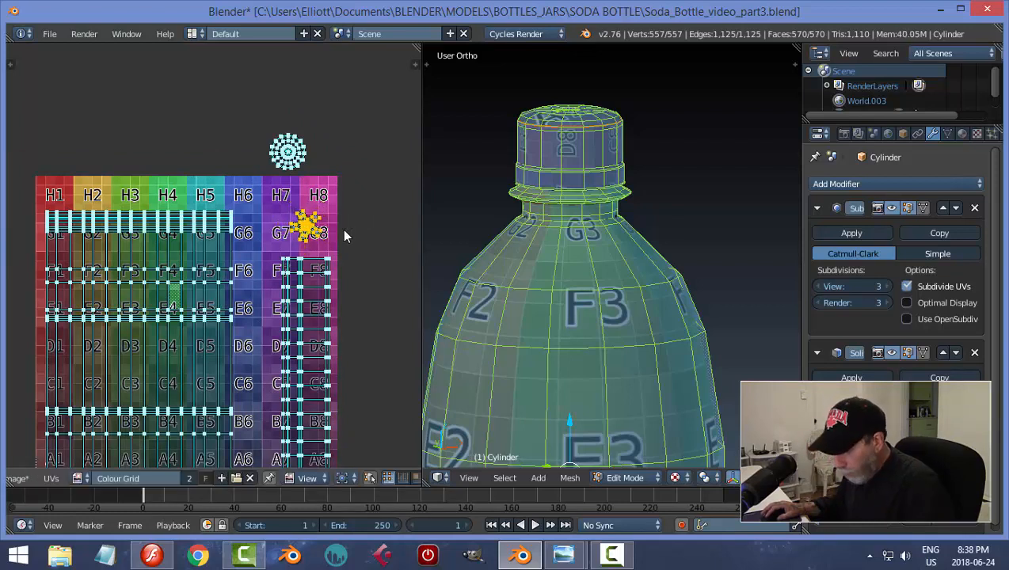
{"action": "key", "text": "g"}
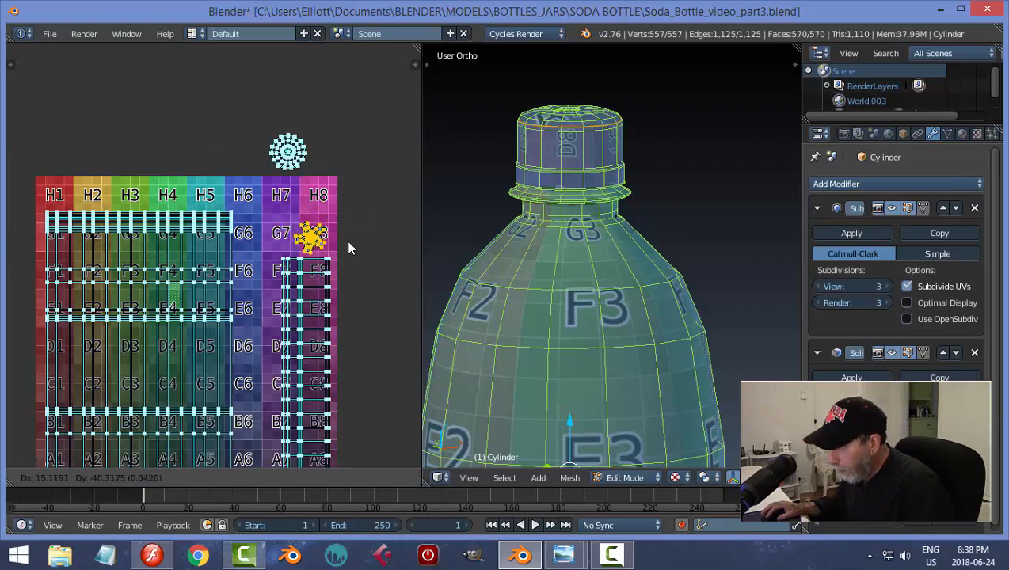
{"action": "left_click", "coordinate": [349, 239]}
{"action": "key", "text": "a"}
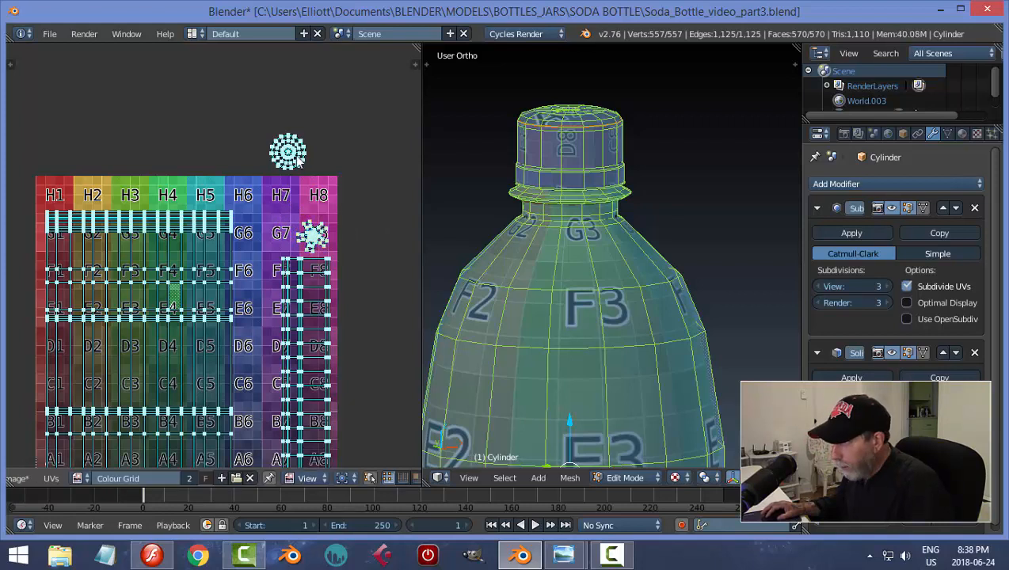
Move the circular UV island inside the colour grid between H7 and H8, above the star-shaped island
{"action": "key", "text": "l"}
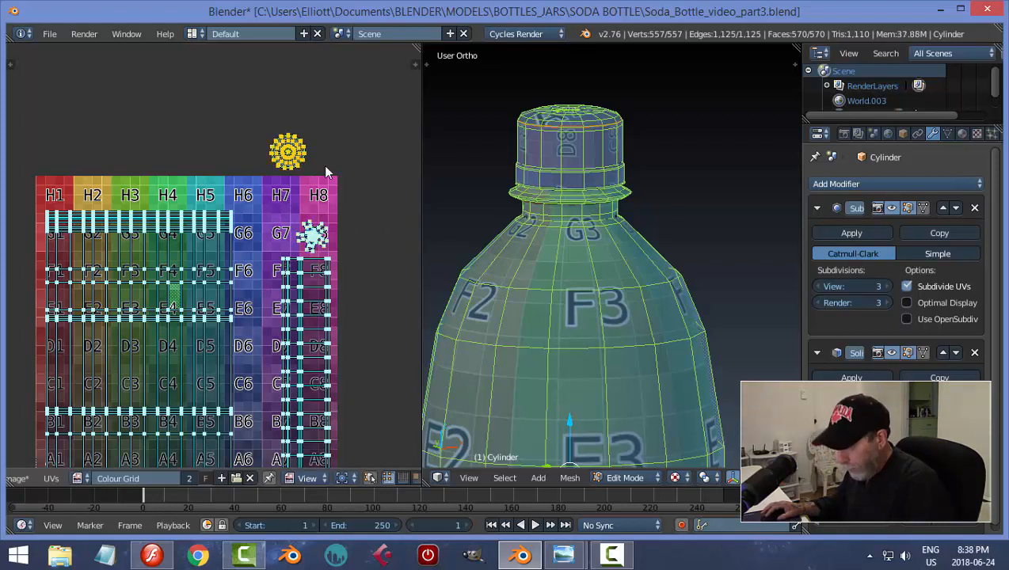
{"action": "key", "text": "g"}
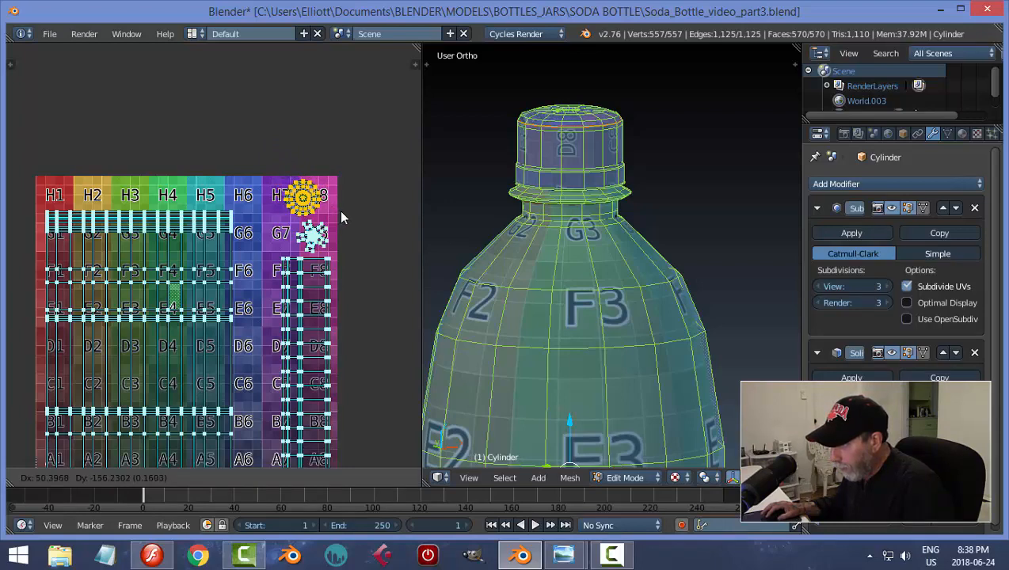
{"action": "left_click", "coordinate": [342, 216]}
{"action": "key", "text": "a"}
{"action": "scroll", "coordinate": [379, 226], "scroll_direction": "down", "scroll_amount": 1}
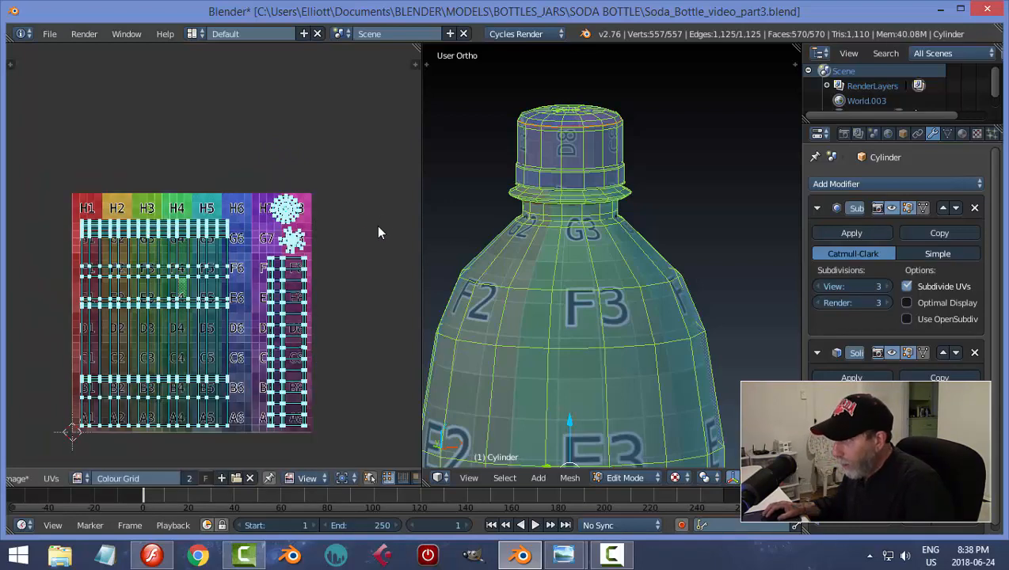
{"action": "middle_click_drag", "start_coordinate": [374, 291], "coordinate": [379, 227]}
{"action": "scroll", "coordinate": [381, 228], "scroll_direction": "up", "scroll_amount": 1}
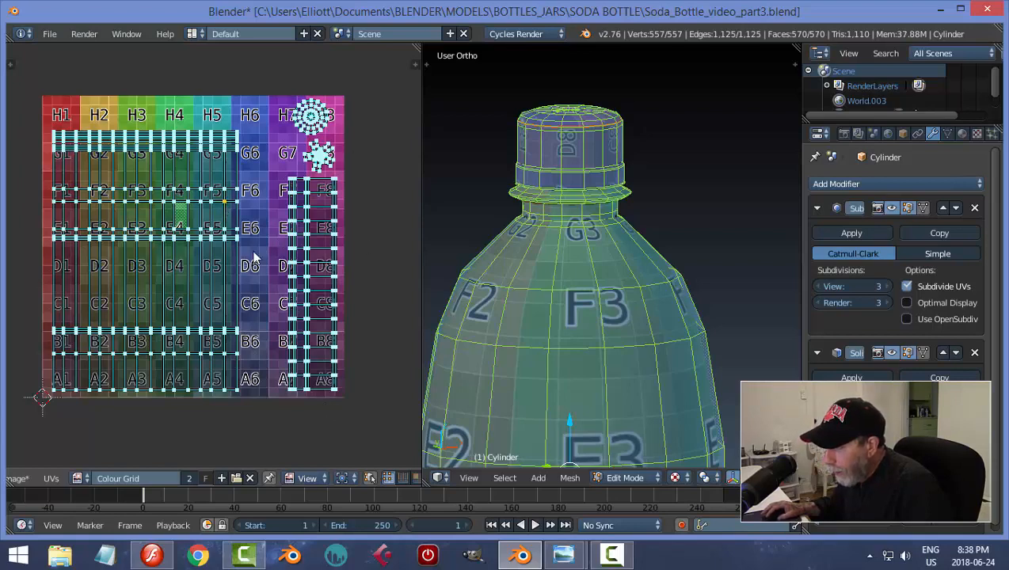
Scale the bottle body's UV island up slightly and move it inside the colour grid over columns 1 to 6, rows A to H
{"action": "key", "text": "l"}
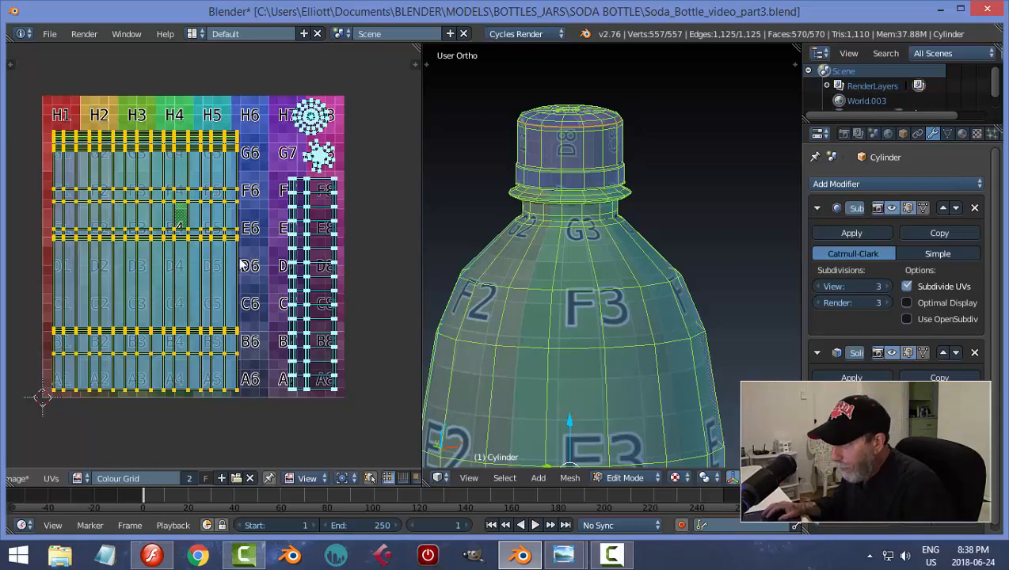
{"action": "key", "text": "s"}
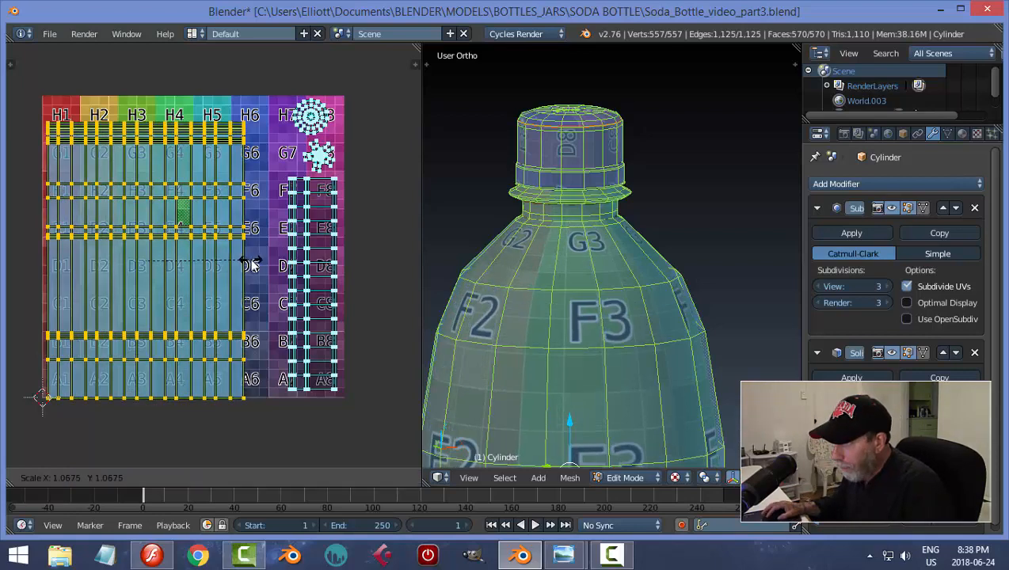
{"action": "left_click", "coordinate": [253, 265]}
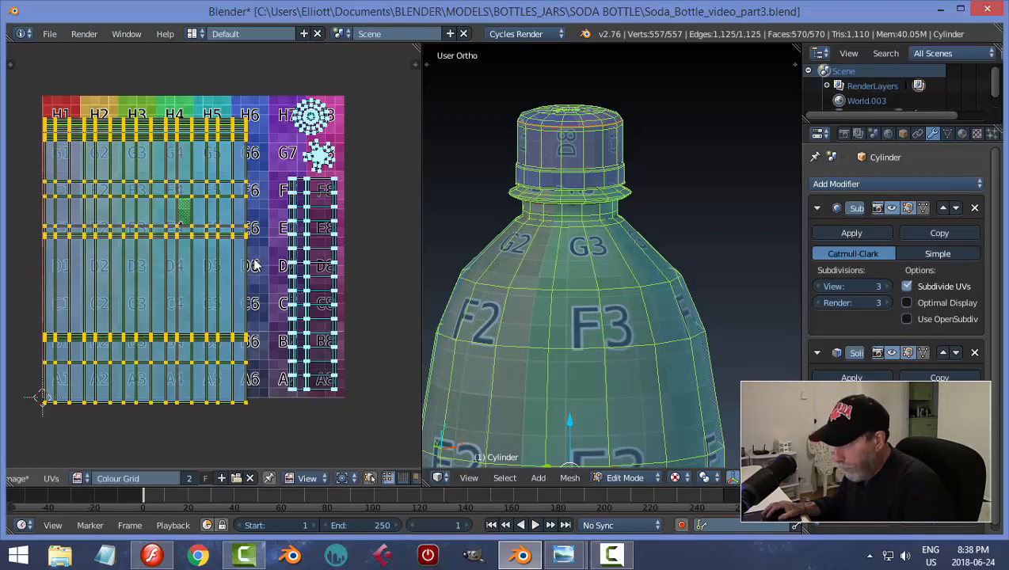
{"action": "key", "text": "g"}
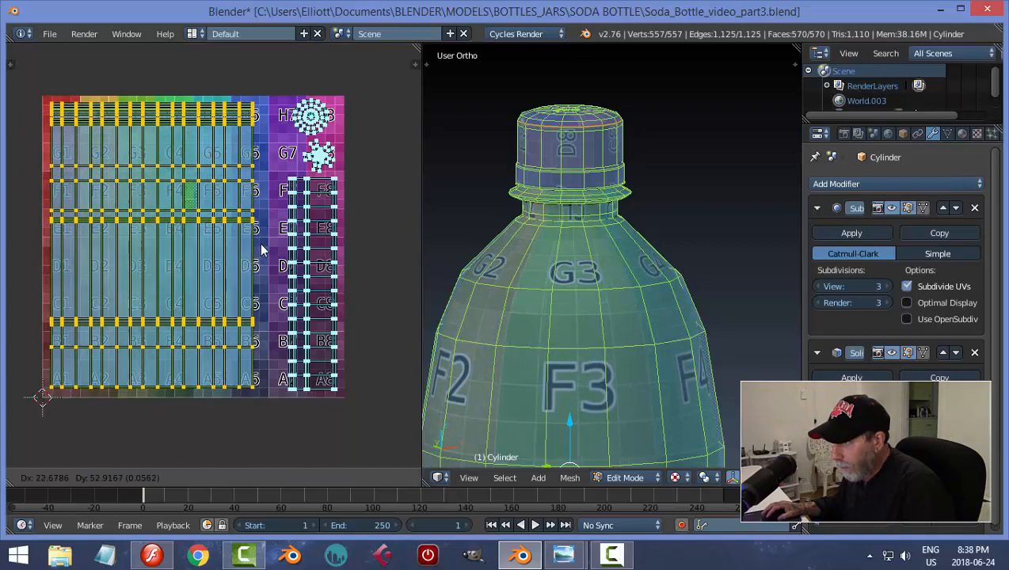
{"action": "left_click", "coordinate": [262, 250]}
{"action": "key", "text": "a"}
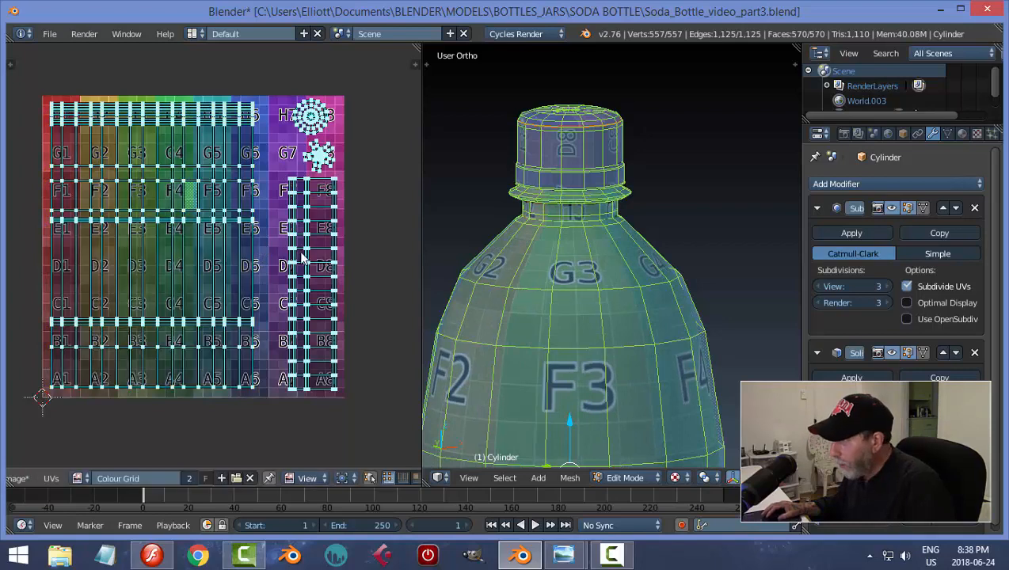
Save the arranged UV layout over the existing file Soda_Bottle_video_part3.blend
{"action": "scroll", "coordinate": [338, 260], "scroll_direction": "down", "scroll_amount": 1}
{"action": "key", "text": "ctrl+s"}
{"action": "left_click", "coordinate": [319, 256]}
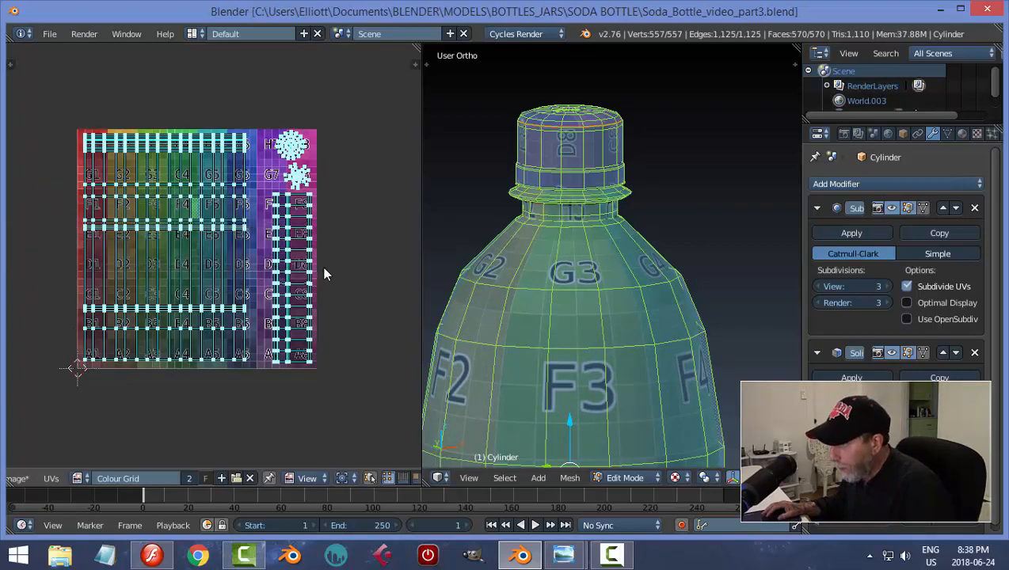
Examine the packed UV layout and how the colour grid maps onto the bottle from shoulder to base
{"action": "scroll", "coordinate": [321, 266], "scroll_direction": "down", "scroll_amount": 1}
{"action": "scroll", "coordinate": [321, 265], "scroll_direction": "up", "scroll_amount": 2}
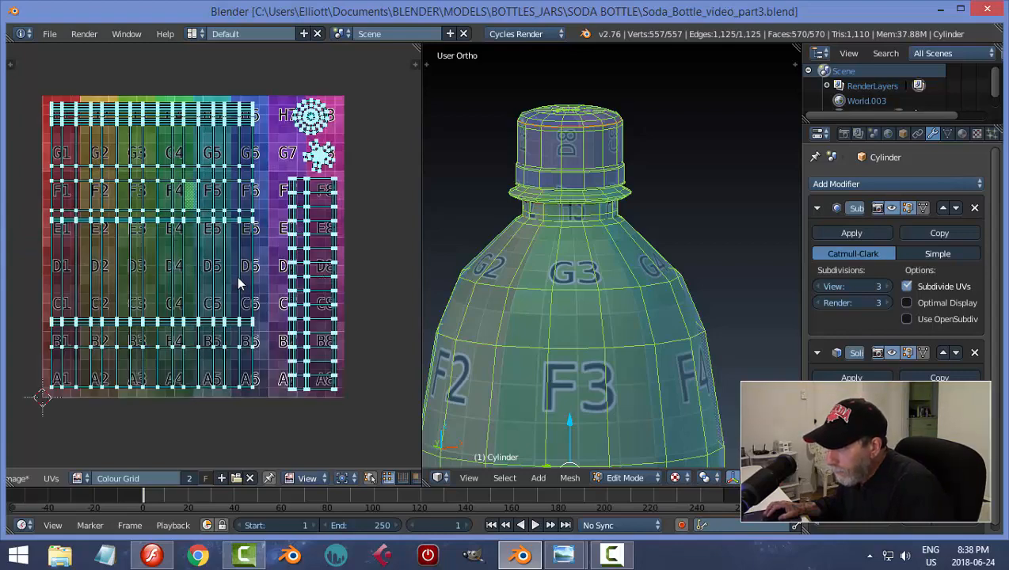
{"action": "scroll", "coordinate": [239, 283], "scroll_direction": "up", "scroll_amount": 1}
{"action": "scroll", "coordinate": [237, 277], "scroll_direction": "down", "scroll_amount": 1}
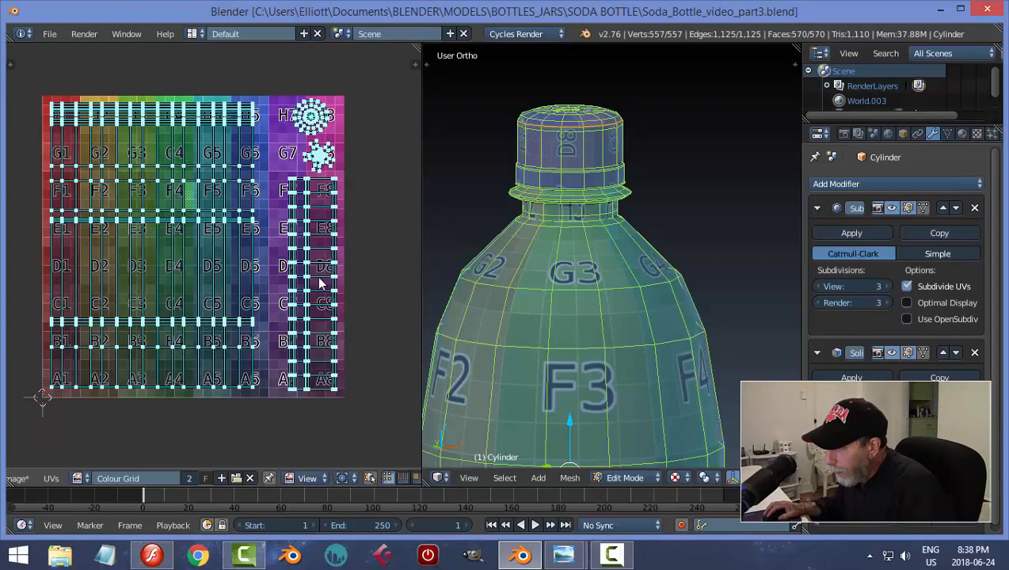
{"action": "scroll", "coordinate": [545, 328], "scroll_direction": "down", "scroll_amount": 1}
{"action": "scroll", "coordinate": [311, 308], "scroll_direction": "down", "scroll_amount": 3}
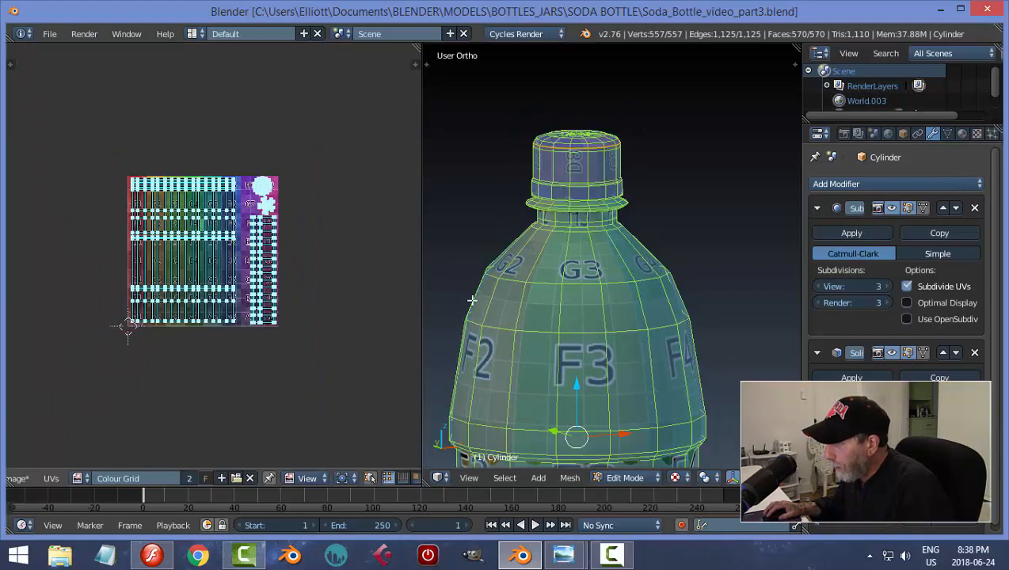
{"action": "scroll", "coordinate": [278, 305], "scroll_direction": "up", "scroll_amount": 2}
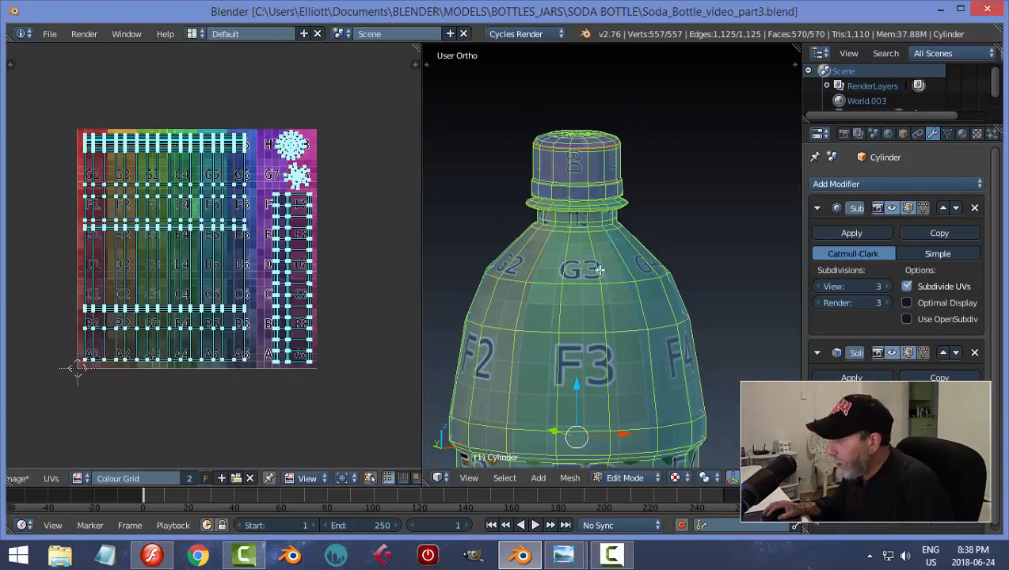
{"action": "scroll", "coordinate": [632, 293], "scroll_direction": "down", "scroll_amount": 2}
{"action": "scroll", "coordinate": [630, 321], "scroll_direction": "down", "scroll_amount": 1}
{"action": "middle_click_drag", "start_coordinate": [639, 357], "coordinate": [615, 210], "text": "shift"}
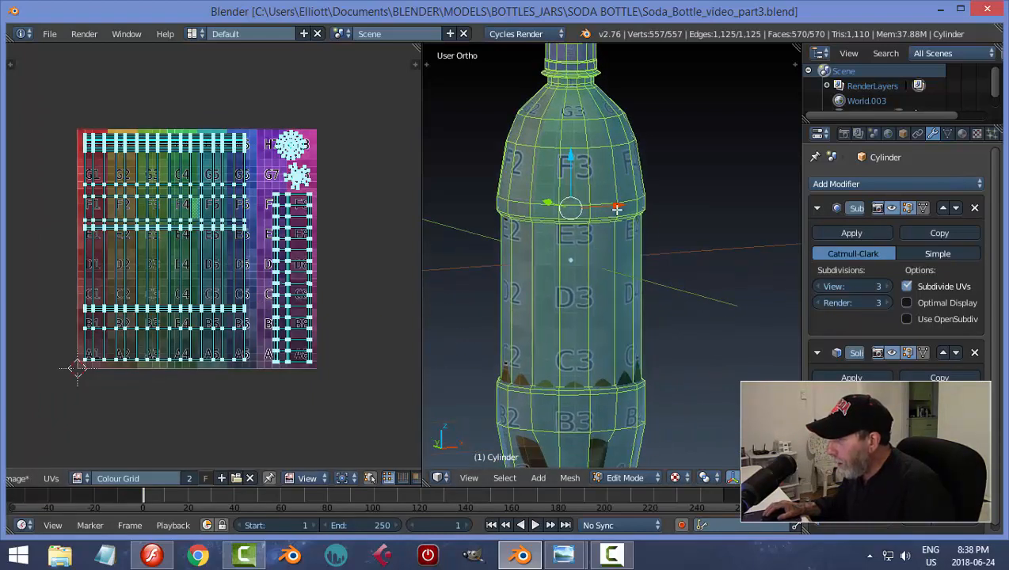
{"action": "scroll", "coordinate": [615, 261], "scroll_direction": "down", "scroll_amount": 1}
{"action": "scroll", "coordinate": [615, 270], "scroll_direction": "up", "scroll_amount": 1}
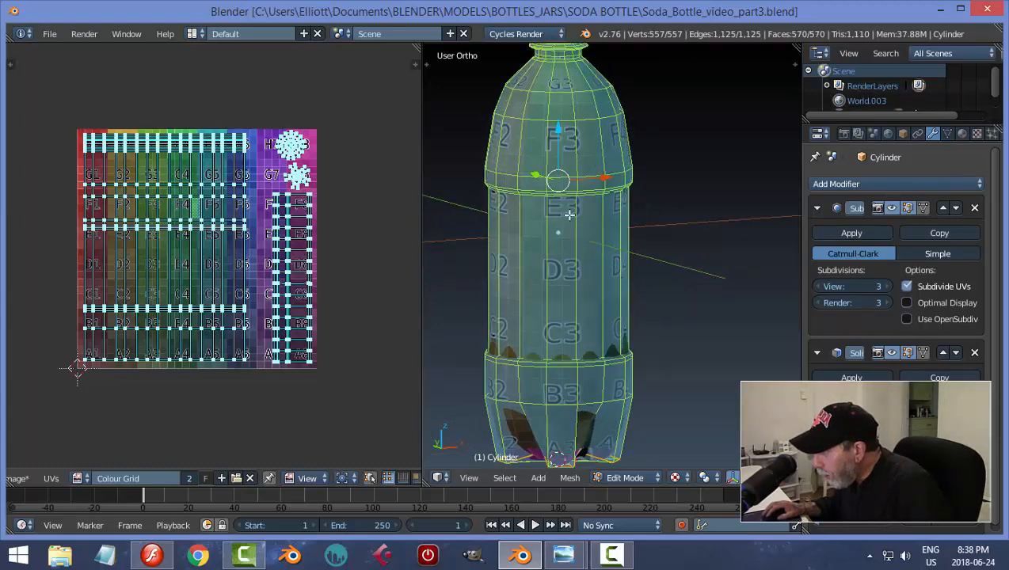
{"action": "scroll", "coordinate": [563, 214], "scroll_direction": "up", "scroll_amount": 1}
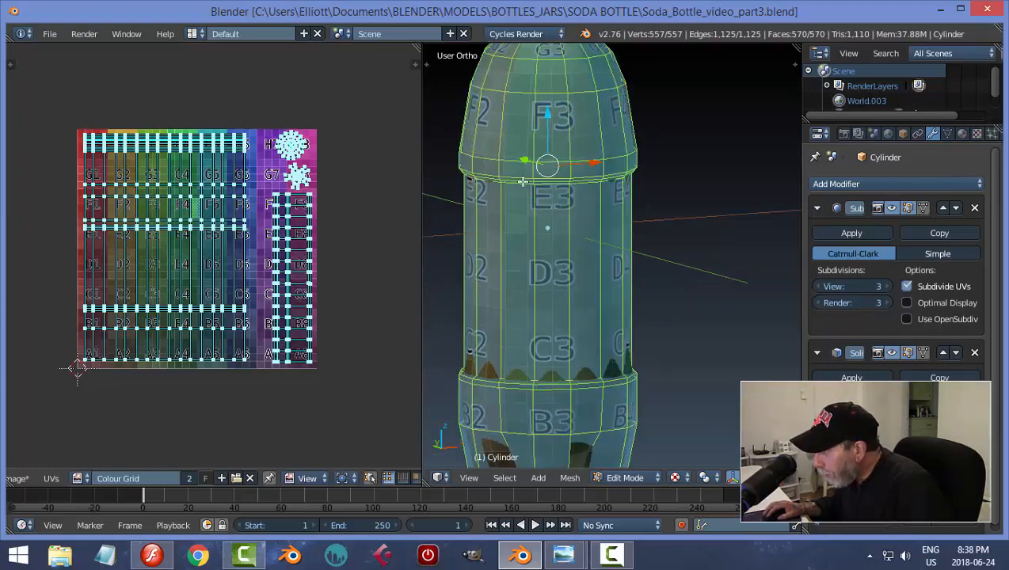
{"action": "scroll", "coordinate": [527, 186], "scroll_direction": "up", "scroll_amount": 1}
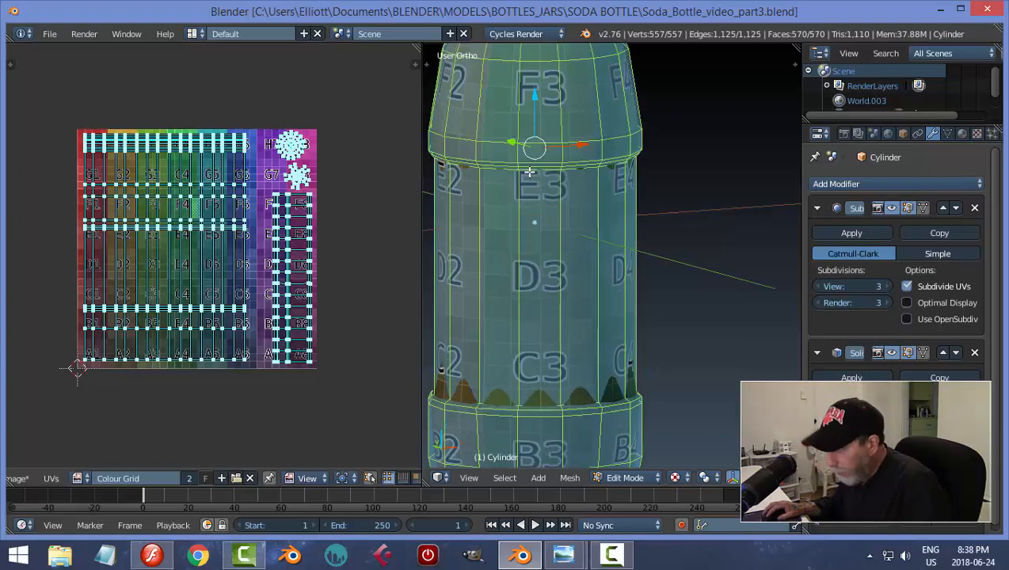
Select the edge loops bounding the label area above E3 and below C3 in turn, clear the selection and inspect that area
{"action": "right_click", "coordinate": [530, 167], "text": "alt"}
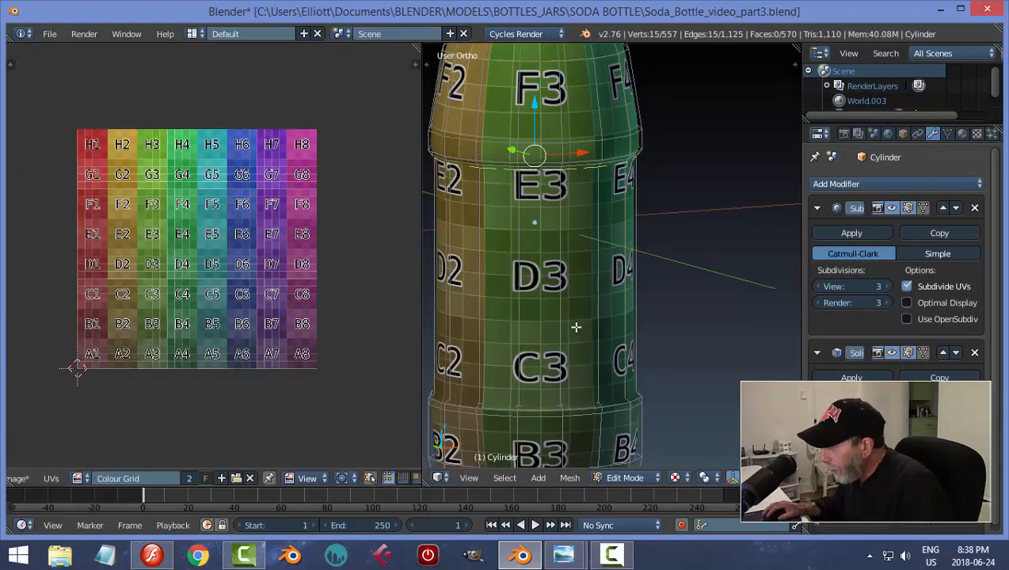
{"action": "right_click", "coordinate": [560, 404], "text": "alt"}
{"action": "scroll", "coordinate": [648, 376], "scroll_direction": "down", "scroll_amount": 1}
{"action": "scroll", "coordinate": [670, 358], "scroll_direction": "down", "scroll_amount": 2}
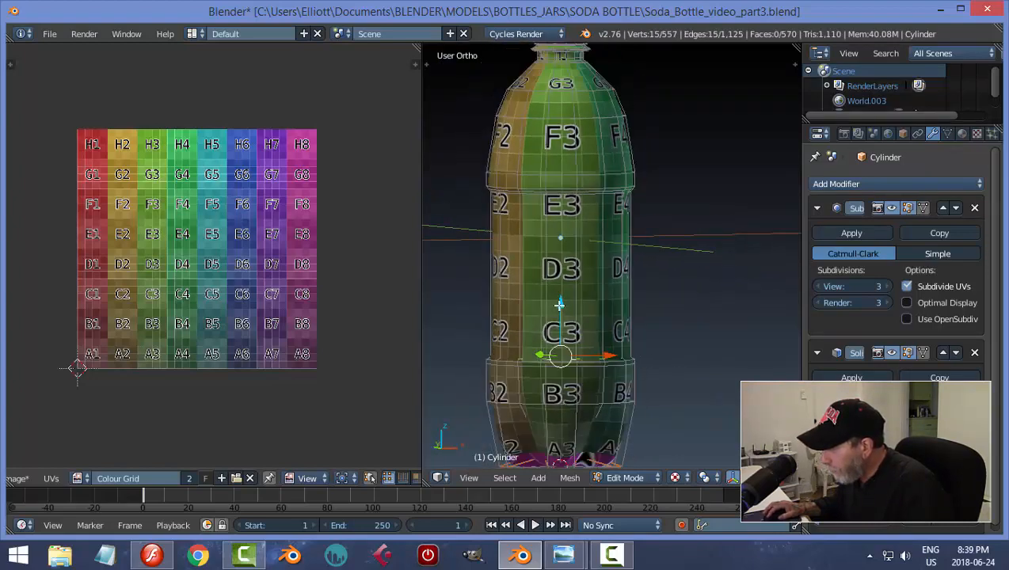
{"action": "left_click_drag", "start_coordinate": [560, 305], "coordinate": [560, 306]}
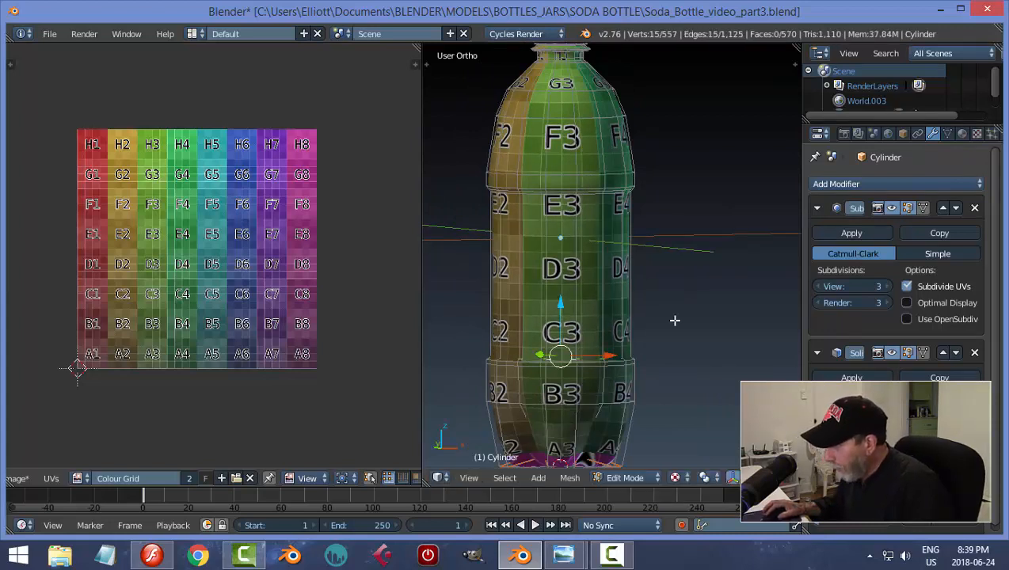
{"action": "key", "text": "a"}
{"action": "scroll", "coordinate": [672, 333], "scroll_direction": "up", "scroll_amount": 2}
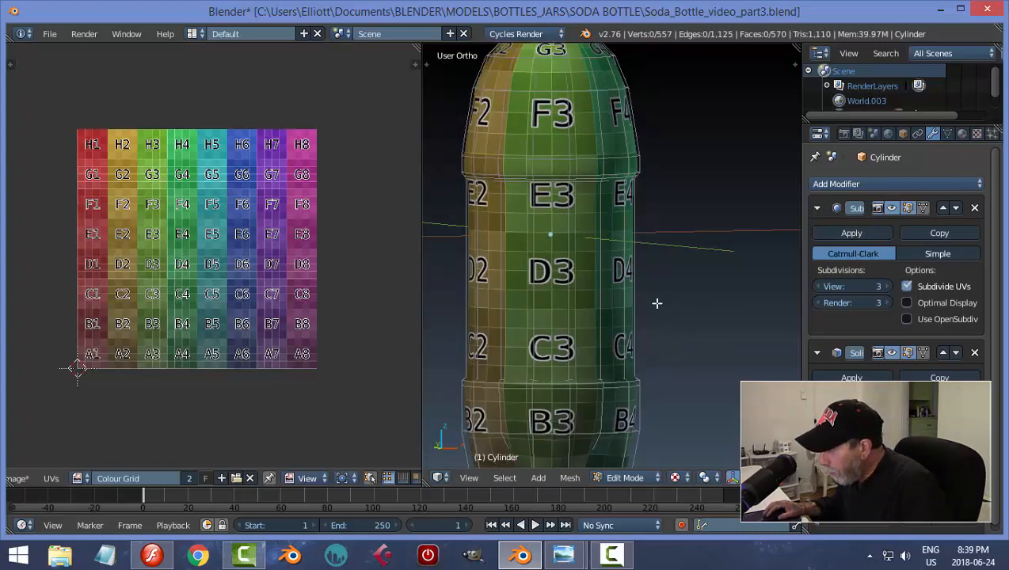
{"action": "middle_click_drag", "start_coordinate": [656, 303], "coordinate": [680, 304]}
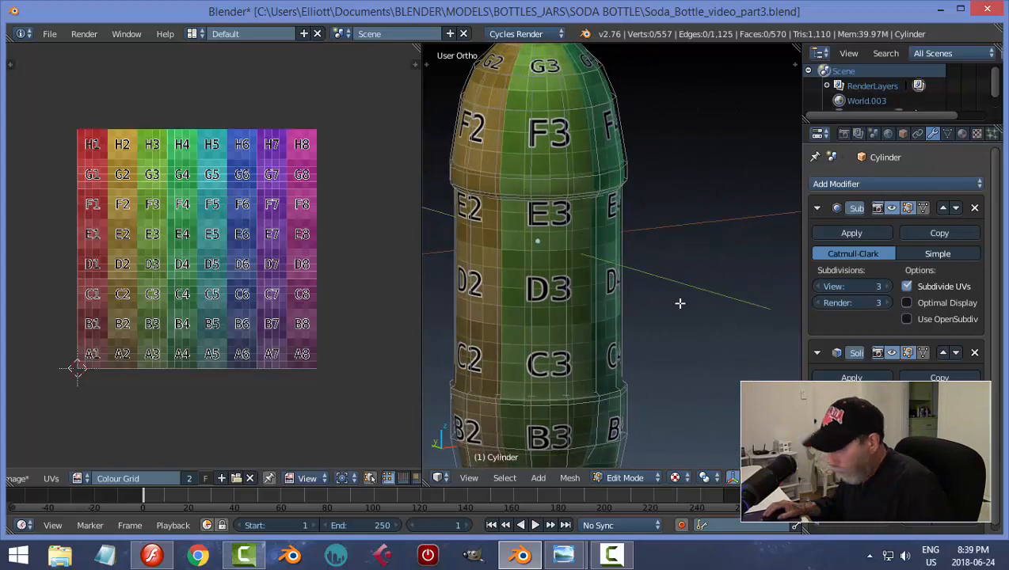
Save the bottle file again, overwriting Soda_Bottle_video_part3.blend
{"action": "key", "text": "ctrl+s"}
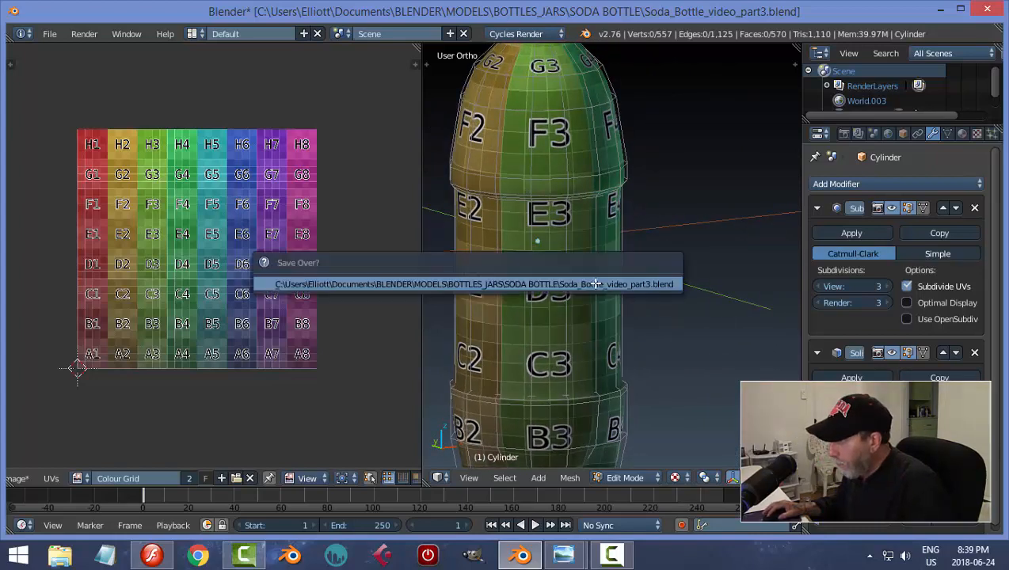
{"action": "left_click", "coordinate": [594, 284]}
{"action": "scroll", "coordinate": [608, 305], "scroll_direction": "down", "scroll_amount": 2}
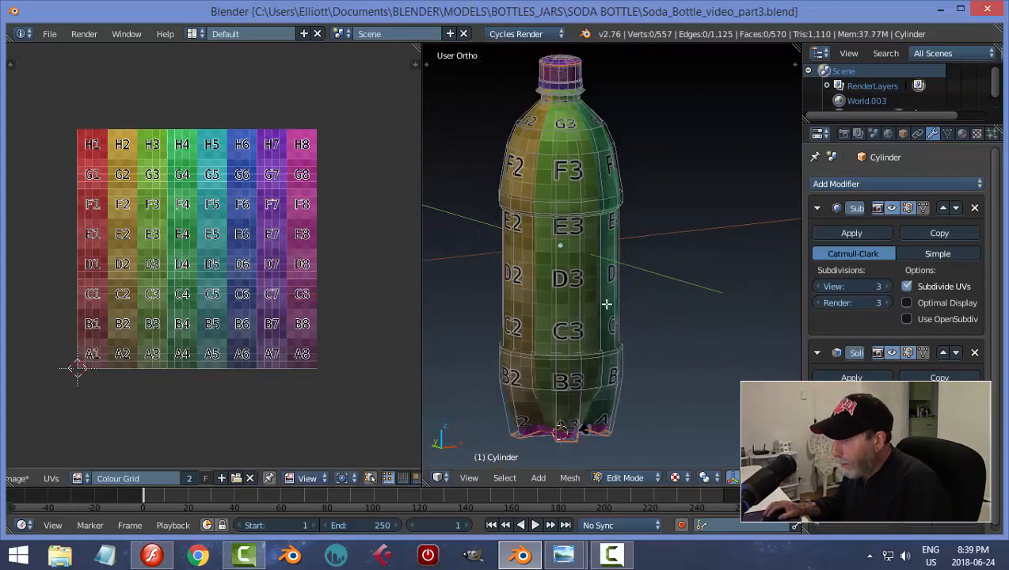
Select the whole bottle mesh and start exporting its UV layout
{"action": "key", "text": "a"}
{"action": "scroll", "coordinate": [360, 327], "scroll_direction": "down", "scroll_amount": 1}
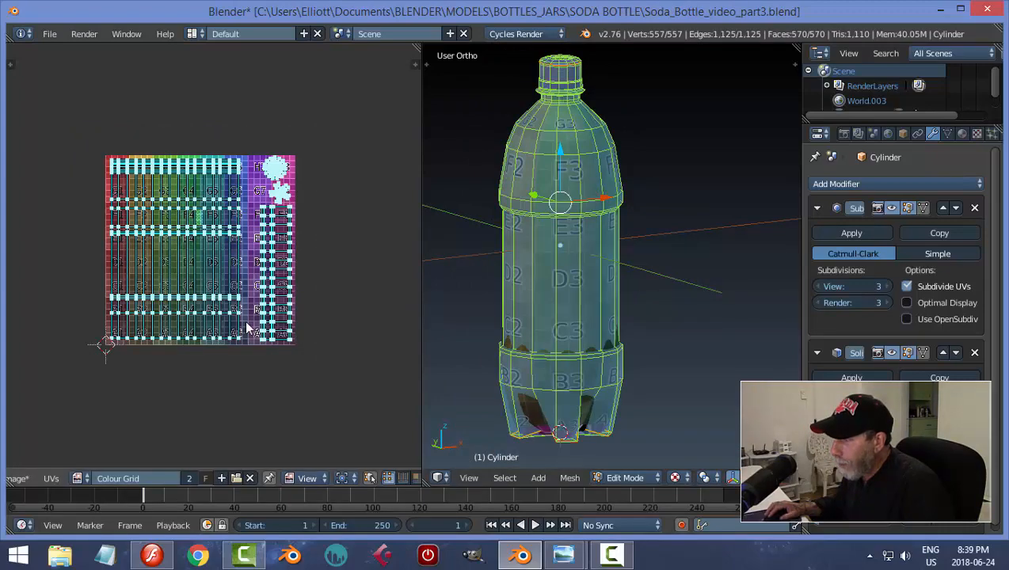
{"action": "scroll", "coordinate": [341, 309], "scroll_direction": "up", "scroll_amount": 3}
{"action": "scroll", "coordinate": [320, 283], "scroll_direction": "down", "scroll_amount": 2}
{"action": "middle_click_drag", "start_coordinate": [321, 283], "coordinate": [288, 292]}
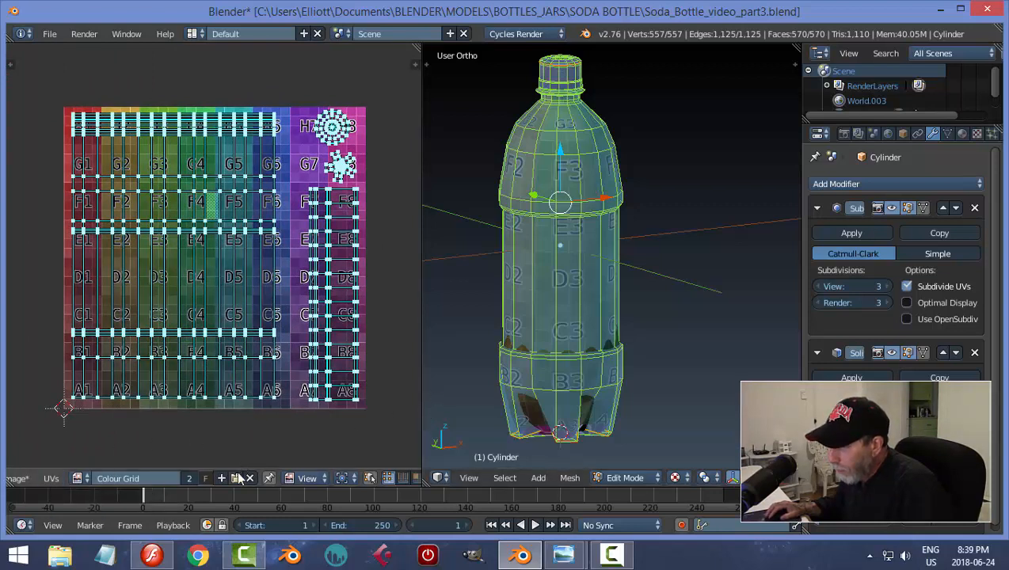
{"action": "scroll", "coordinate": [237, 477], "scroll_direction": "down", "scroll_amount": 2}
{"action": "scroll", "coordinate": [238, 478], "scroll_direction": "up", "scroll_amount": 4}
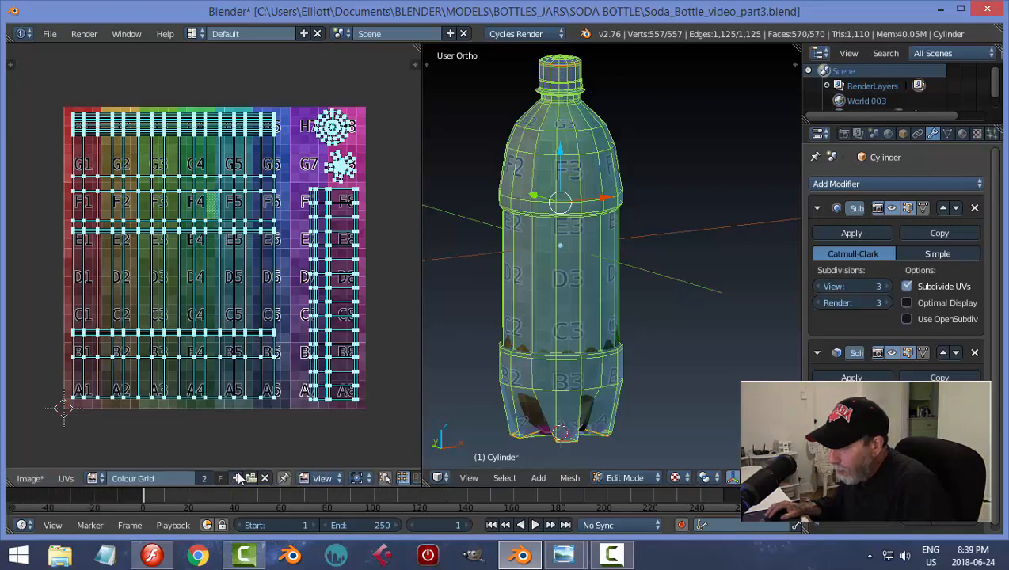
{"action": "left_click", "coordinate": [139, 478]}
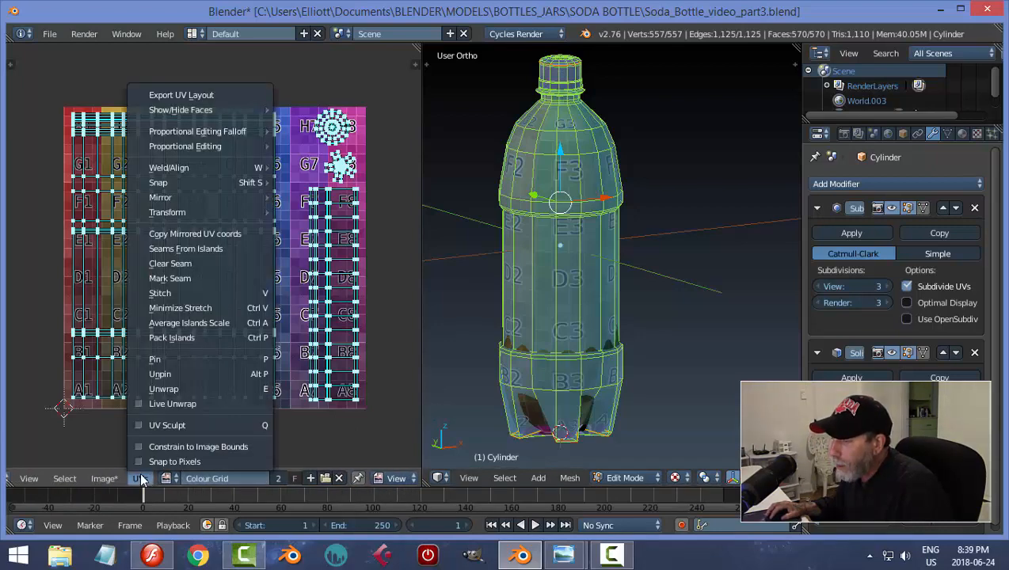
{"action": "left_click", "coordinate": [159, 95]}
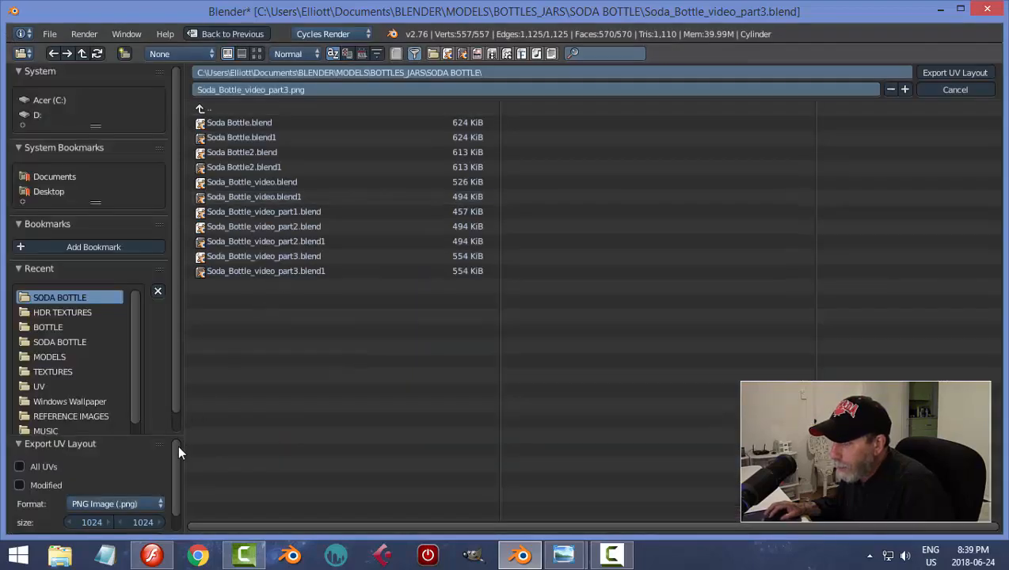
Set the UV layout export size to 2048 by 2048 and the fill opacity to 0.5
{"action": "left_click_drag", "start_coordinate": [178, 460], "coordinate": [176, 477]}
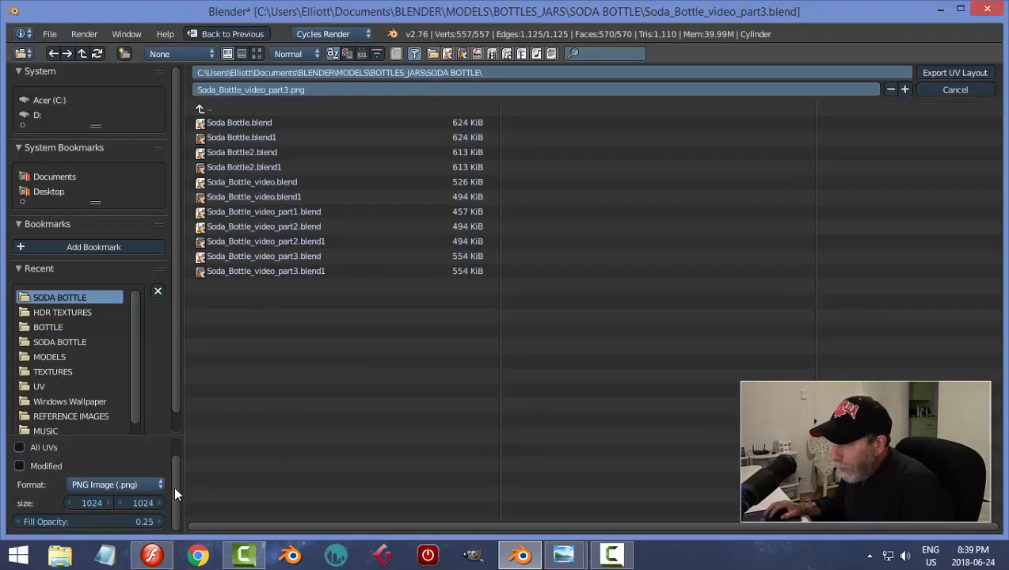
{"action": "left_click", "coordinate": [85, 502]}
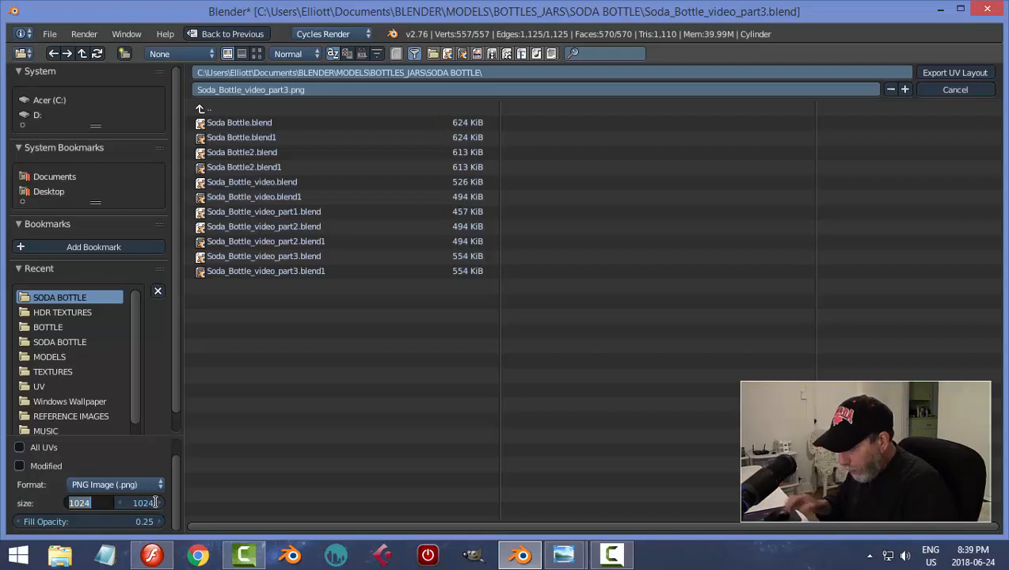
{"action": "type", "text": "2048"}
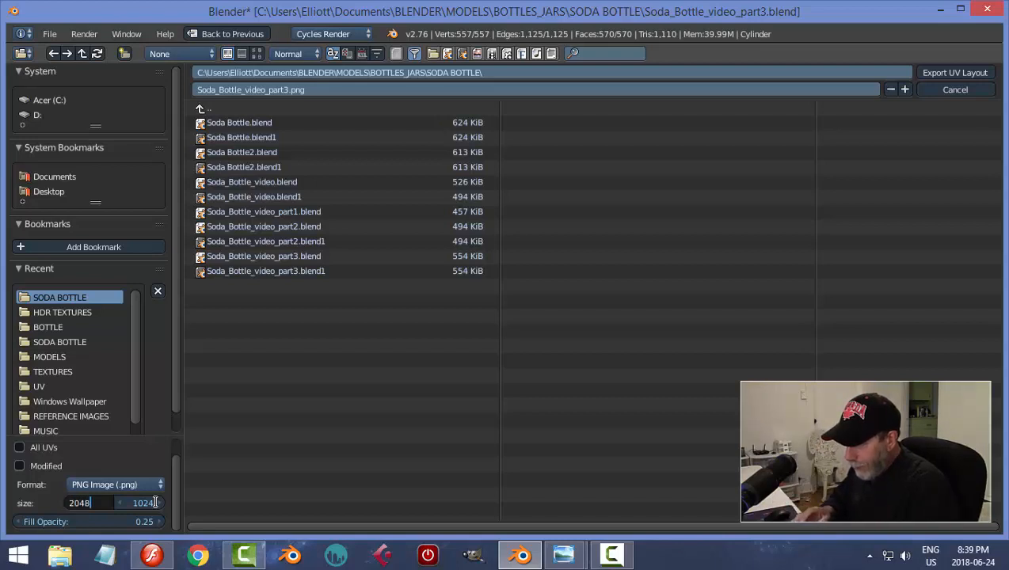
{"action": "left_click", "coordinate": [155, 502]}
{"action": "type", "text": "2"}
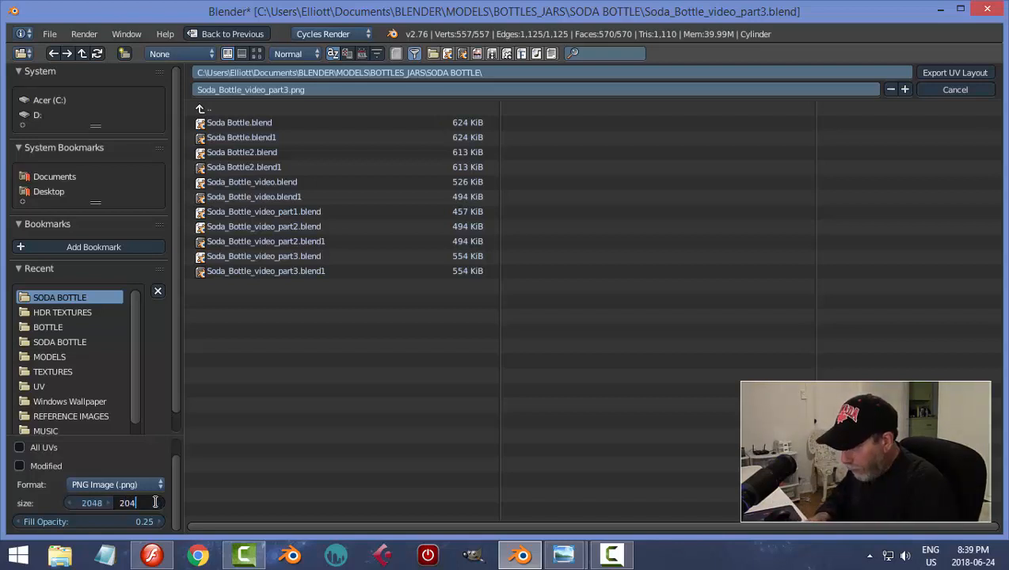
{"action": "type", "text": "048"}
{"action": "key", "text": "Tab"}
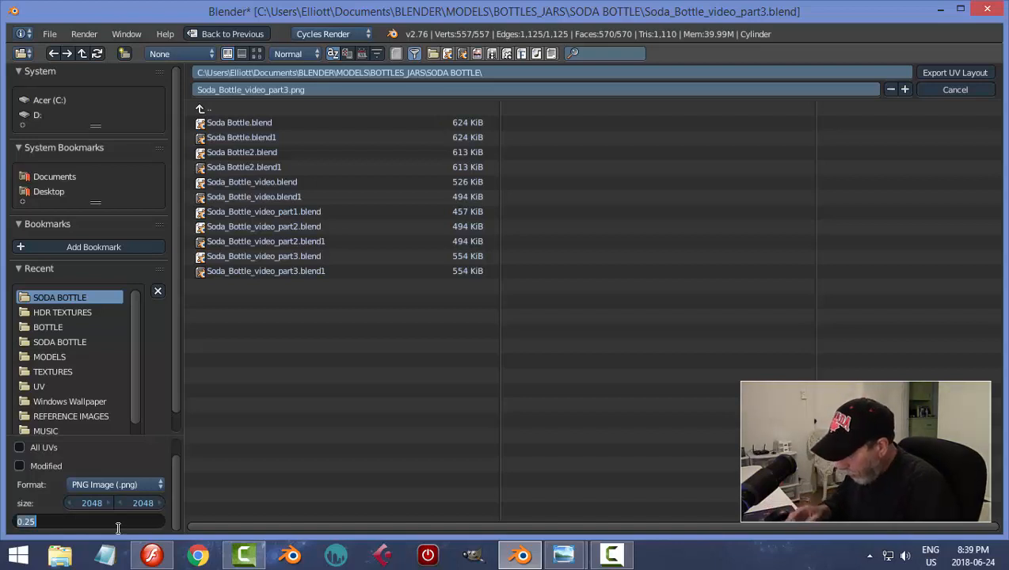
{"action": "type", "text": "0.5"}
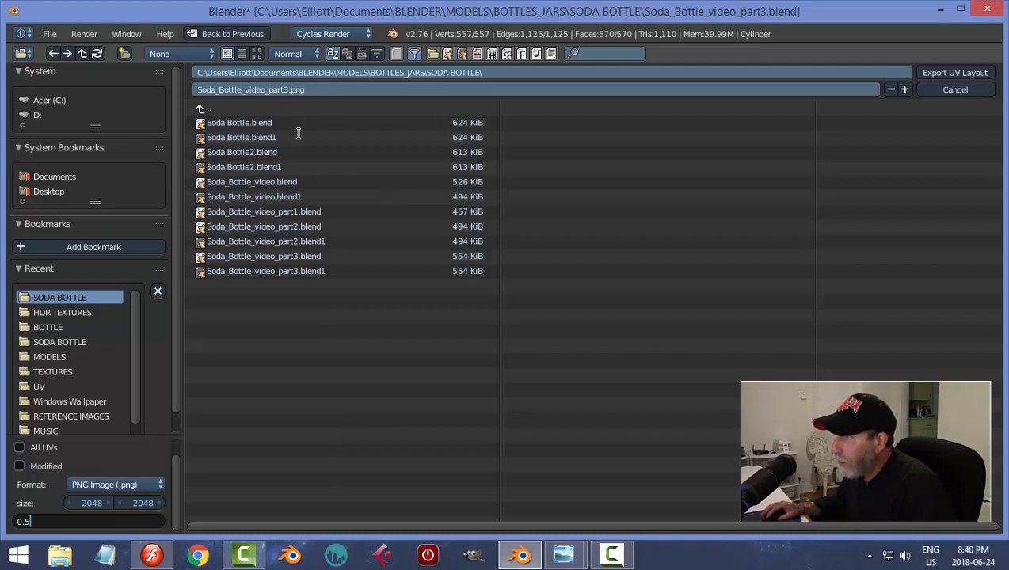
Set the export destination to the UV folder inside BLENDER\EXPORT
{"action": "left_click", "coordinate": [204, 107]}
{"action": "left_click", "coordinate": [204, 107]}
{"action": "left_click", "coordinate": [203, 107]}
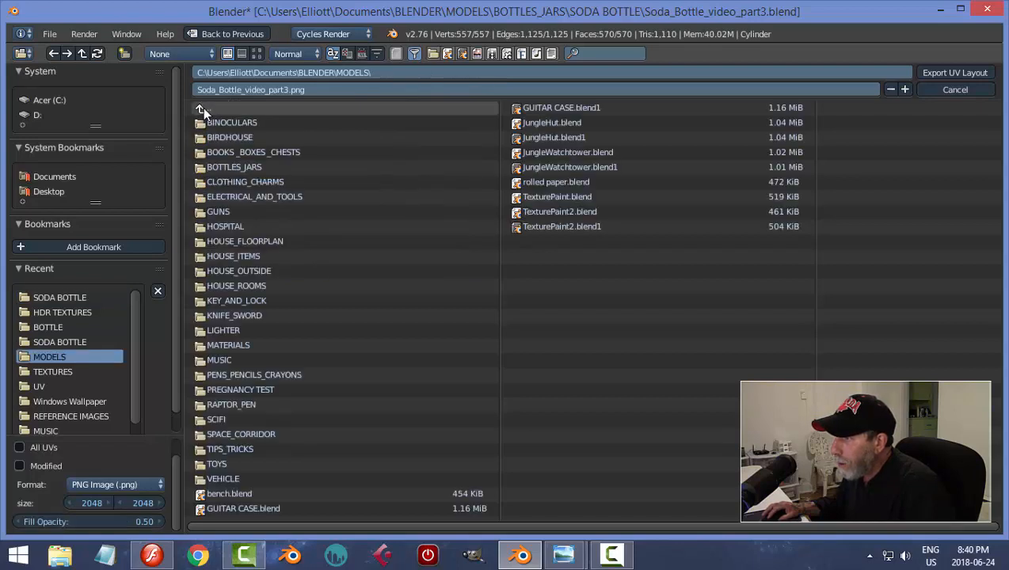
{"action": "left_click", "coordinate": [201, 107]}
{"action": "left_click", "coordinate": [221, 122]}
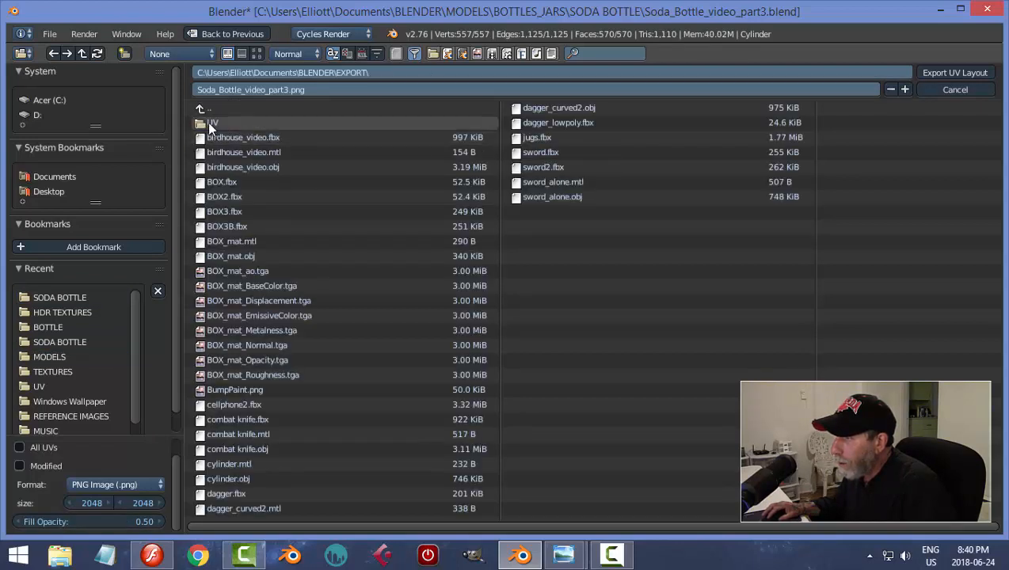
{"action": "left_click", "coordinate": [210, 124]}
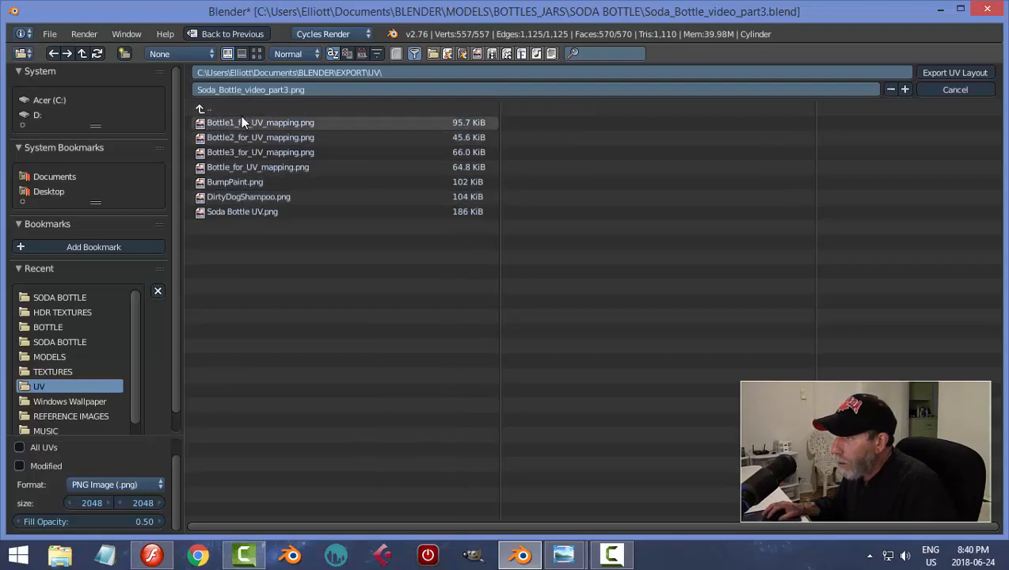
Export the UV layout as Soda_Bottle_video_part3.png and save the bottle file over Soda_Bottle_video_part3.blend
{"action": "left_click", "coordinate": [946, 72]}
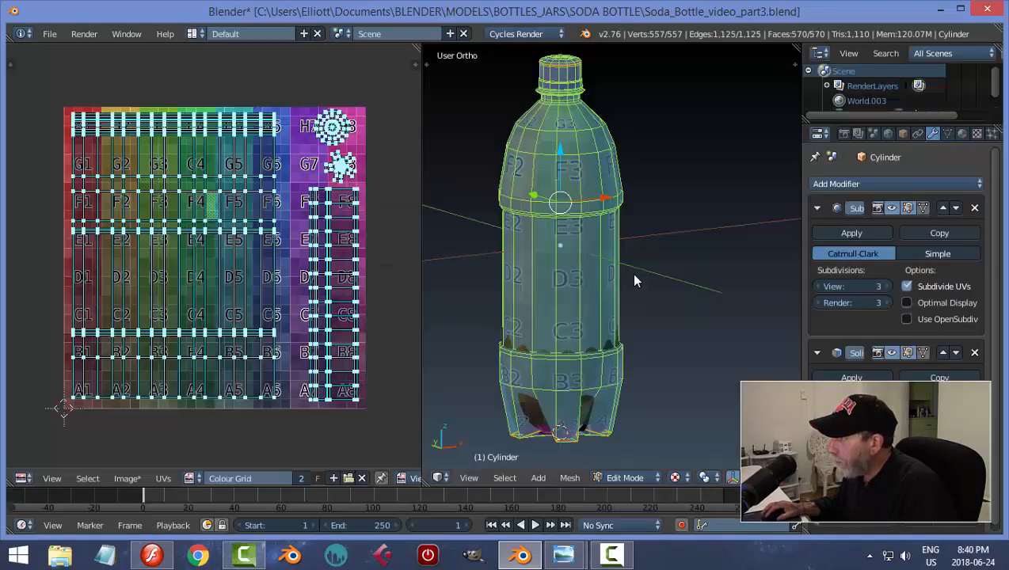
{"action": "key", "text": "ctrl+s"}
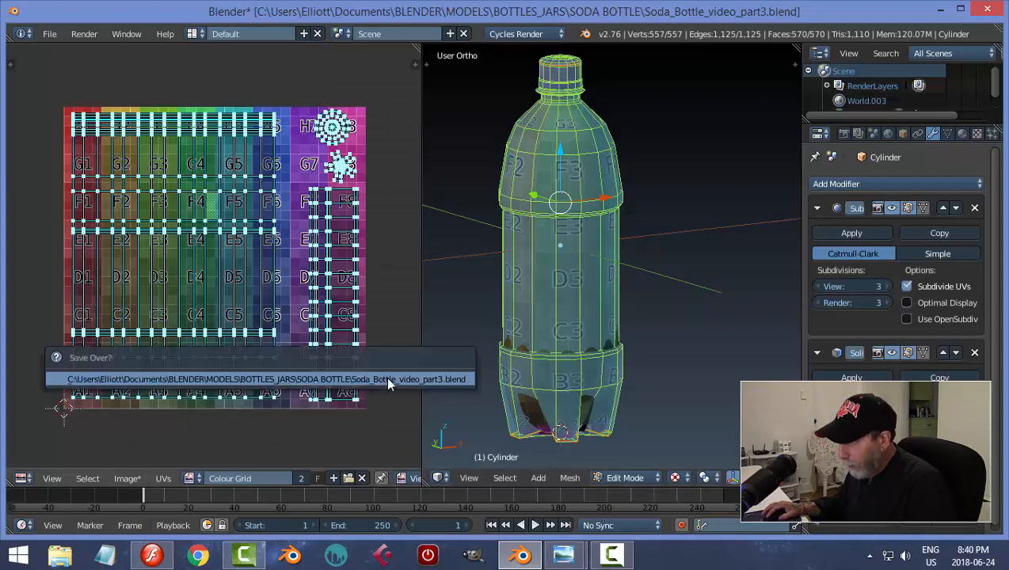
{"action": "left_click", "coordinate": [386, 376]}
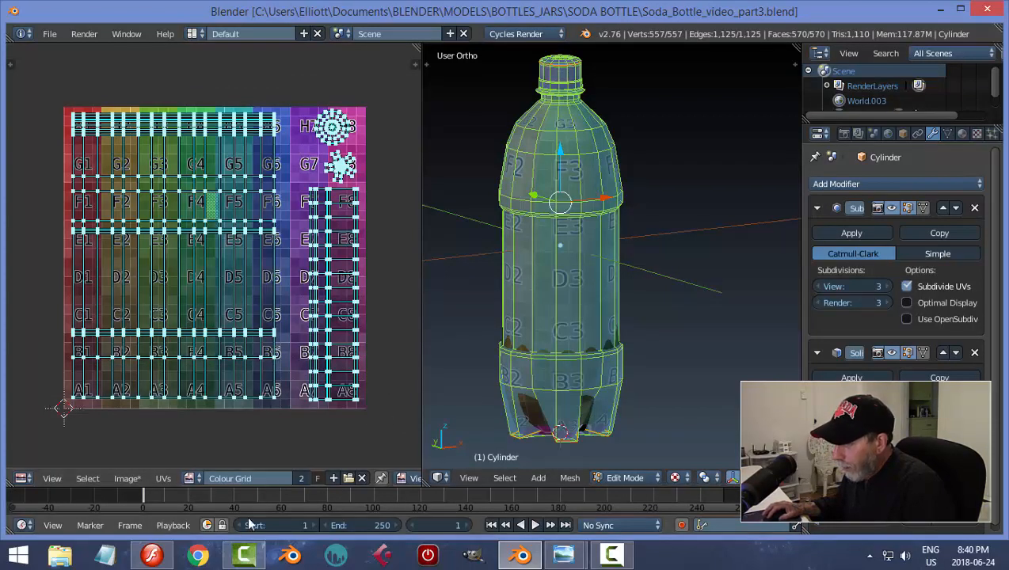
Switch to Macromedia Flash Professional 8 and create a new Flash Document
{"action": "left_click", "coordinate": [153, 556]}
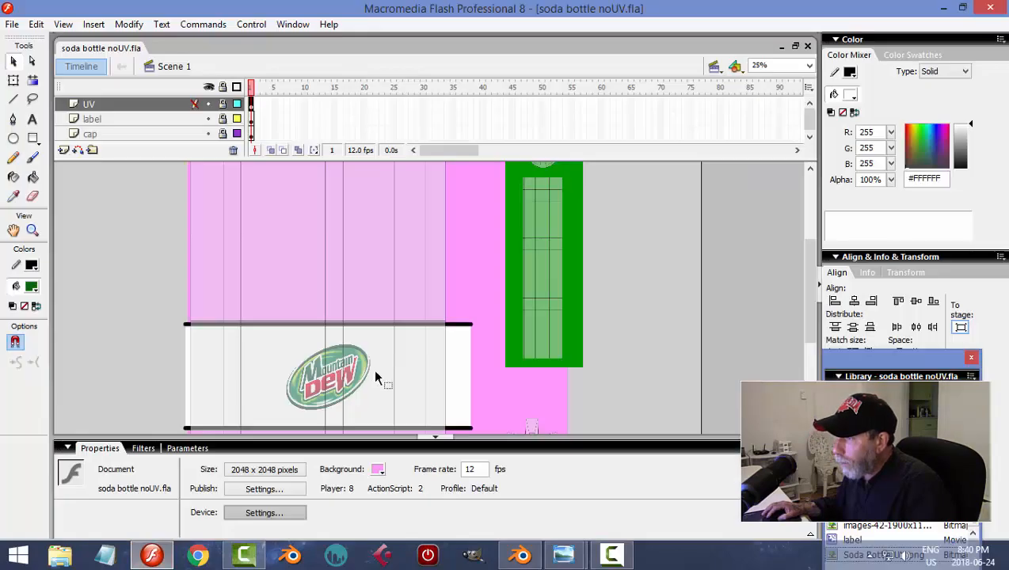
{"action": "left_click", "coordinate": [13, 26]}
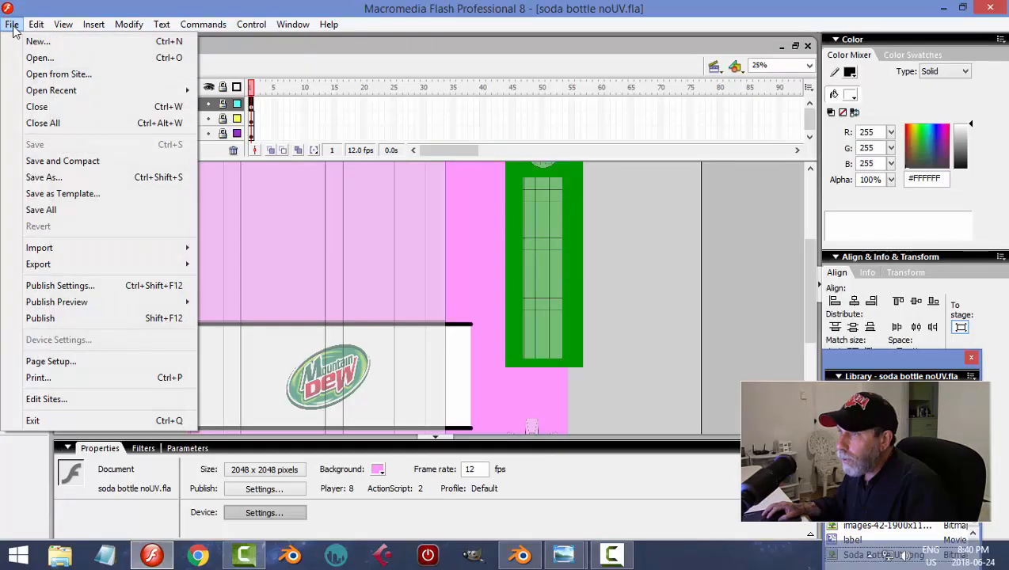
{"action": "left_click", "coordinate": [32, 38]}
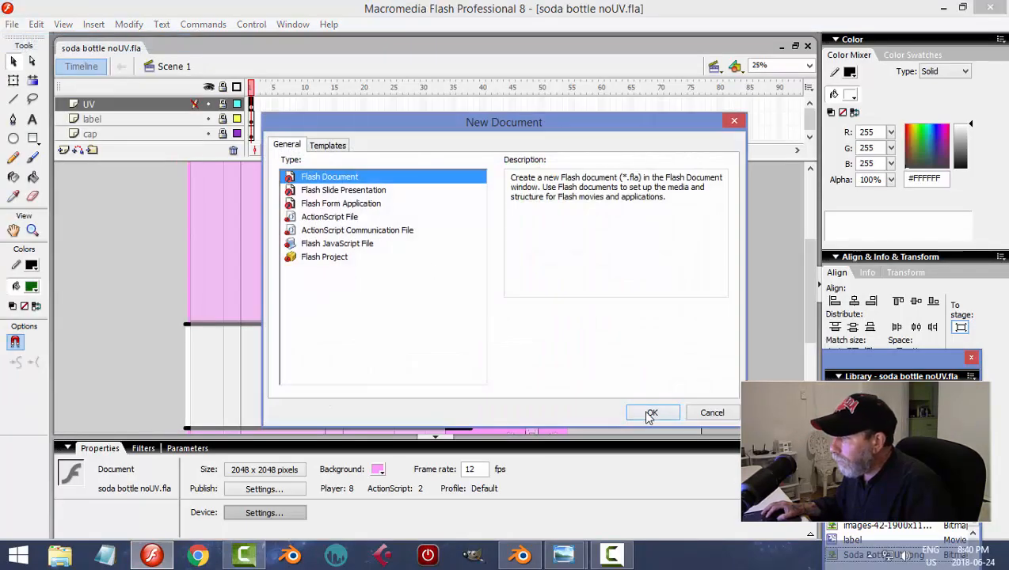
{"action": "left_click", "coordinate": [650, 413]}
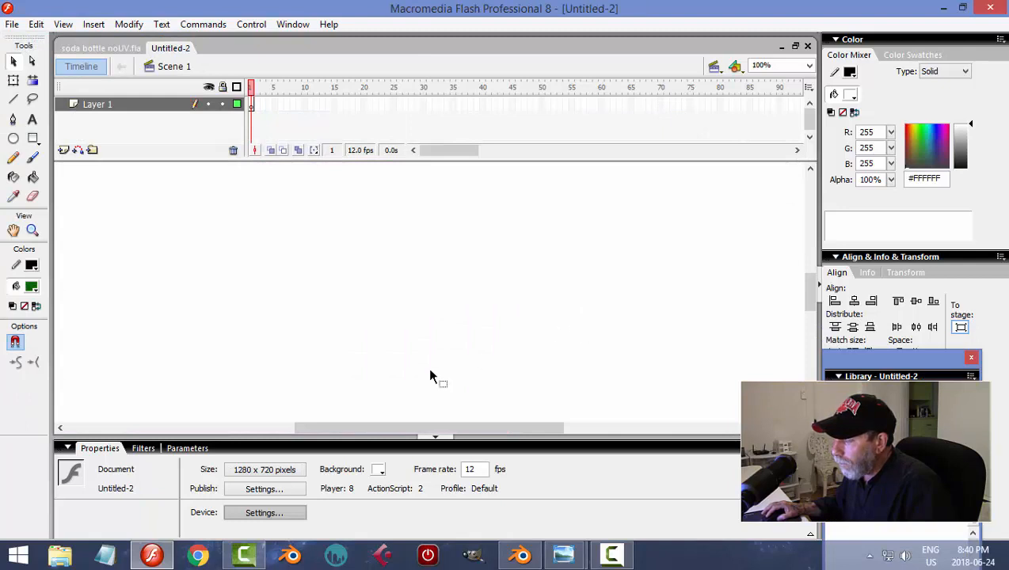
Set the new document's dimensions to 2048 px wide by 2048 px high
{"action": "left_click", "coordinate": [270, 469]}
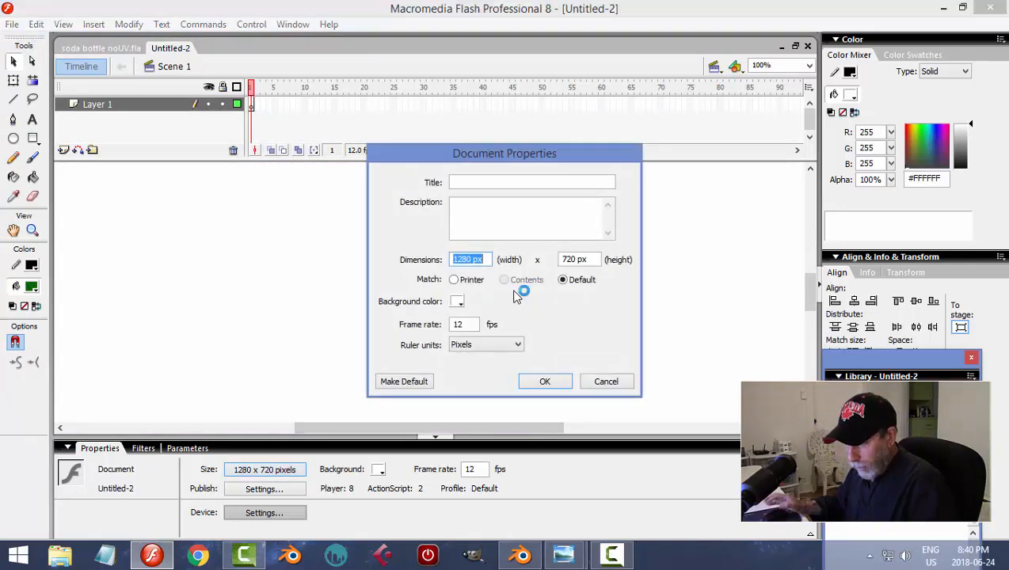
{"action": "type", "text": "204"}
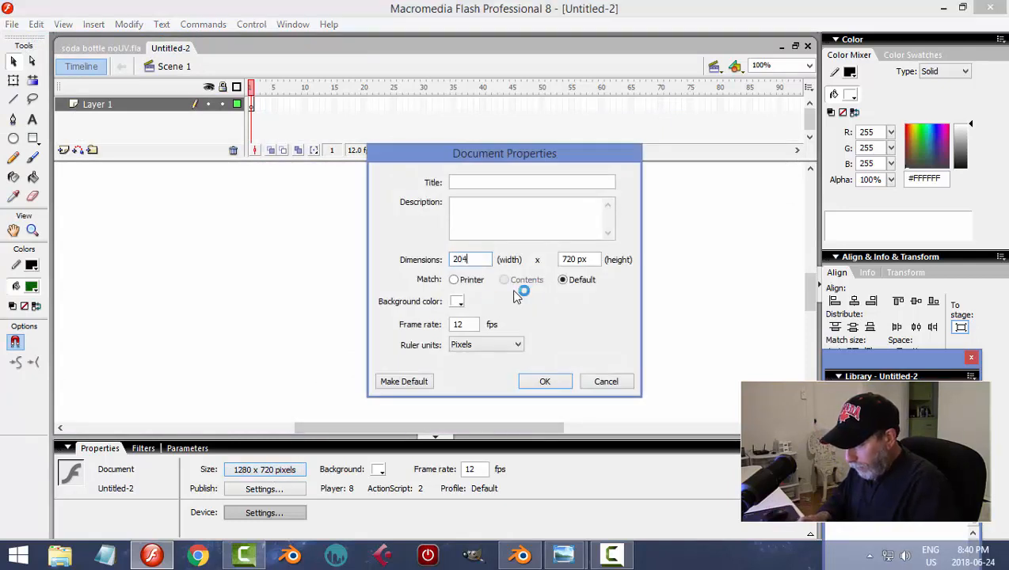
{"action": "type", "text": "8"}
{"action": "key", "text": "Tab"}
{"action": "type", "text": "20"}
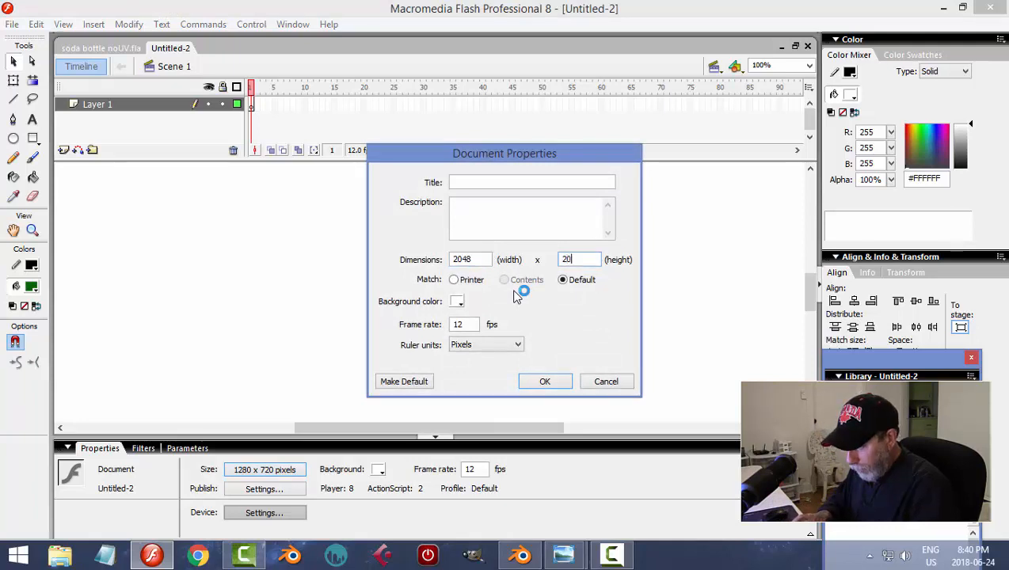
{"action": "type", "text": "48"}
{"action": "key", "text": "Return"}
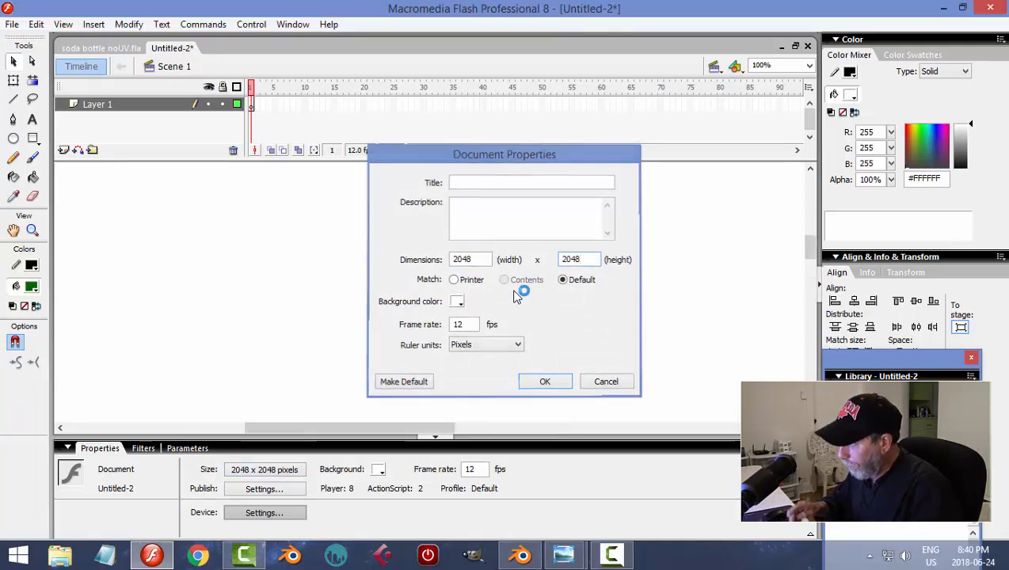
Start importing an image to the stage and browse to the BLENDER\EXPORT\UV folder in Documents
{"action": "left_click", "coordinate": [808, 66]}
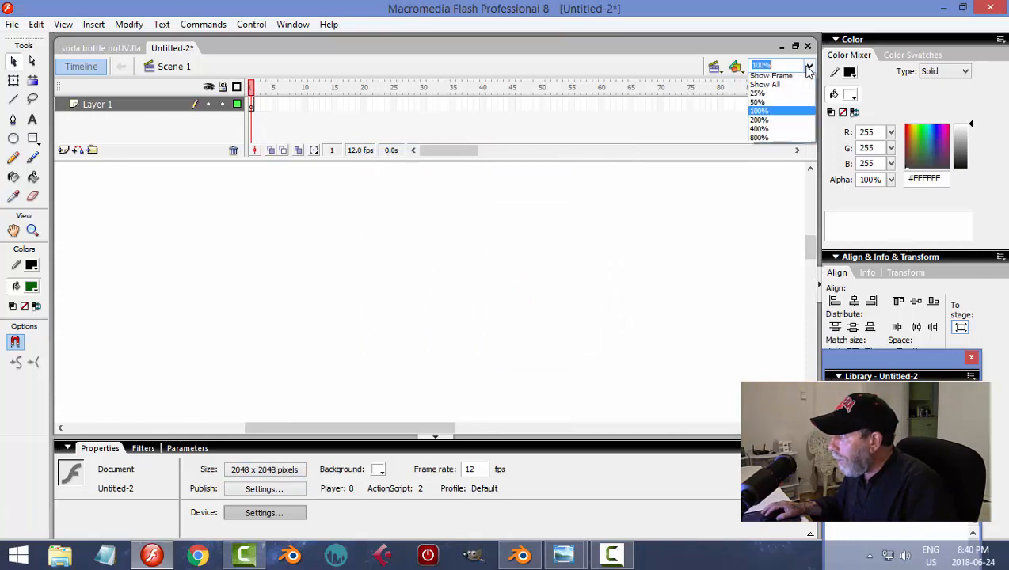
{"action": "left_click", "coordinate": [772, 87]}
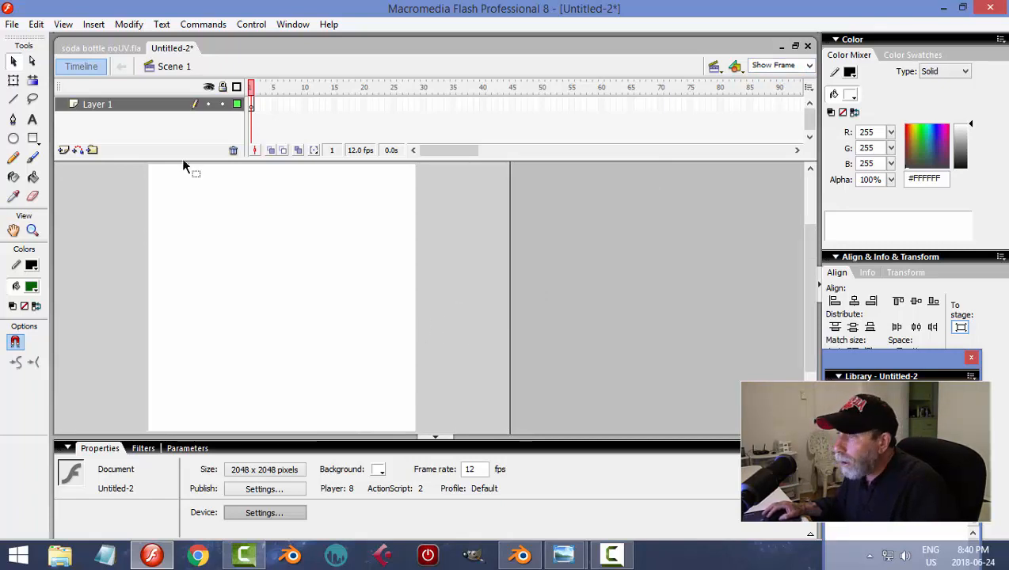
{"action": "left_click", "coordinate": [12, 25]}
{"action": "mouse_move", "coordinate": [57, 248]}
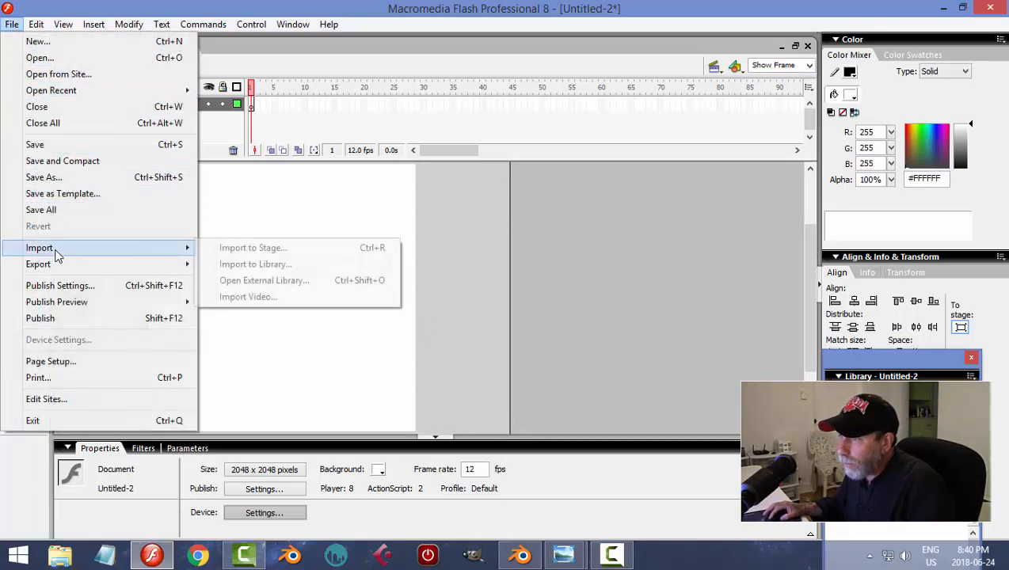
{"action": "left_click", "coordinate": [269, 248]}
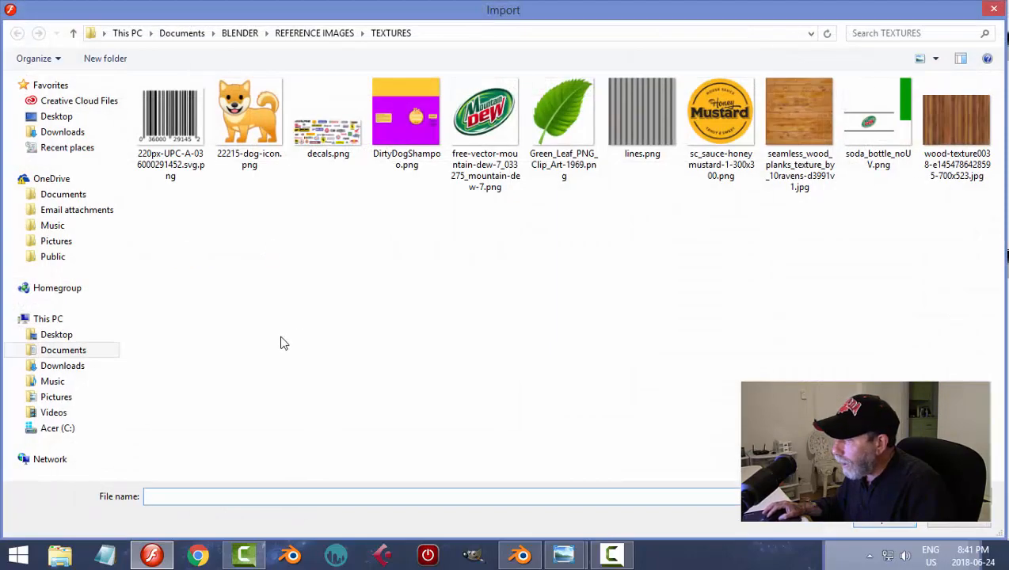
{"action": "left_click", "coordinate": [75, 351]}
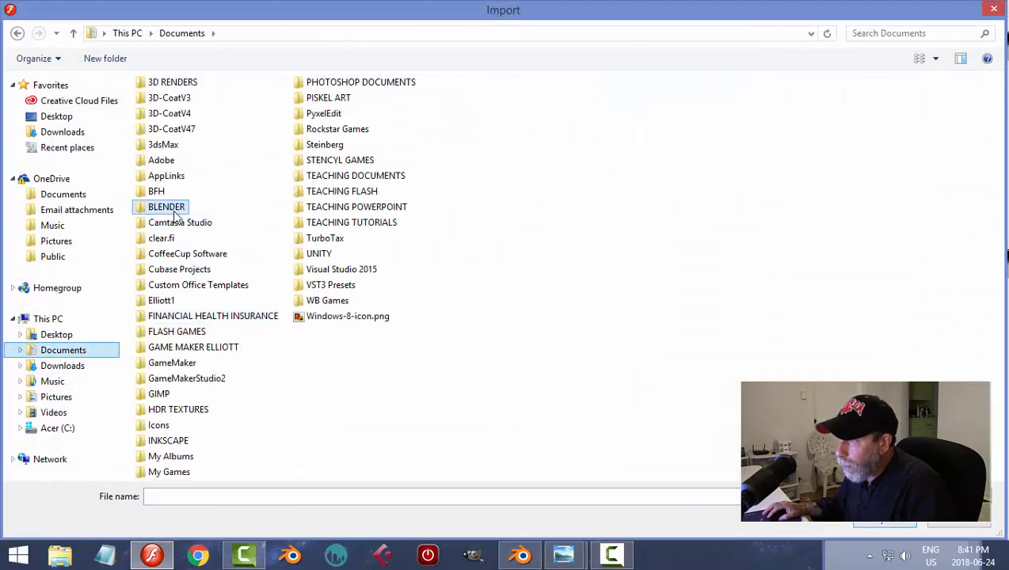
{"action": "double_click", "coordinate": [174, 212]}
{"action": "double_click", "coordinate": [190, 167]}
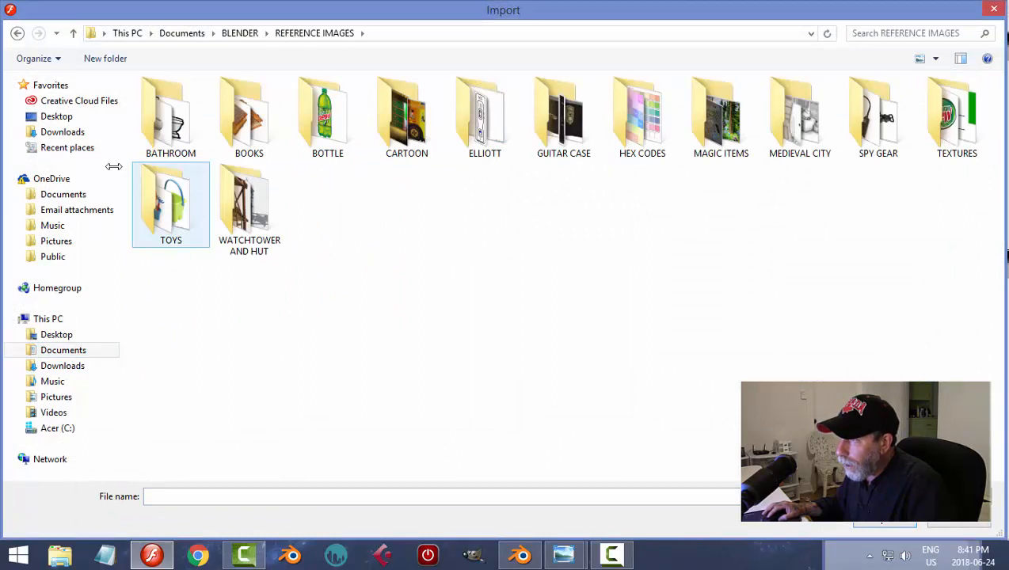
{"action": "left_click", "coordinate": [73, 32]}
{"action": "double_click", "coordinate": [161, 99]}
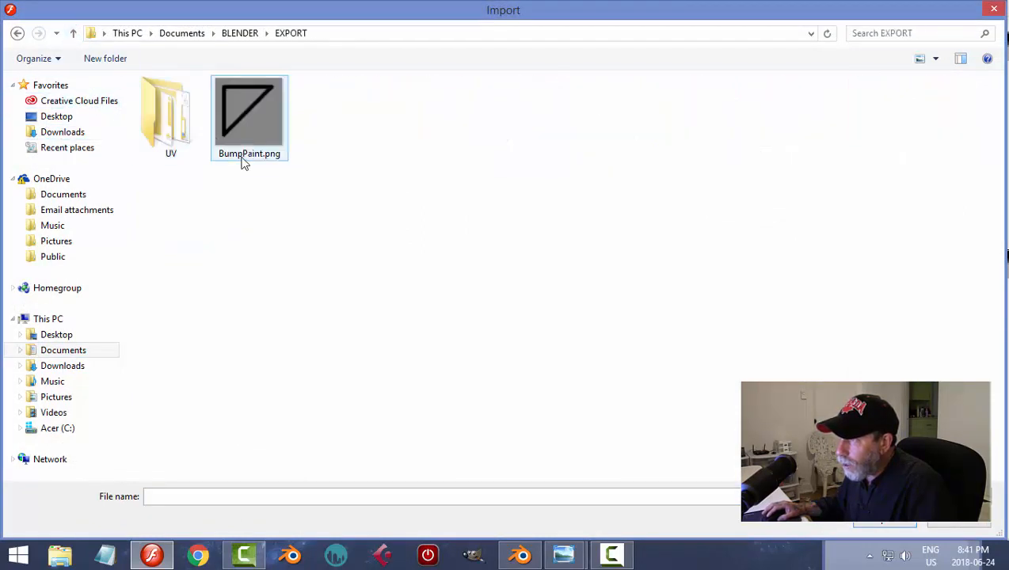
{"action": "double_click", "coordinate": [165, 123]}
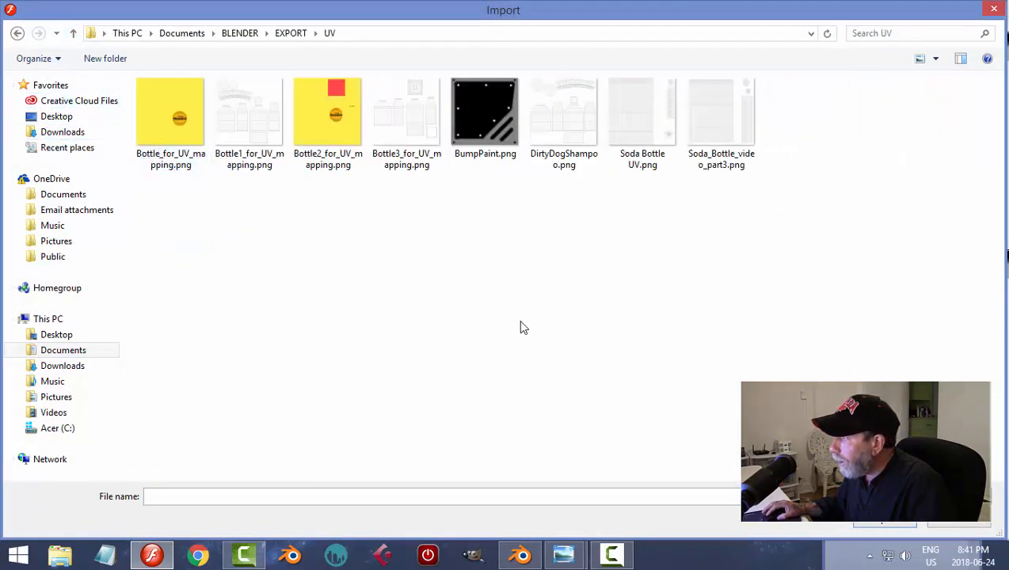
Import Soda_Bottle_video_part3.png onto the stage and select the placed bitmap
{"action": "left_click", "coordinate": [721, 126]}
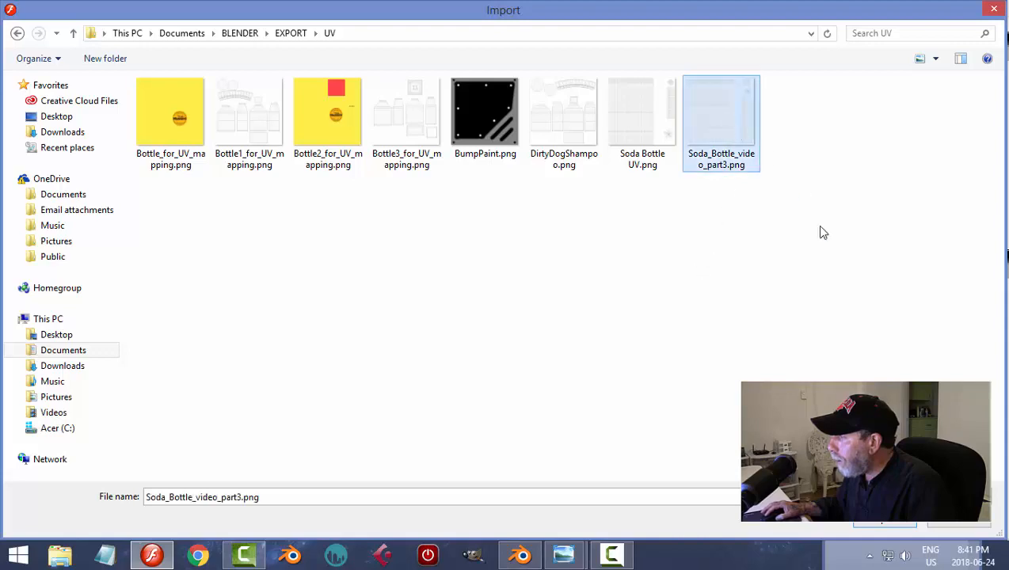
{"action": "left_click", "coordinate": [893, 525]}
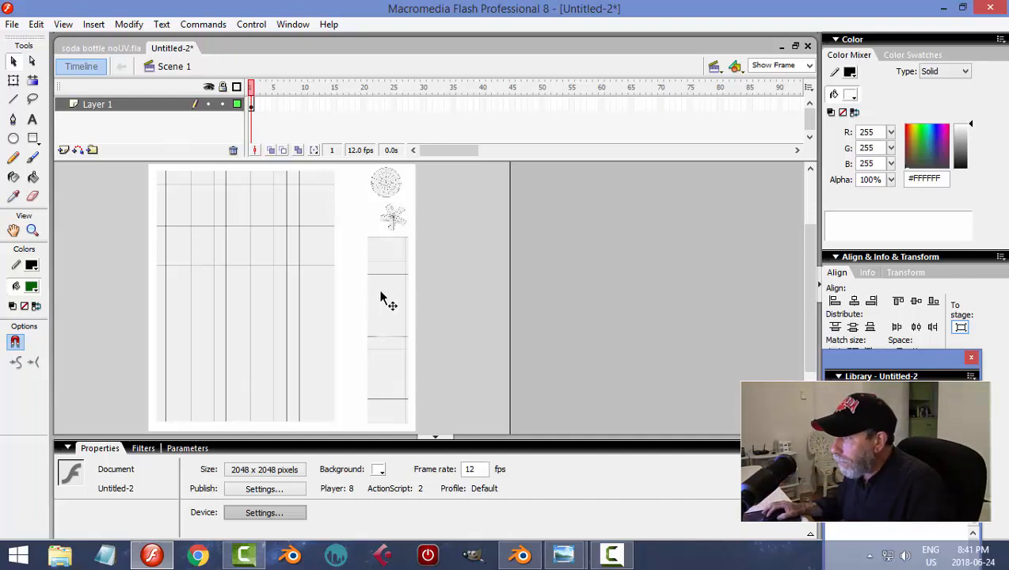
{"action": "left_click", "coordinate": [325, 279]}
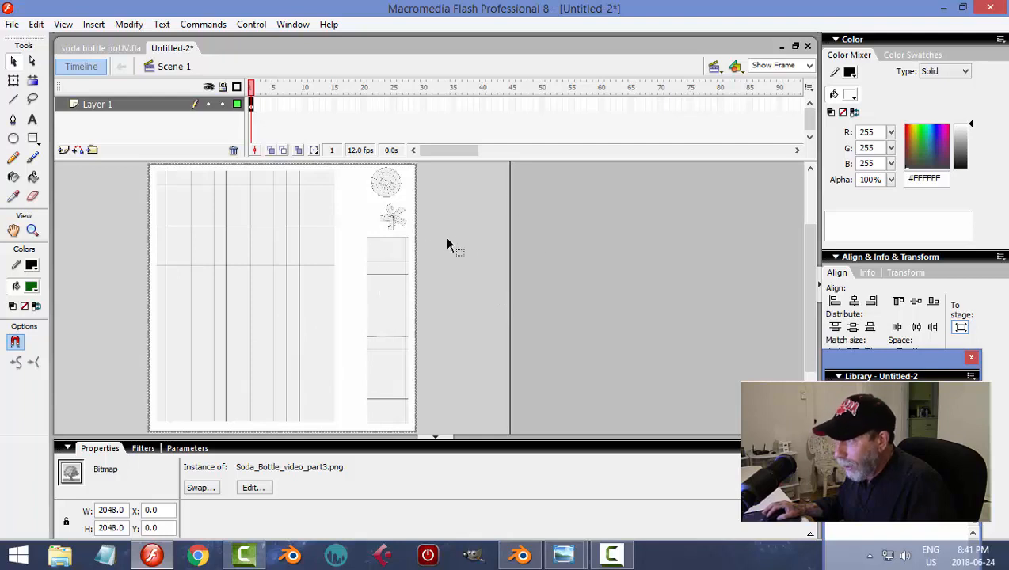
Rename the layer holding the imported layout as UV
{"action": "double_click", "coordinate": [150, 103]}
{"action": "type", "text": "U"}
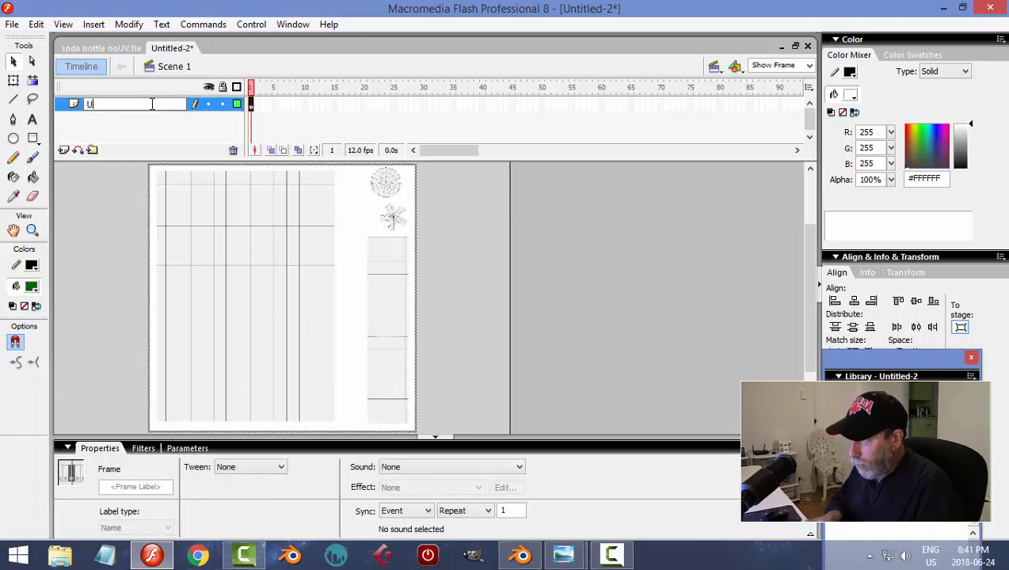
{"action": "type", "text": "V"}
{"action": "key", "text": "Return"}
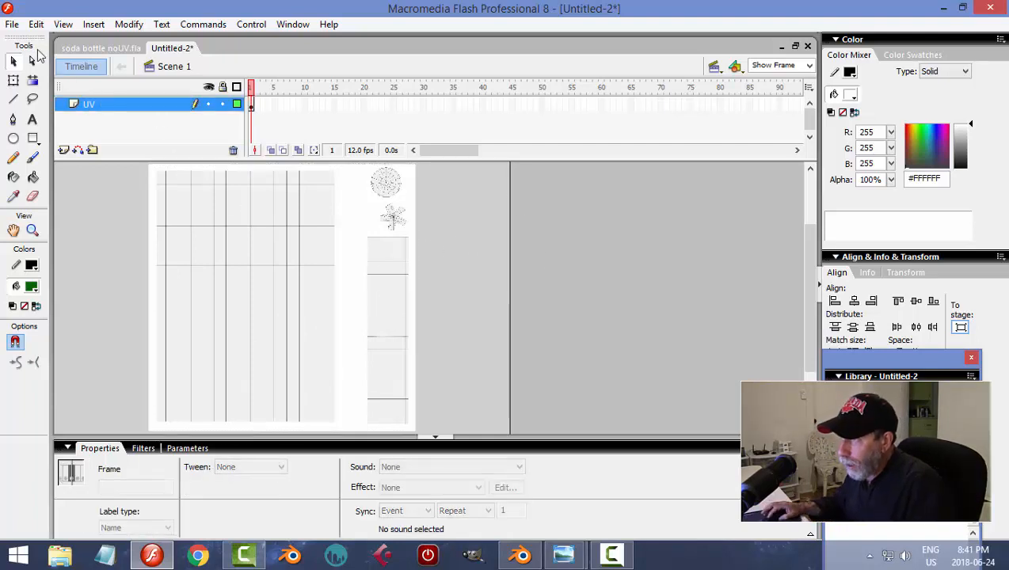
Save the document as "soda bottle2 UV.fla" in the UV MAPPING AND TEXTURING folder
{"action": "left_click", "coordinate": [13, 25]}
{"action": "left_click", "coordinate": [43, 177]}
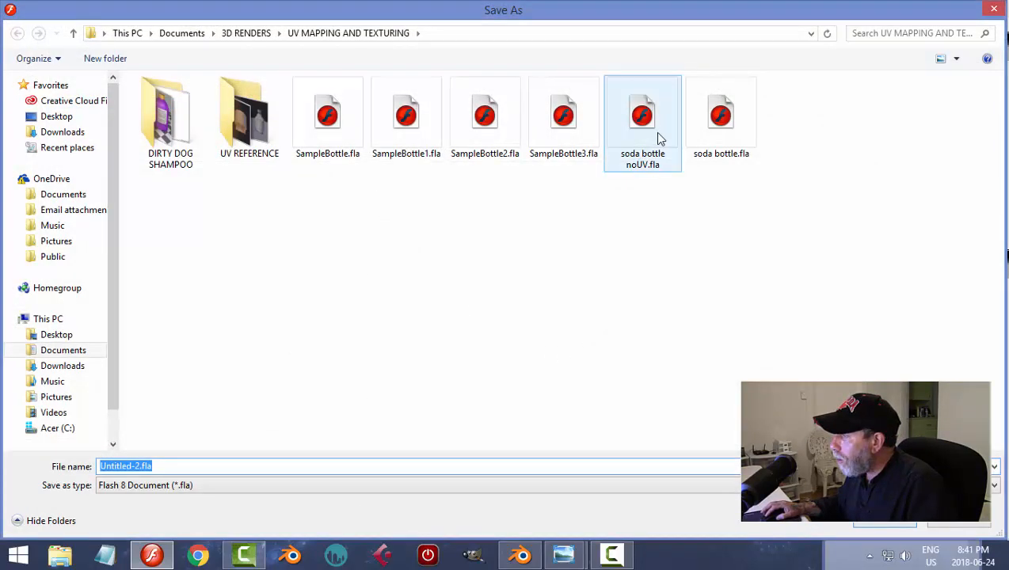
{"action": "left_click", "coordinate": [730, 151]}
{"action": "left_click", "coordinate": [144, 465]}
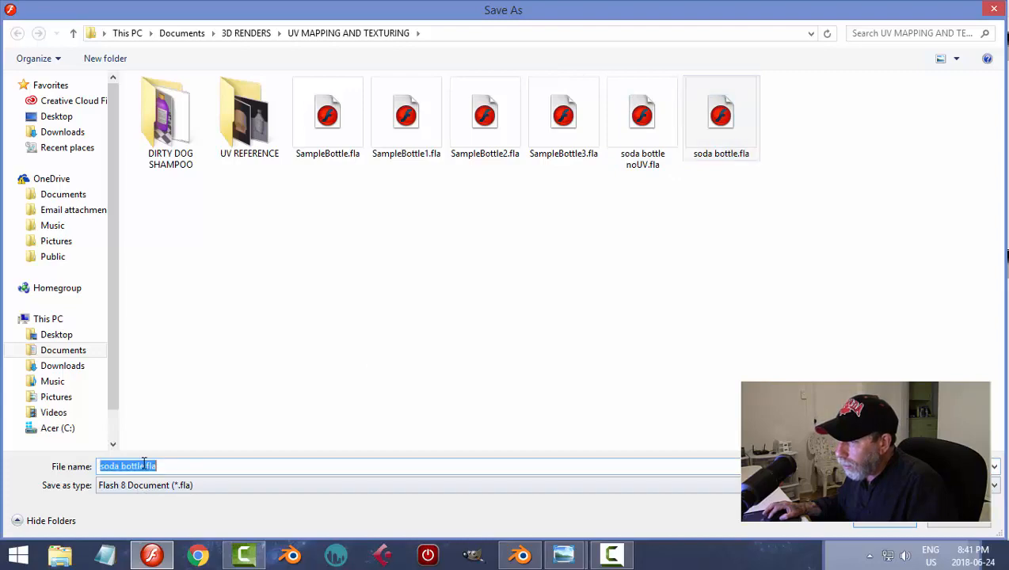
{"action": "left_click", "coordinate": [144, 466]}
{"action": "type", "text": "2"}
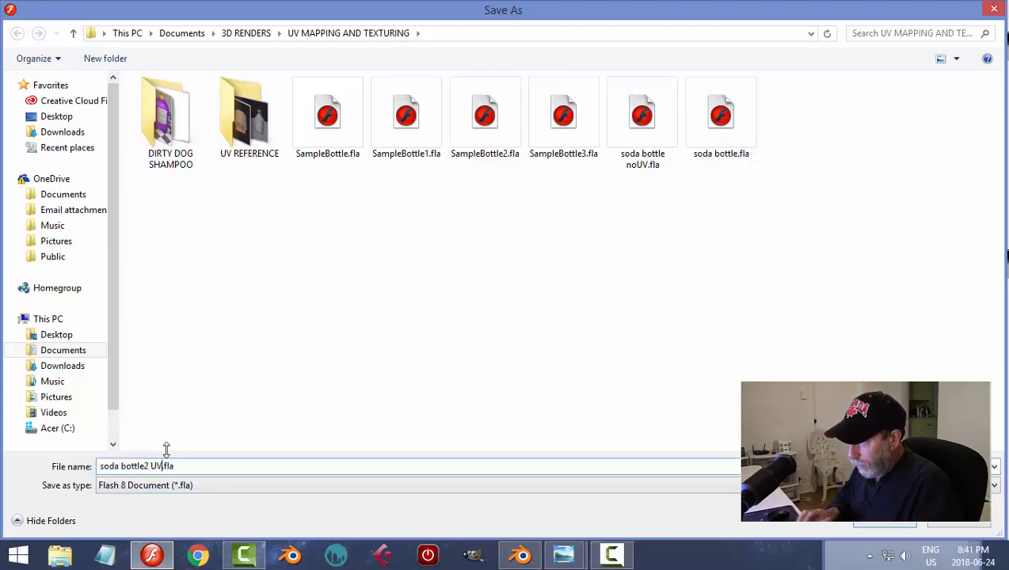
{"action": "type", "text": " UV"}
{"action": "key", "text": "Return"}
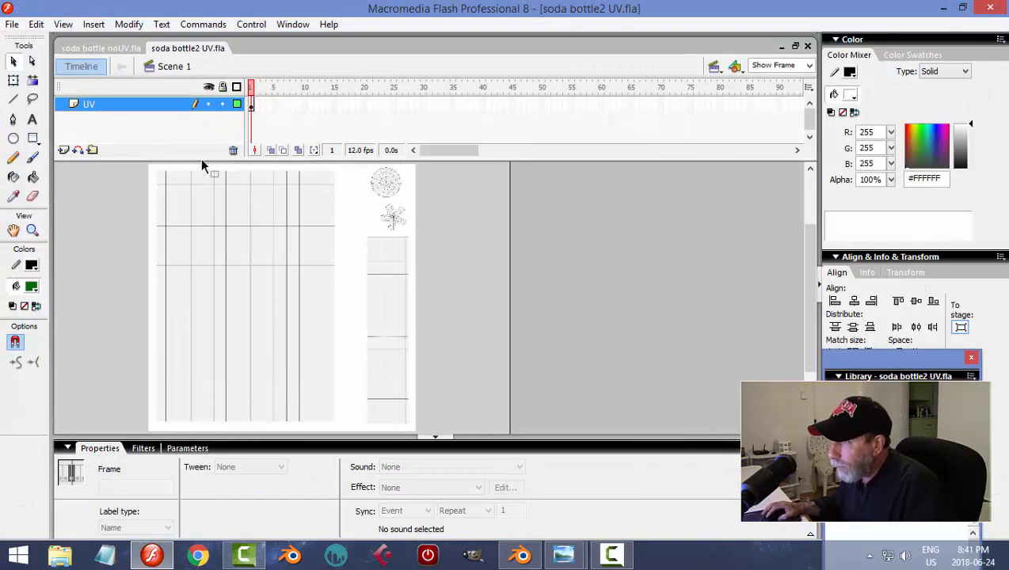
Lock the UV layer and add a new layer above it
{"action": "left_click", "coordinate": [223, 105]}
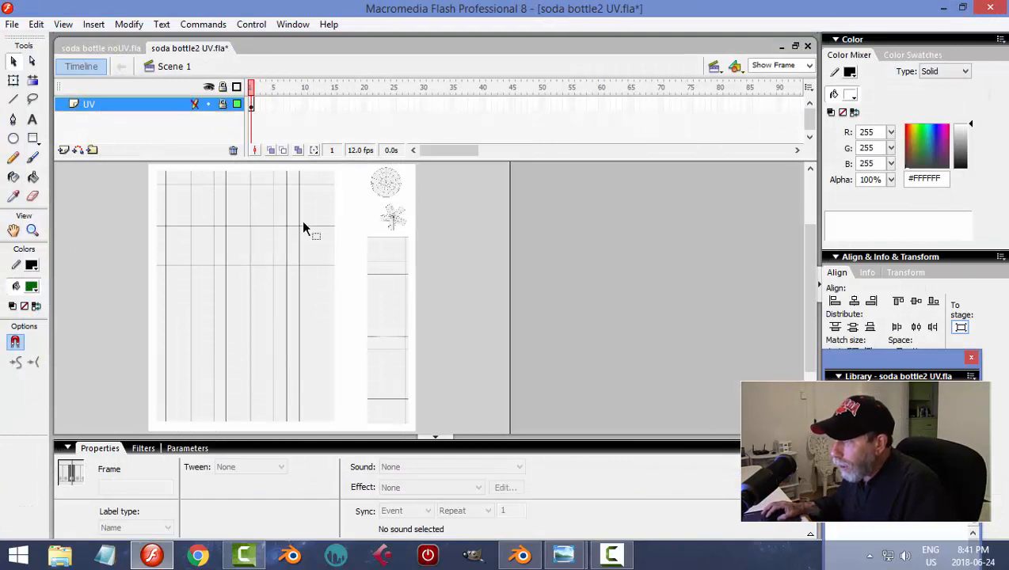
{"action": "left_click", "coordinate": [64, 149]}
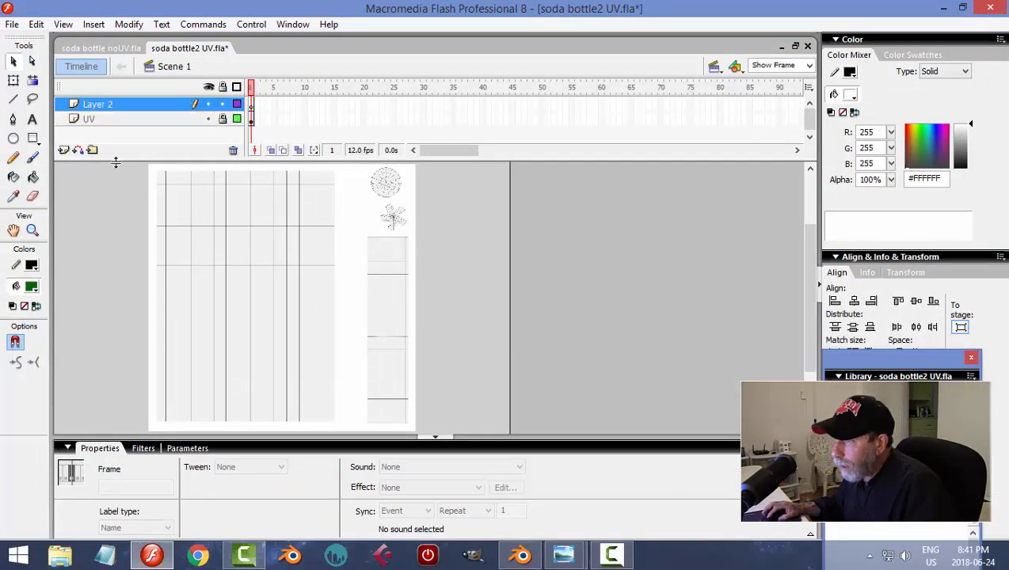
Examine the UV layout at 50% zoom, return to the full-frame view and shrink the timeline area to enlarge the stage view
{"action": "left_click", "coordinate": [810, 67]}
{"action": "left_click", "coordinate": [778, 109]}
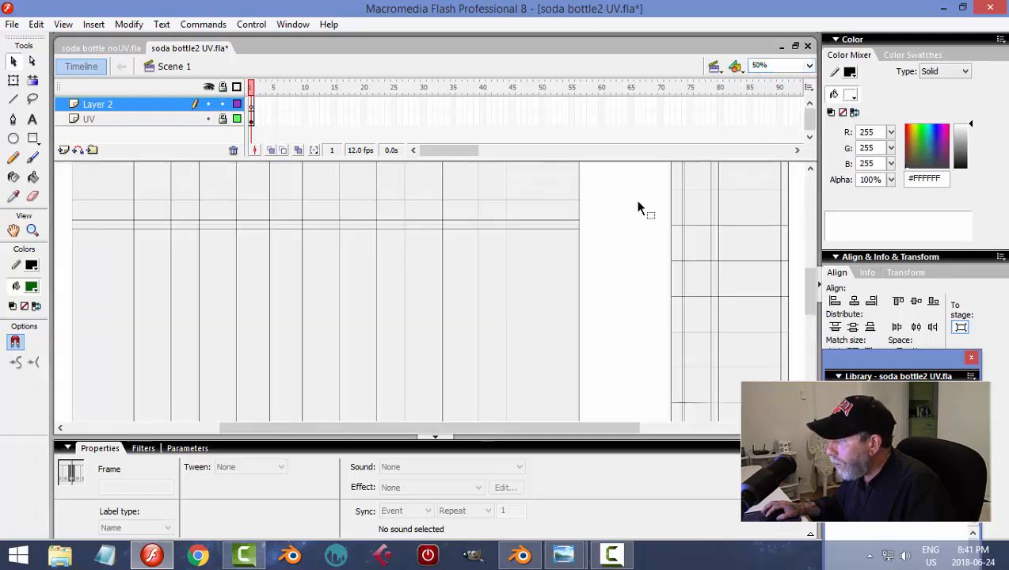
{"action": "mouse_move", "coordinate": [808, 290]}
{"action": "left_mouse_down"}
{"action": "mouse_move", "coordinate": [811, 316]}
{"action": "mouse_move", "coordinate": [816, 242]}
{"action": "mouse_move", "coordinate": [812, 296]}
{"action": "left_mouse_up"}
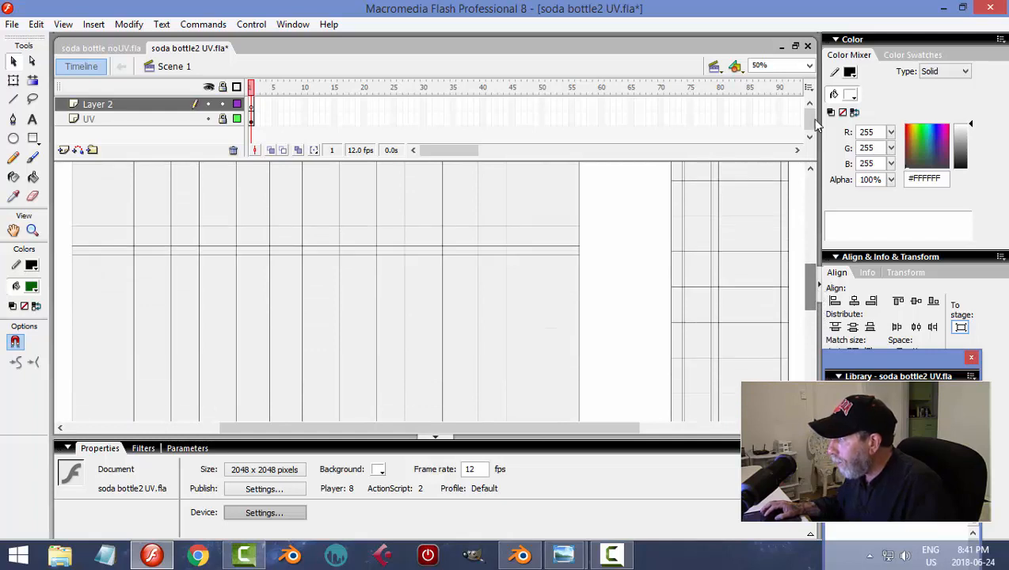
{"action": "left_click", "coordinate": [809, 65]}
{"action": "left_click", "coordinate": [782, 95]}
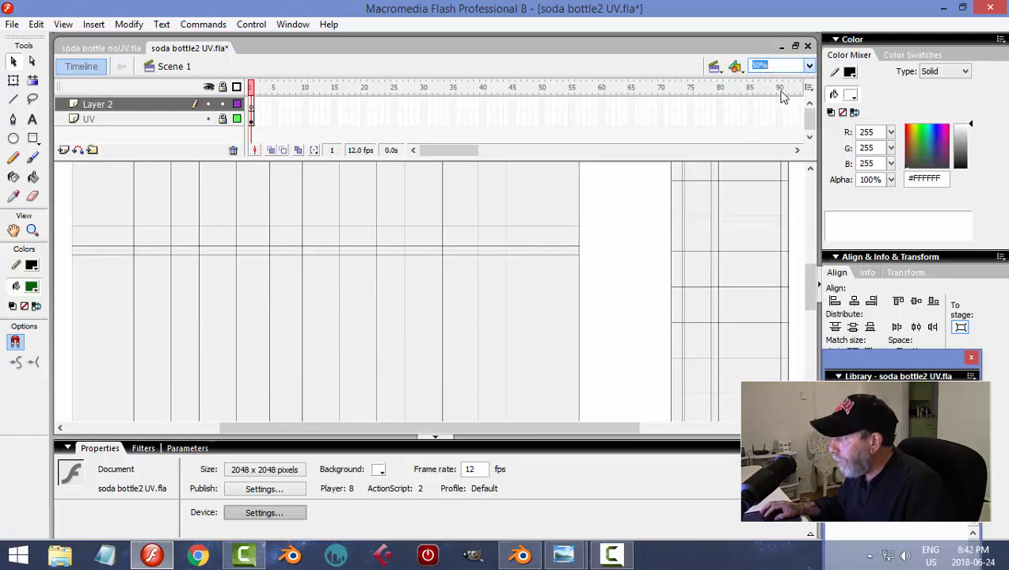
{"action": "key", "text": "ctrl+2"}
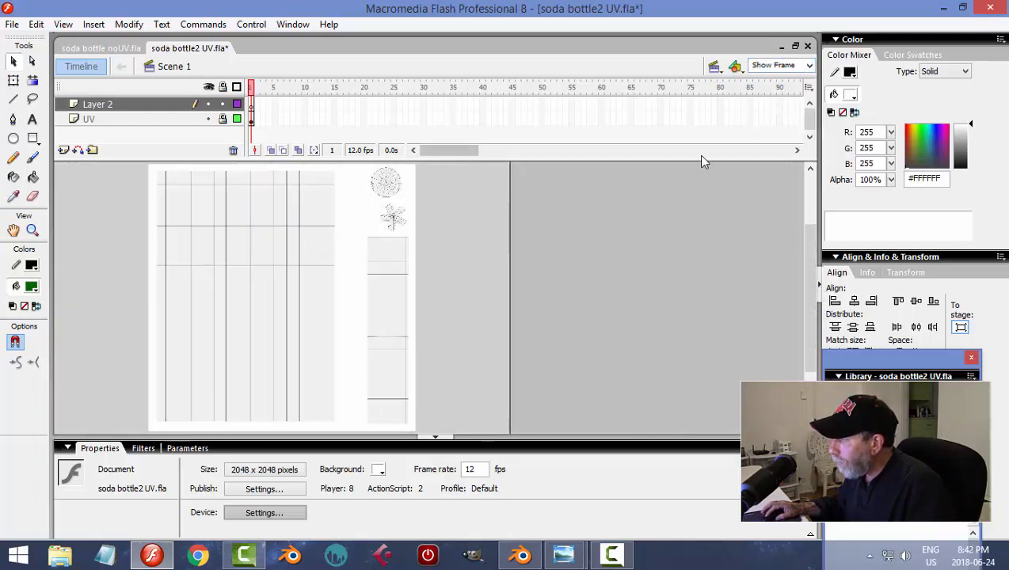
{"action": "left_click_drag", "start_coordinate": [702, 157], "coordinate": [701, 140]}
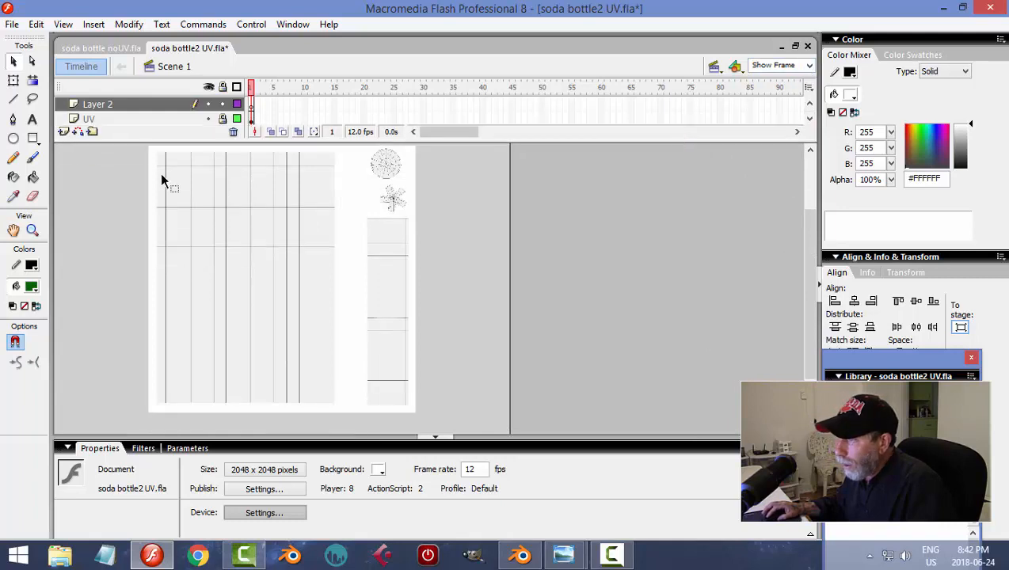
Draw a green (#33CC00) rectangle without a stroke over the strip of small UV islands beside the main body grid, spanning the full page height
{"action": "left_click", "coordinate": [33, 139]}
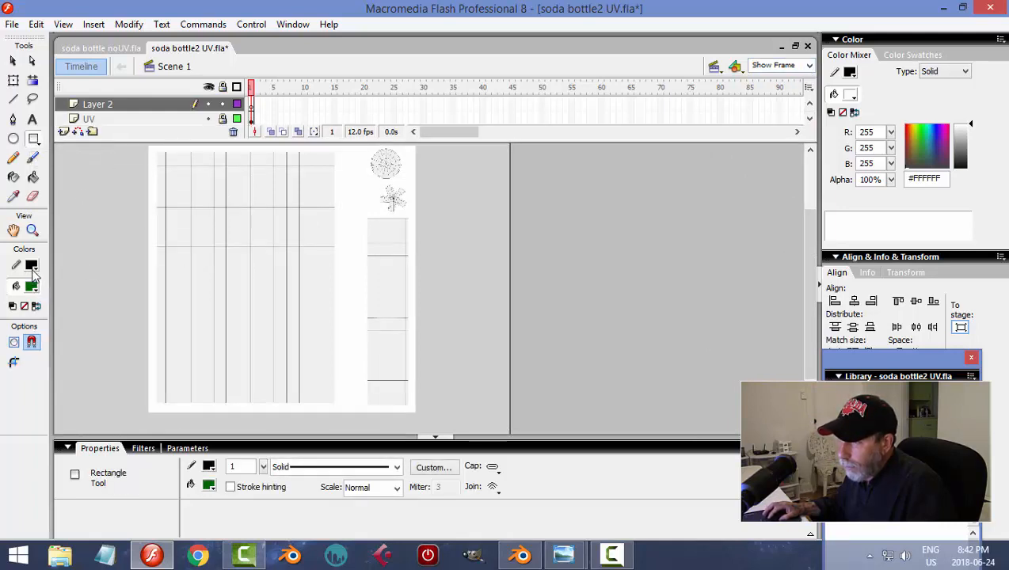
{"action": "left_click", "coordinate": [32, 267]}
{"action": "left_click", "coordinate": [202, 286]}
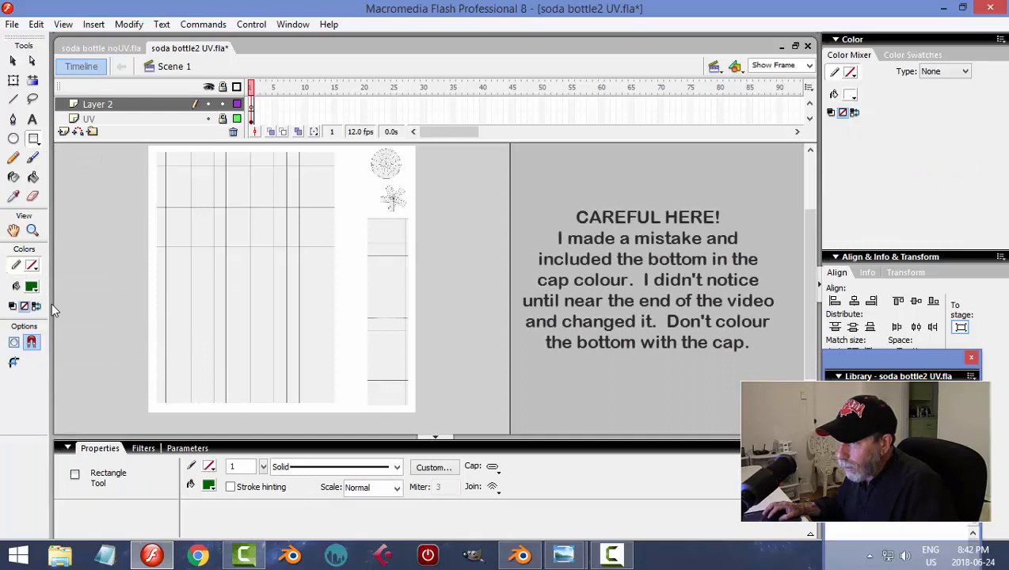
{"action": "left_click", "coordinate": [32, 287]}
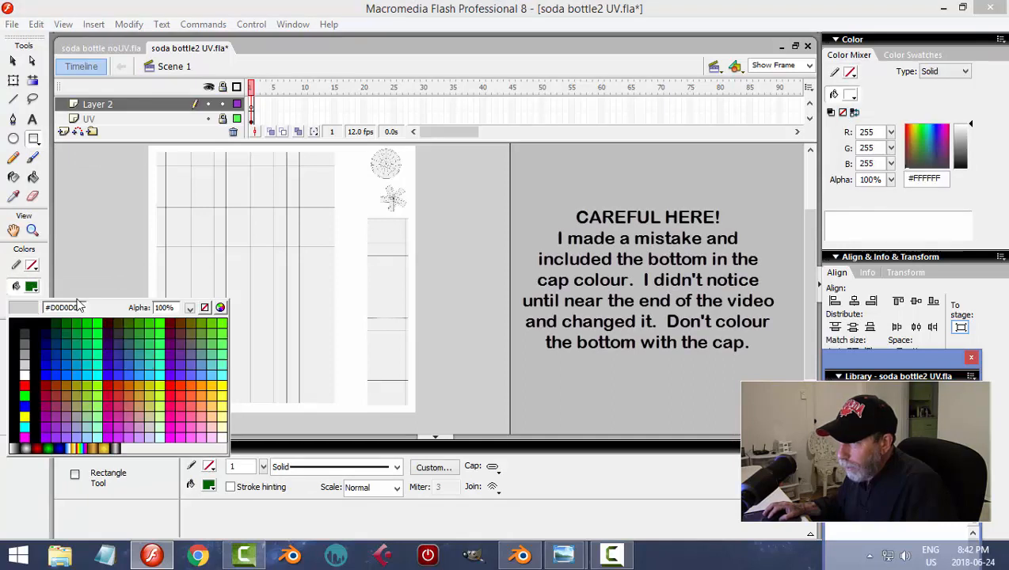
{"action": "left_click", "coordinate": [147, 319]}
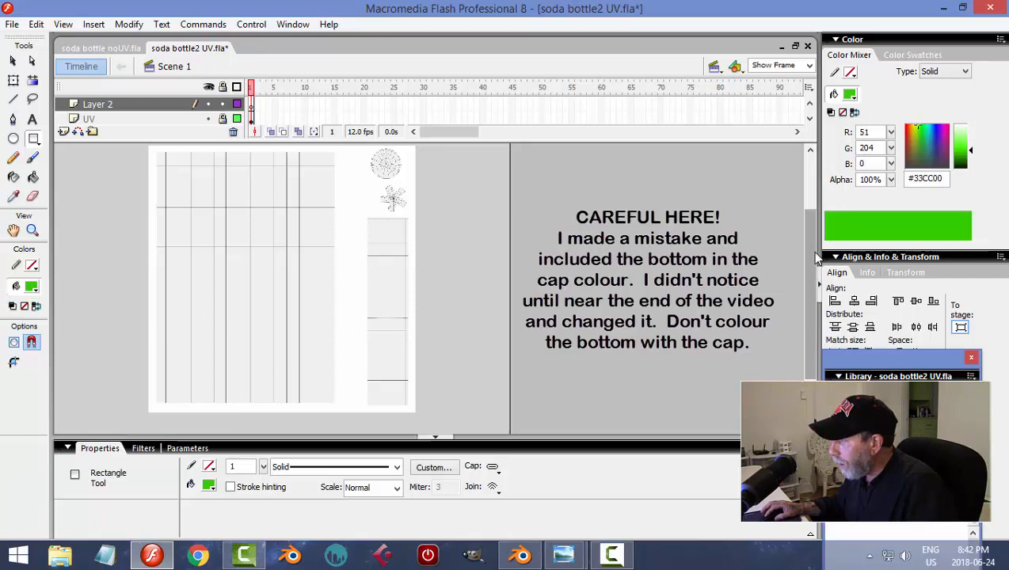
{"action": "left_click_drag", "start_coordinate": [812, 253], "coordinate": [791, 251]}
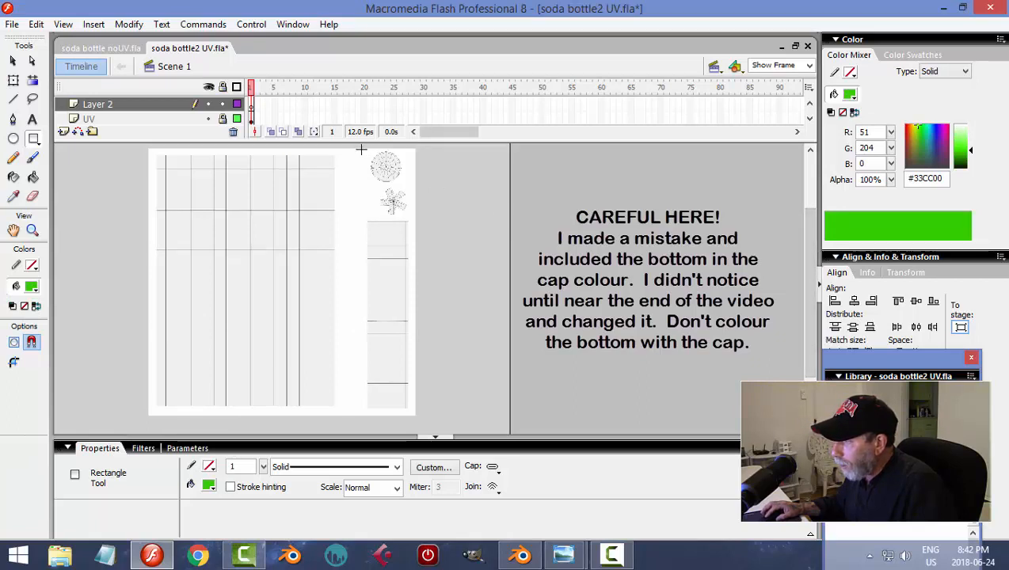
{"action": "left_click_drag", "start_coordinate": [362, 149], "coordinate": [415, 416]}
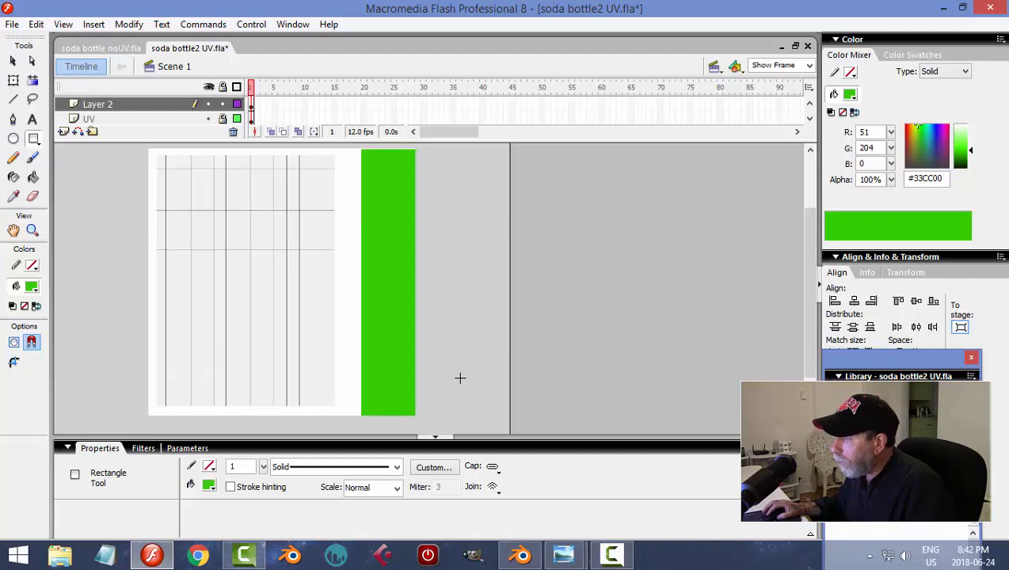
Rename the layer holding the green rectangle as cap, lock it and save the document
{"action": "left_click", "coordinate": [132, 106]}
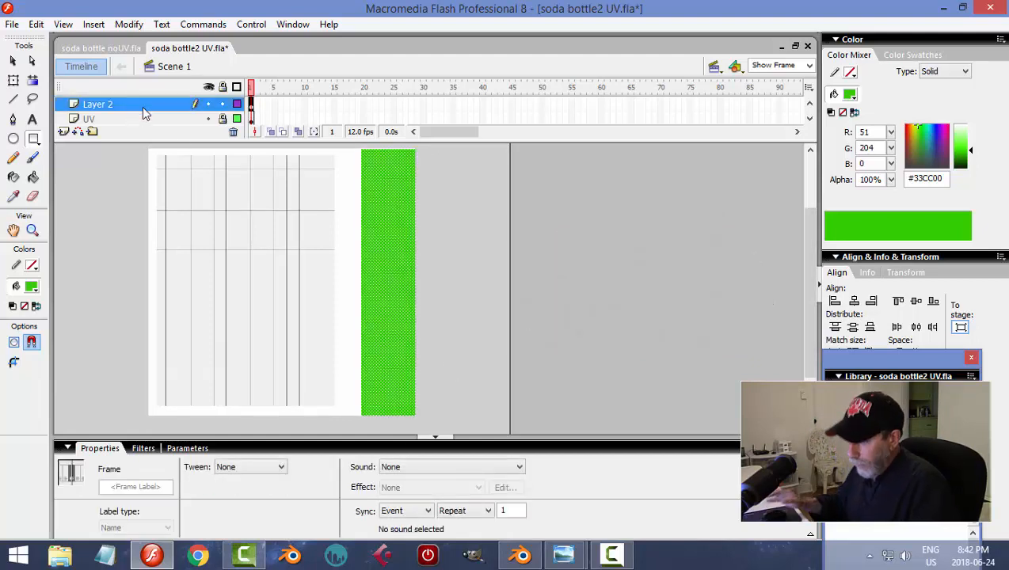
{"action": "double_click", "coordinate": [144, 108]}
{"action": "type", "text": "cap"}
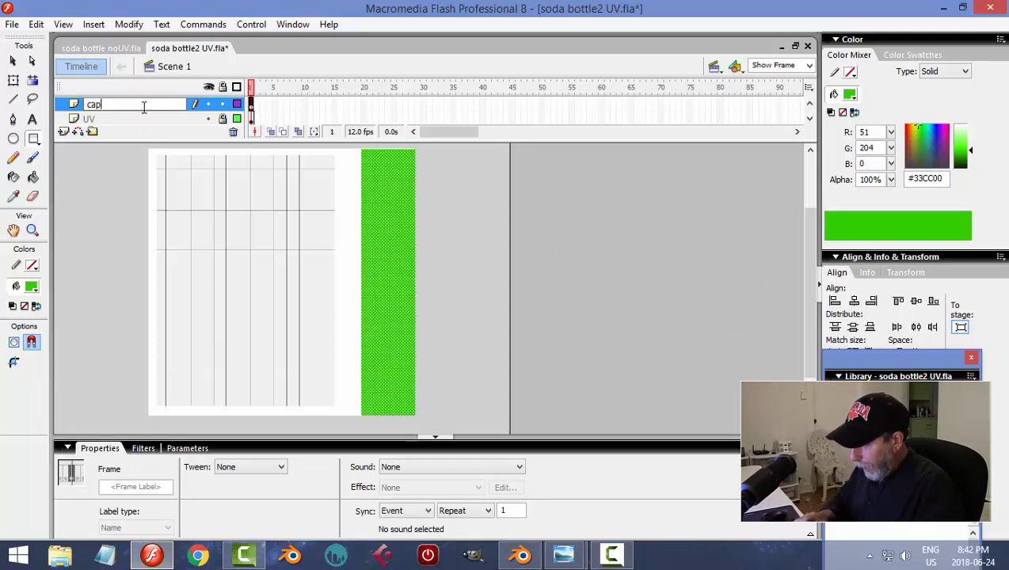
{"action": "key", "text": "Return"}
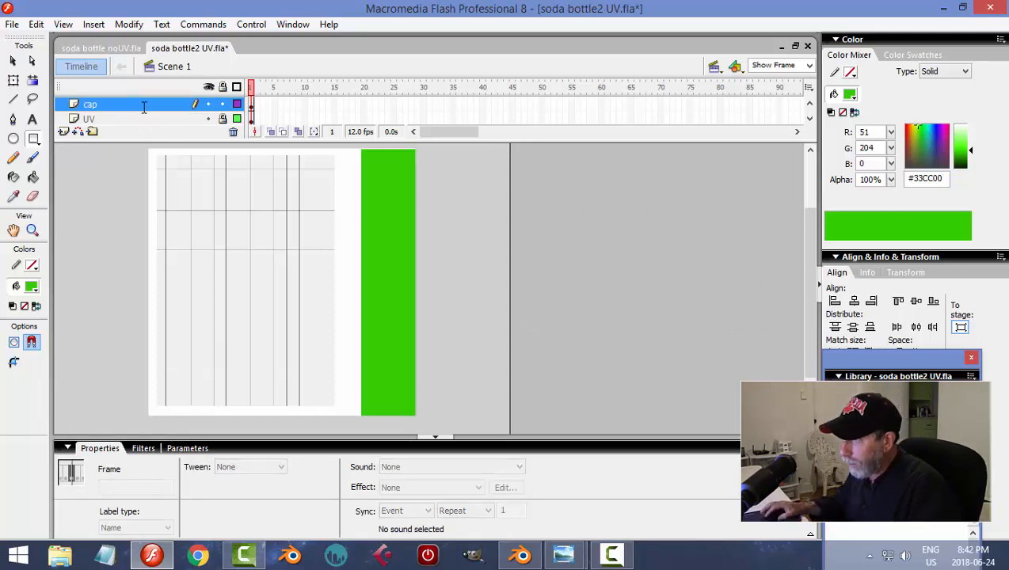
{"action": "left_click", "coordinate": [223, 105]}
{"action": "key", "text": "ctrl+s"}
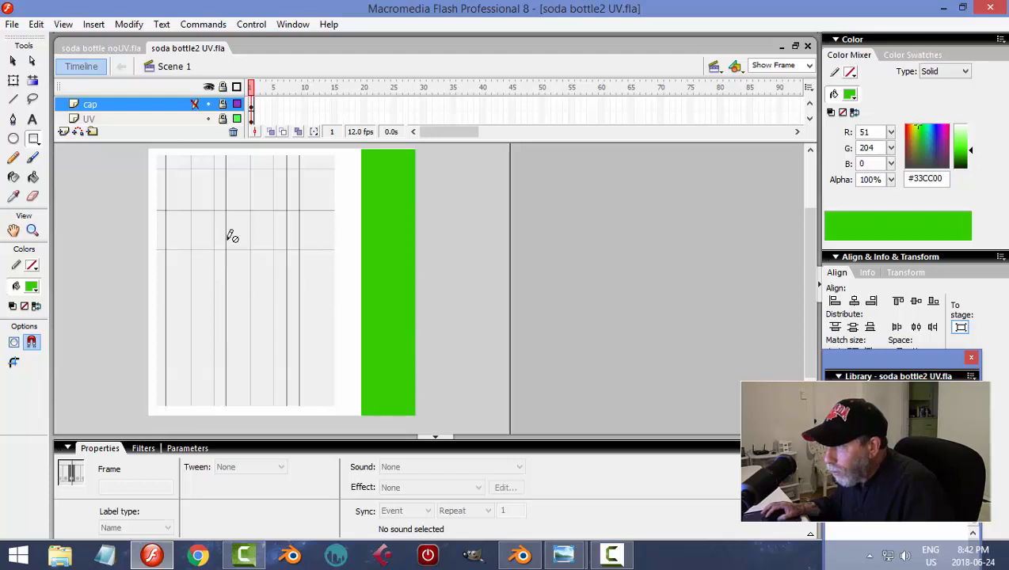
Add a new layer and draw a white (#FFFFFF) strokeless rectangle over the label section of the UV grid, aligned to the grid lines
{"action": "left_click", "coordinate": [64, 131]}
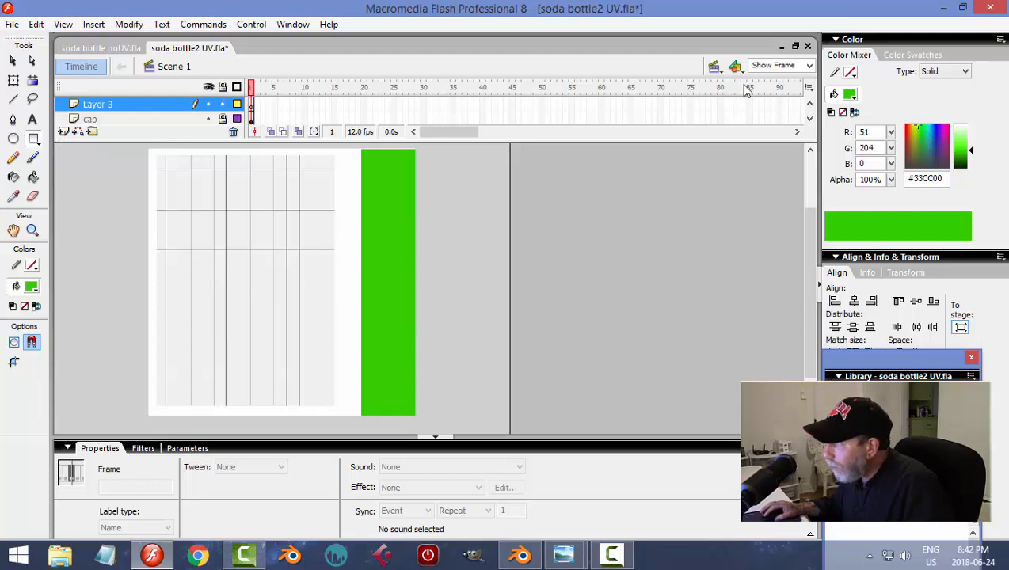
{"action": "left_click", "coordinate": [808, 66]}
{"action": "left_click", "coordinate": [760, 123]}
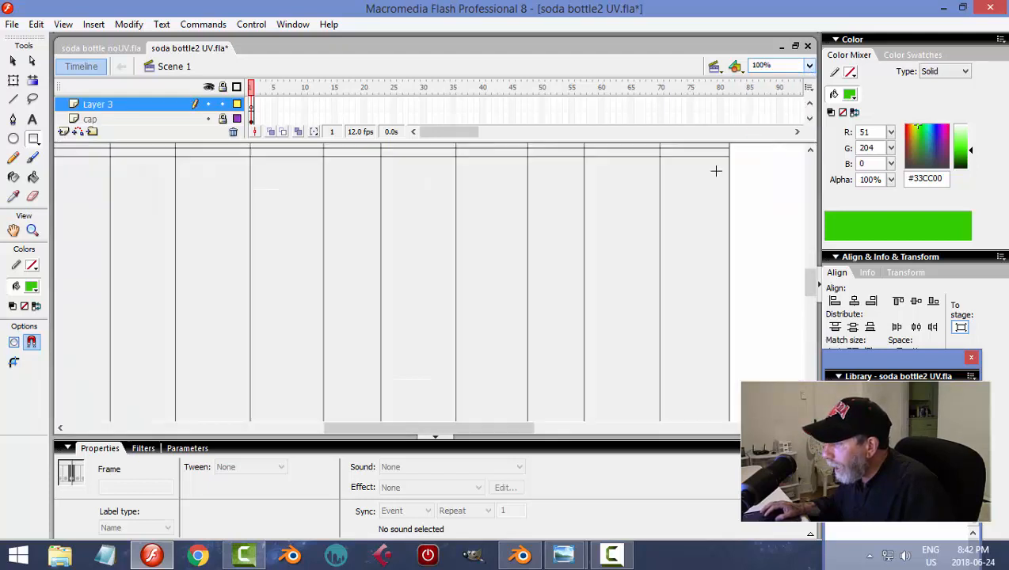
{"action": "left_click_drag", "start_coordinate": [485, 433], "coordinate": [354, 435]}
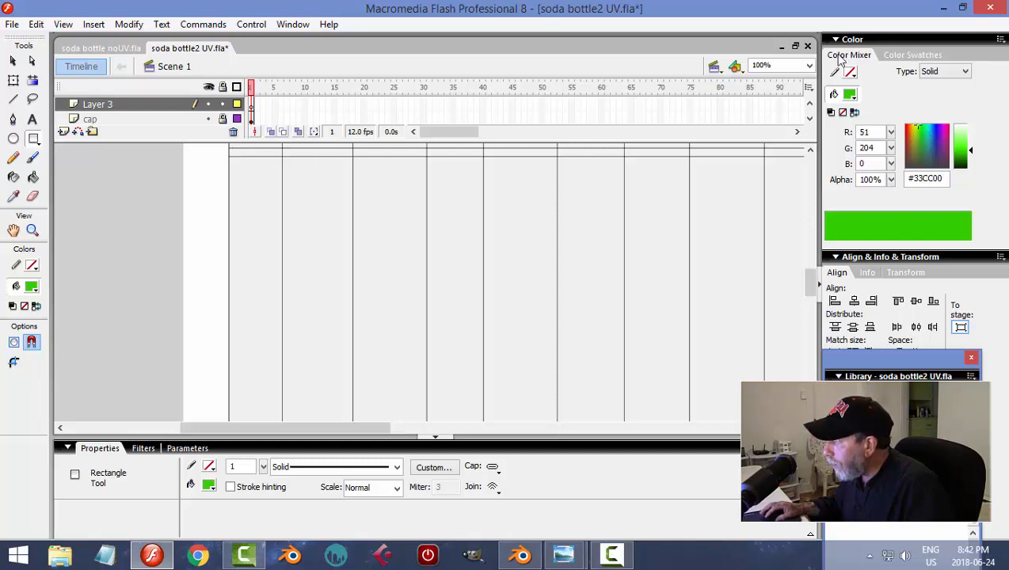
{"action": "left_click", "coordinate": [809, 67]}
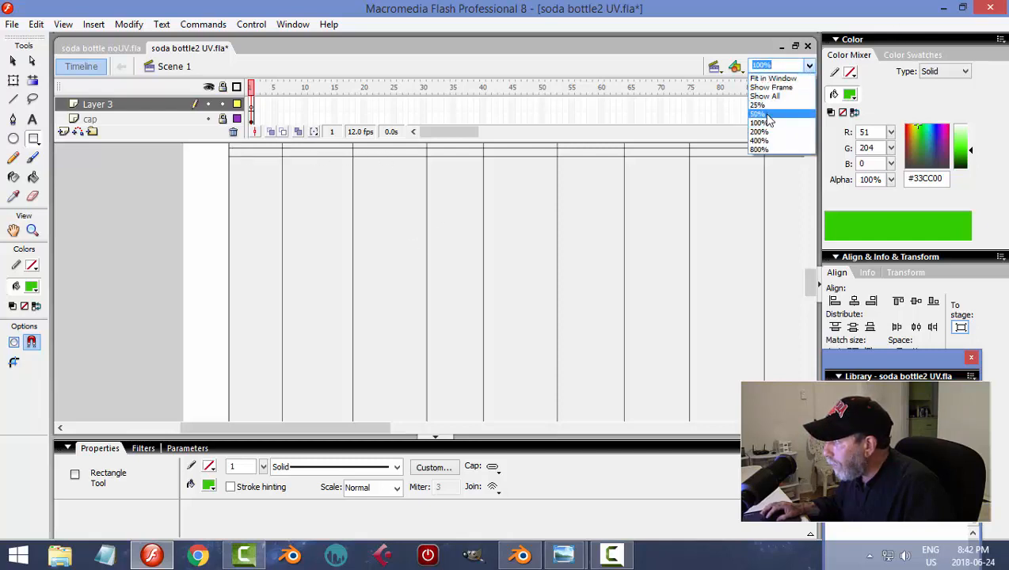
{"action": "left_click", "coordinate": [772, 111]}
{"action": "scroll", "coordinate": [529, 305], "scroll_direction": "down", "scroll_amount": 3}
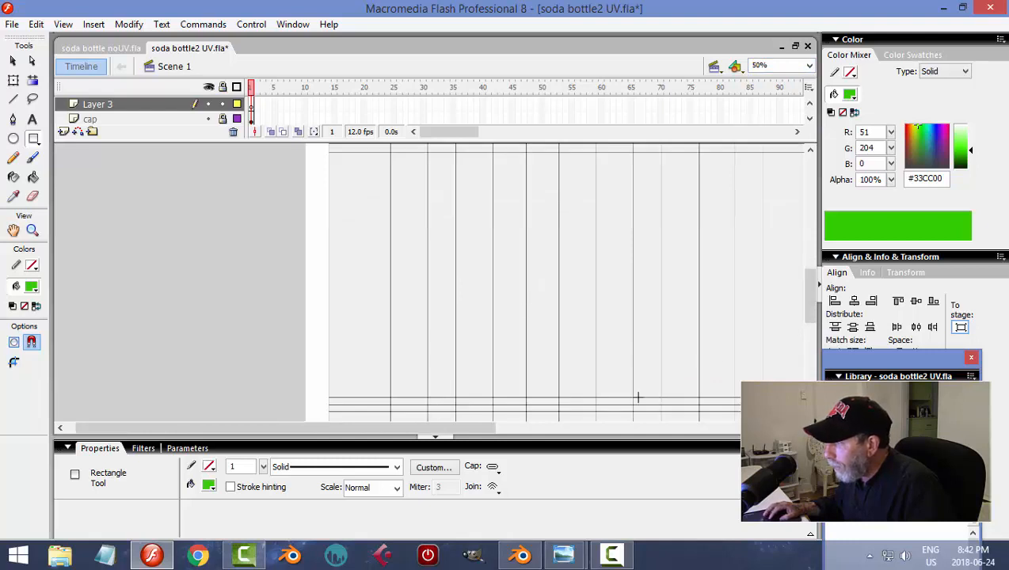
{"action": "left_click", "coordinate": [68, 448]}
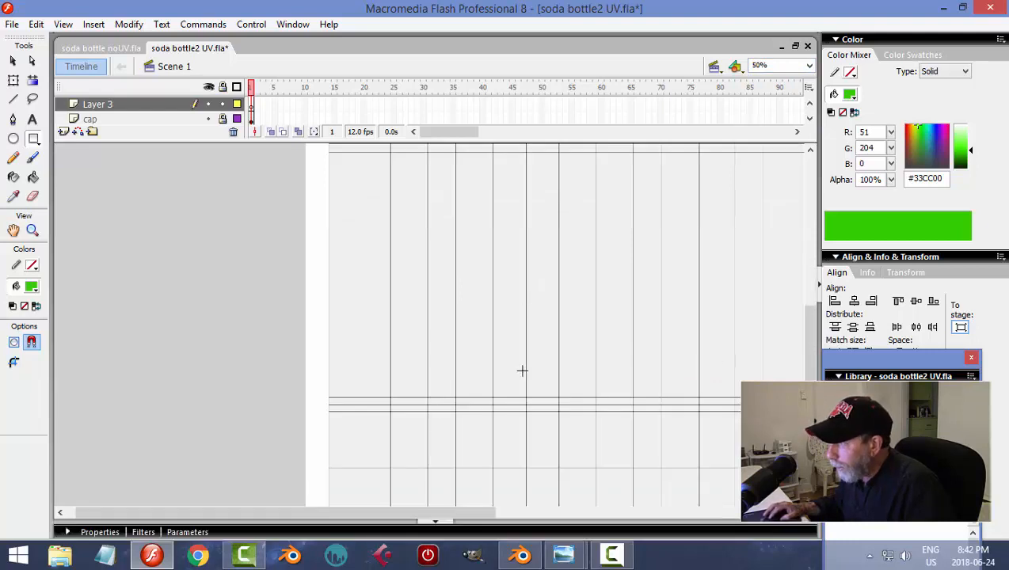
{"action": "left_click_drag", "start_coordinate": [453, 513], "coordinate": [510, 510]}
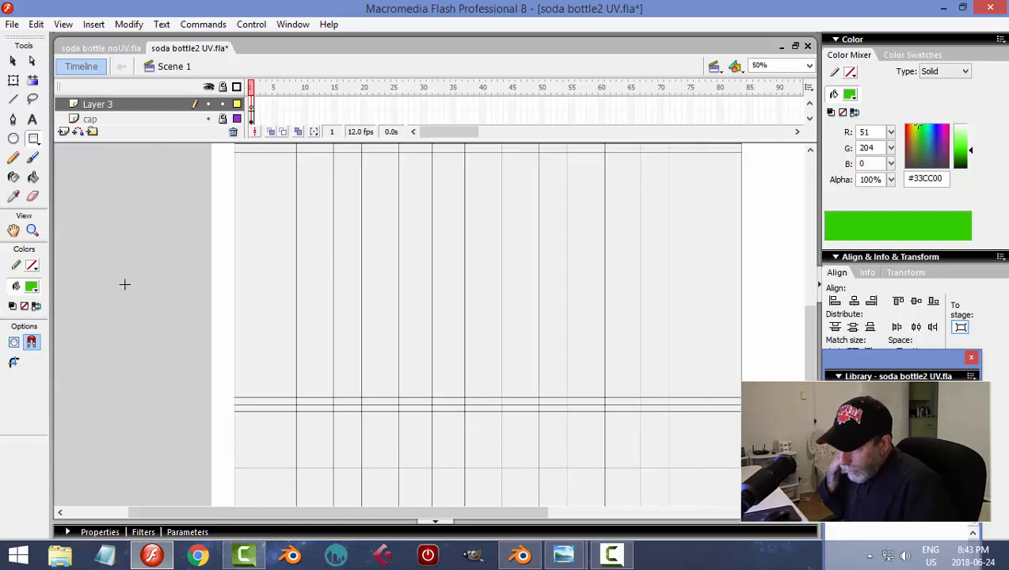
{"action": "left_click", "coordinate": [32, 287]}
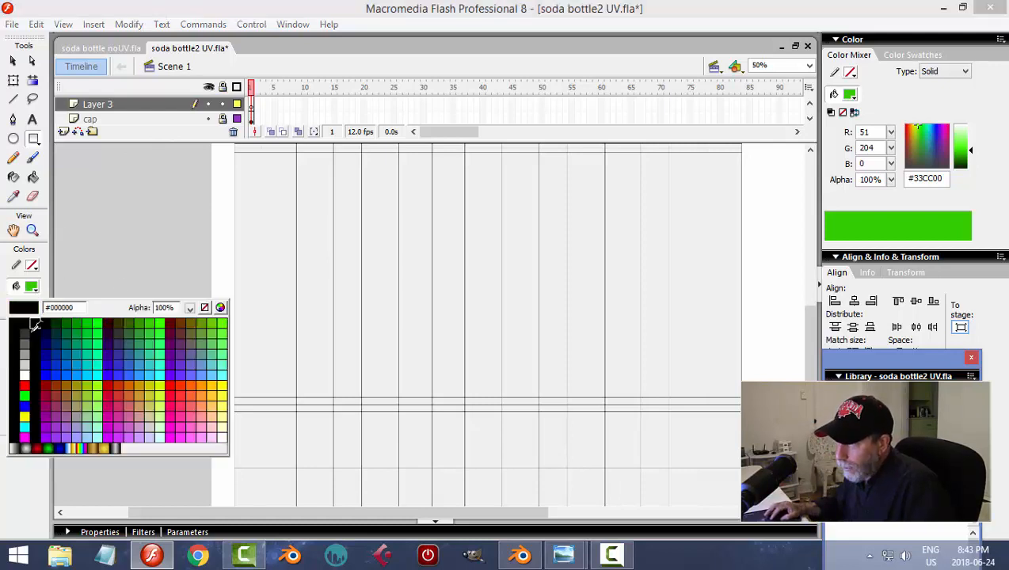
{"action": "left_click", "coordinate": [30, 375]}
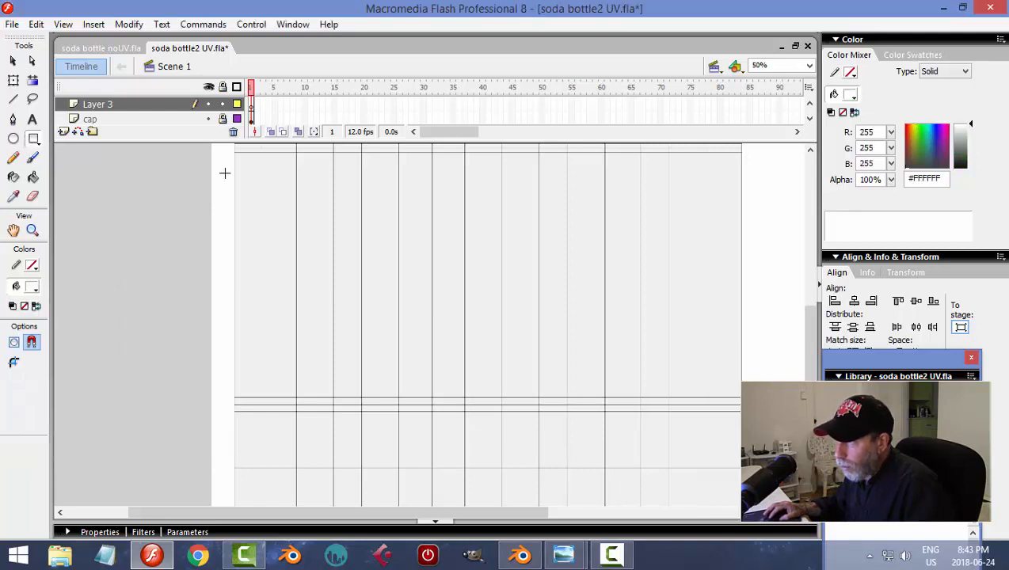
{"action": "left_click_drag", "start_coordinate": [235, 152], "coordinate": [740, 397]}
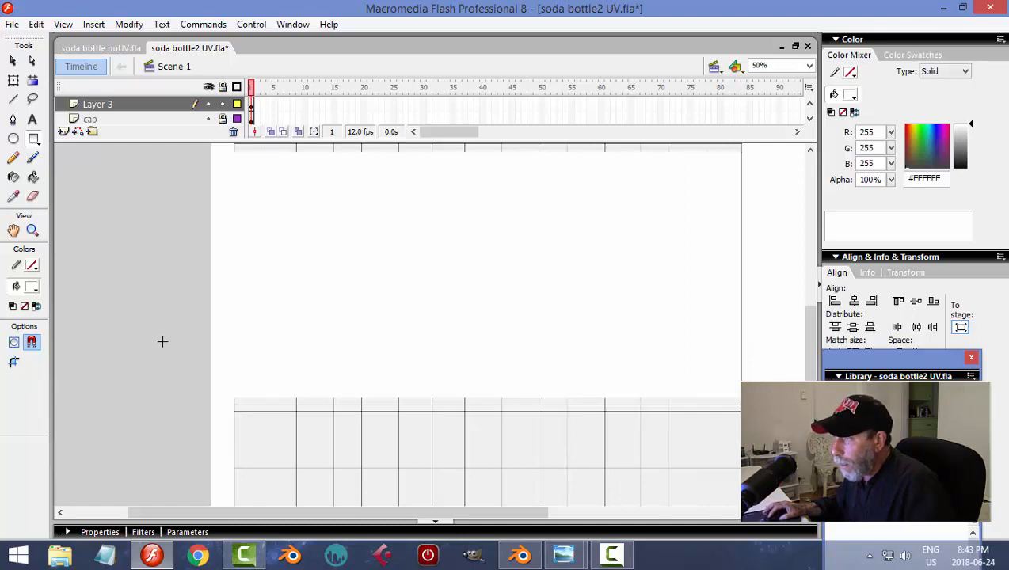
Rename the layer holding the white rectangle as label
{"action": "double_click", "coordinate": [138, 105]}
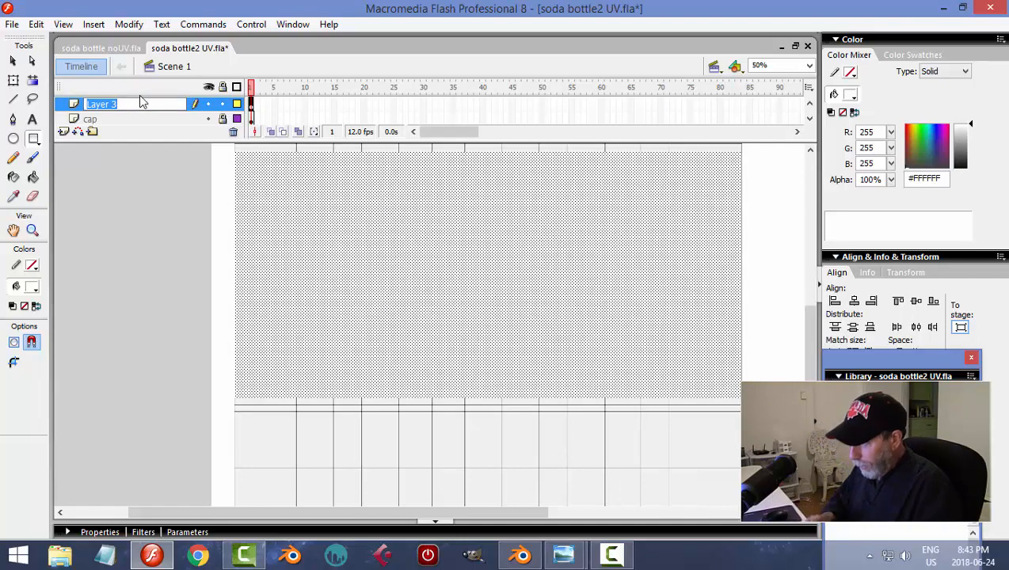
{"action": "type", "text": "label"}
{"action": "key", "text": "Return"}
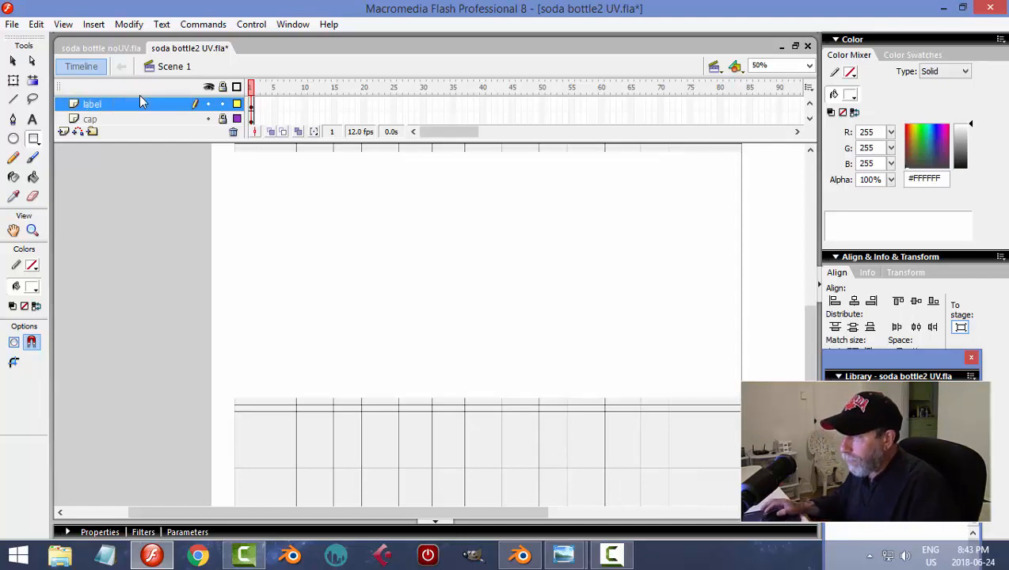
{"action": "left_click", "coordinate": [224, 105]}
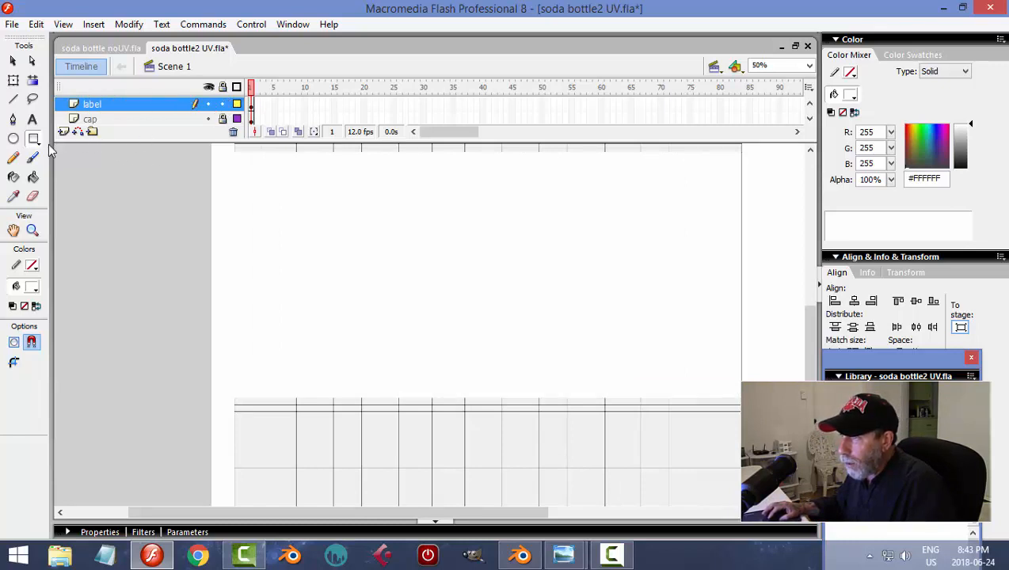
Outline the white label rectangle with a solid black stroke of thickness 20 using the Ink Bottle tool
{"action": "left_click", "coordinate": [14, 177]}
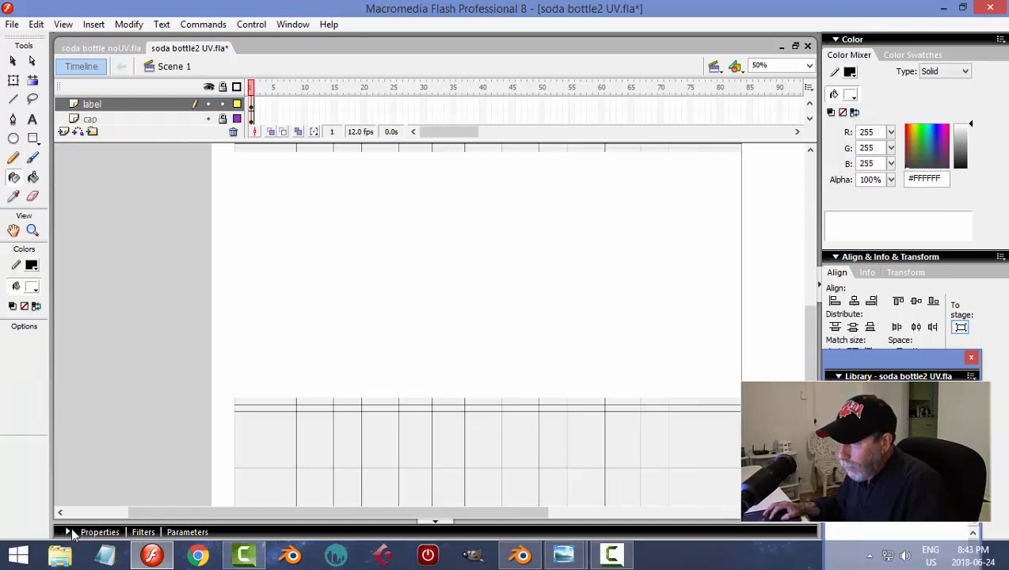
{"action": "left_click", "coordinate": [68, 532]}
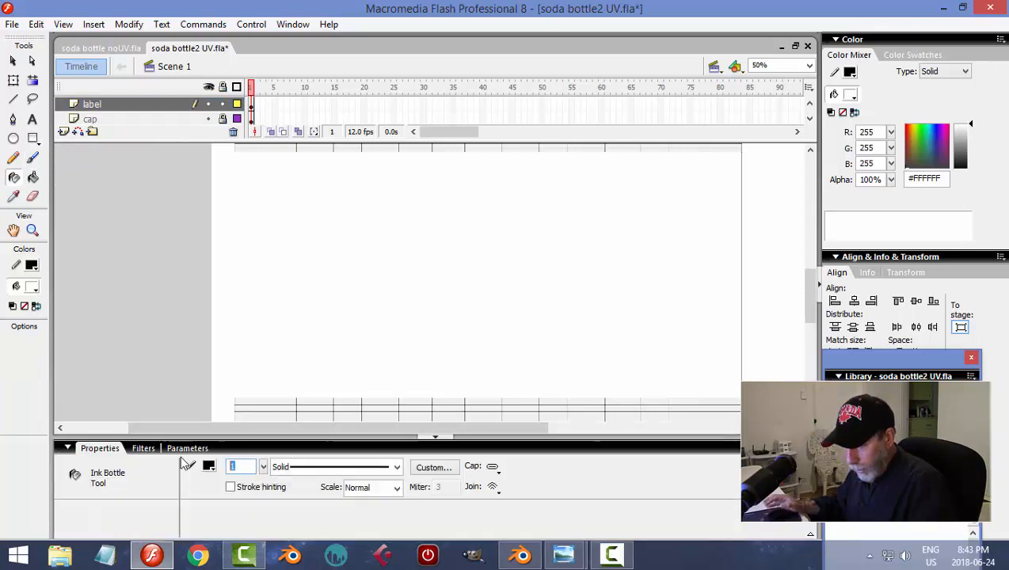
{"action": "type", "text": "0"}
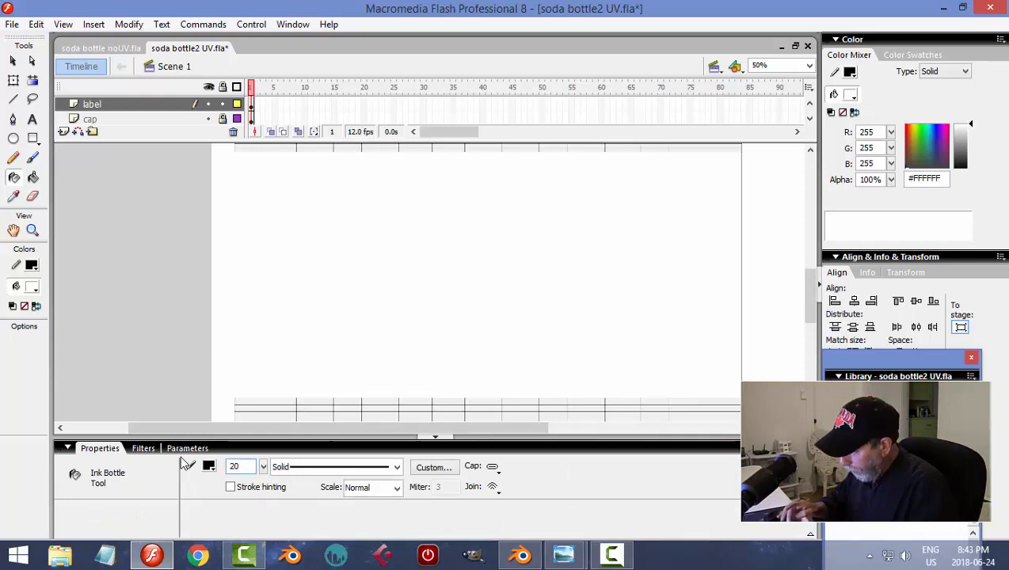
{"action": "key", "text": "Return"}
{"action": "left_click", "coordinate": [324, 153]}
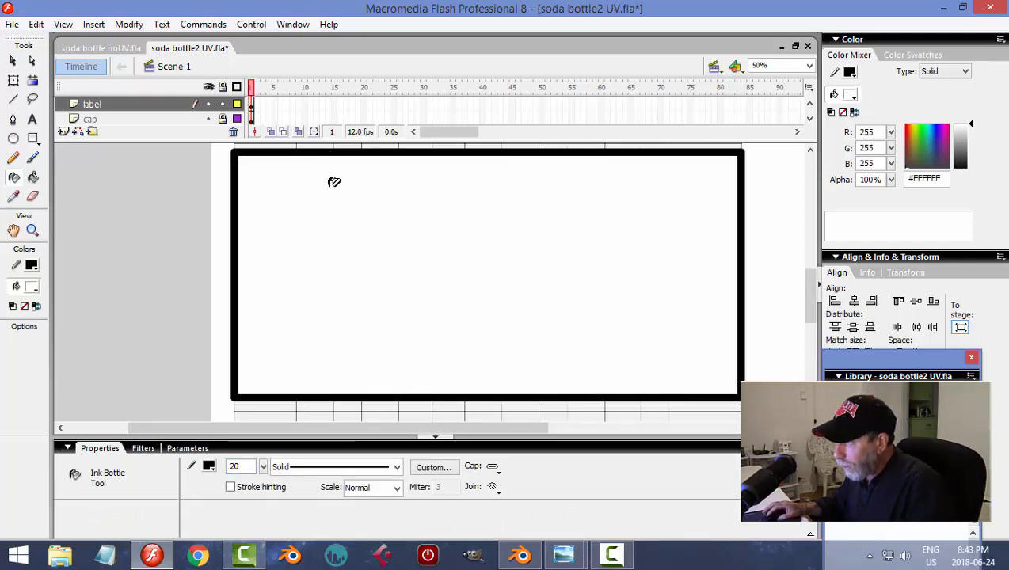
Delete the two vertical side strokes of the label rectangle, keeping only the horizontal ones, and save the document
{"action": "left_click", "coordinate": [13, 62]}
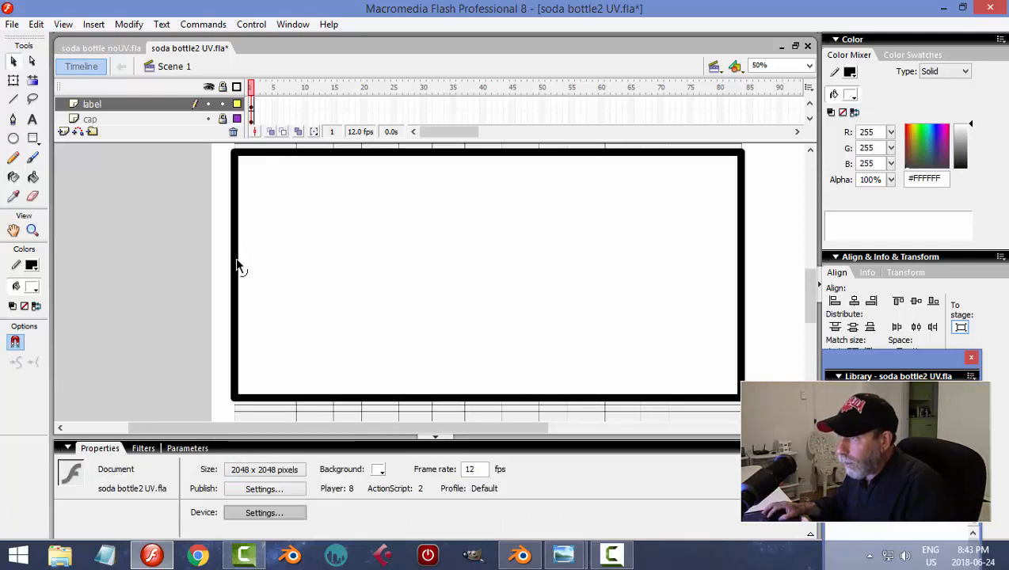
{"action": "left_click", "coordinate": [236, 255]}
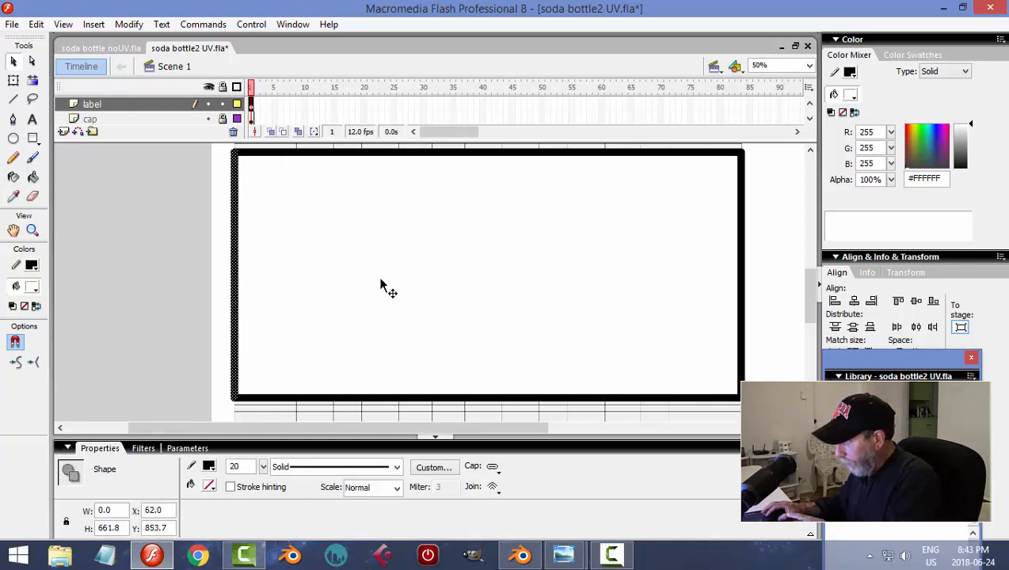
{"action": "key", "text": "Delete"}
{"action": "left_click", "coordinate": [747, 282]}
{"action": "key", "text": "Delete"}
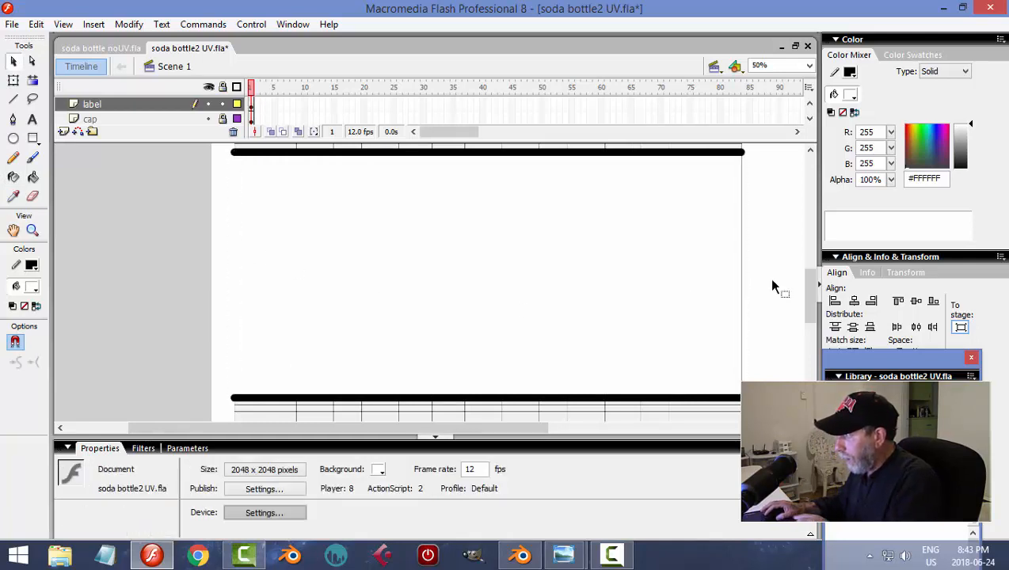
{"action": "key", "text": "ctrl+s"}
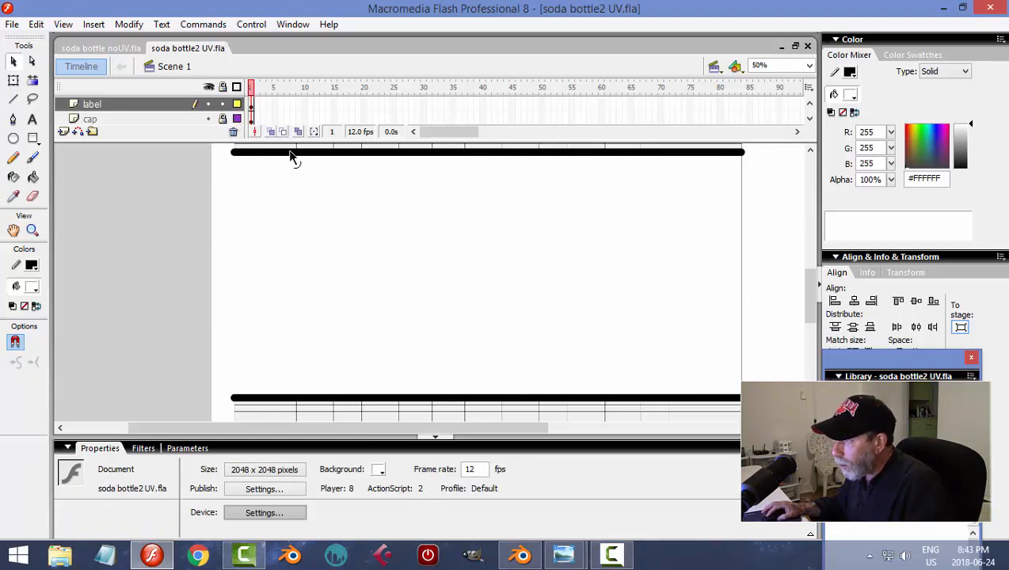
Lock the label layer and add a new layer above it
{"action": "left_click", "coordinate": [222, 104]}
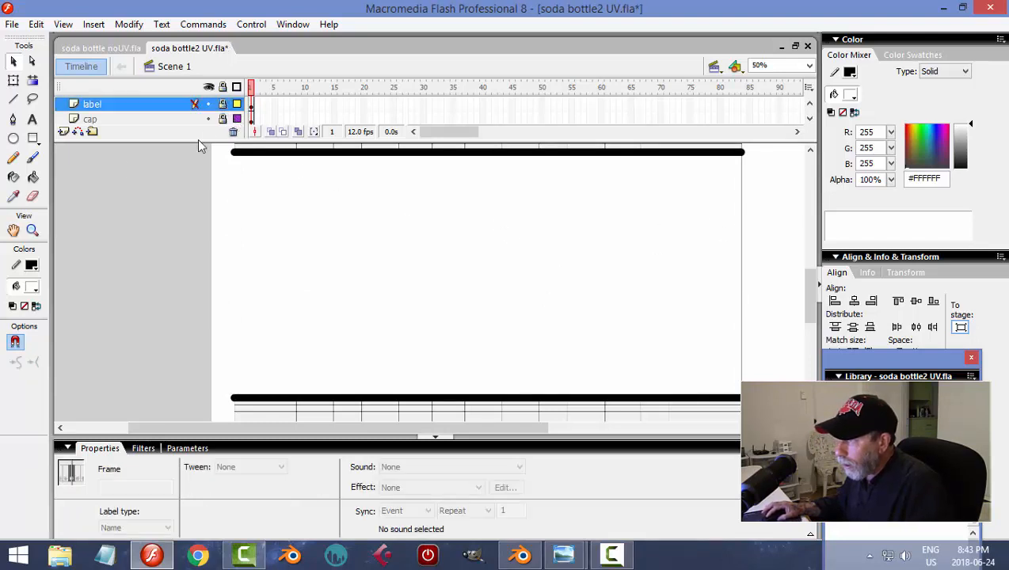
{"action": "left_click", "coordinate": [63, 132]}
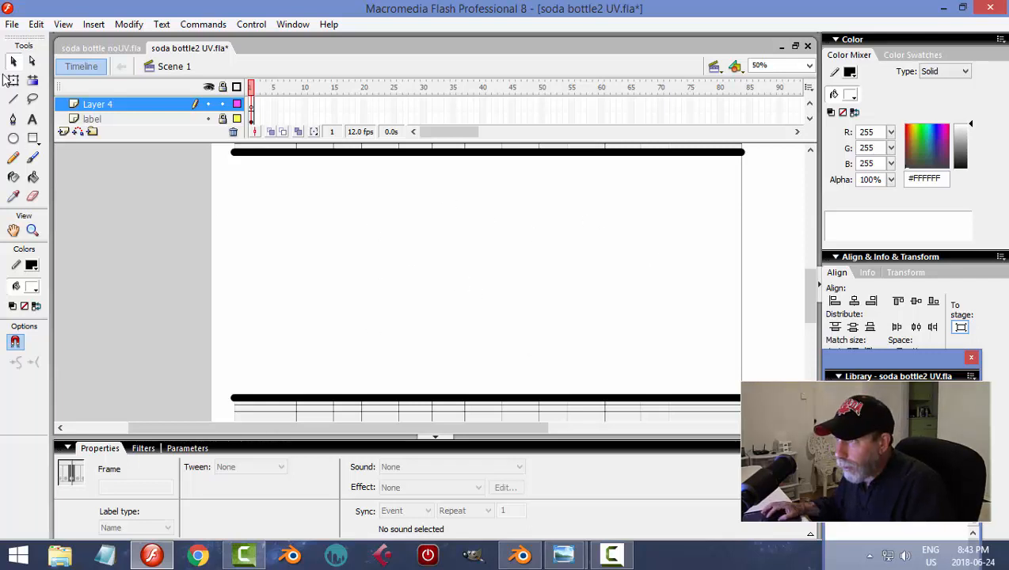
Import the Mountain Dew logo PNG from the BLENDER > REFERENCE IMAGES > TEXTURES folder to the stage
{"action": "left_click", "coordinate": [11, 24]}
{"action": "mouse_move", "coordinate": [67, 249]}
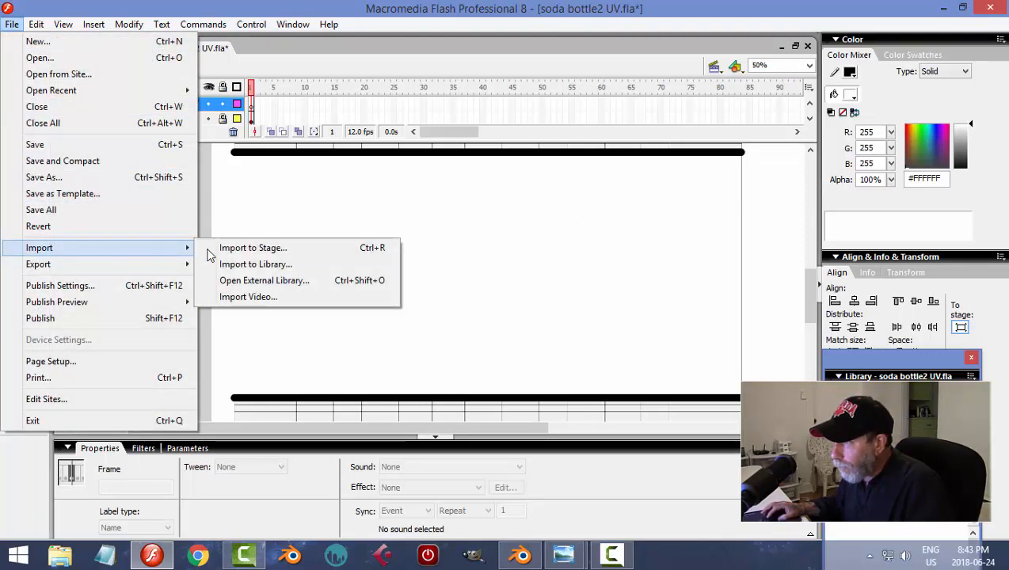
{"action": "left_click", "coordinate": [396, 250]}
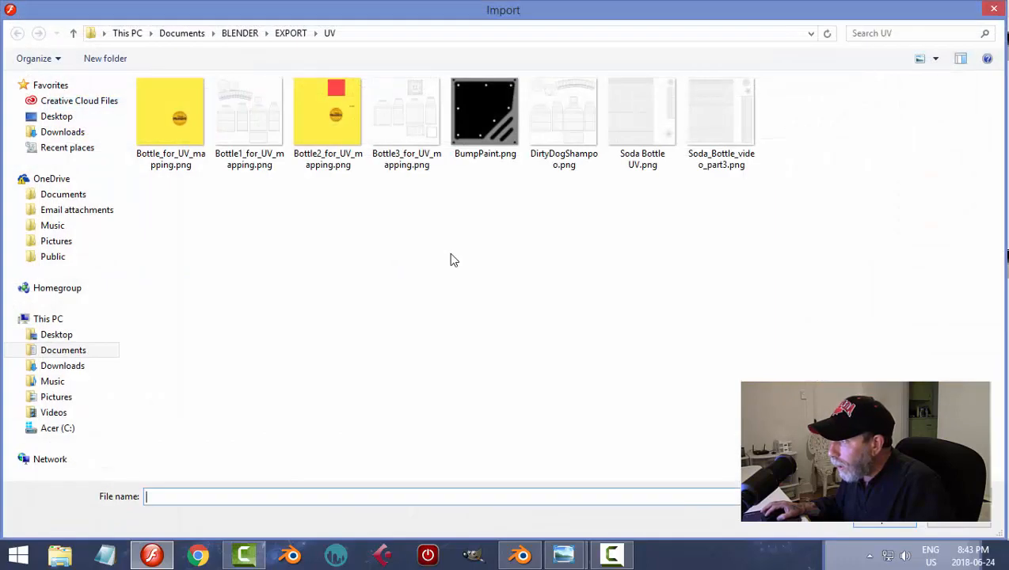
{"action": "left_click", "coordinate": [65, 352]}
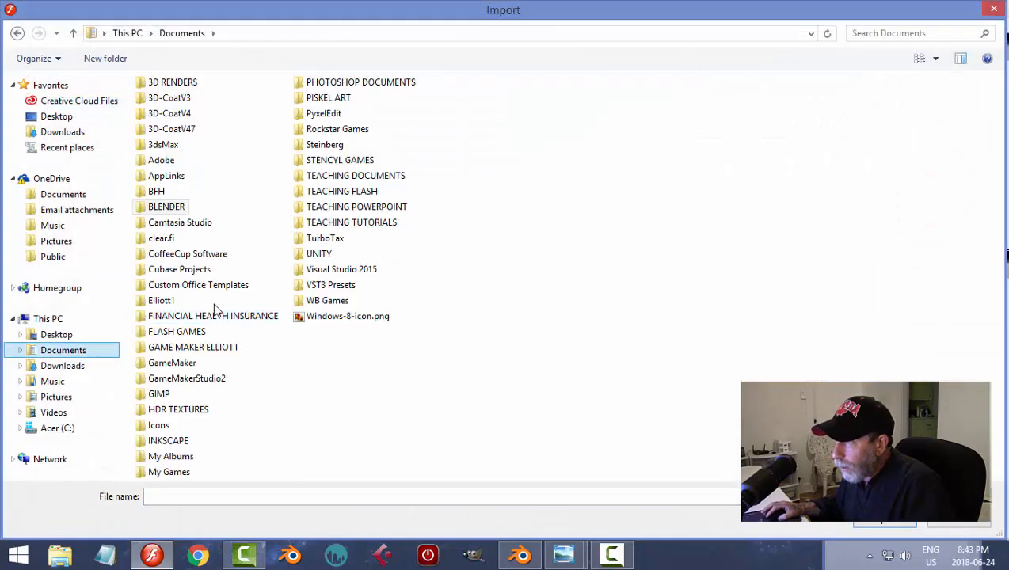
{"action": "double_click", "coordinate": [198, 208]}
{"action": "double_click", "coordinate": [194, 167]}
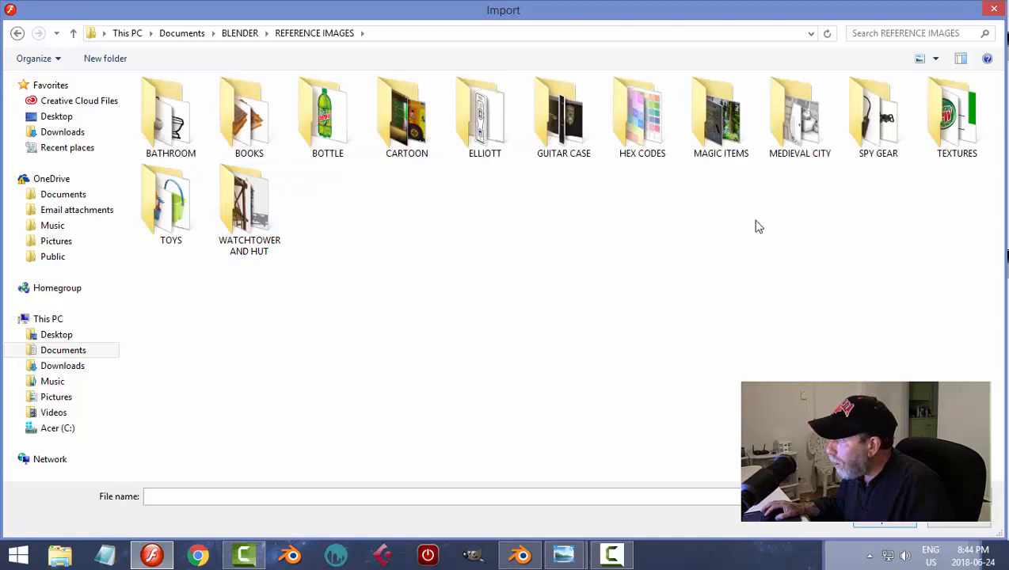
{"action": "double_click", "coordinate": [957, 139]}
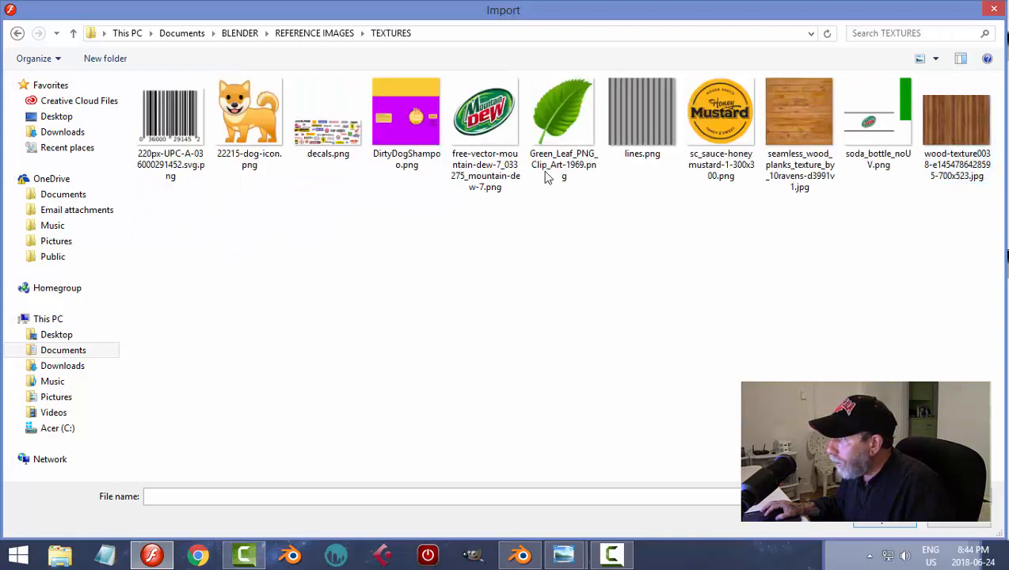
{"action": "left_click", "coordinate": [483, 133]}
{"action": "left_click", "coordinate": [884, 524]}
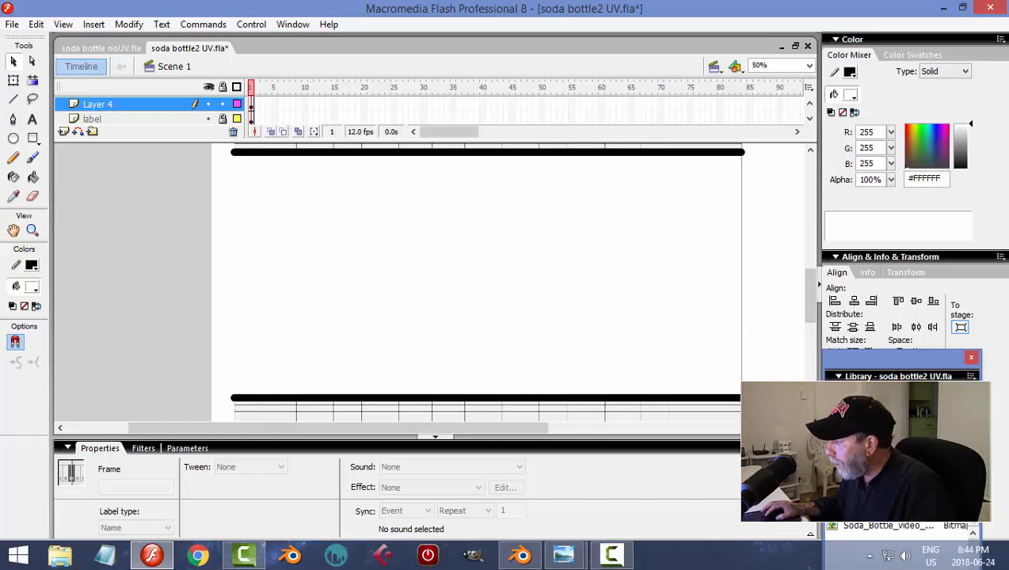
Move the imported Mountain Dew logo down onto the middle of the white label between the two black lines
{"action": "left_click_drag", "start_coordinate": [808, 292], "coordinate": [811, 258]}
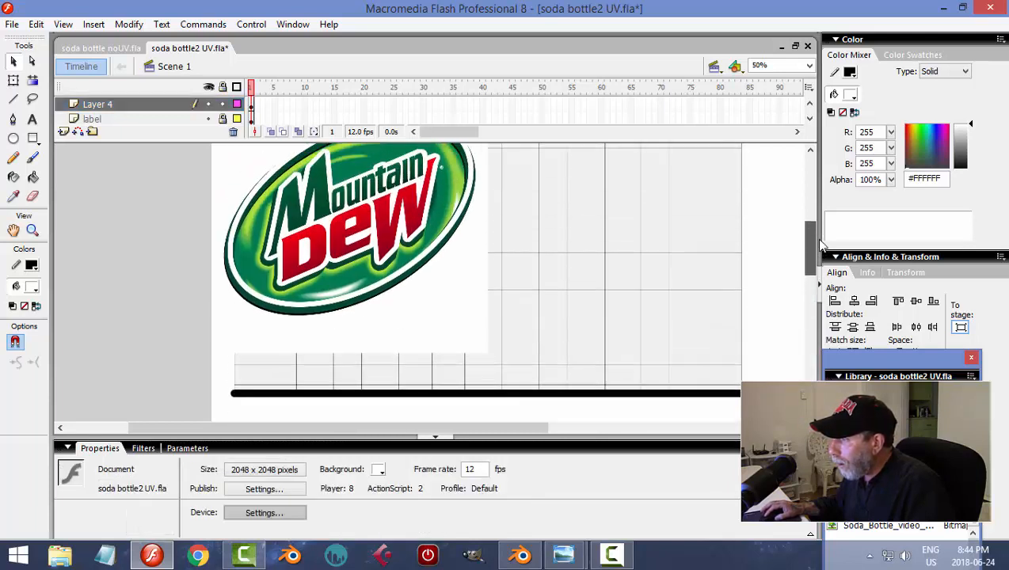
{"action": "left_click", "coordinate": [370, 194]}
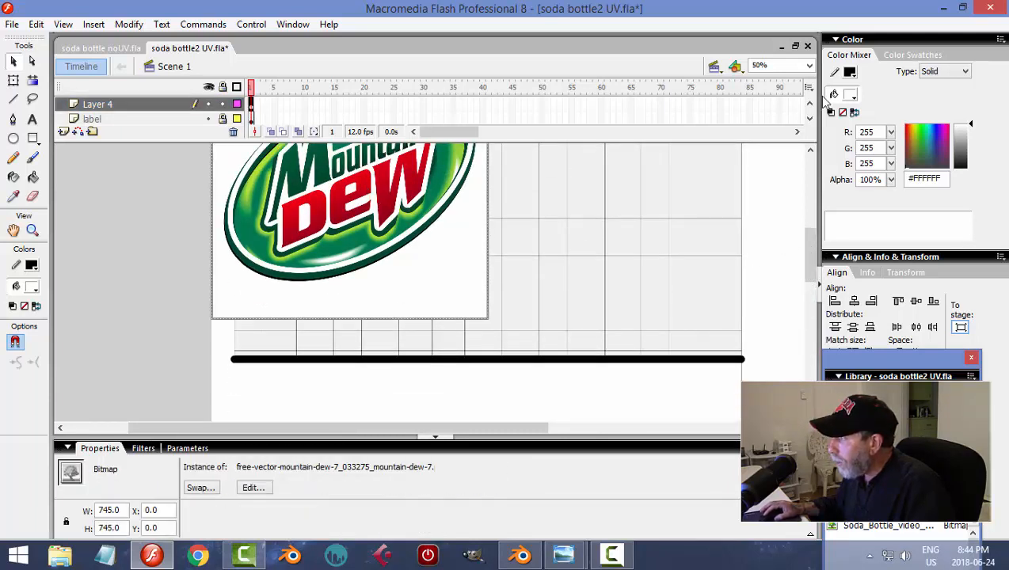
{"action": "left_click", "coordinate": [808, 66]}
{"action": "left_click", "coordinate": [772, 105]}
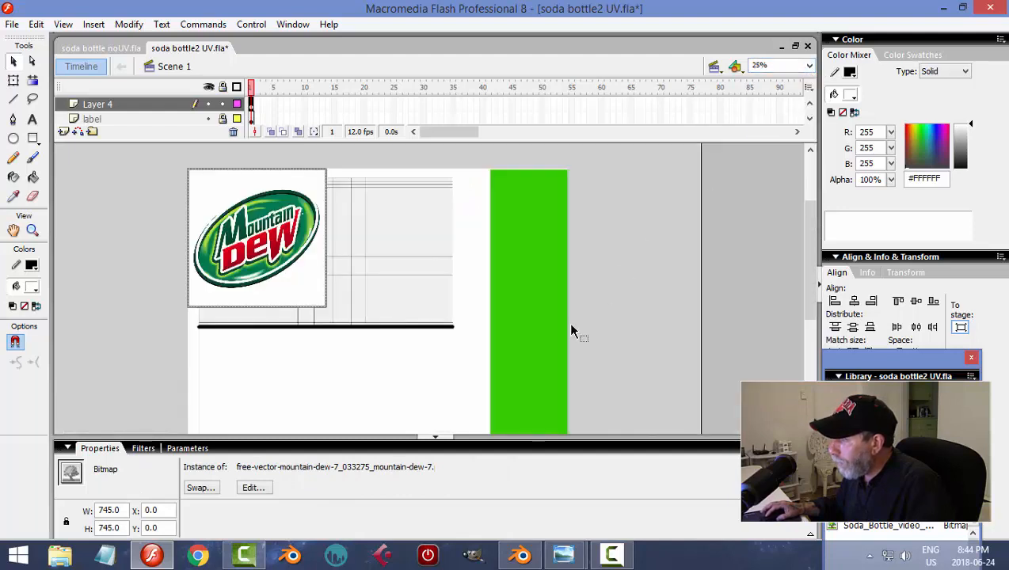
{"action": "scroll", "coordinate": [567, 321], "scroll_direction": "down", "scroll_amount": 2}
{"action": "left_click_drag", "start_coordinate": [291, 215], "coordinate": [351, 340]}
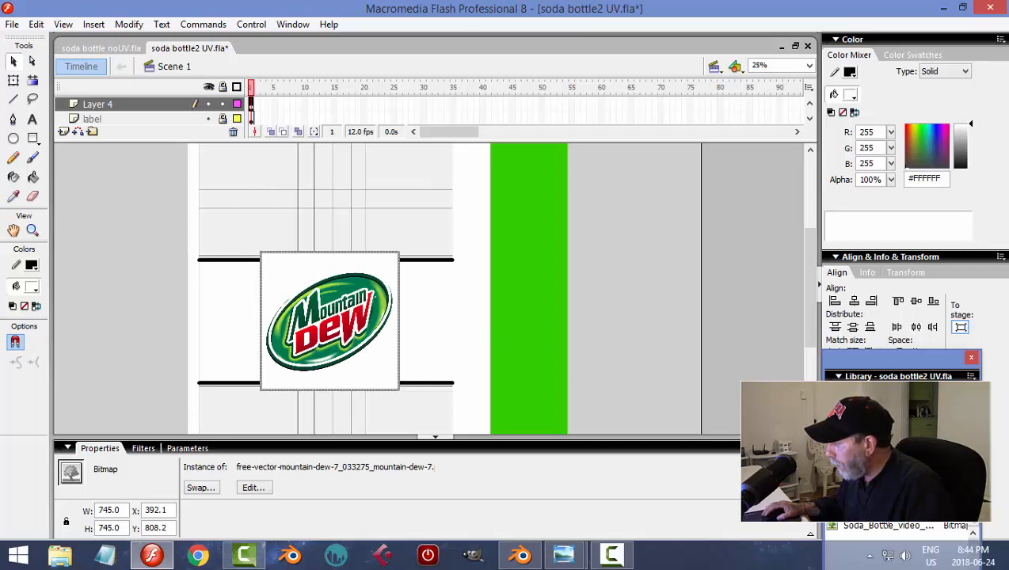
Allow smoothing for the logo bitmap and set its compression to Lossless (PNG/GIF) in the bitmap properties
{"action": "right_click", "coordinate": [859, 511]}
{"action": "left_click", "coordinate": [895, 463]}
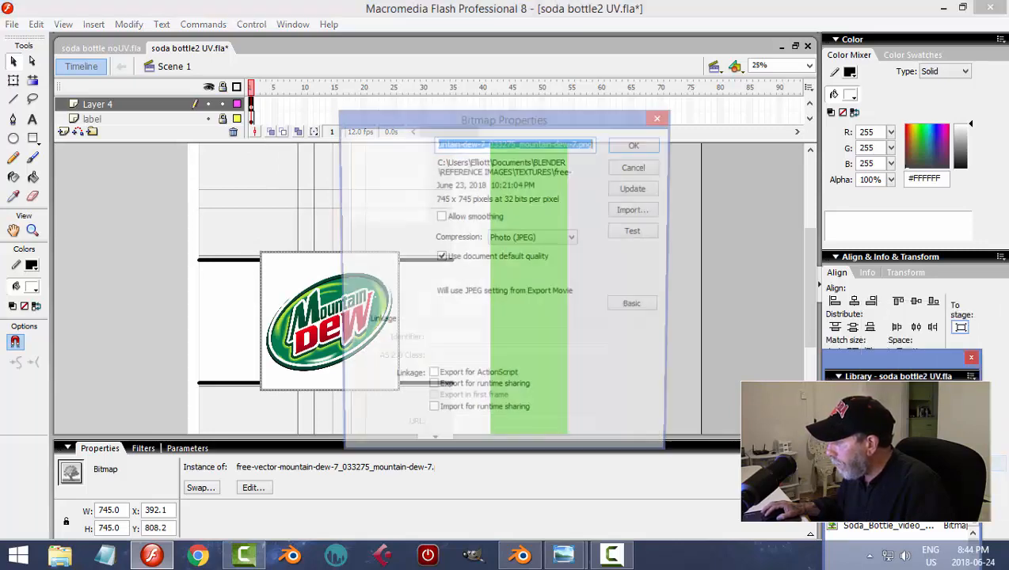
{"action": "left_click", "coordinate": [440, 217]}
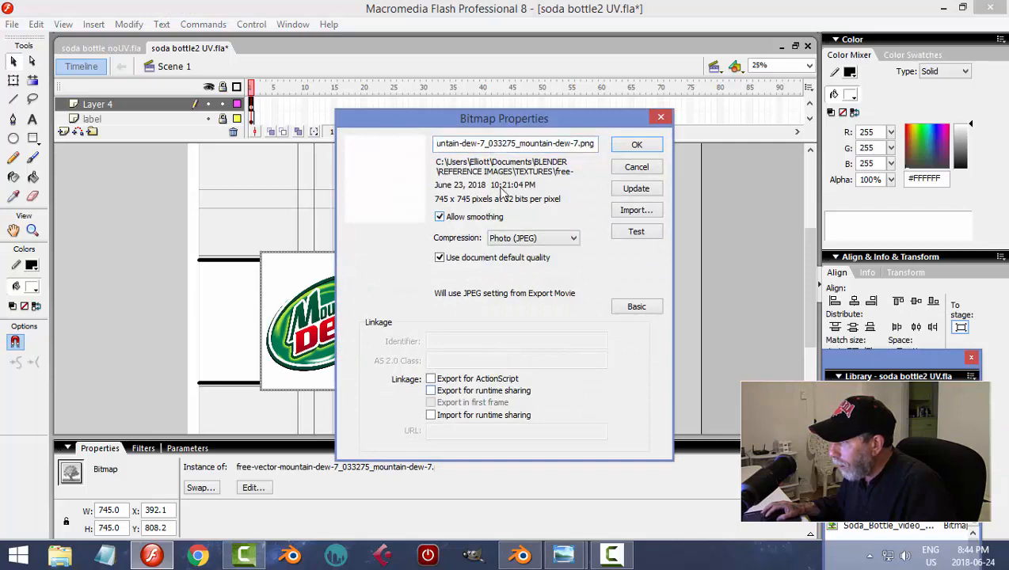
{"action": "left_click", "coordinate": [519, 238]}
{"action": "left_click", "coordinate": [509, 252]}
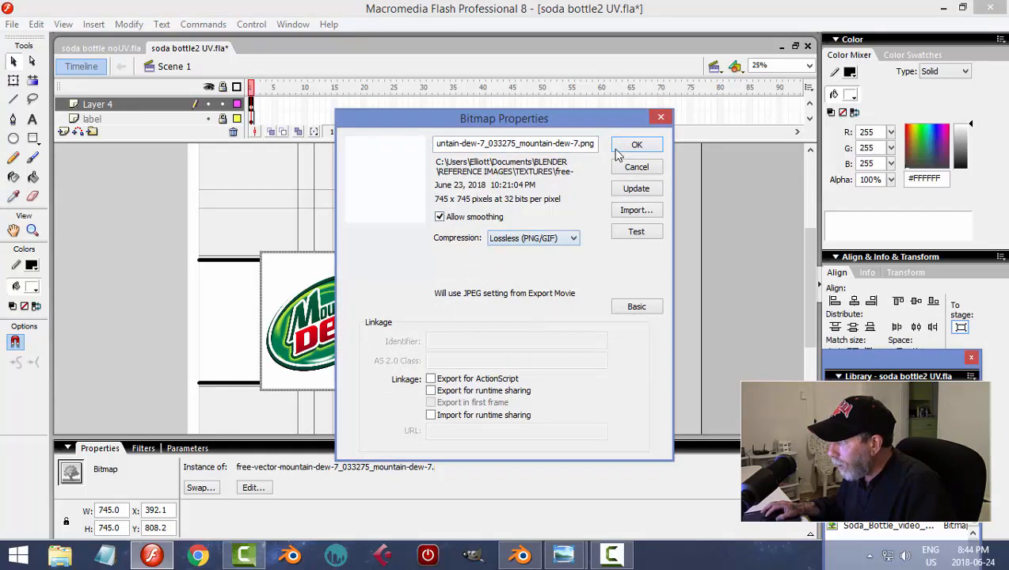
{"action": "left_click", "coordinate": [634, 146]}
Scale the logo down about its centre with Free Transform so it fits between the label's black lines
{"action": "left_click", "coordinate": [14, 80]}
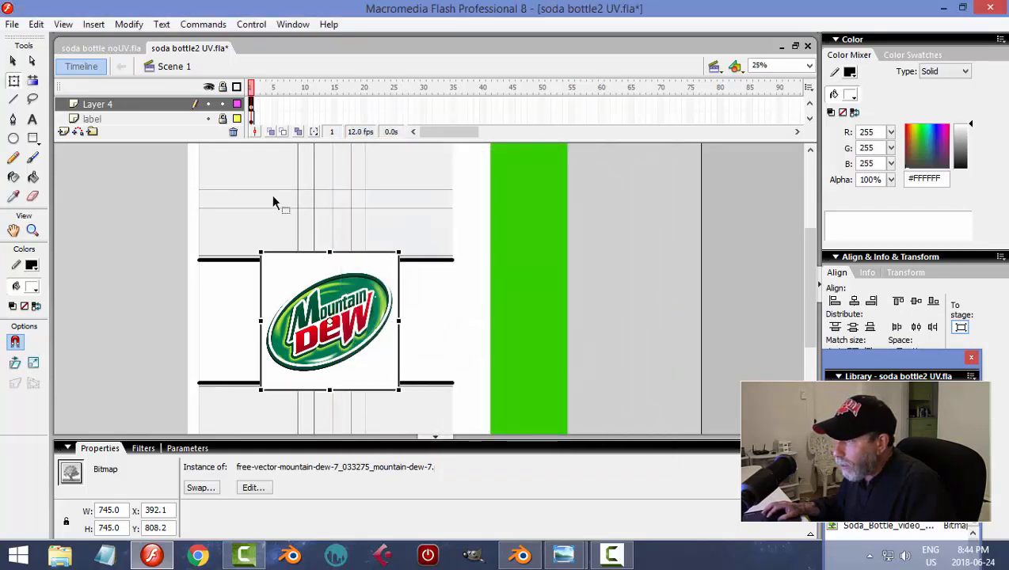
{"action": "left_click_drag", "start_coordinate": [398, 251], "coordinate": [384, 266], "text": "alt"}
{"action": "left_click", "coordinate": [620, 301]}
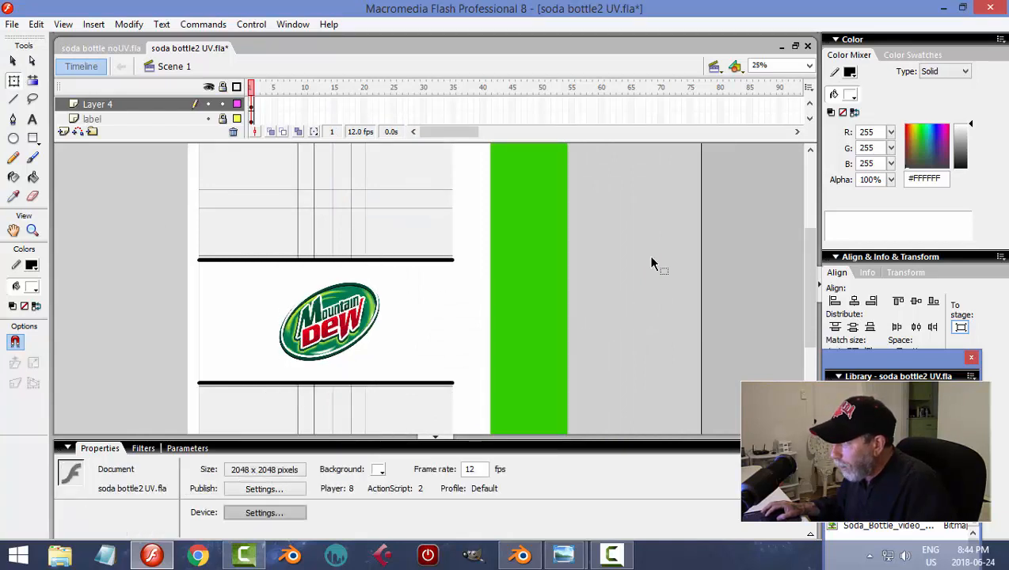
{"action": "left_click", "coordinate": [809, 65]}
{"action": "left_click", "coordinate": [781, 123]}
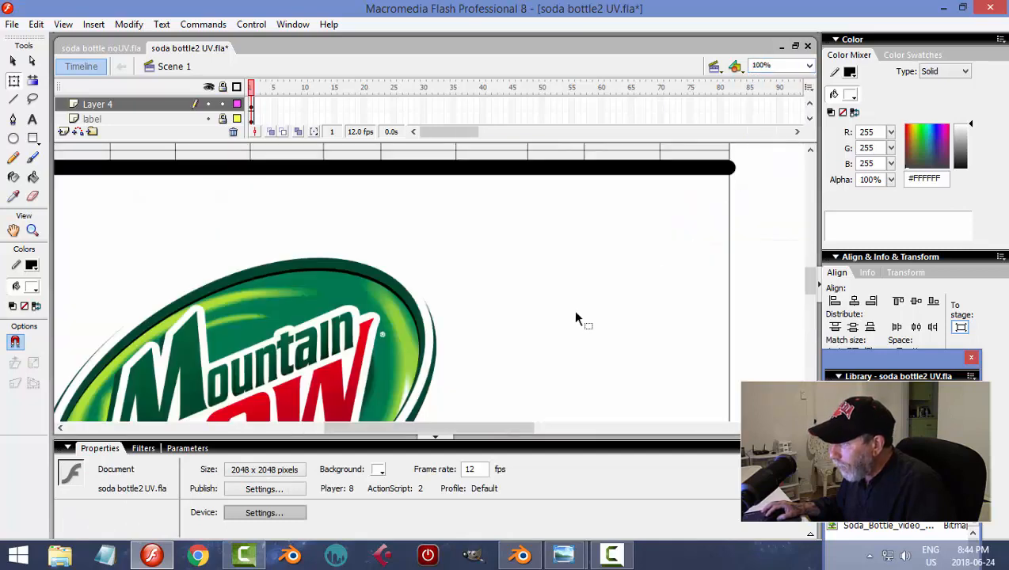
{"action": "scroll", "coordinate": [576, 318], "scroll_direction": "down", "scroll_amount": 3}
{"action": "scroll", "coordinate": [574, 319], "scroll_direction": "up", "scroll_amount": 3}
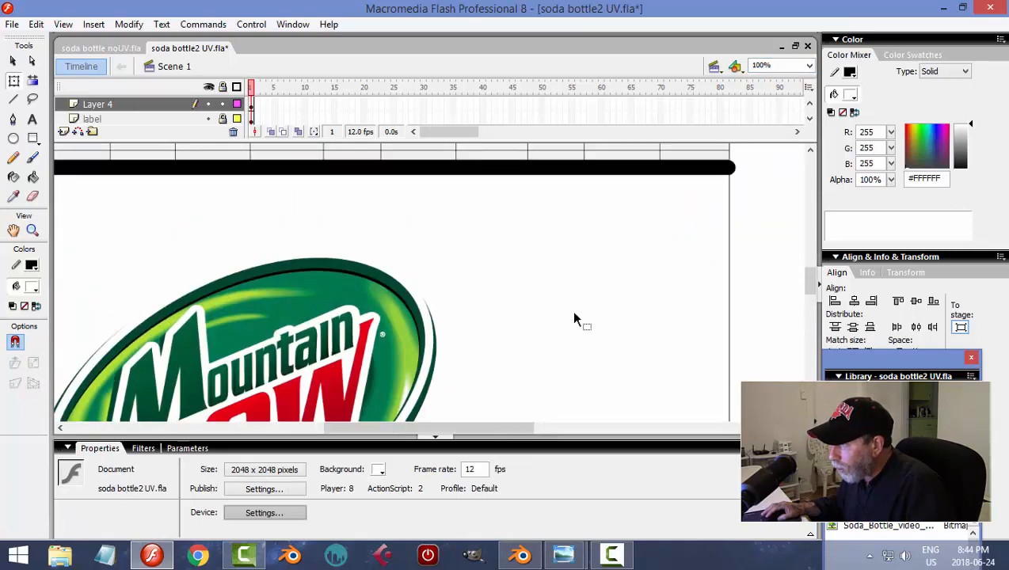
{"action": "scroll", "coordinate": [576, 319], "scroll_direction": "down", "scroll_amount": 1}
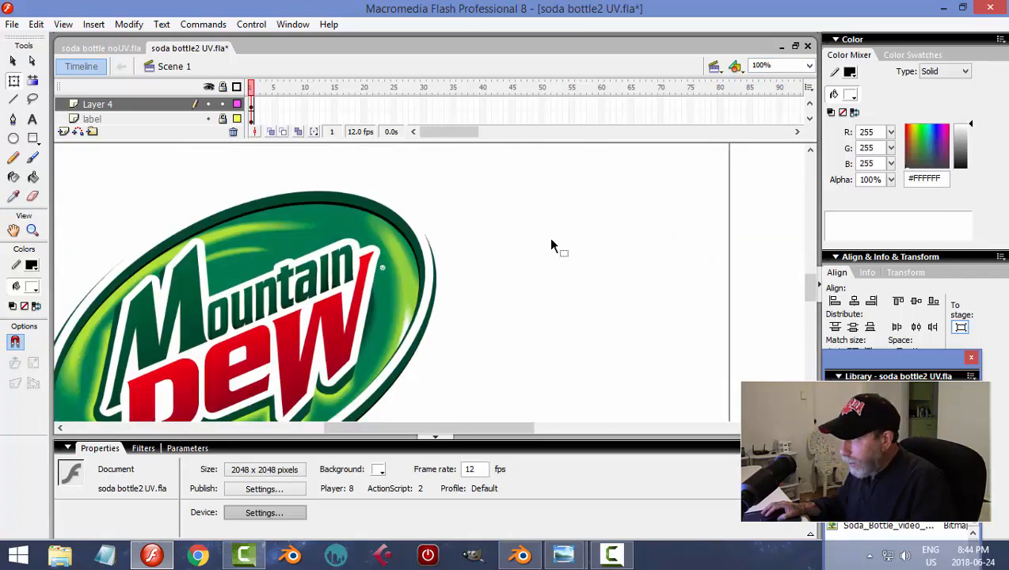
Rename the logo's layer as image, lock it and save the document
{"action": "key", "text": "ctrl+s"}
{"action": "double_click", "coordinate": [157, 104]}
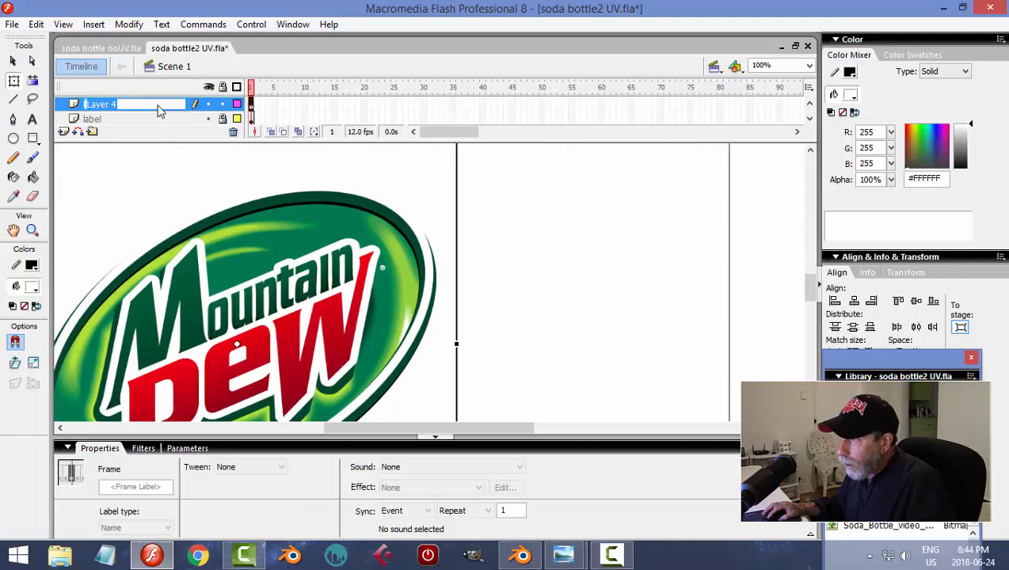
{"action": "type", "text": "image"}
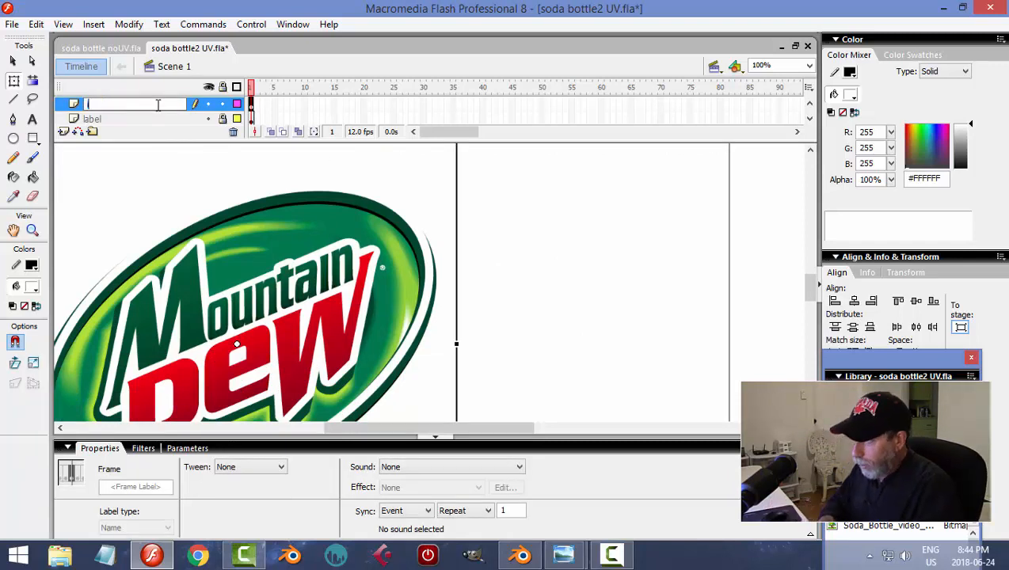
{"action": "key", "text": "Return"}
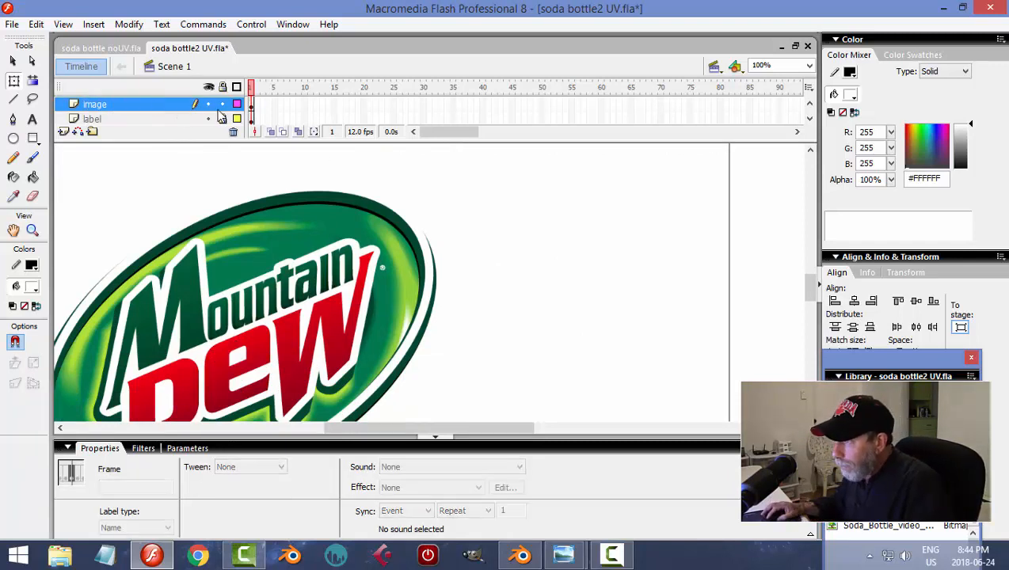
{"action": "key", "text": "ctrl+s"}
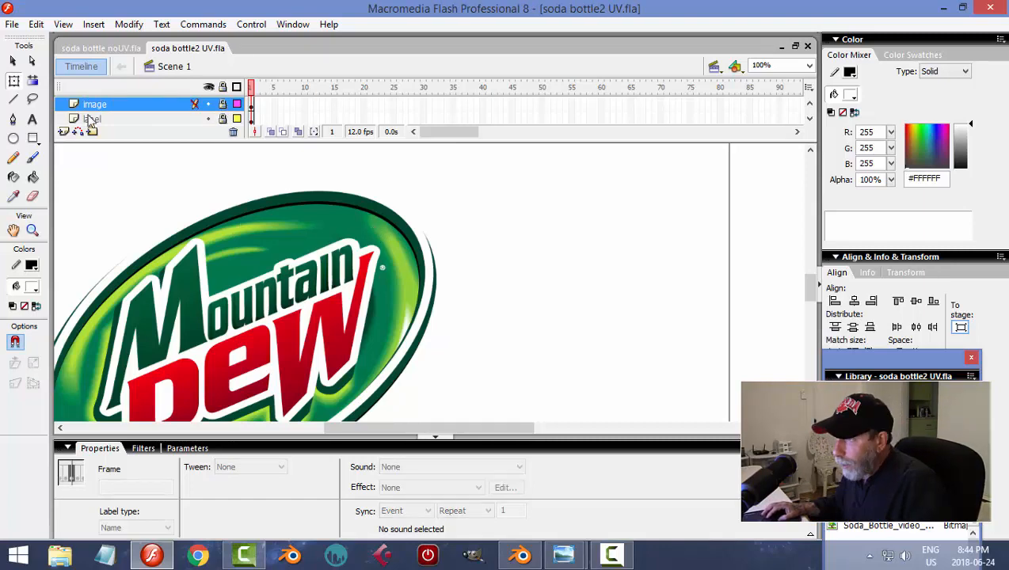
Save a copy of the document as soda bottle2 noUV.fla in the UV MAPPING AND TEXTURING folder
{"action": "left_click", "coordinate": [12, 24]}
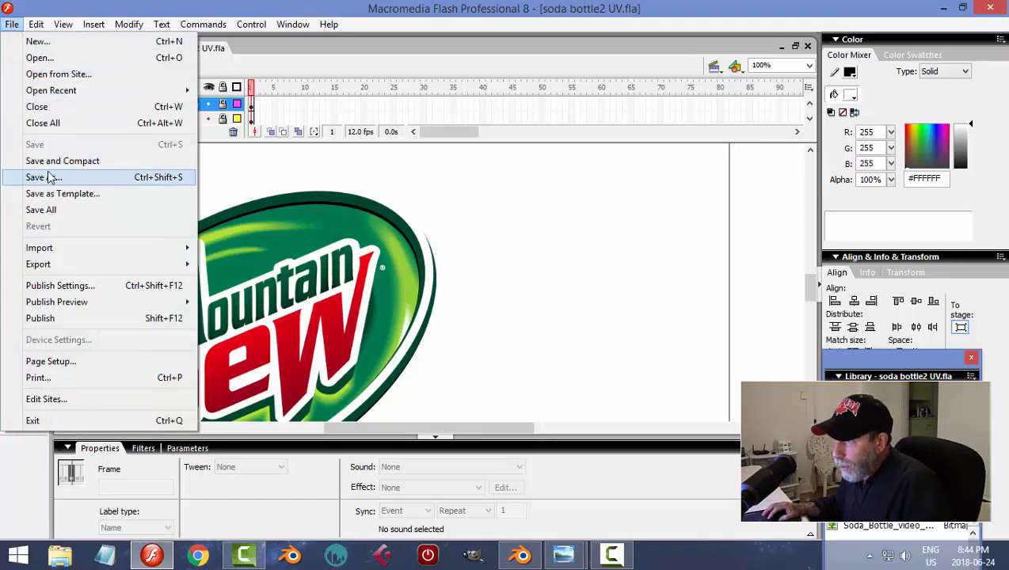
{"action": "left_click", "coordinate": [23, 177]}
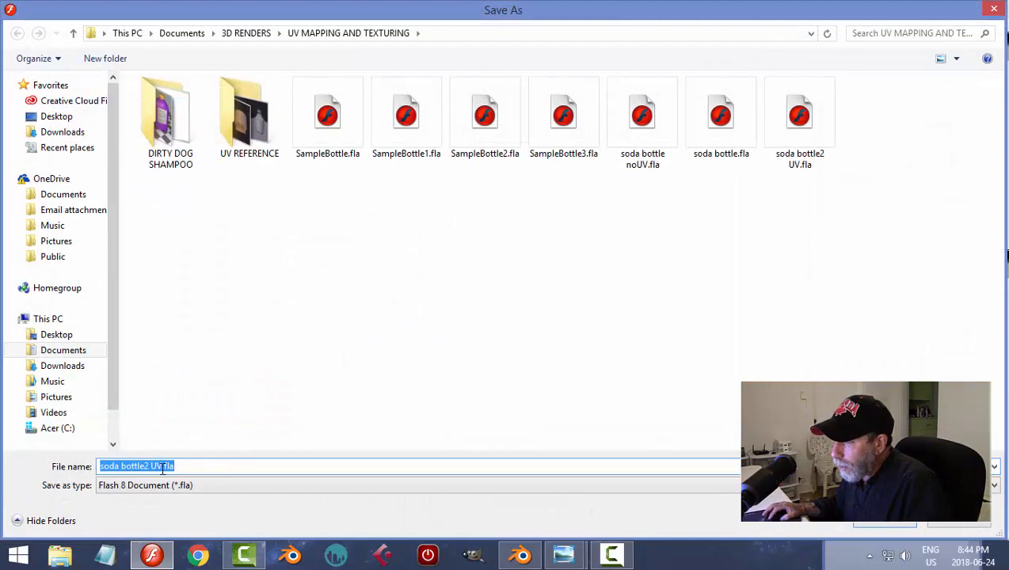
{"action": "left_click", "coordinate": [152, 465]}
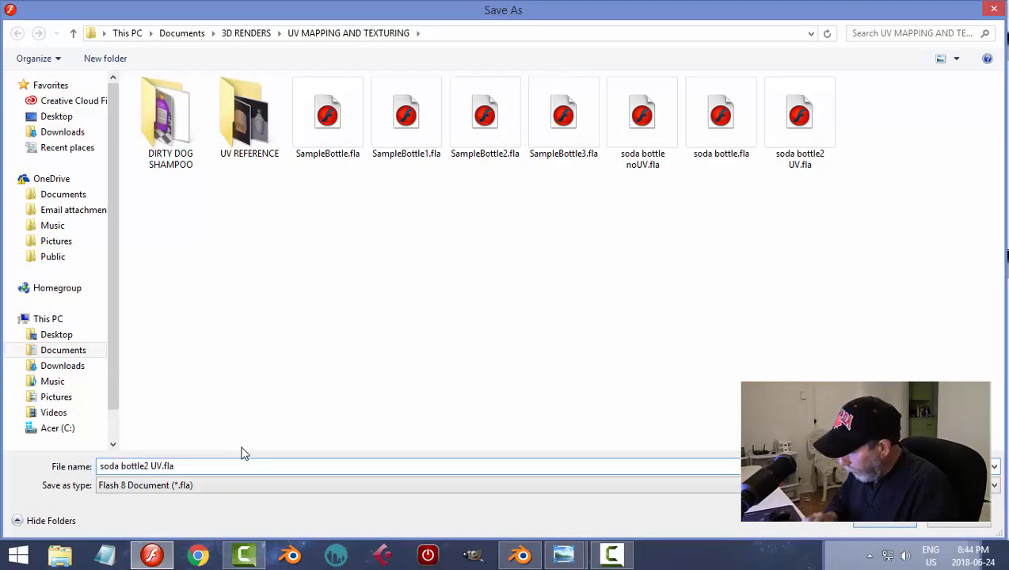
{"action": "type", "text": "no"}
{"action": "key", "text": "Return"}
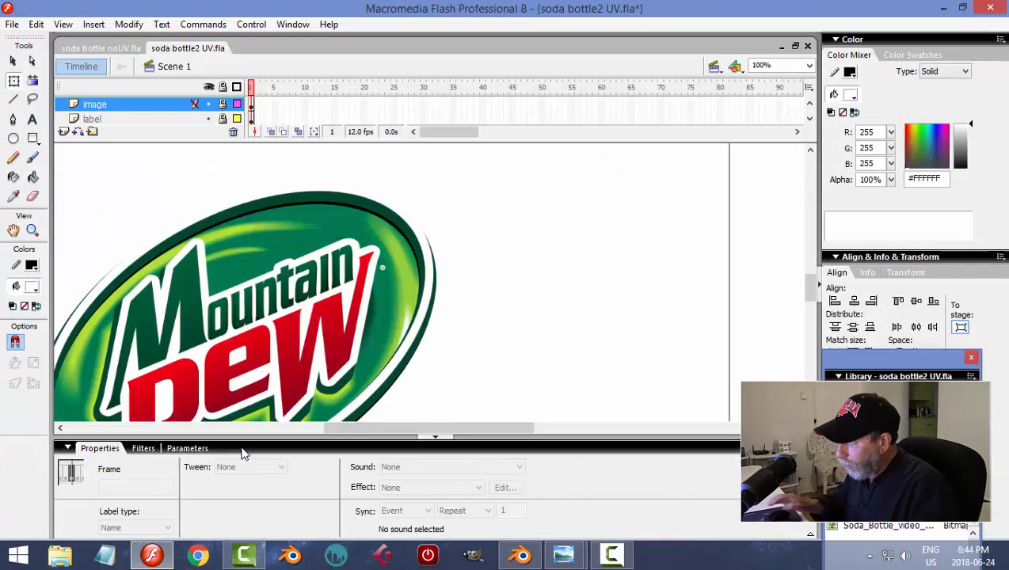
Delete the UV guide layer from the noUV document and save it
{"action": "left_click_drag", "start_coordinate": [271, 139], "coordinate": [271, 203]}
{"action": "left_click", "coordinate": [158, 150]}
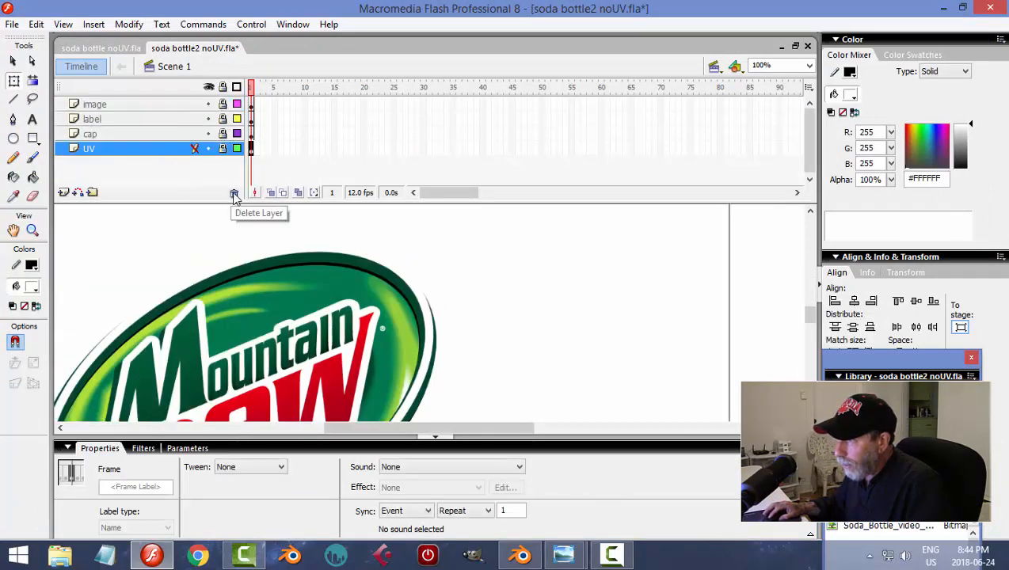
{"action": "left_click", "coordinate": [234, 193]}
{"action": "key", "text": "ctrl+s"}
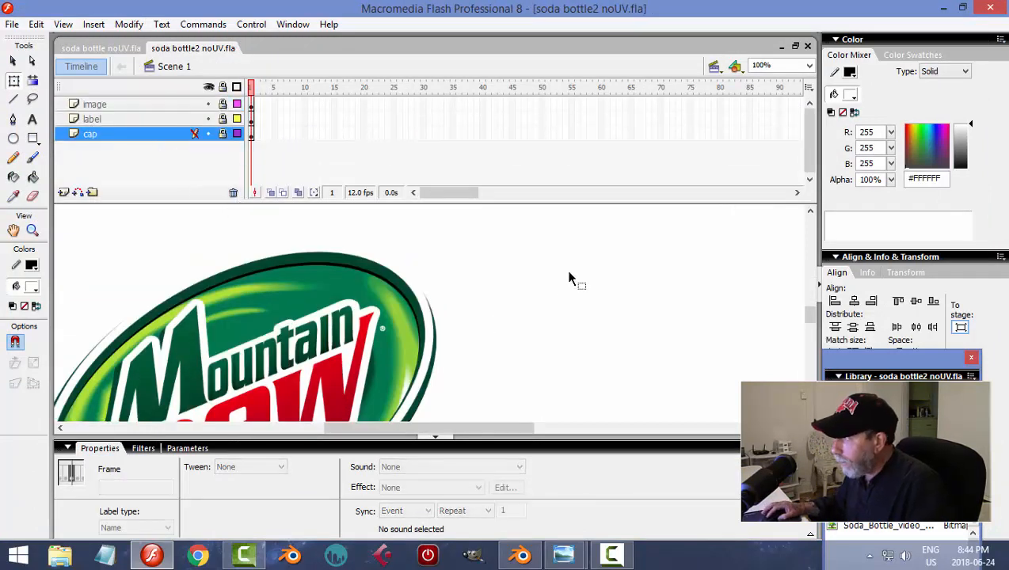
Show the whole frame and export it to the TEXTURES folder as soda_bottle_part3_noUV.png at 2048 x 2048 pixels with alpha channel
{"action": "left_click", "coordinate": [809, 66]}
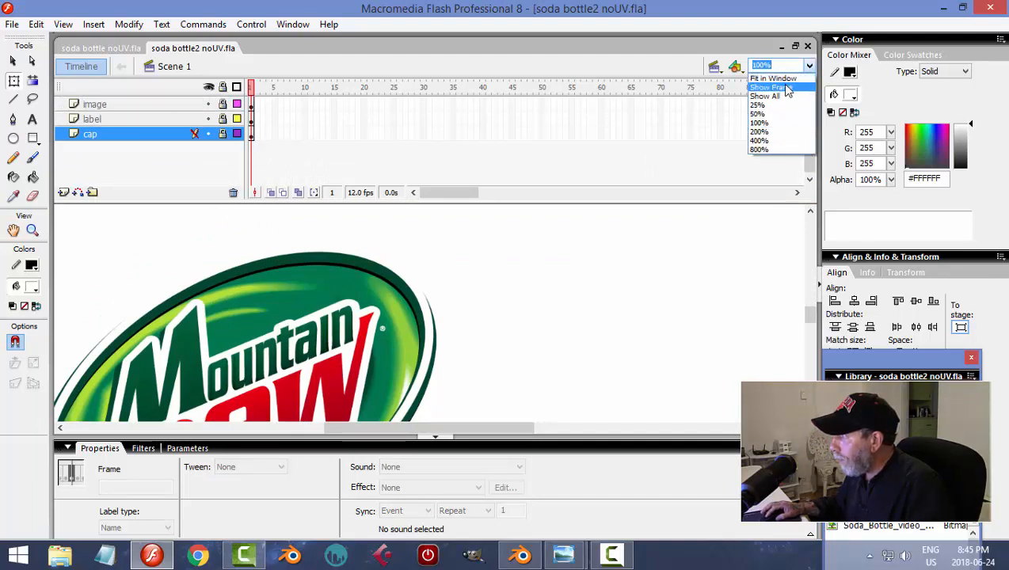
{"action": "left_click", "coordinate": [770, 88]}
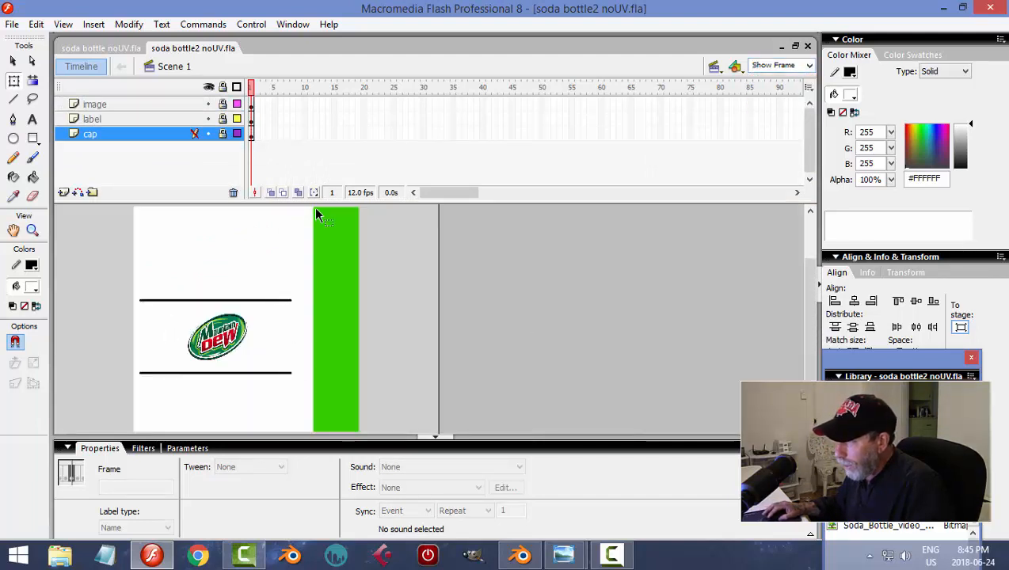
{"action": "left_click", "coordinate": [12, 24]}
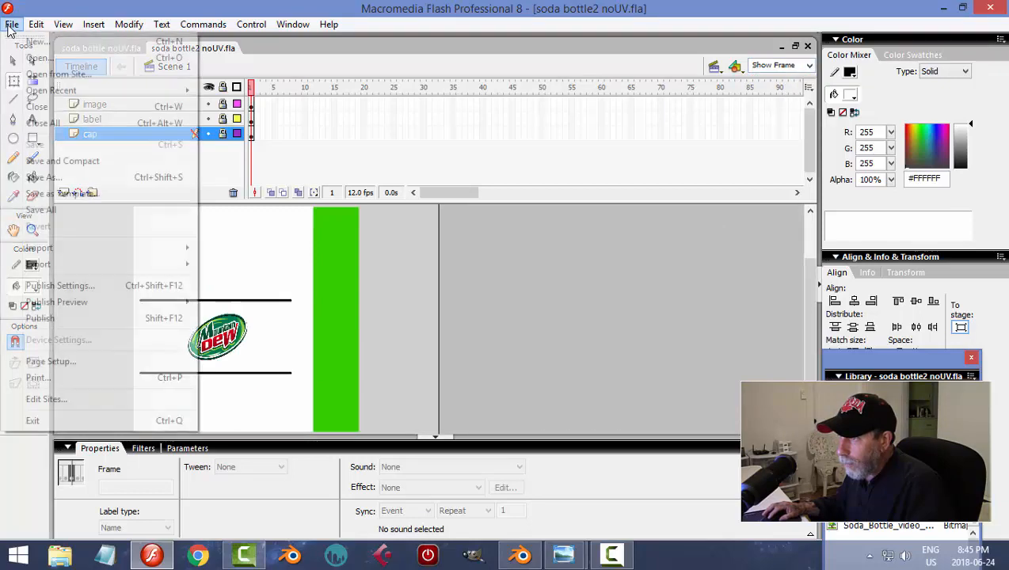
{"action": "mouse_move", "coordinate": [40, 264]}
{"action": "left_click", "coordinate": [323, 262]}
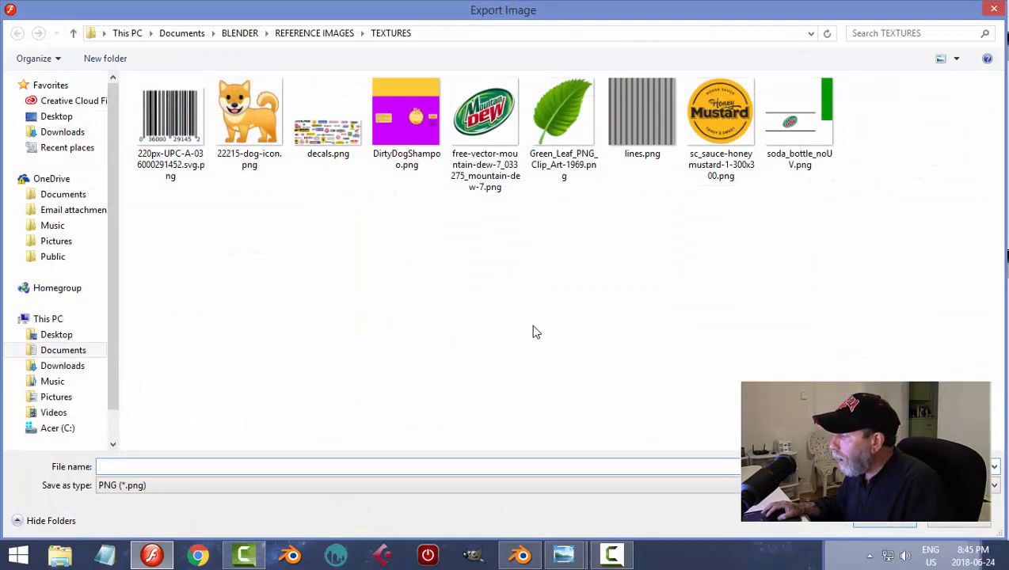
{"action": "left_click", "coordinate": [802, 136]}
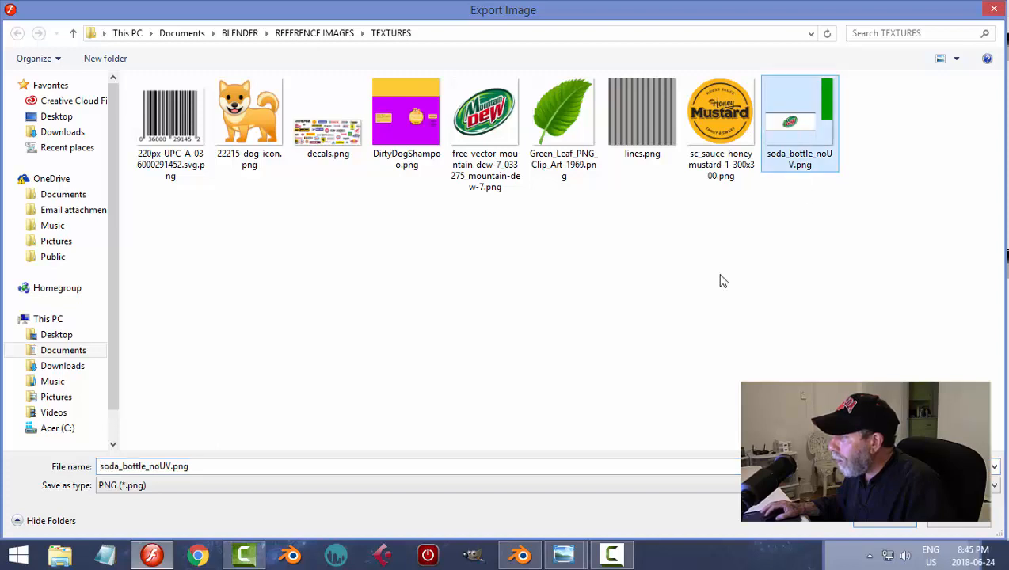
{"action": "double_click", "coordinate": [147, 467]}
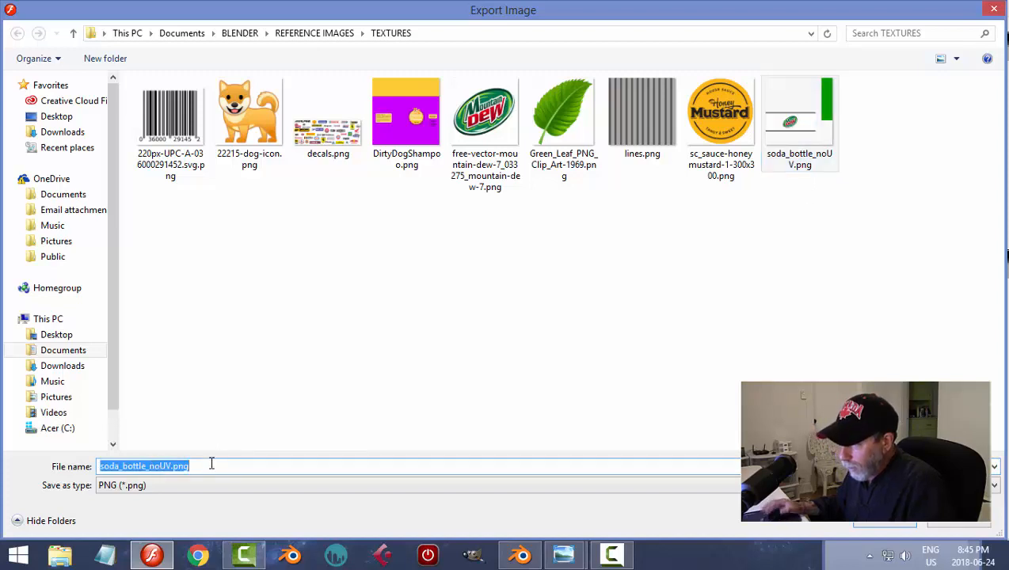
{"action": "left_click", "coordinate": [149, 468]}
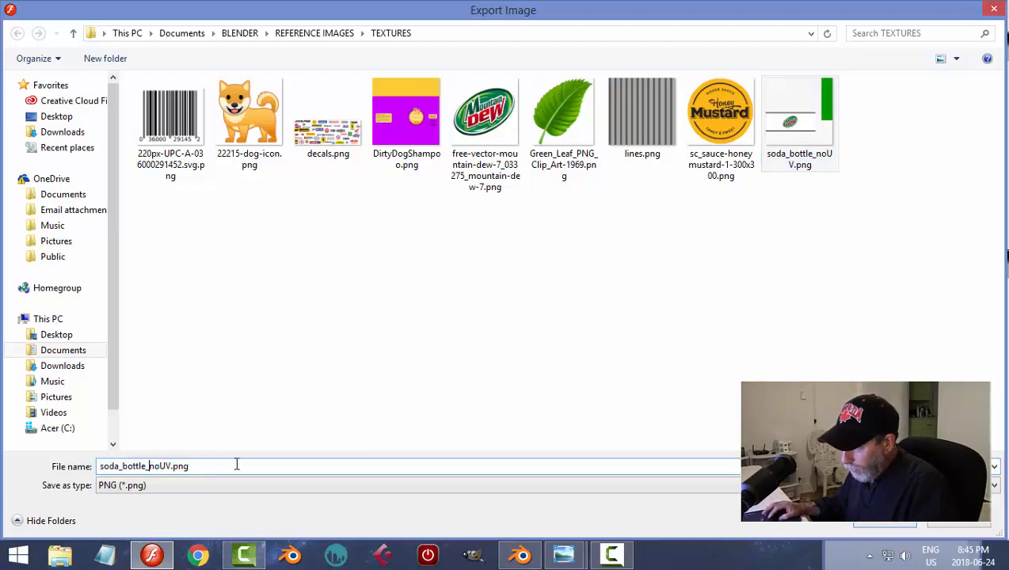
{"action": "type", "text": "part"}
{"action": "type", "text": "3_"}
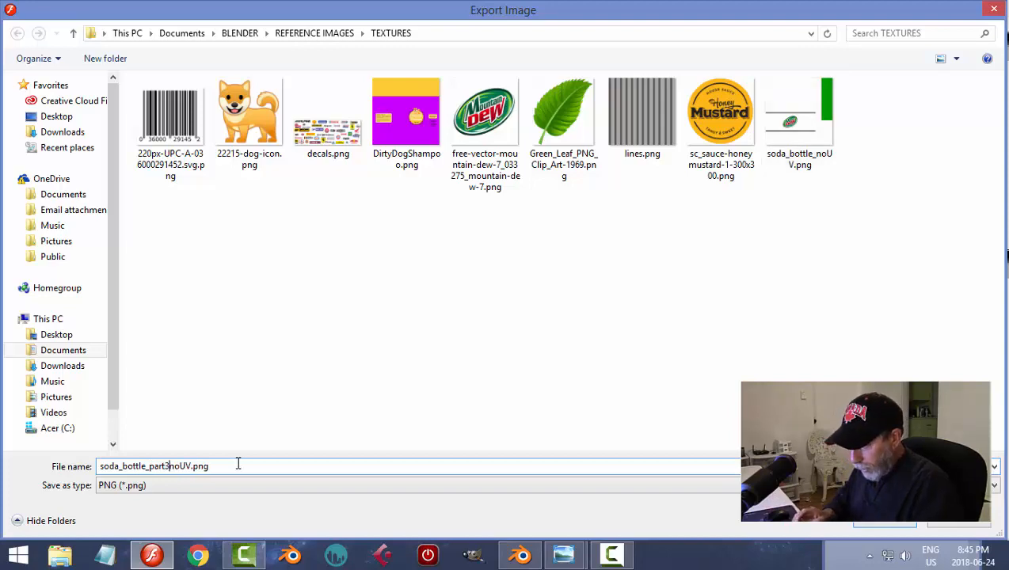
{"action": "key", "text": "Return"}
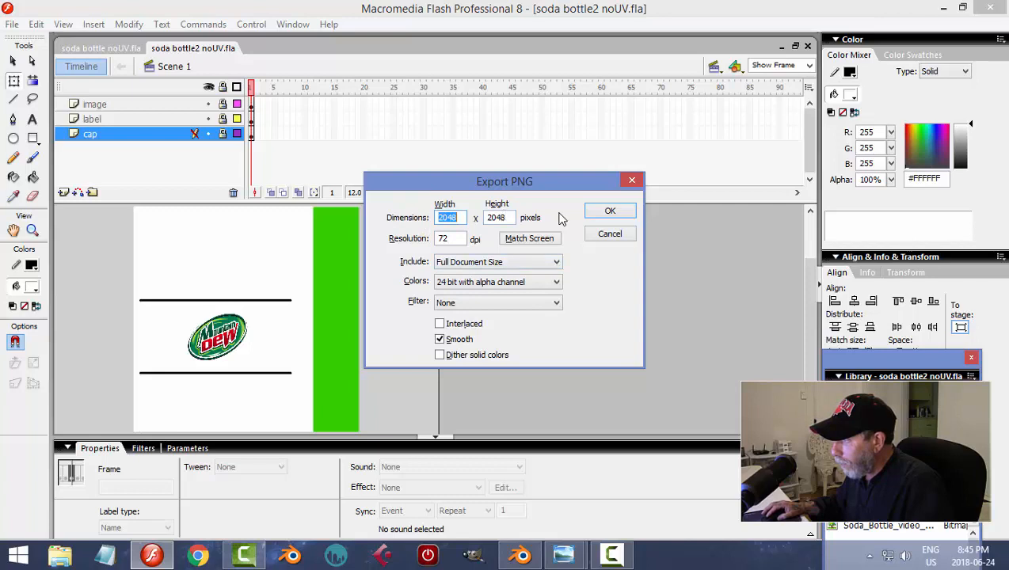
{"action": "left_click", "coordinate": [609, 211]}
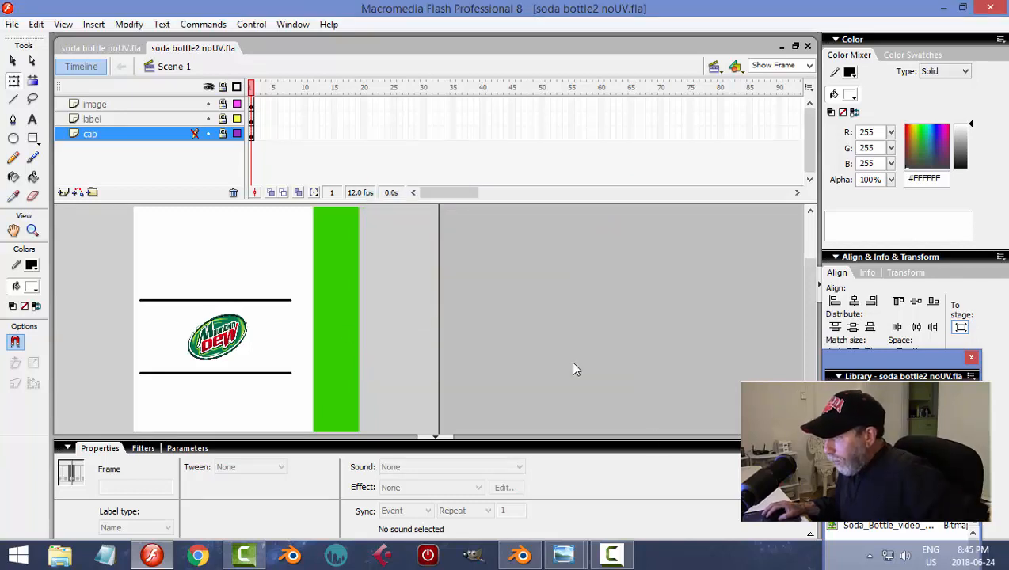
Switch to Blender, change the UV editor area to the maximized Node Editor, and put the bottle in Object Mode
{"action": "left_click", "coordinate": [520, 554]}
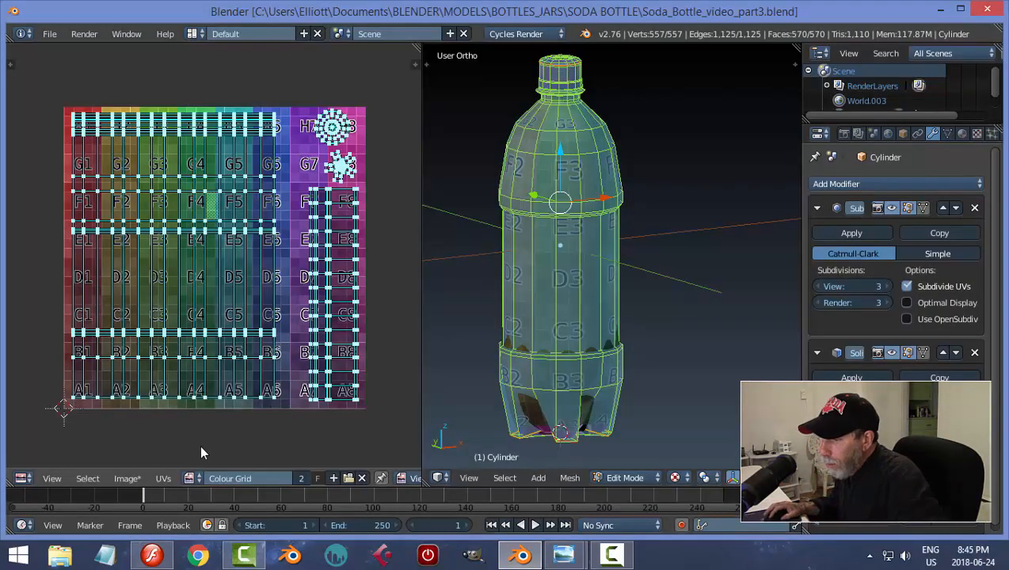
{"action": "left_click", "coordinate": [24, 481]}
{"action": "left_click", "coordinate": [57, 298]}
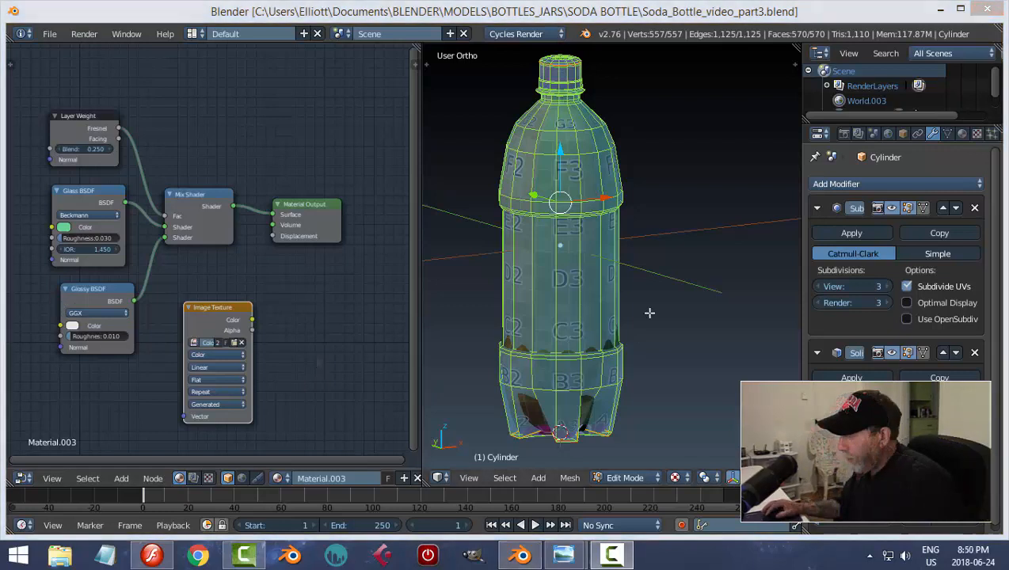
{"action": "key", "text": "Tab"}
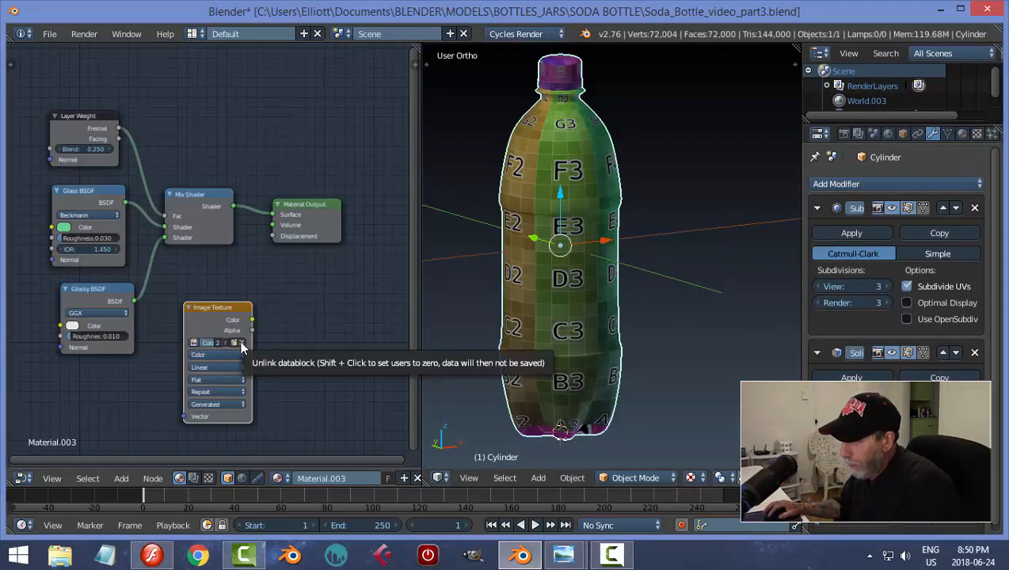
{"action": "scroll", "coordinate": [305, 335], "scroll_direction": "up", "scroll_amount": 2}
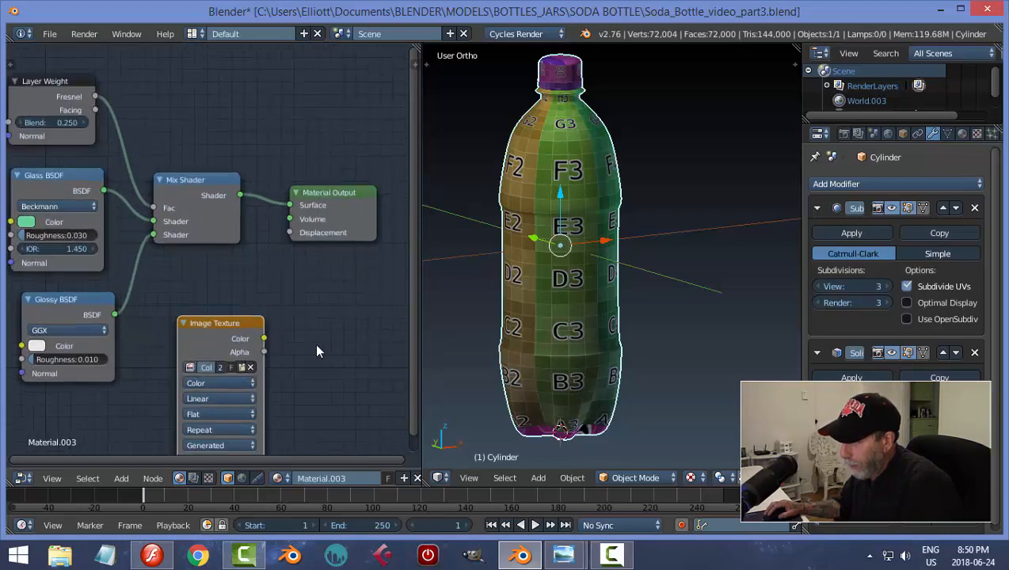
{"action": "middle_click_drag", "start_coordinate": [314, 343], "coordinate": [319, 261]}
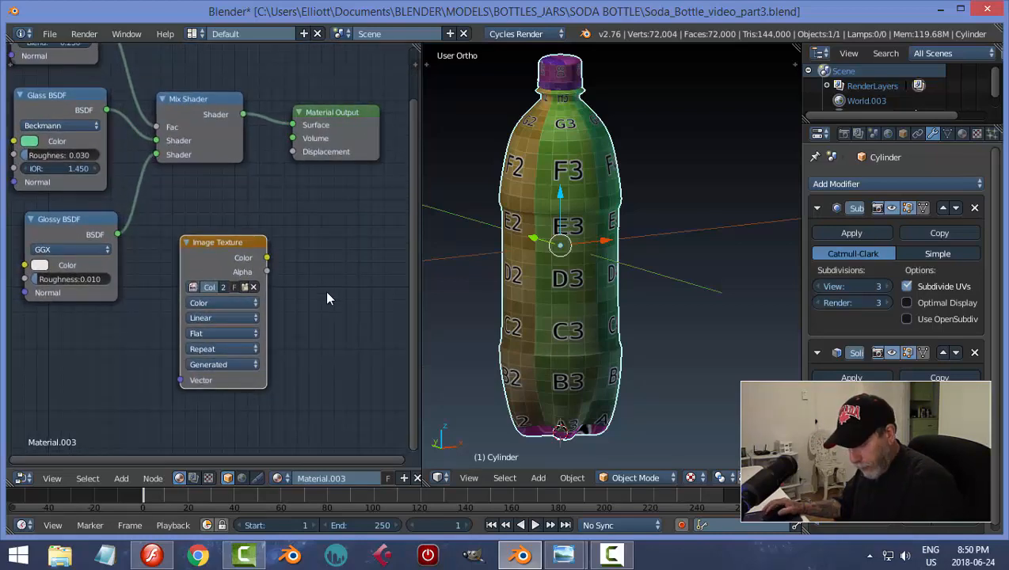
{"action": "key", "text": "ctrl+space"}
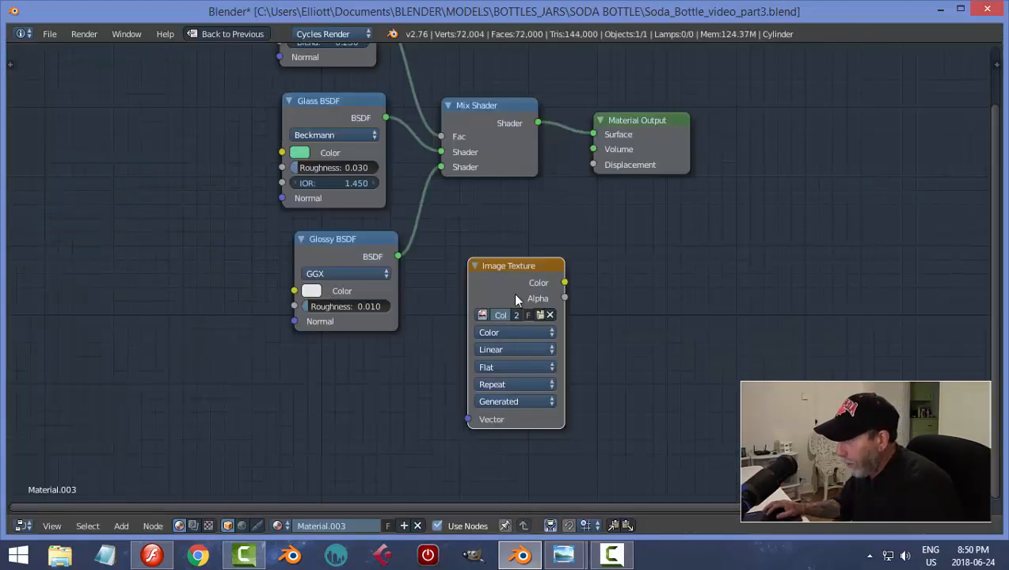
Replace the Colour Grid in the Image Texture node with soda_bottle_part3_noUV.png from the TEXTURES folder
{"action": "left_click", "coordinate": [551, 315]}
{"action": "left_click", "coordinate": [481, 315]}
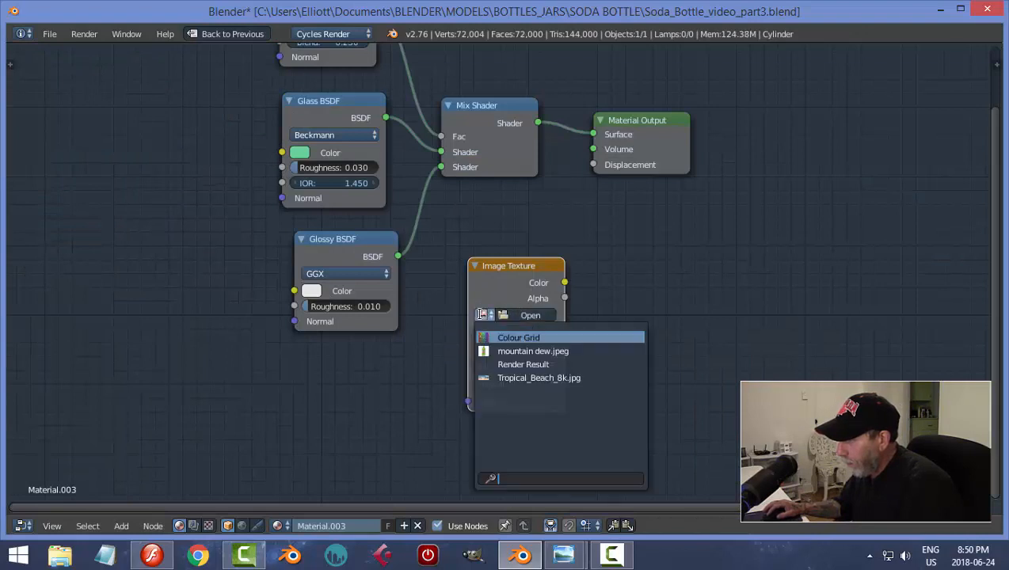
{"action": "left_click", "coordinate": [520, 315]}
{"action": "left_click", "coordinate": [523, 316]}
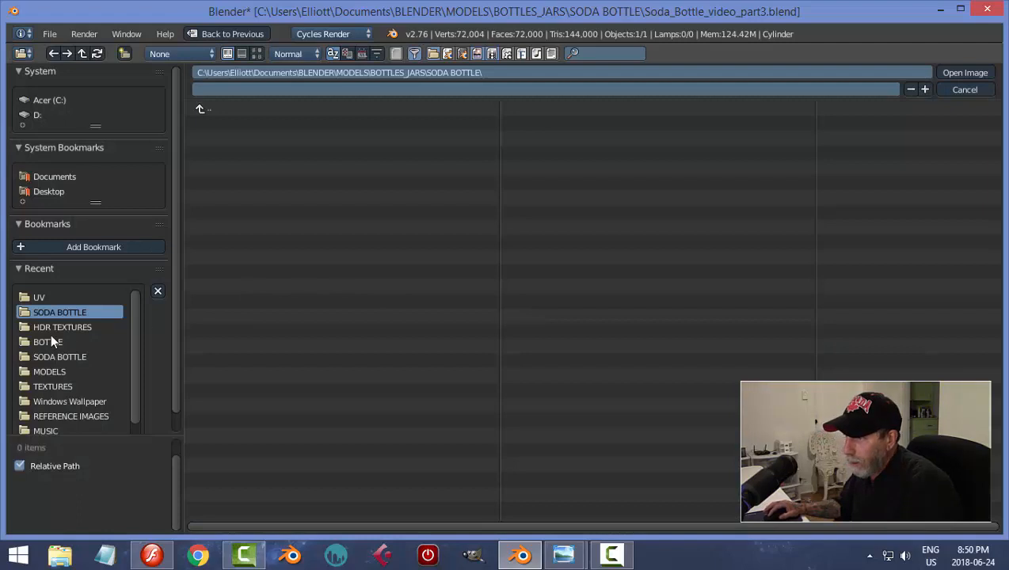
{"action": "left_click", "coordinate": [52, 386]}
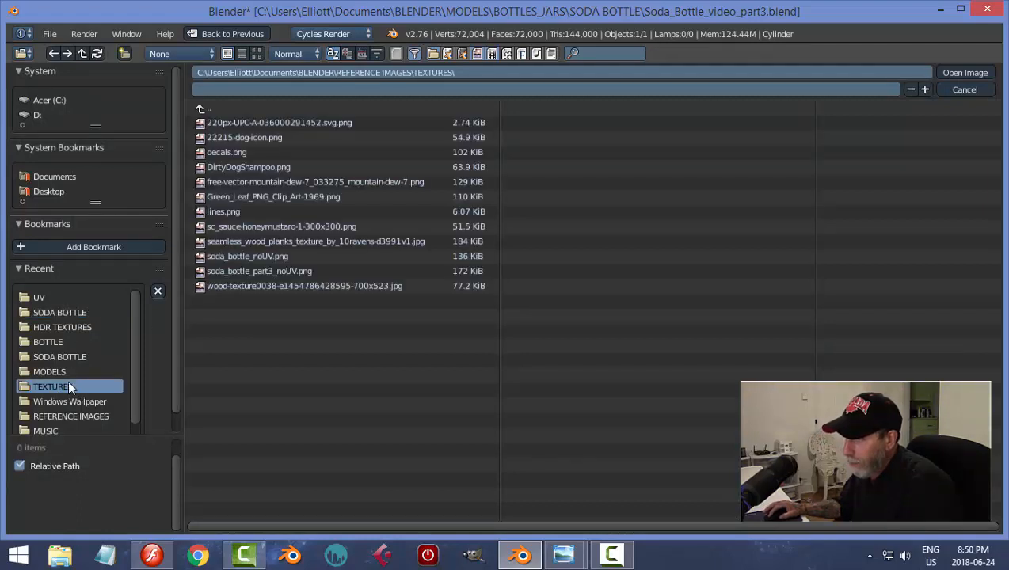
{"action": "left_click", "coordinate": [257, 54]}
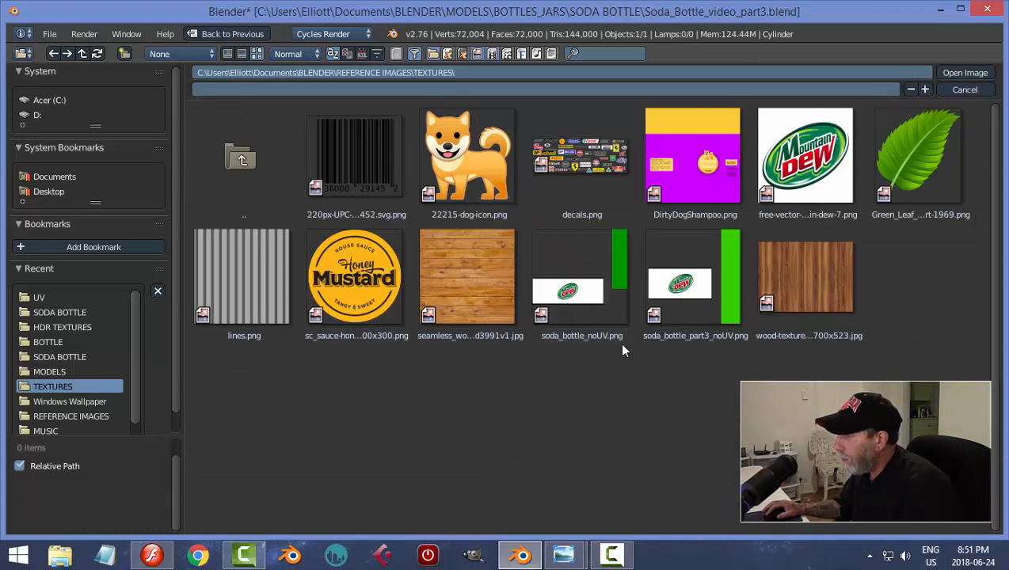
{"action": "left_click", "coordinate": [689, 293]}
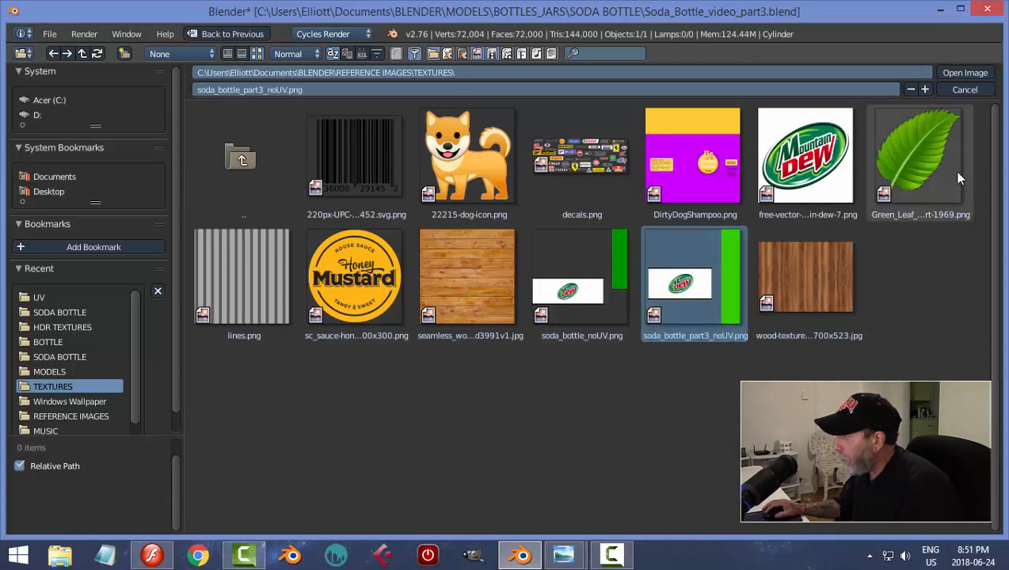
{"action": "left_click", "coordinate": [963, 73]}
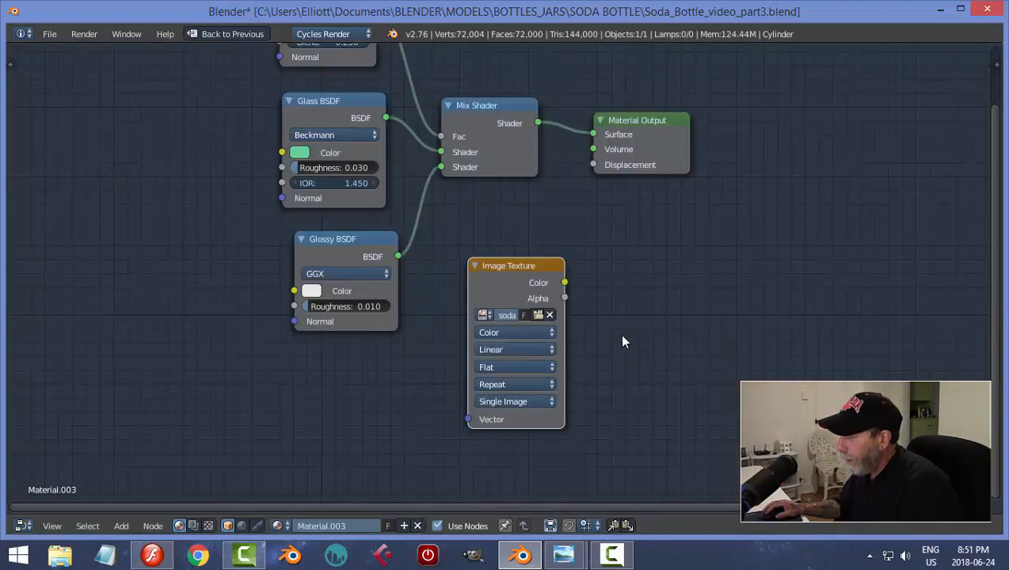
Add a Diffuse BSDF beside the Image Texture node and connect the texture's Color output to its Color input
{"action": "middle_click_drag", "start_coordinate": [630, 346], "coordinate": [410, 326]}
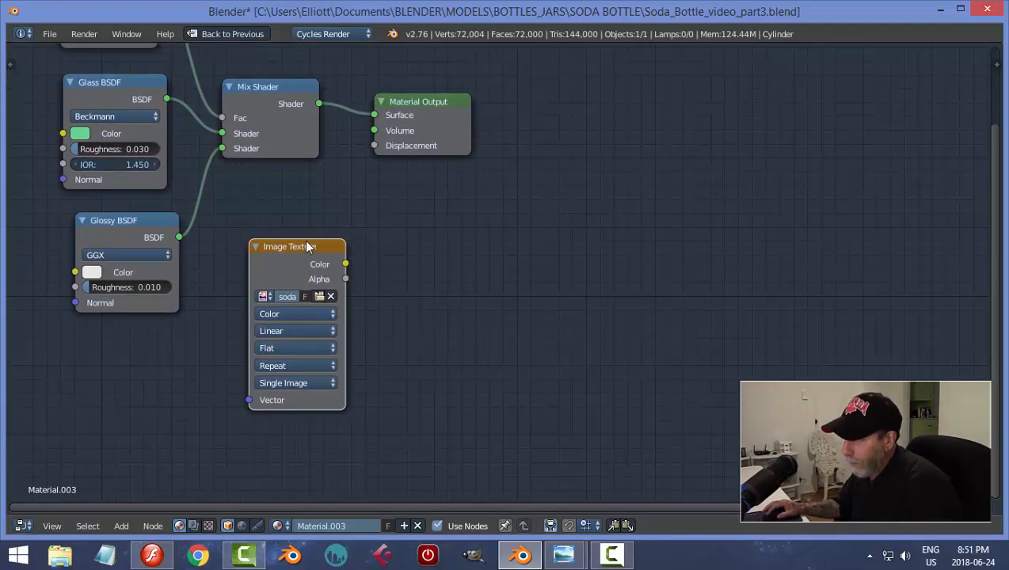
{"action": "left_click_drag", "start_coordinate": [308, 247], "coordinate": [286, 243]}
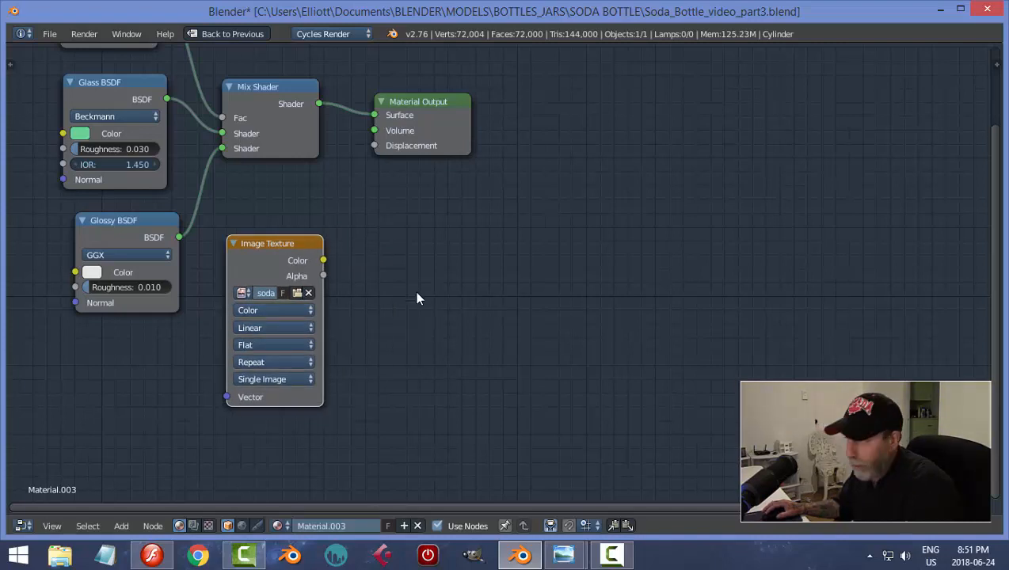
{"action": "key", "text": "shift+a"}
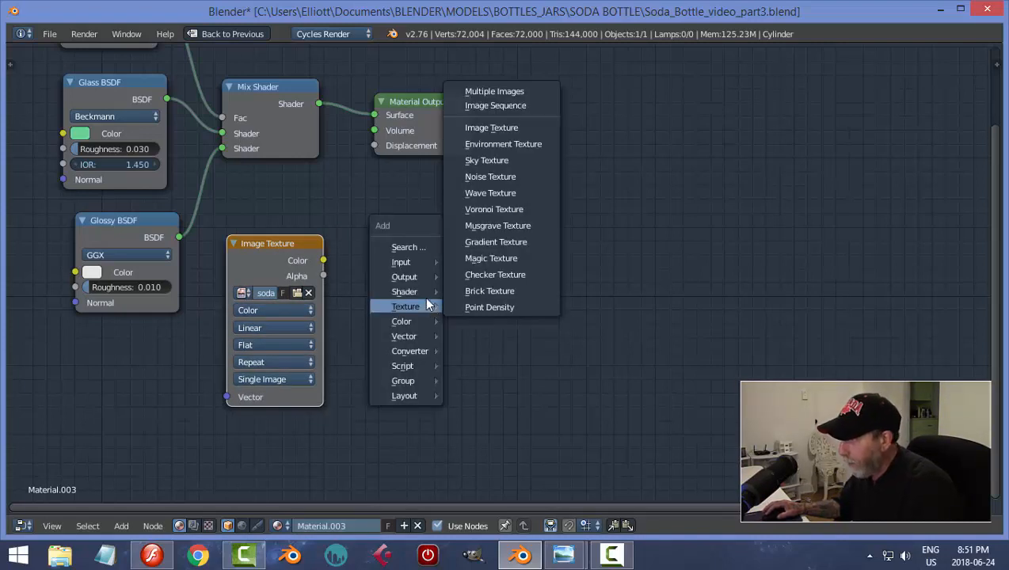
{"action": "mouse_move", "coordinate": [421, 290]}
{"action": "left_click", "coordinate": [489, 47]}
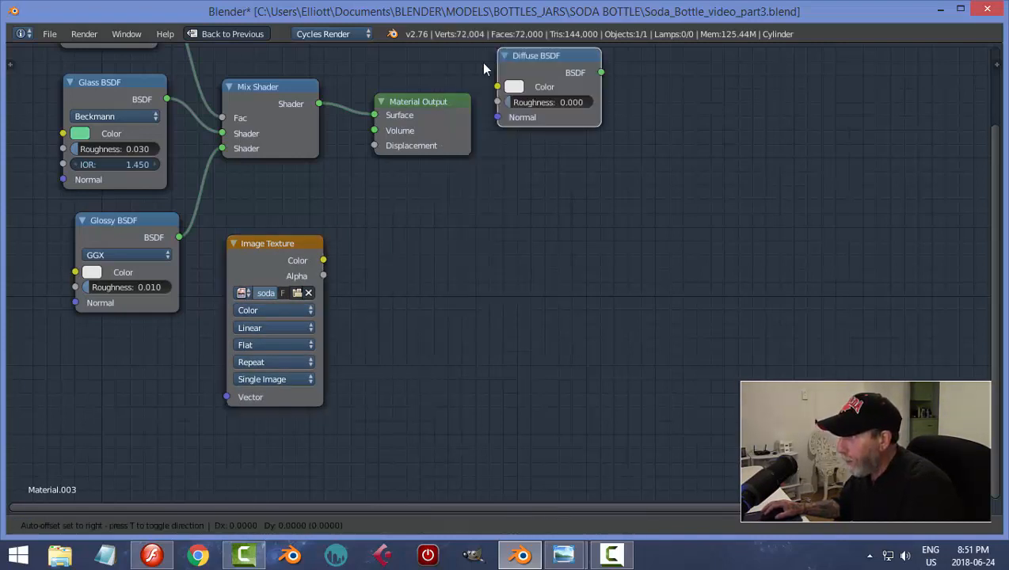
{"action": "left_click", "coordinate": [354, 236]}
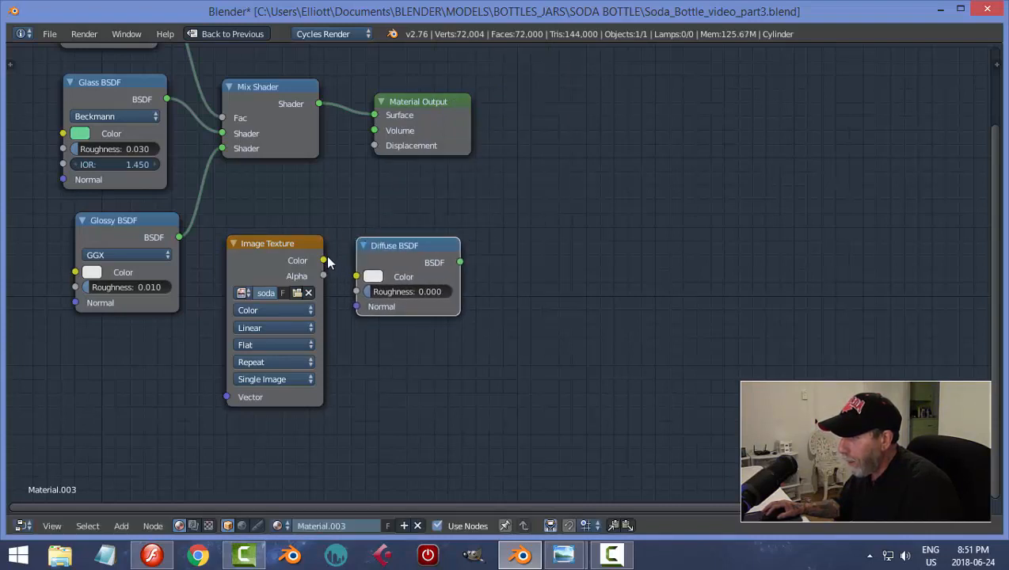
{"action": "left_click_drag", "start_coordinate": [323, 260], "coordinate": [357, 276]}
{"action": "left_click_drag", "start_coordinate": [399, 244], "coordinate": [412, 224]}
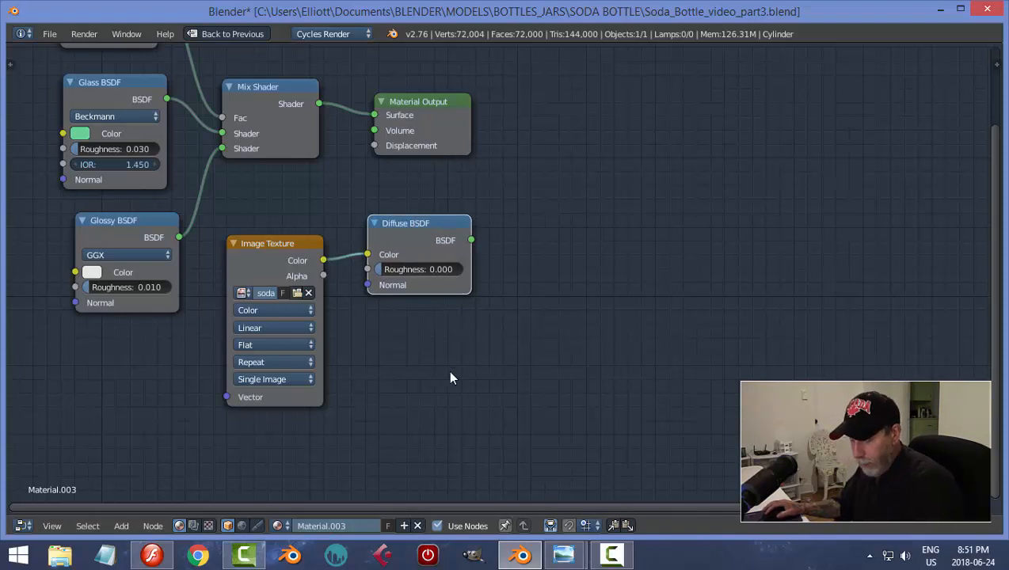
Add a Glossy BSDF node directly below the new Diffuse BSDF
{"action": "key", "text": "shift+a"}
{"action": "mouse_move", "coordinate": [450, 374]}
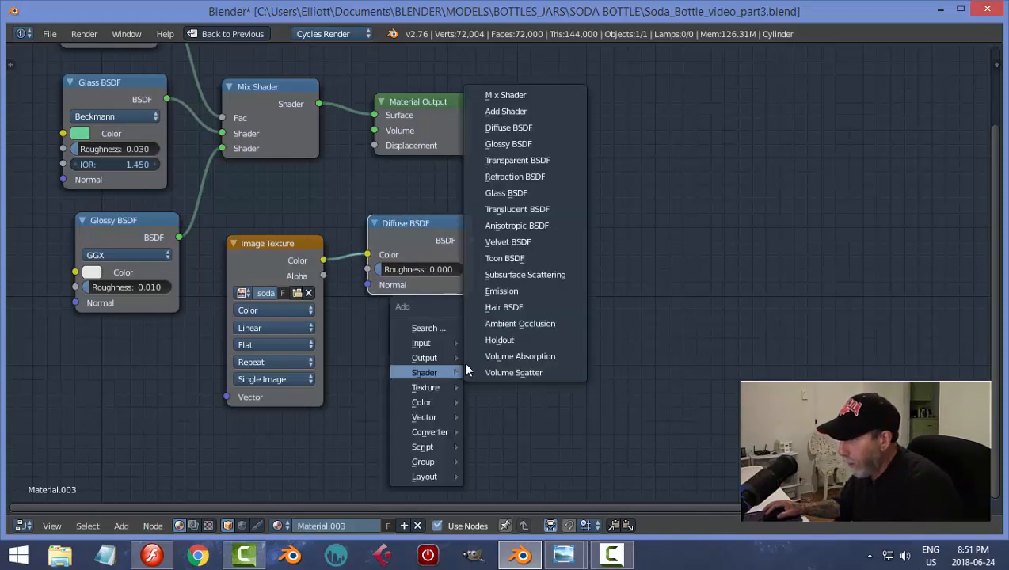
{"action": "left_click", "coordinate": [512, 145]}
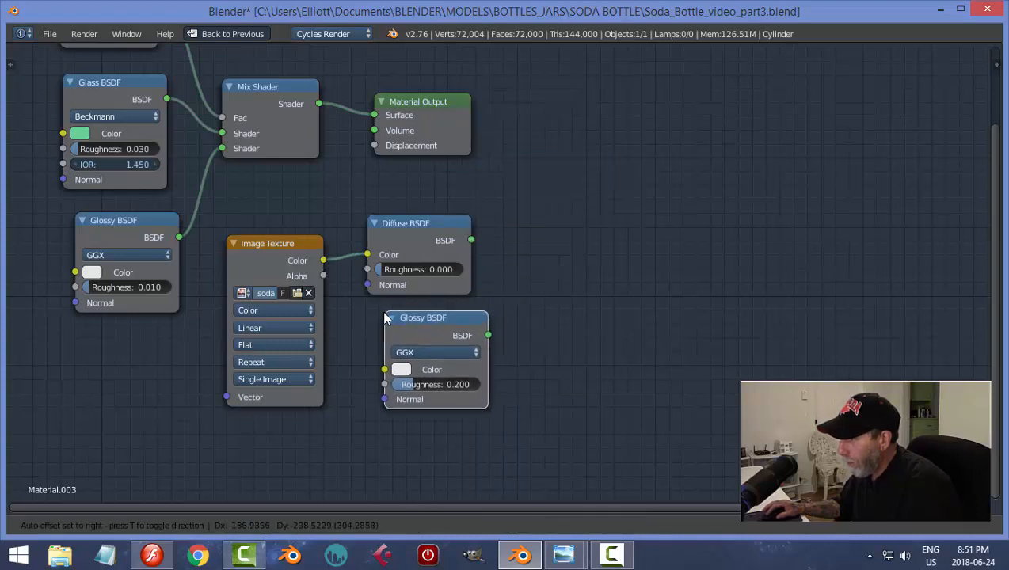
{"action": "left_click", "coordinate": [386, 319]}
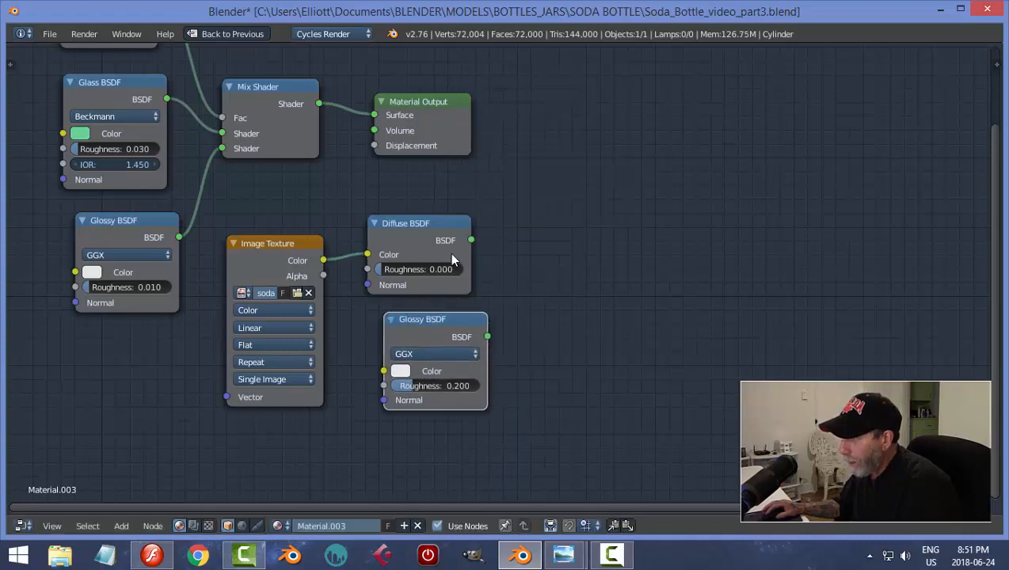
Move the Material Output node aside and add a Mix Shader combining the textured Diffuse BSDF with the new Glossy BSDF
{"action": "left_click_drag", "start_coordinate": [448, 115], "coordinate": [801, 106]}
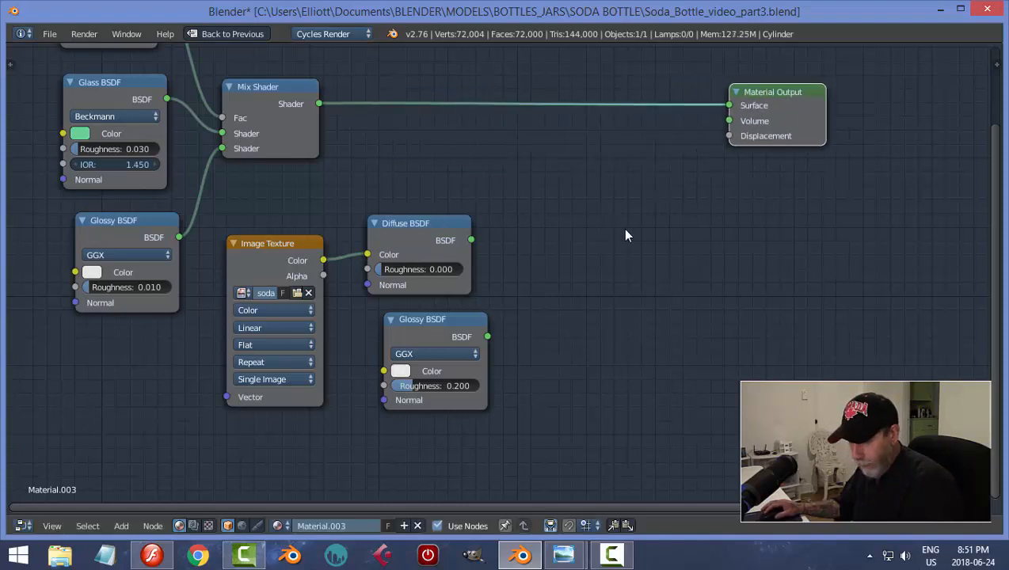
{"action": "key", "text": "shift+a"}
{"action": "mouse_move", "coordinate": [622, 228]}
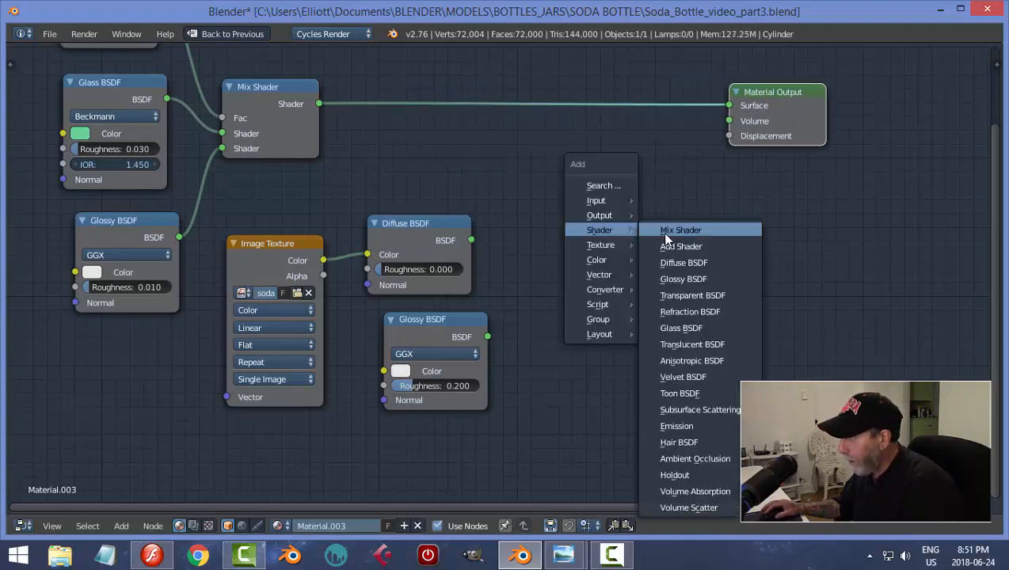
{"action": "left_click", "coordinate": [665, 230]}
{"action": "left_click", "coordinate": [529, 245]}
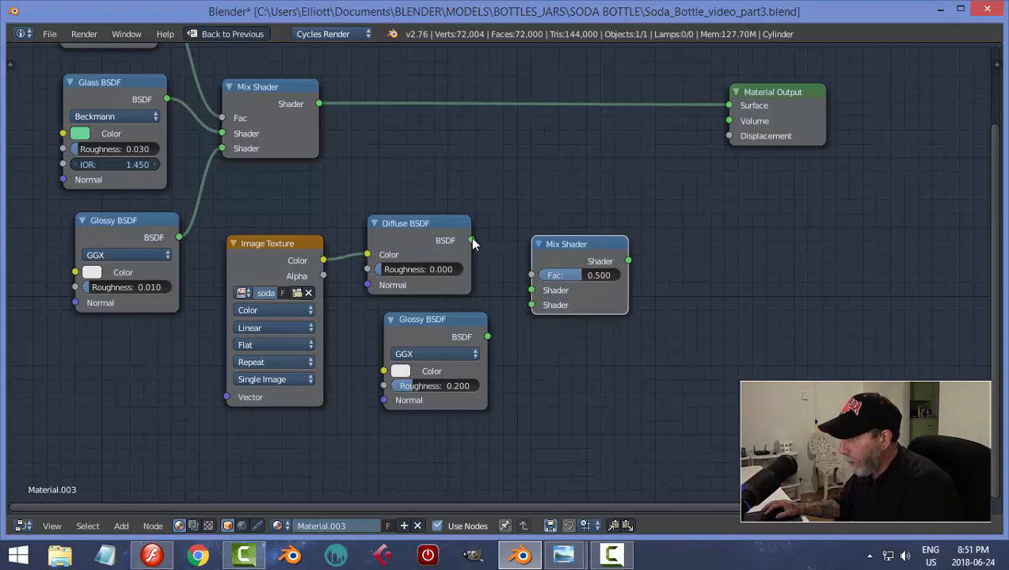
{"action": "left_click_drag", "start_coordinate": [471, 239], "coordinate": [531, 290]}
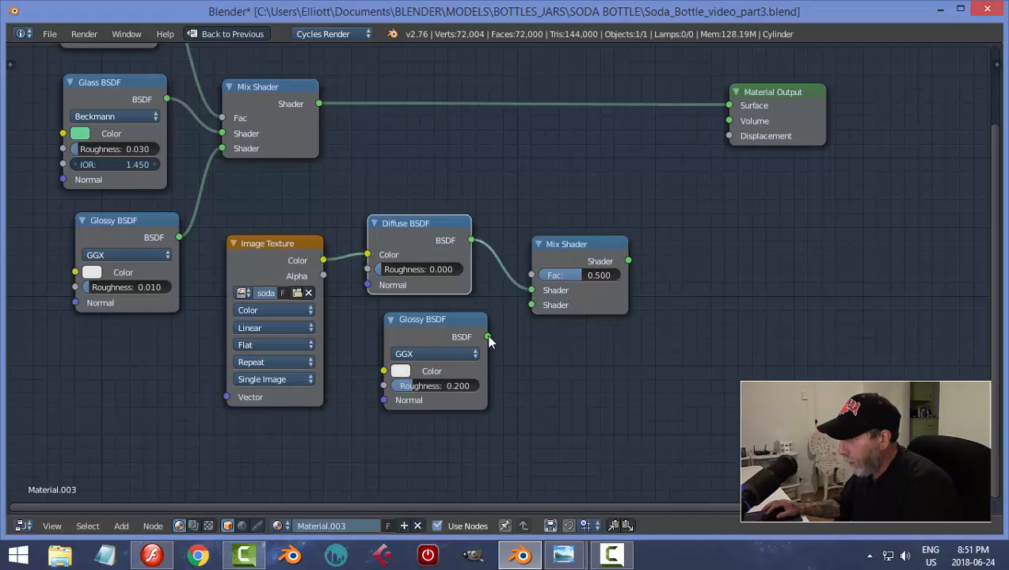
{"action": "left_click_drag", "start_coordinate": [487, 336], "coordinate": [531, 306]}
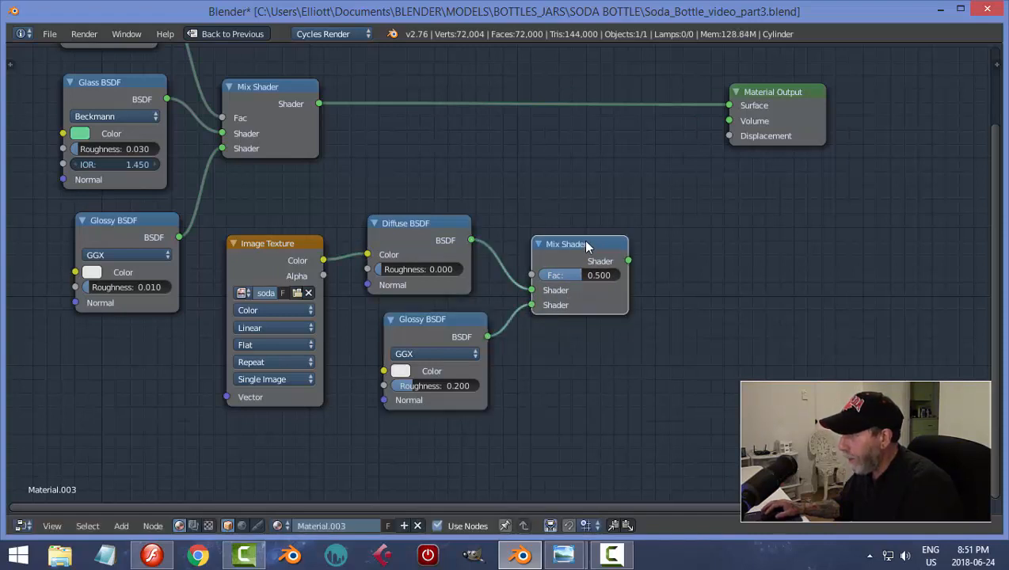
{"action": "left_click_drag", "start_coordinate": [583, 240], "coordinate": [579, 226]}
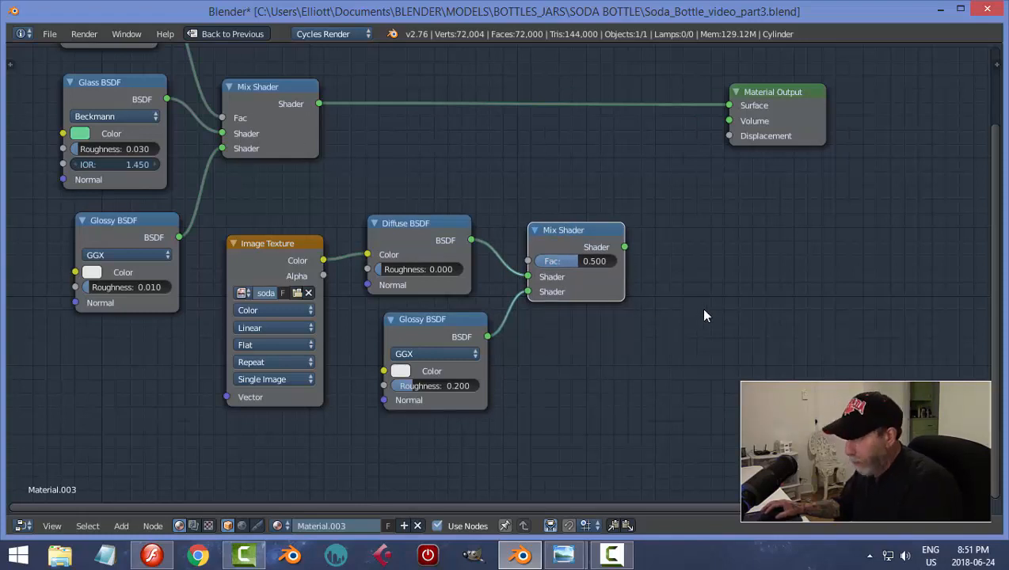
Add a second Mix Shader before the Material Output and reroute the glass Mix Shader's output into its first Shader input
{"action": "key", "text": "shift+a"}
{"action": "mouse_move", "coordinate": [700, 309]}
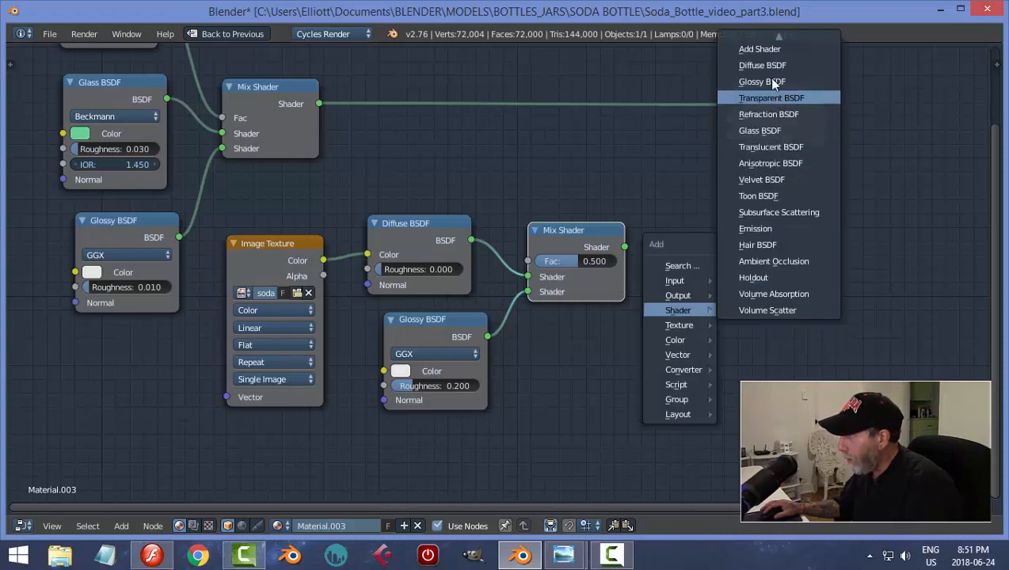
{"action": "left_click", "coordinate": [763, 41]}
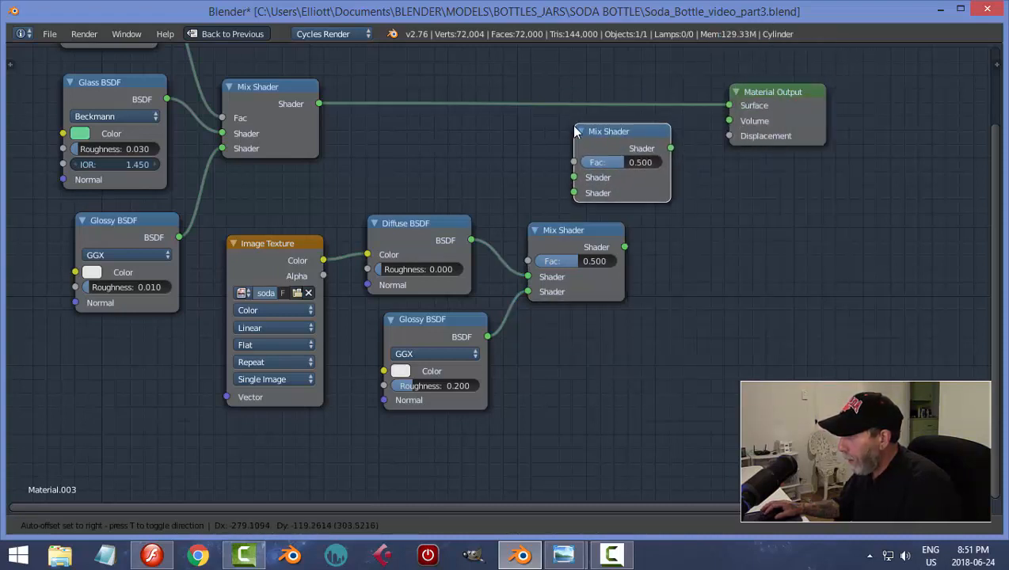
{"action": "left_click", "coordinate": [575, 123]}
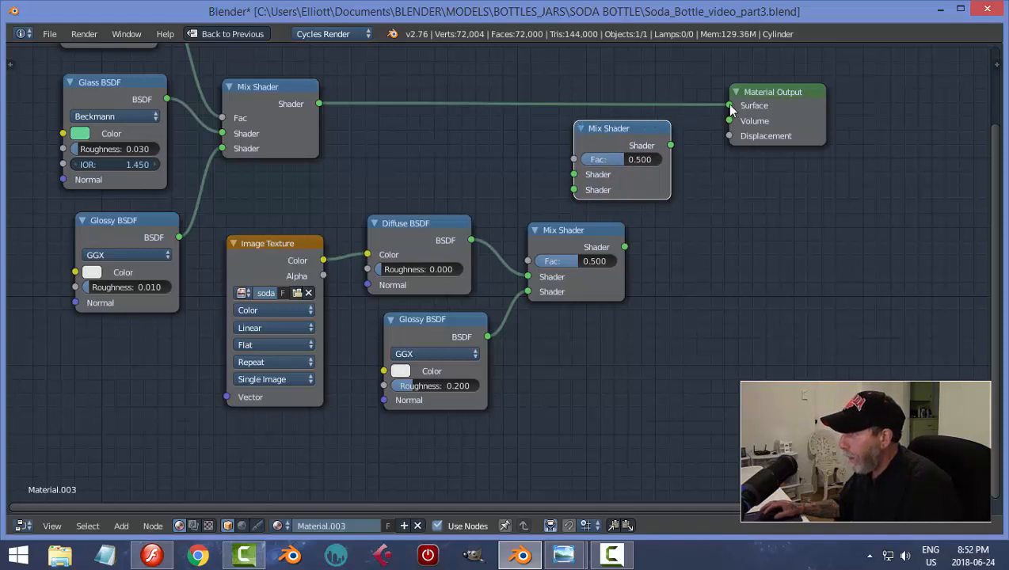
{"action": "left_click_drag", "start_coordinate": [729, 105], "coordinate": [562, 175]}
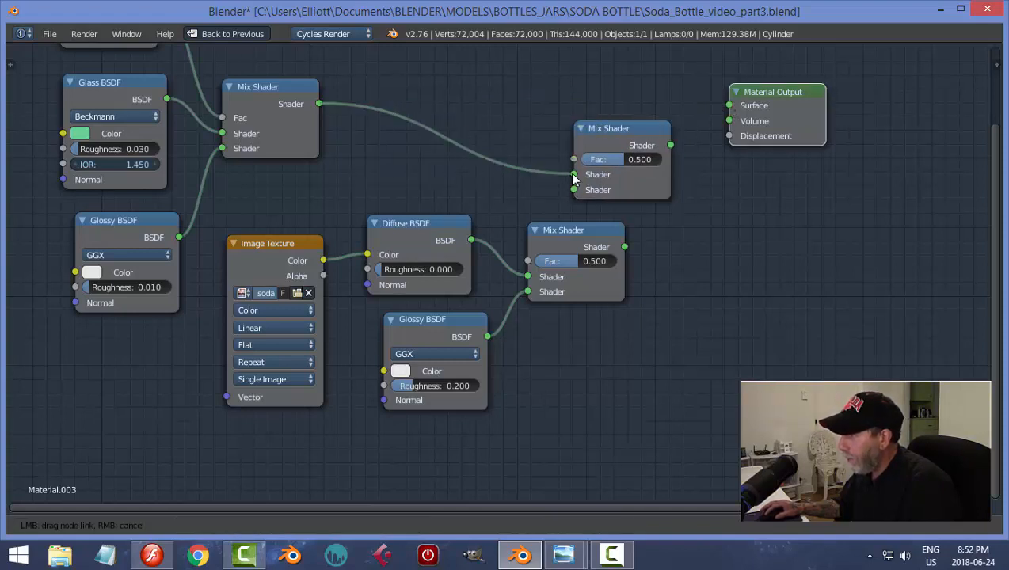
{"action": "left_click_drag", "start_coordinate": [628, 135], "coordinate": [673, 146]}
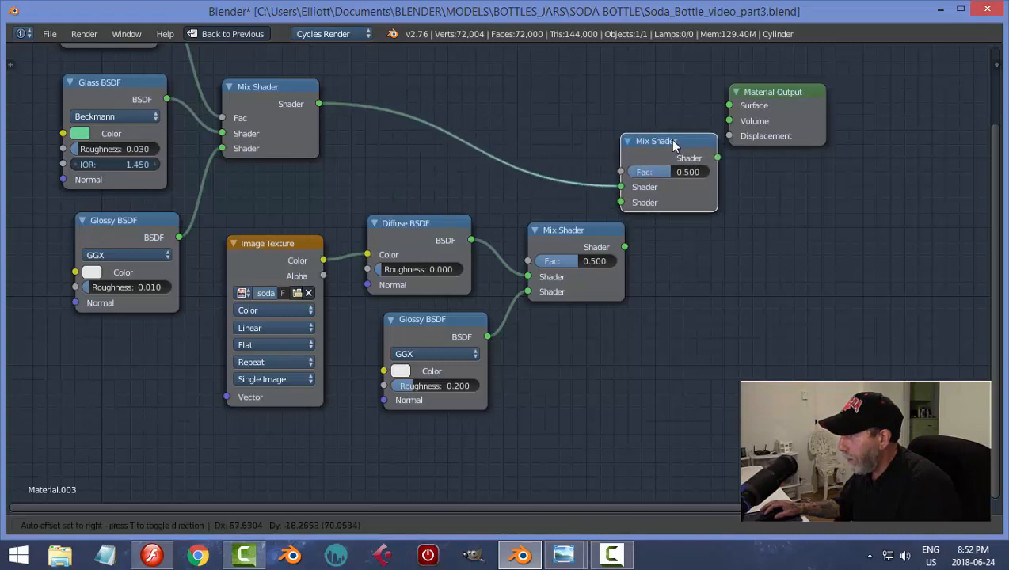
Connect the label Mix Shader to the final Mix Shader's second Shader input and the final mix to the Material Output's Surface
{"action": "left_click", "coordinate": [563, 230]}
{"action": "left_click_drag", "start_coordinate": [563, 231], "coordinate": [534, 229]}
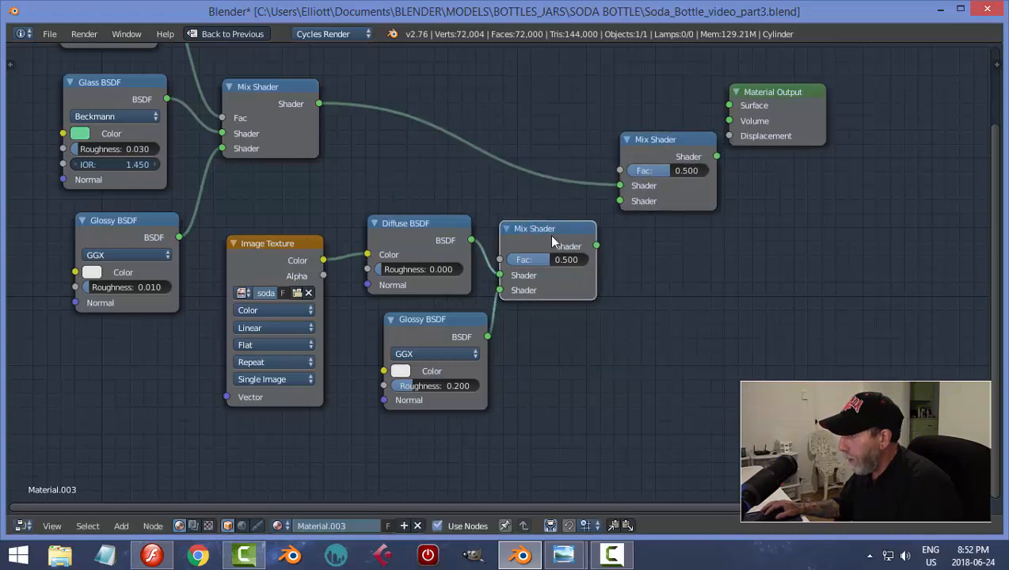
{"action": "left_click_drag", "start_coordinate": [596, 246], "coordinate": [620, 201]}
{"action": "left_click", "coordinate": [767, 87]}
{"action": "left_click_drag", "start_coordinate": [766, 87], "coordinate": [806, 91]}
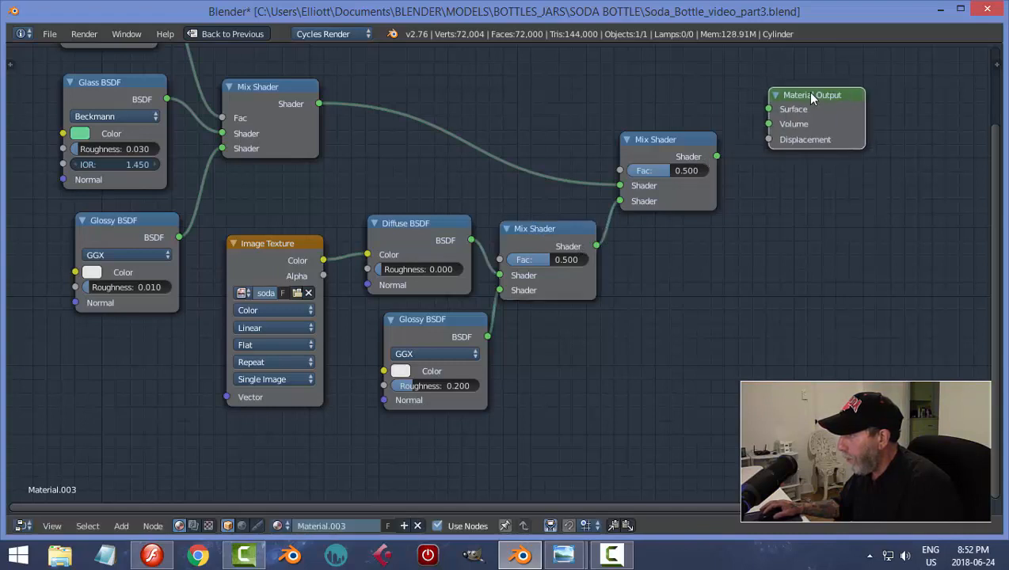
{"action": "left_click_drag", "start_coordinate": [717, 156], "coordinate": [768, 109]}
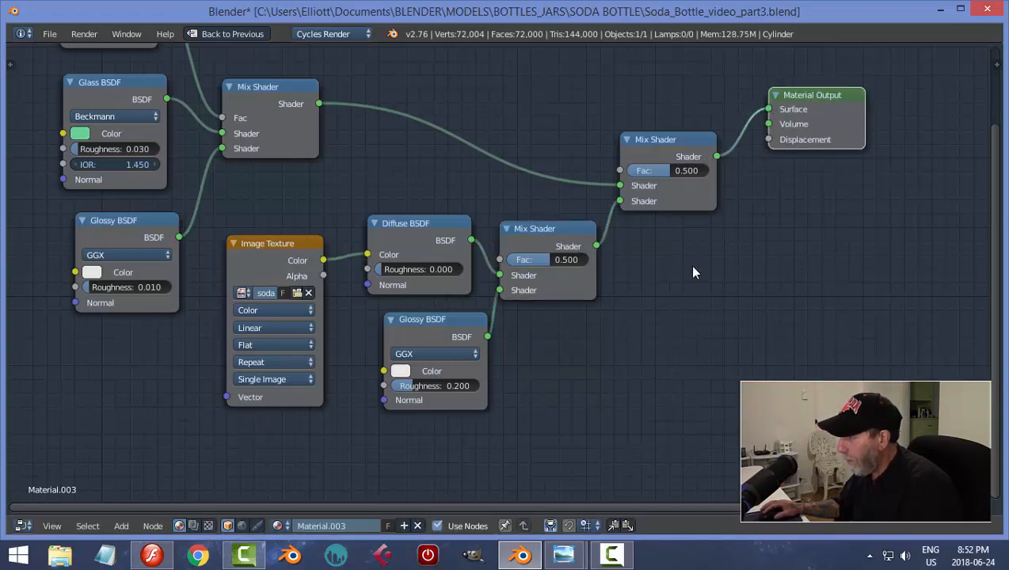
Set the label Glossy BSDF's roughness to 0.06 and restore the Node Editor from its maximized view
{"action": "left_click", "coordinate": [457, 384]}
{"action": "type", "text": "0.0"}
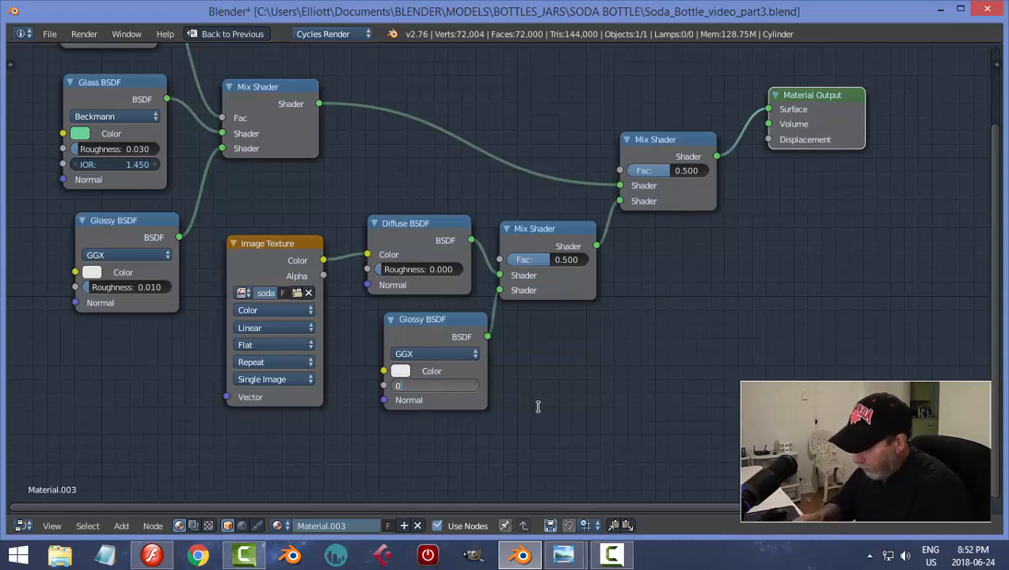
{"action": "type", "text": "6"}
{"action": "key", "text": "Return"}
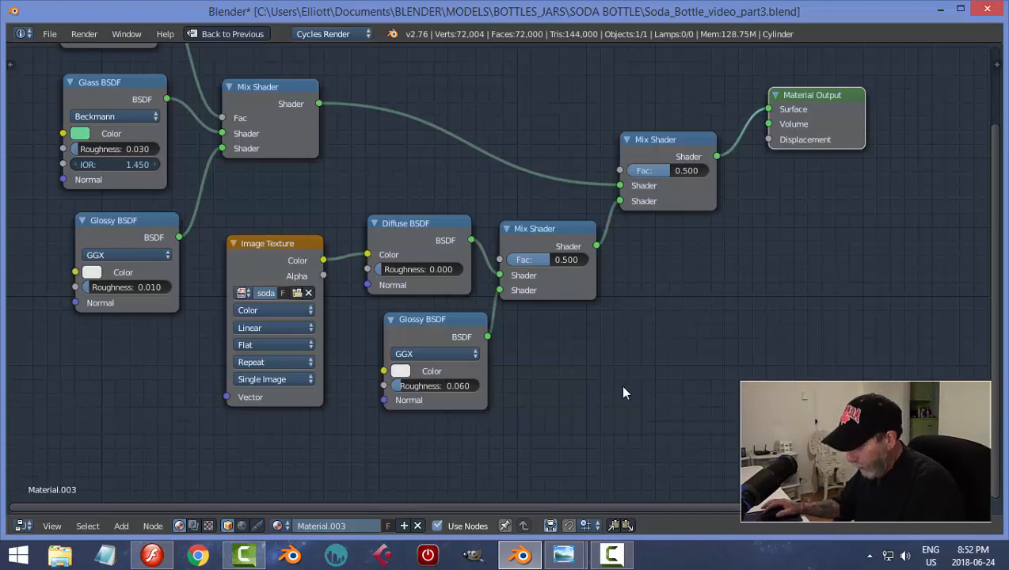
{"action": "key", "text": "ctrl+Up"}
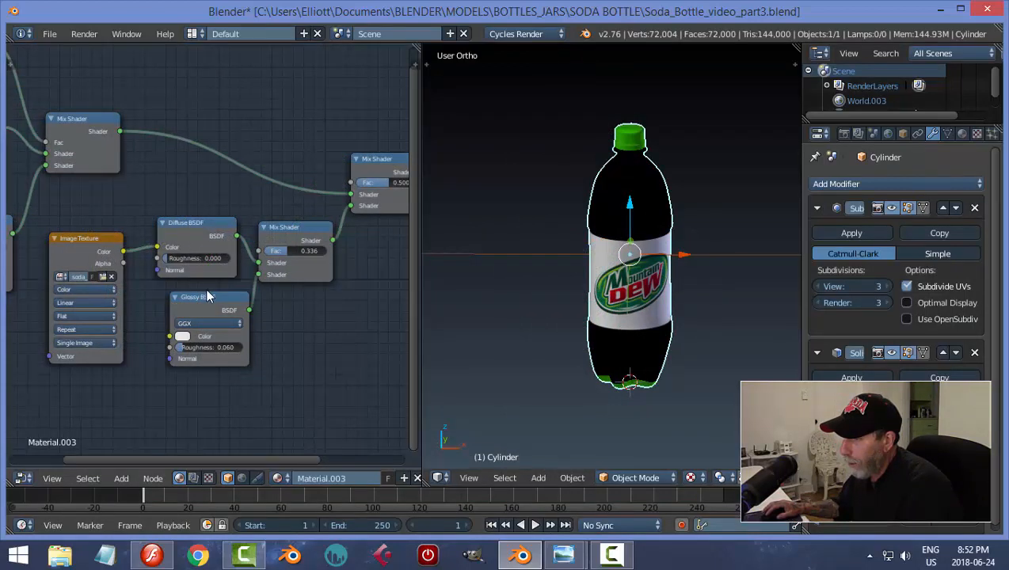
Space out the label's Diffuse and Glossy nodes, then add a Fresnel node above them driving the label Mix Shader's Fac
{"action": "left_click_drag", "start_coordinate": [202, 301], "coordinate": [204, 342]}
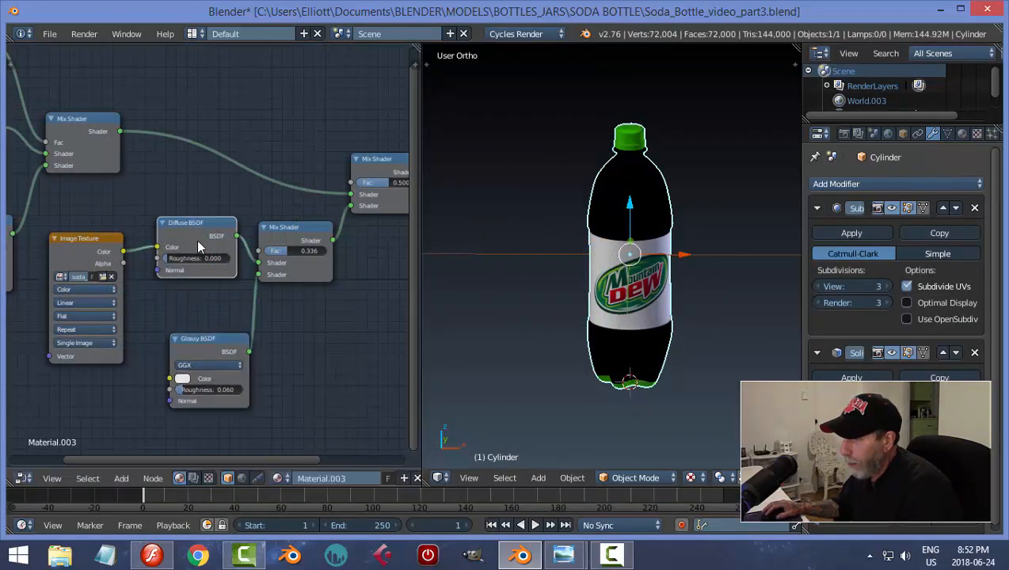
{"action": "left_click_drag", "start_coordinate": [196, 240], "coordinate": [188, 261]}
{"action": "key", "text": "shift+a"}
{"action": "mouse_move", "coordinate": [190, 214]}
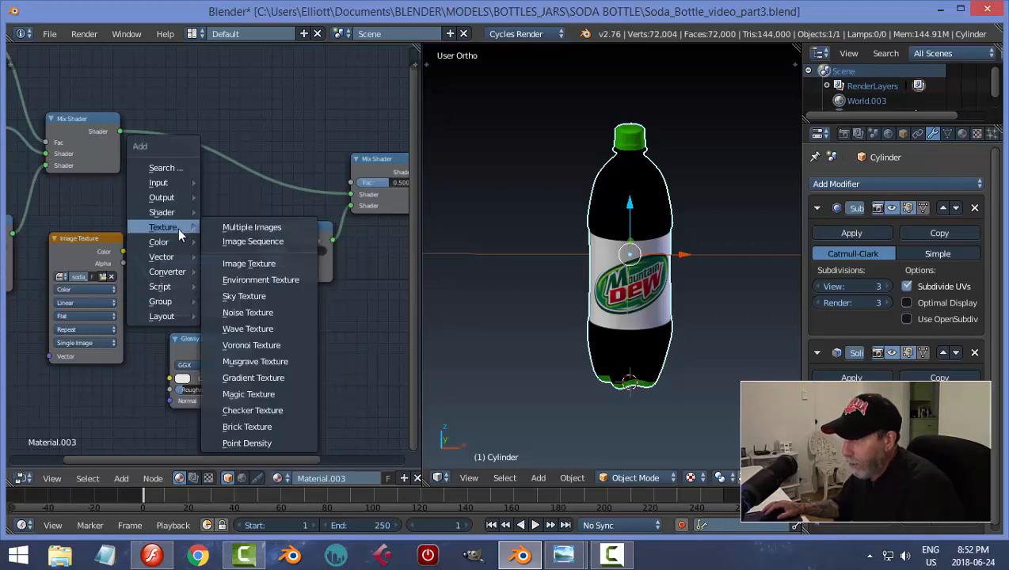
{"action": "mouse_move", "coordinate": [179, 188]}
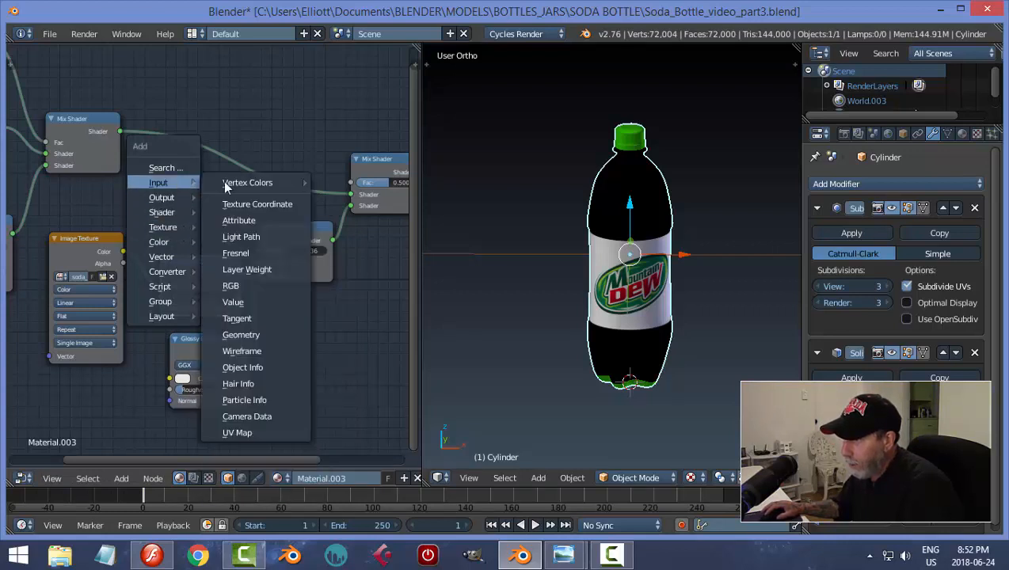
{"action": "left_click", "coordinate": [254, 251]}
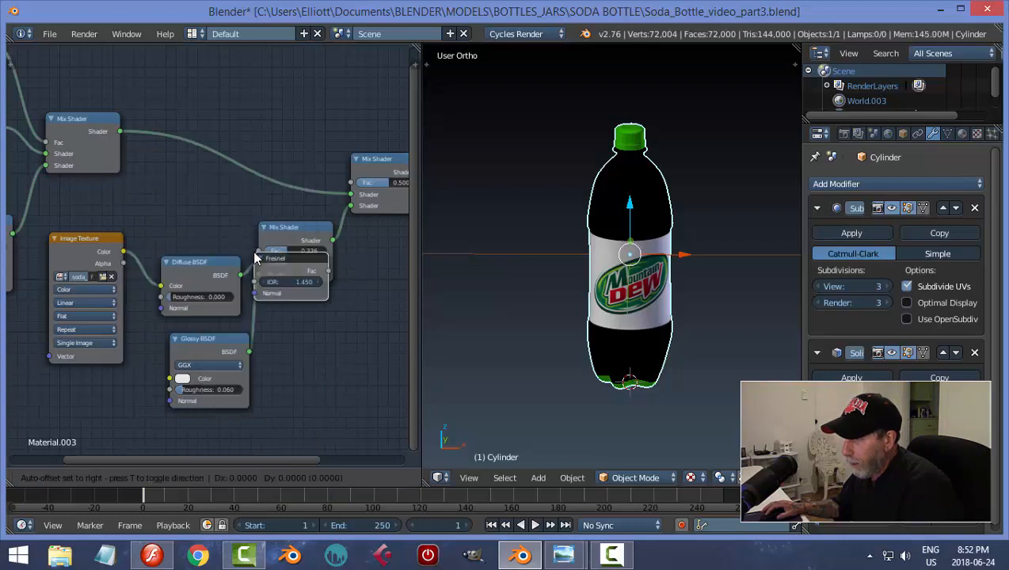
{"action": "left_click", "coordinate": [155, 194]}
{"action": "left_click_drag", "start_coordinate": [226, 206], "coordinate": [258, 251]}
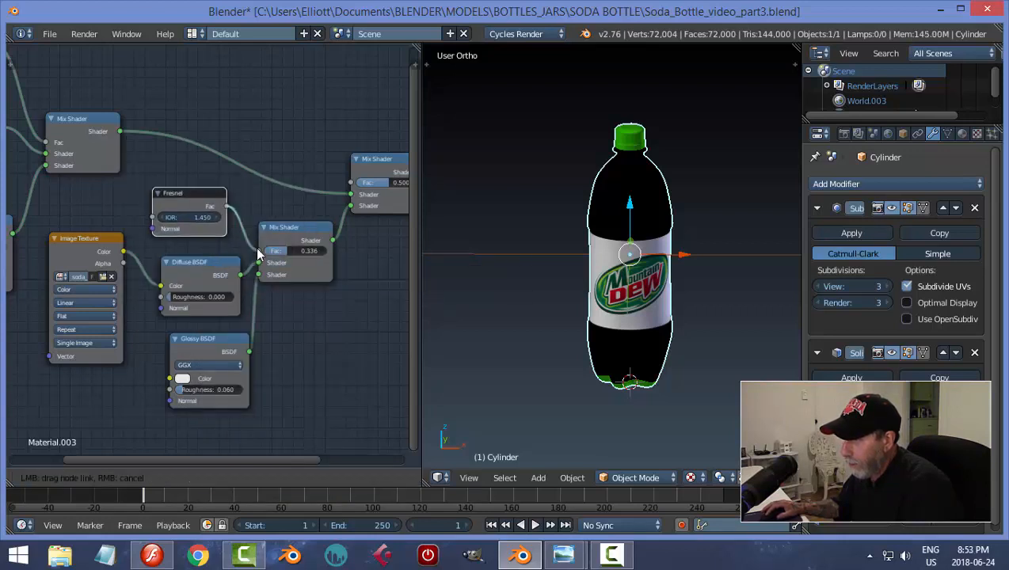
{"action": "left_click_drag", "start_coordinate": [202, 194], "coordinate": [195, 197]}
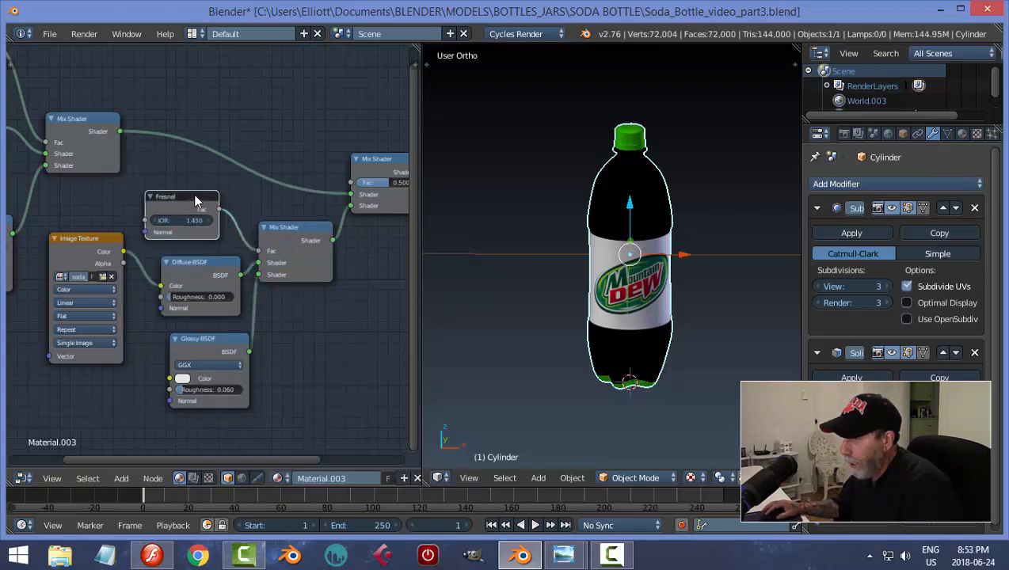
Switch the 3D view to Rendered shading and connect the Image Texture's Alpha output to the final Mix Shader's Fac input
{"action": "middle_click_drag", "start_coordinate": [688, 348], "coordinate": [655, 355]}
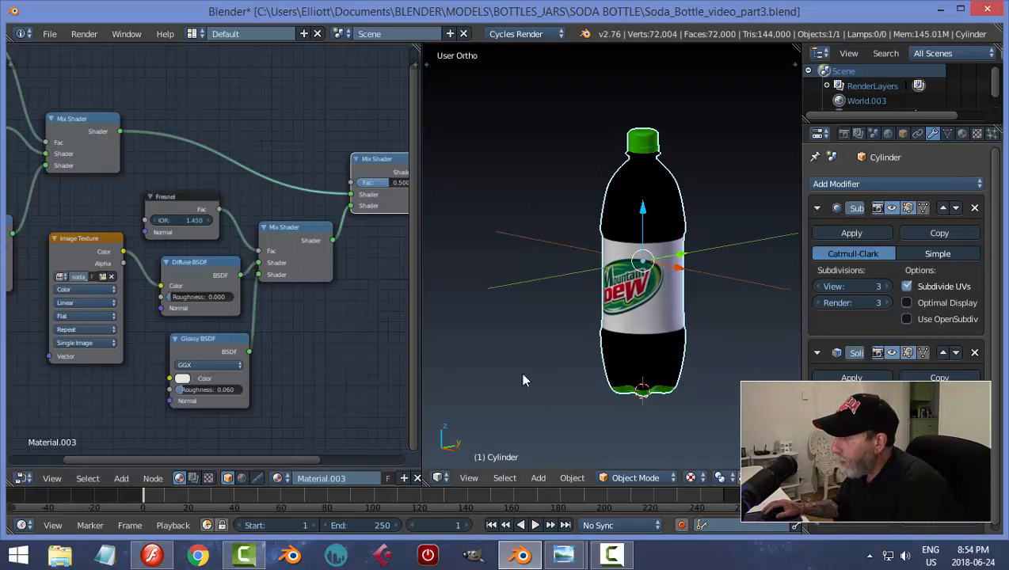
{"action": "left_click", "coordinate": [692, 478]}
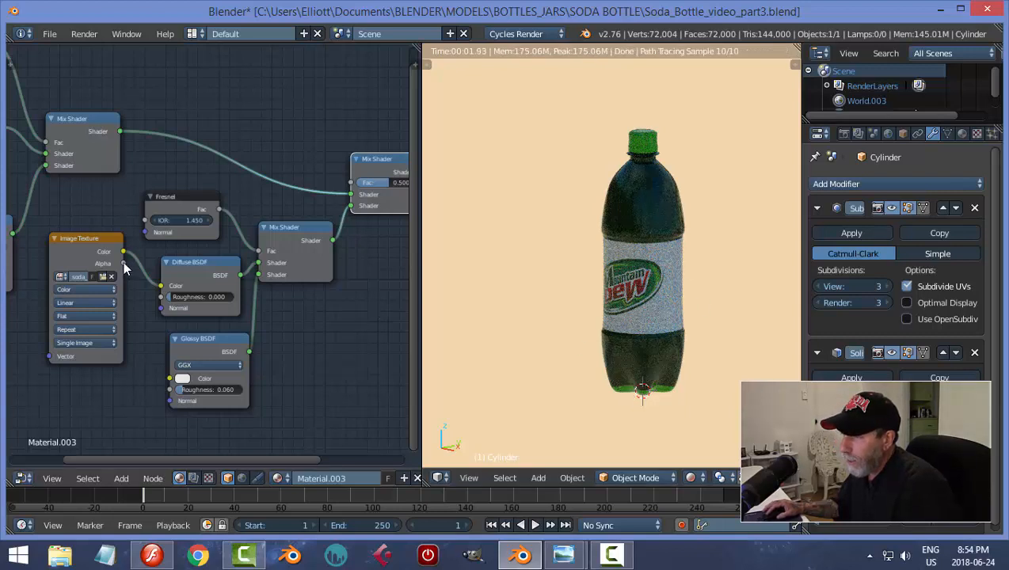
{"action": "left_click_drag", "start_coordinate": [123, 264], "coordinate": [350, 188]}
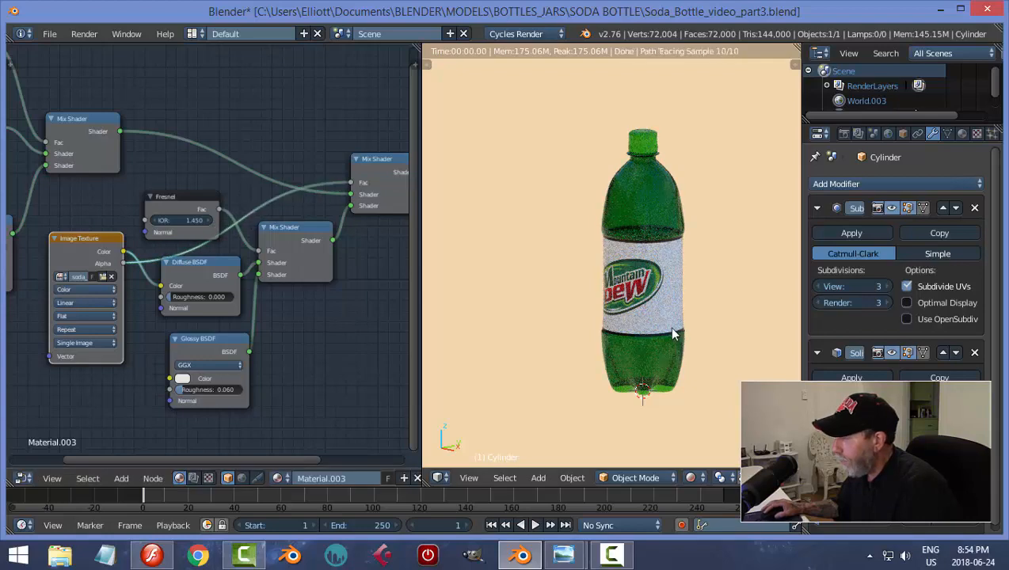
Switch the 3D view to perspective and join the Node Editor area into it for a wider view
{"action": "middle_click_drag", "start_coordinate": [597, 293], "coordinate": [606, 254]}
{"action": "key", "text": "KP_5"}
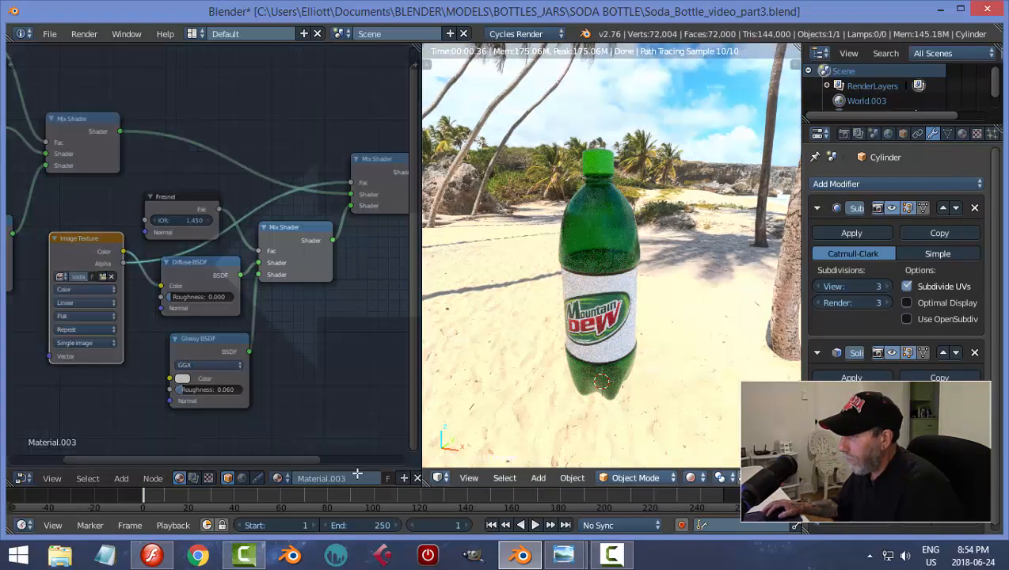
{"action": "left_click_drag", "start_coordinate": [357, 473], "coordinate": [498, 434]}
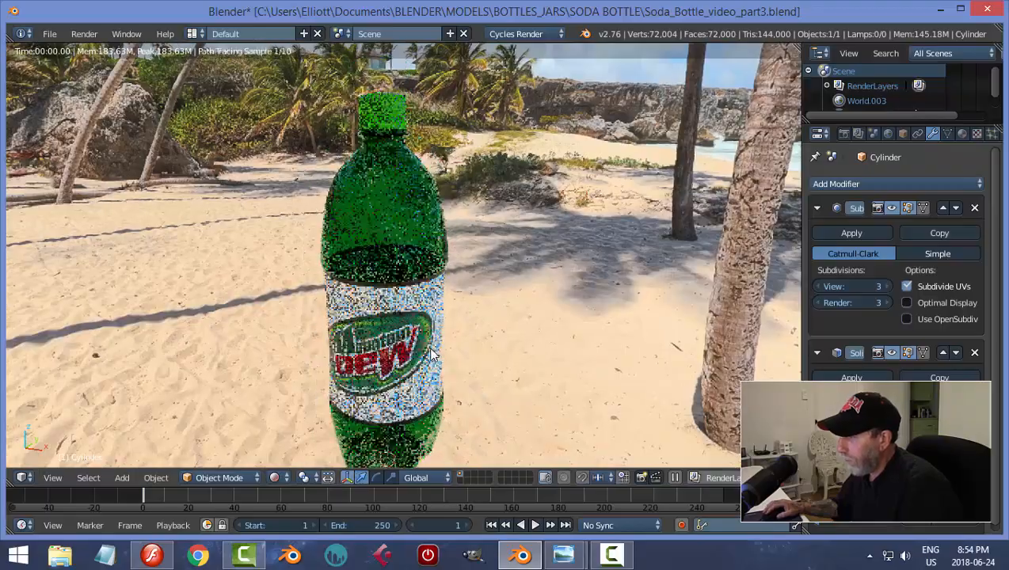
Examine the rendered bottle's label, green plastic and base from several angles against the beach background
{"action": "middle_click_drag", "start_coordinate": [415, 358], "coordinate": [461, 164]}
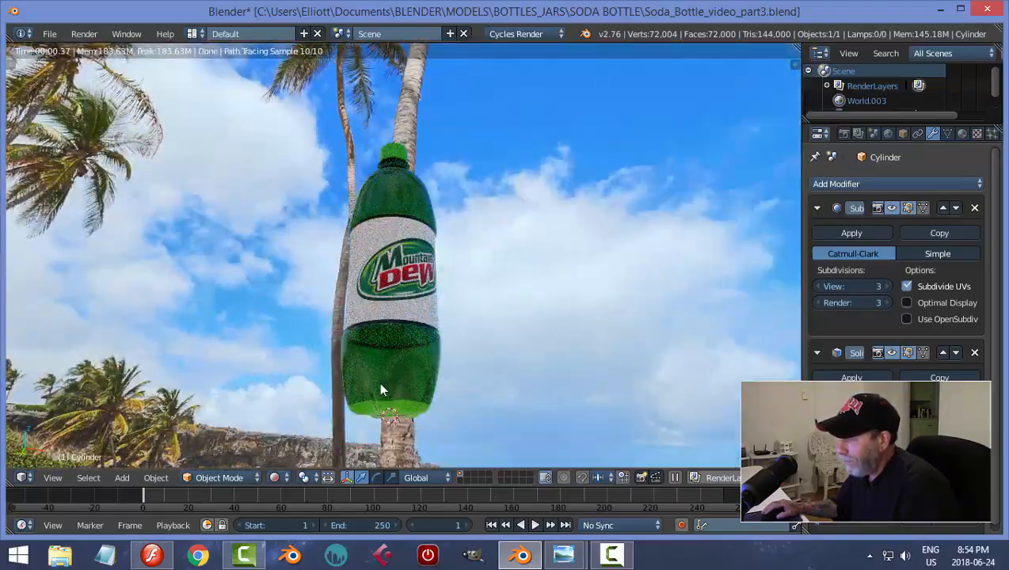
{"action": "middle_click_drag", "start_coordinate": [491, 354], "coordinate": [480, 389]}
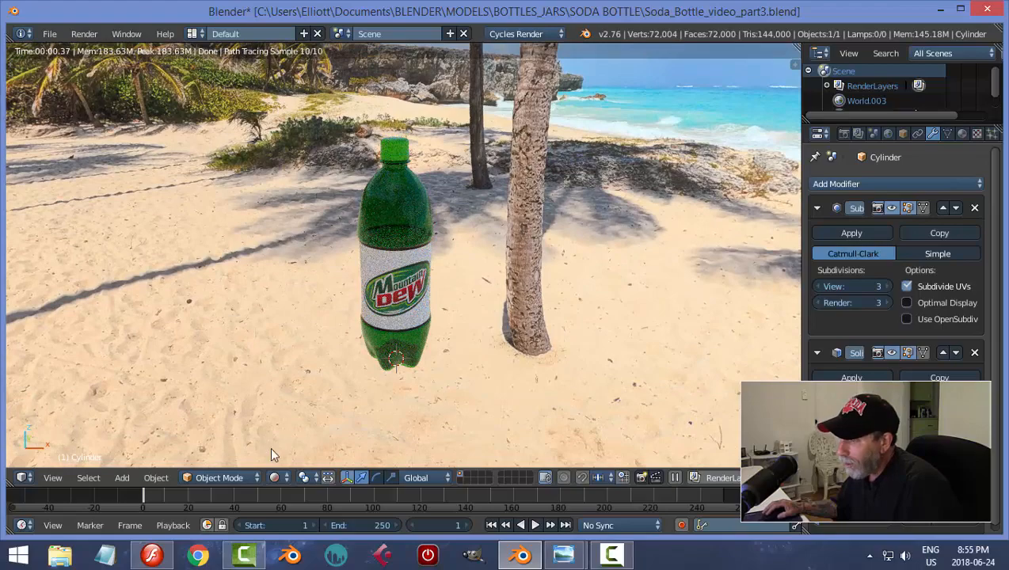
{"action": "middle_click_drag", "start_coordinate": [441, 400], "coordinate": [389, 379]}
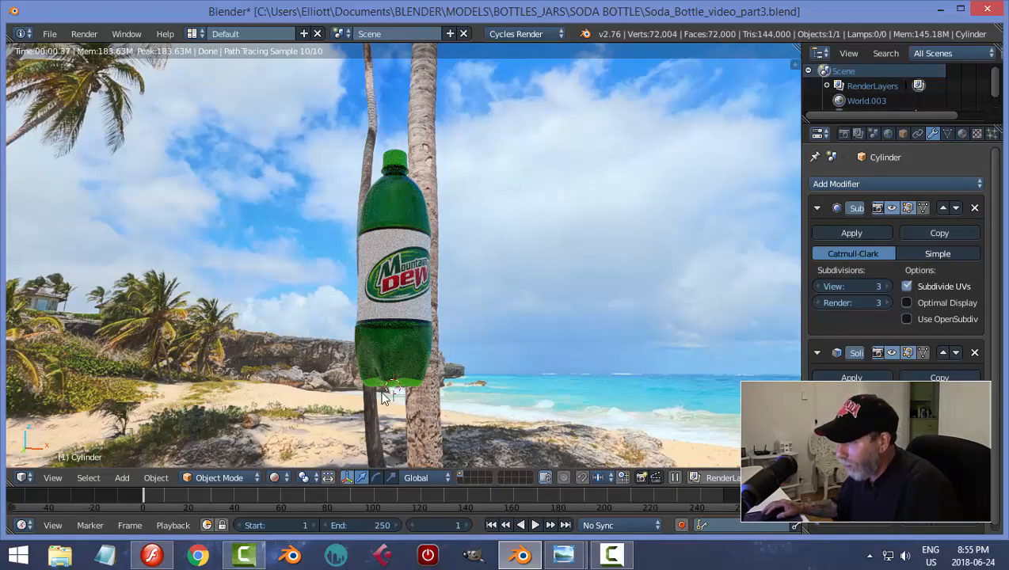
{"action": "middle_click_drag", "start_coordinate": [410, 374], "coordinate": [499, 324]}
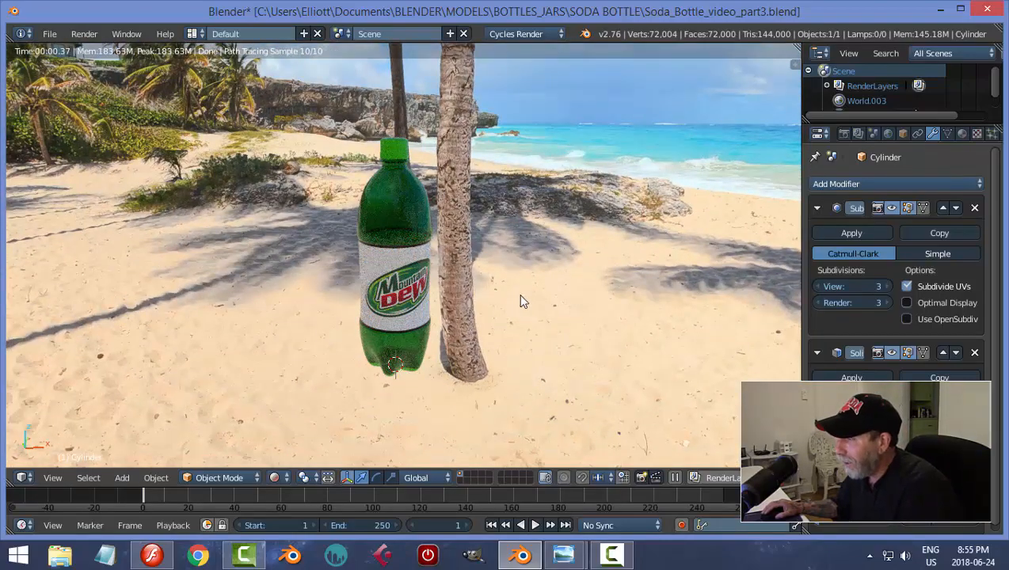
{"action": "middle_click_drag", "start_coordinate": [520, 299], "coordinate": [441, 352]}
{"action": "scroll", "coordinate": [457, 335], "scroll_direction": "down", "scroll_amount": 1}
{"action": "scroll", "coordinate": [457, 335], "scroll_direction": "up", "scroll_amount": 2}
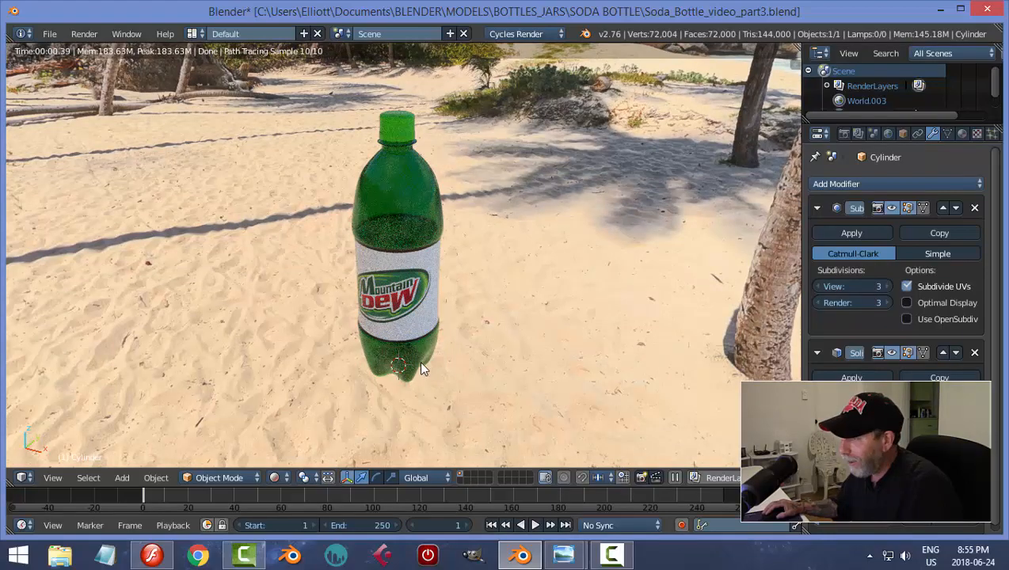
{"action": "middle_click_drag", "start_coordinate": [420, 368], "coordinate": [434, 358]}
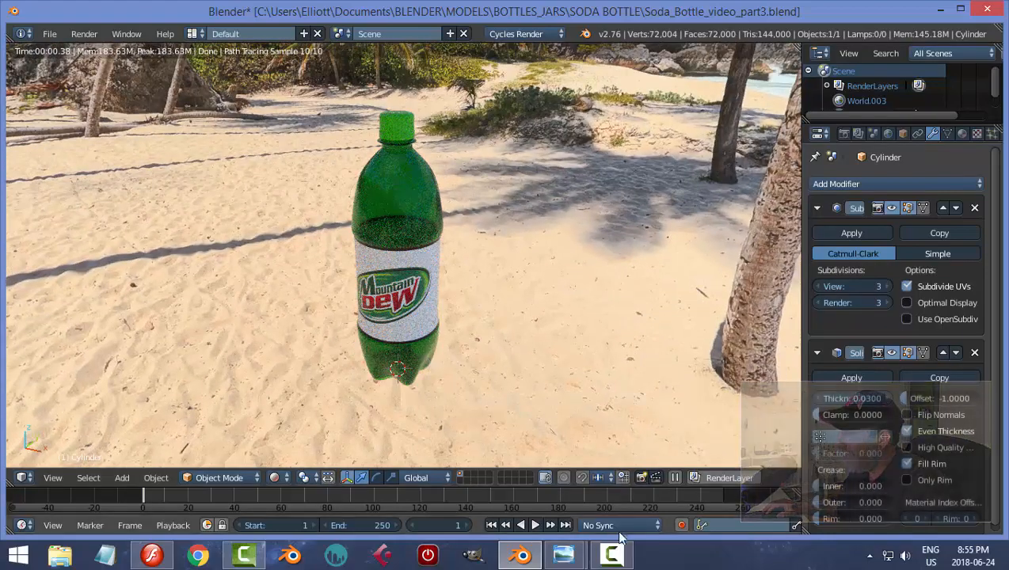